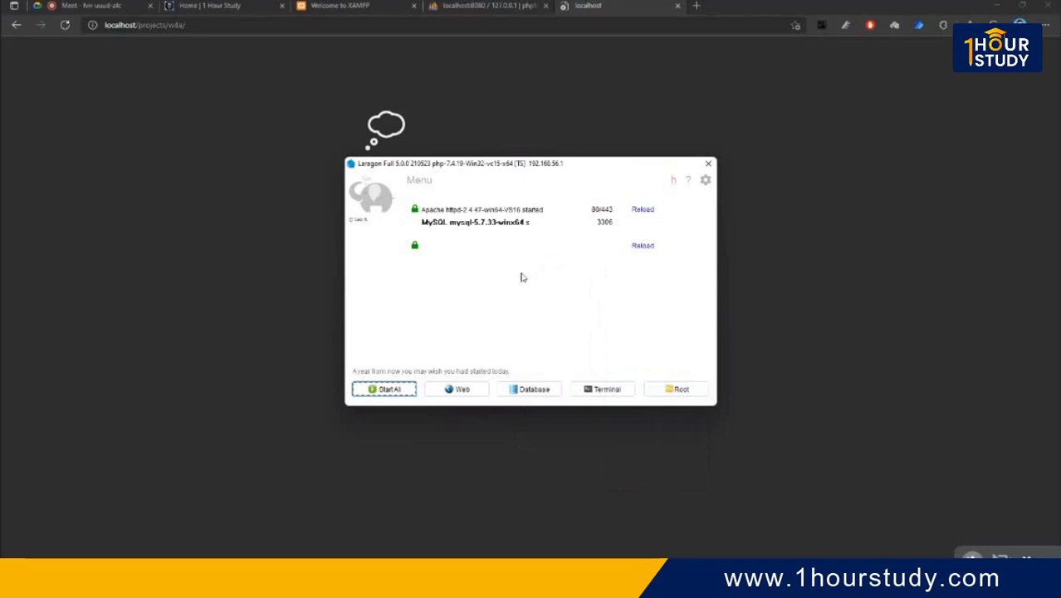
# - Open the w4a project site in the browser from Laragon's www menu
pyautogui.rightClick(521, 275)
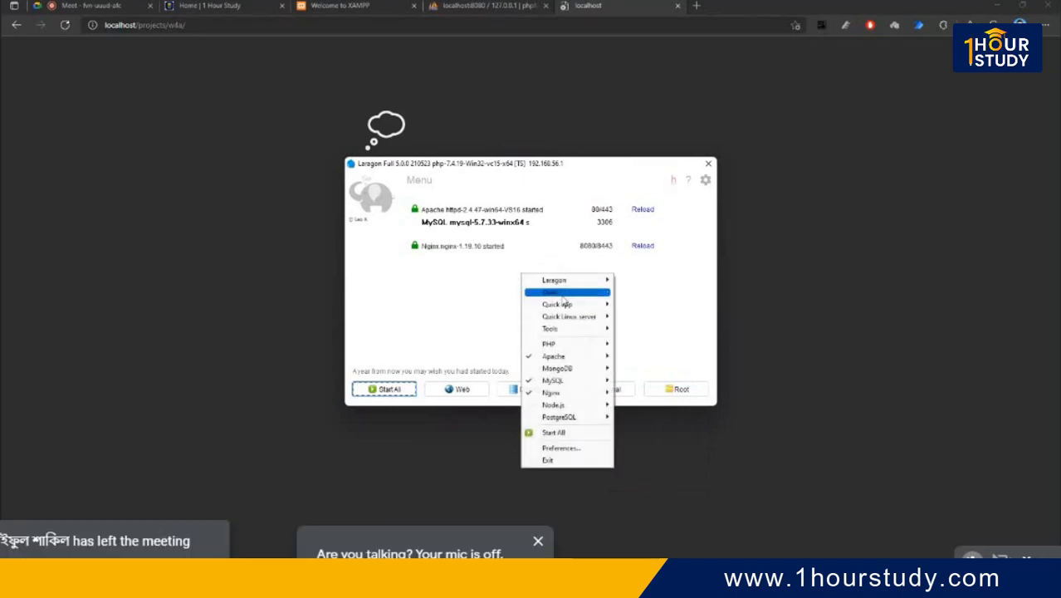
pyautogui.moveTo(562, 295)
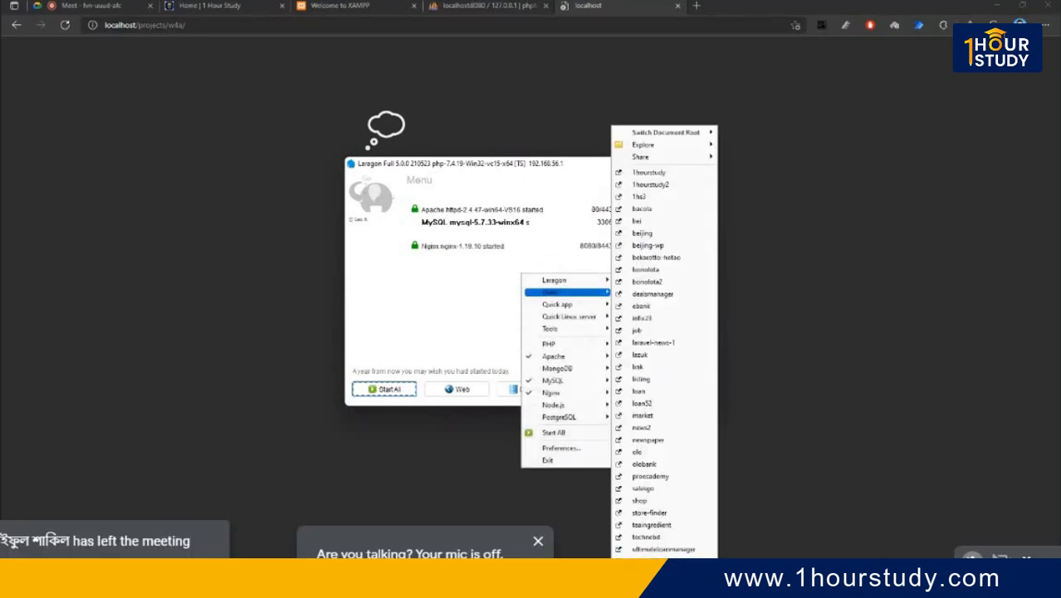
pyautogui.click(640, 561)
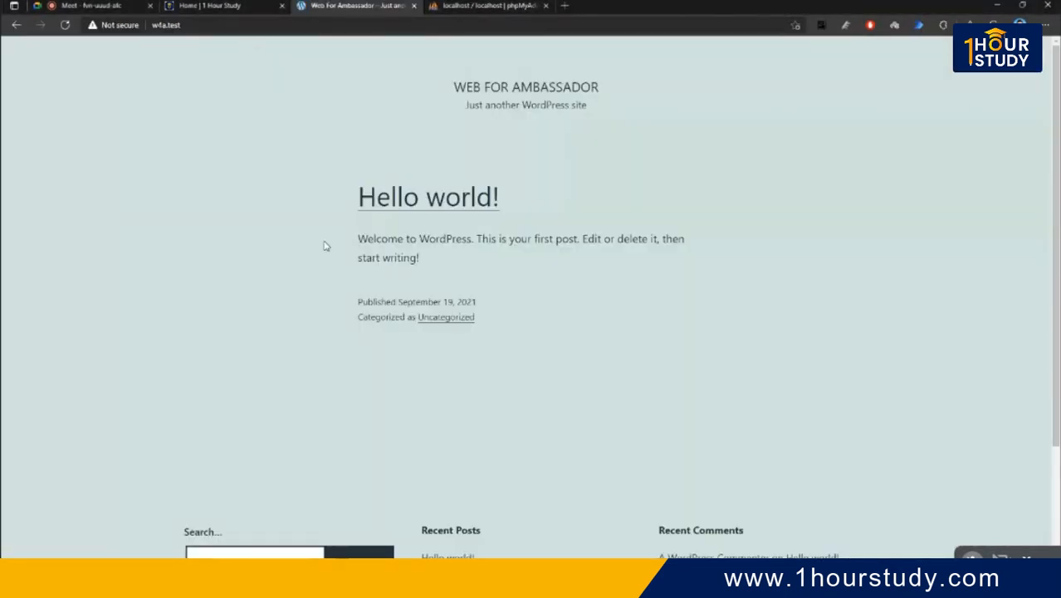
# - Go to the site's /wp-admin address
pyautogui.click(317, 28)
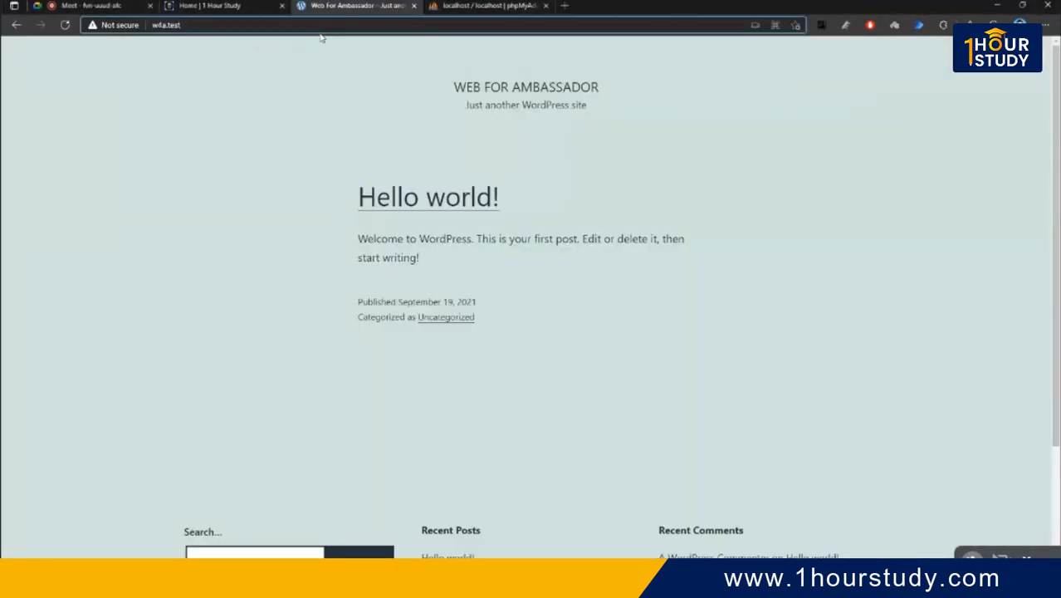
pyautogui.write('/wp-a')
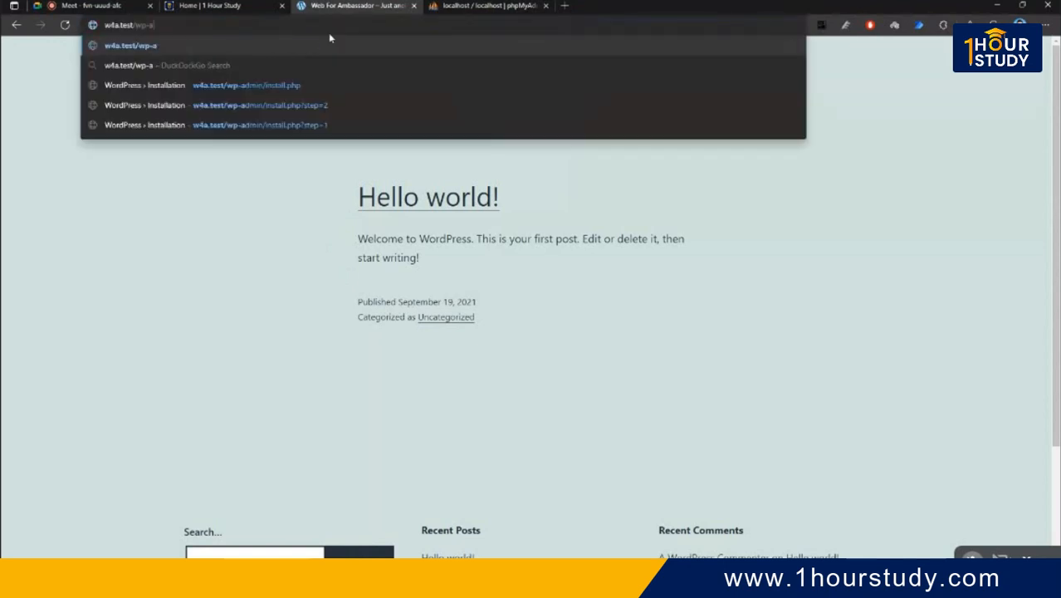
pyautogui.write('dmin')
pyautogui.press('Return')
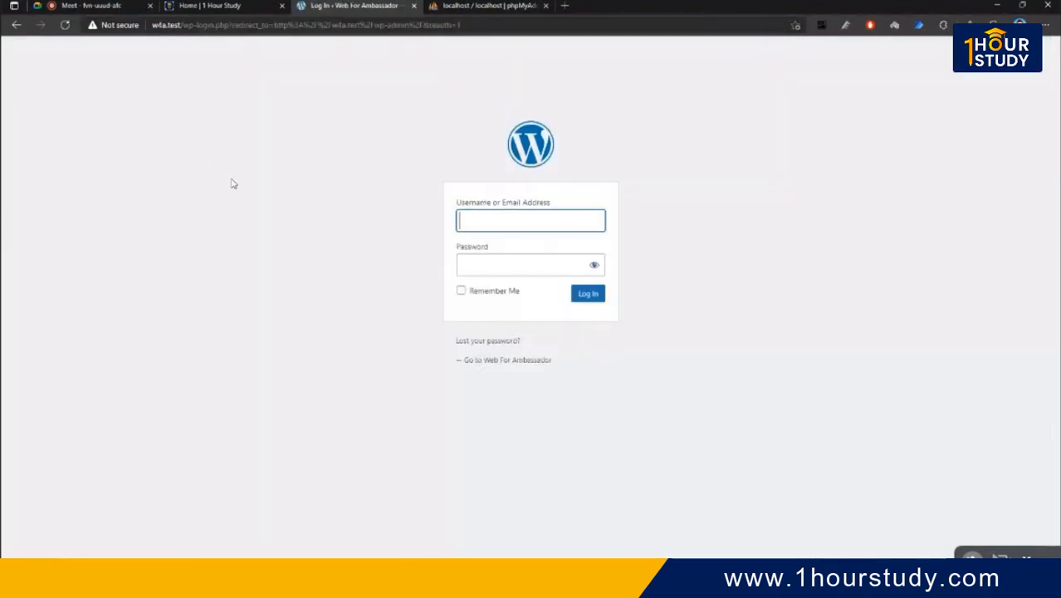
# - Sign in as admin with the account password
pyautogui.click(498, 219)
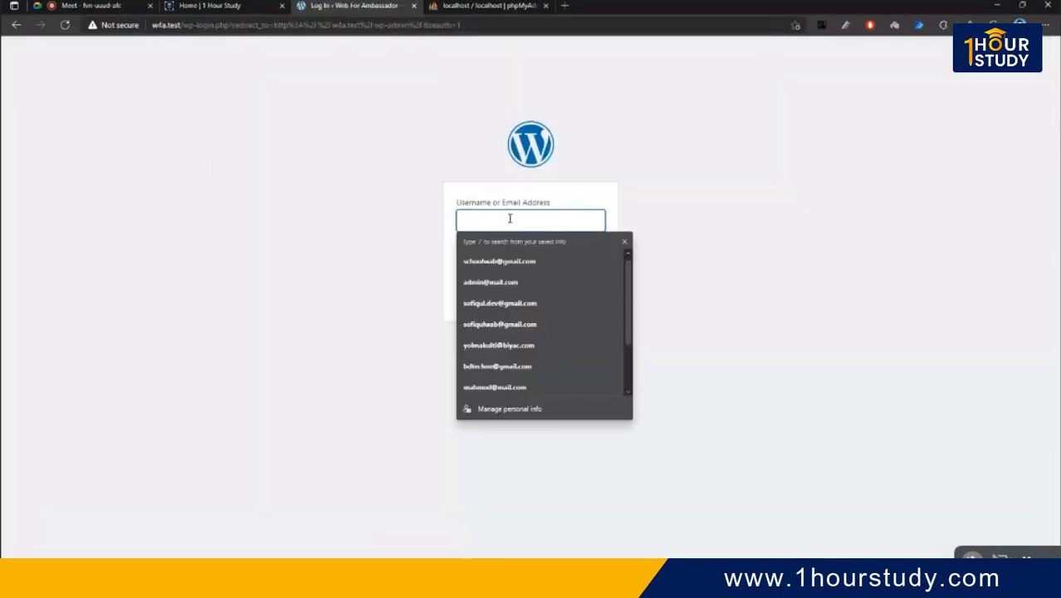
pyautogui.write('admin')
pyautogui.press('Tab')
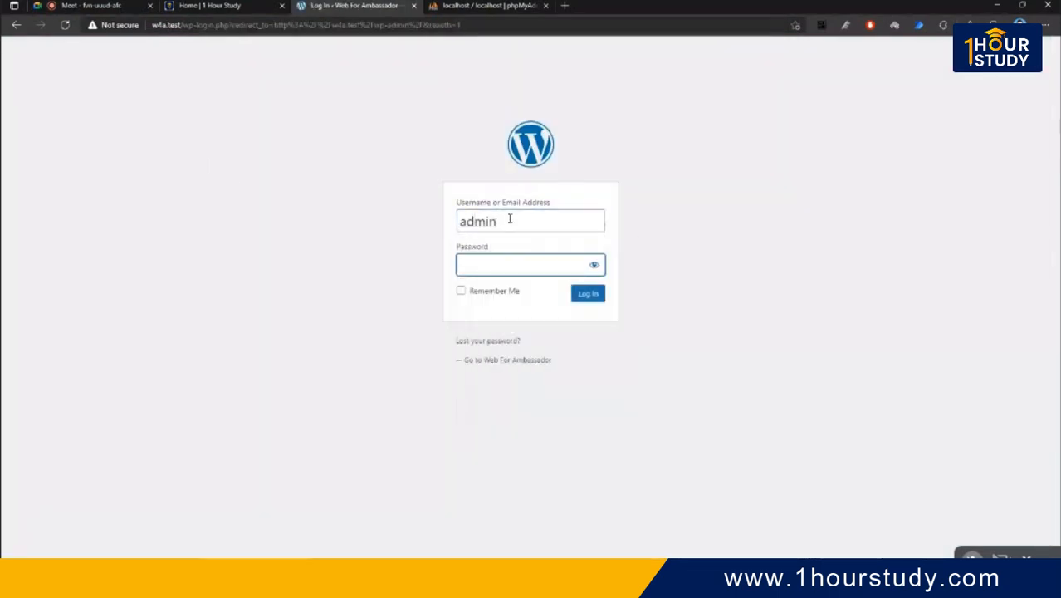
pyautogui.write('********')
pyautogui.press('Return')
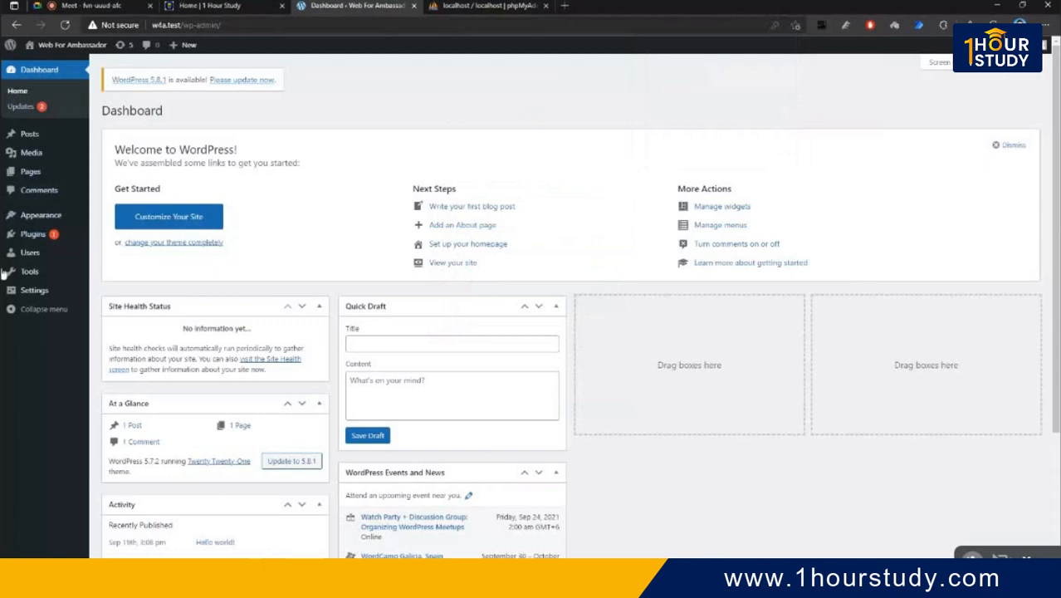
# - Zoom the Dashboard page in twice to 125%
pyautogui.moveTo(31, 135)
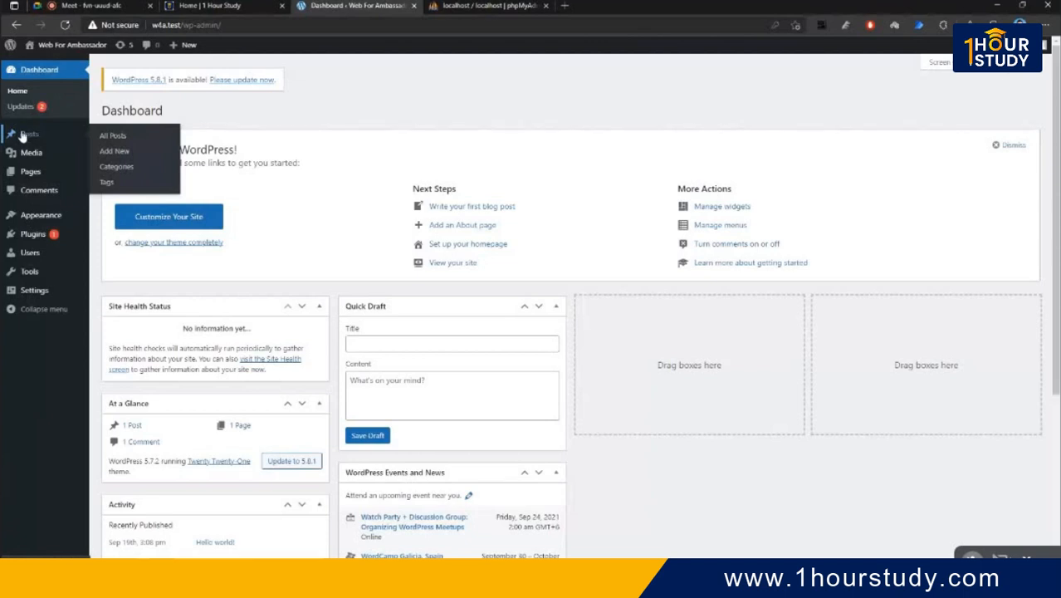
pyautogui.hotkey('ctrl', '+')
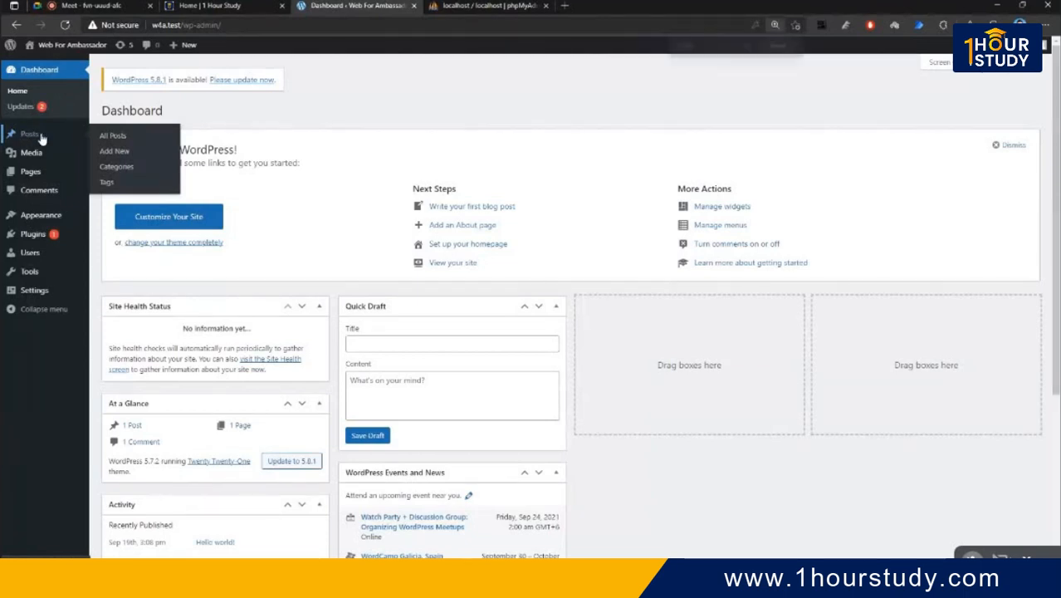
pyautogui.hotkey('ctrl', '+')
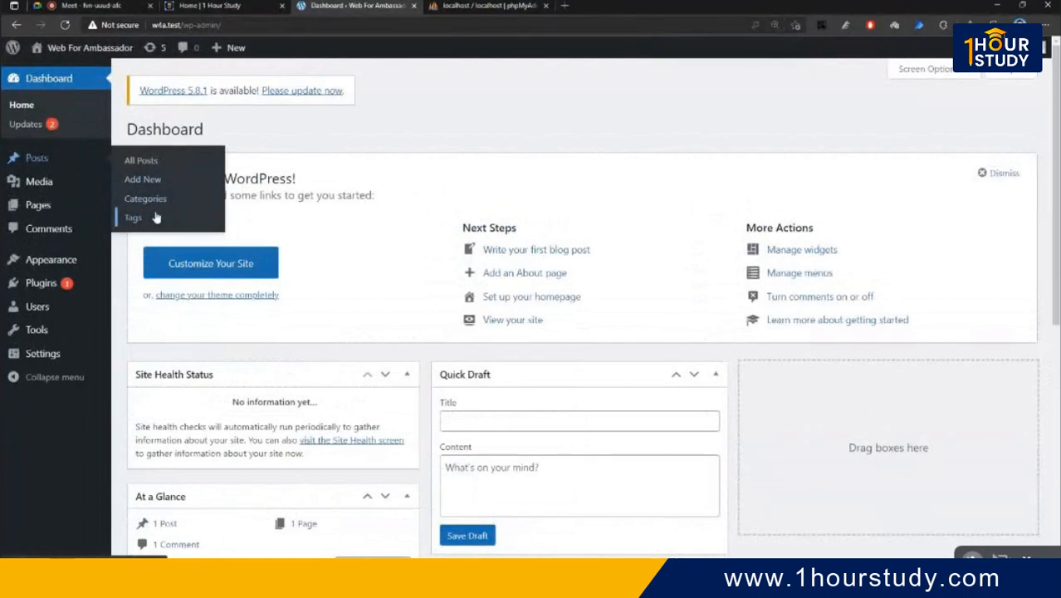
pyautogui.moveTo(219, 46)
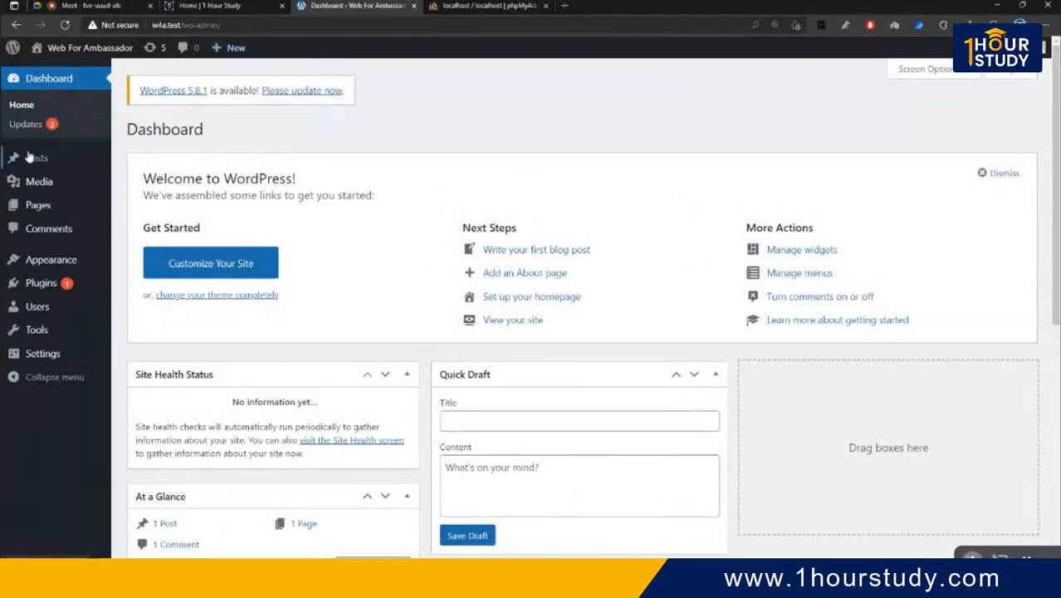
pyautogui.moveTo(42, 157)
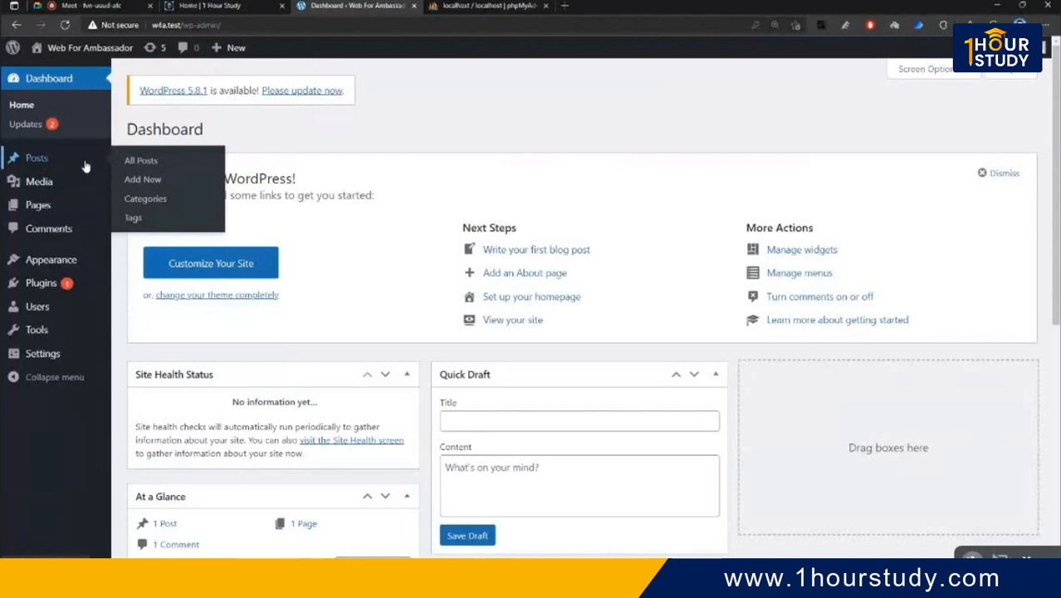
# - Open All Posts and open Hello world!'s View link in a new tab
pyautogui.click(131, 162)
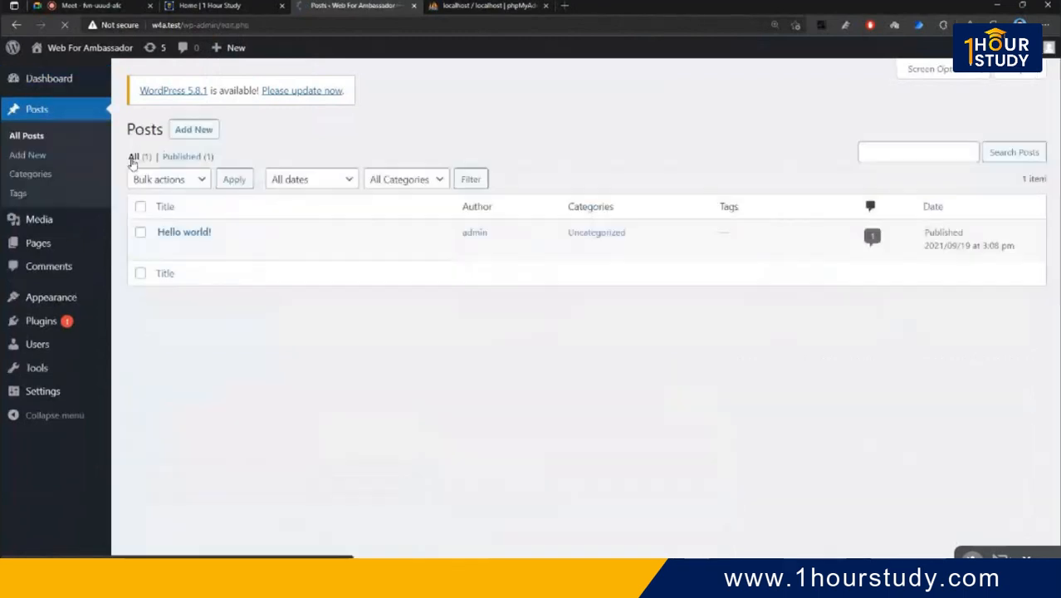
pyautogui.moveTo(188, 249)
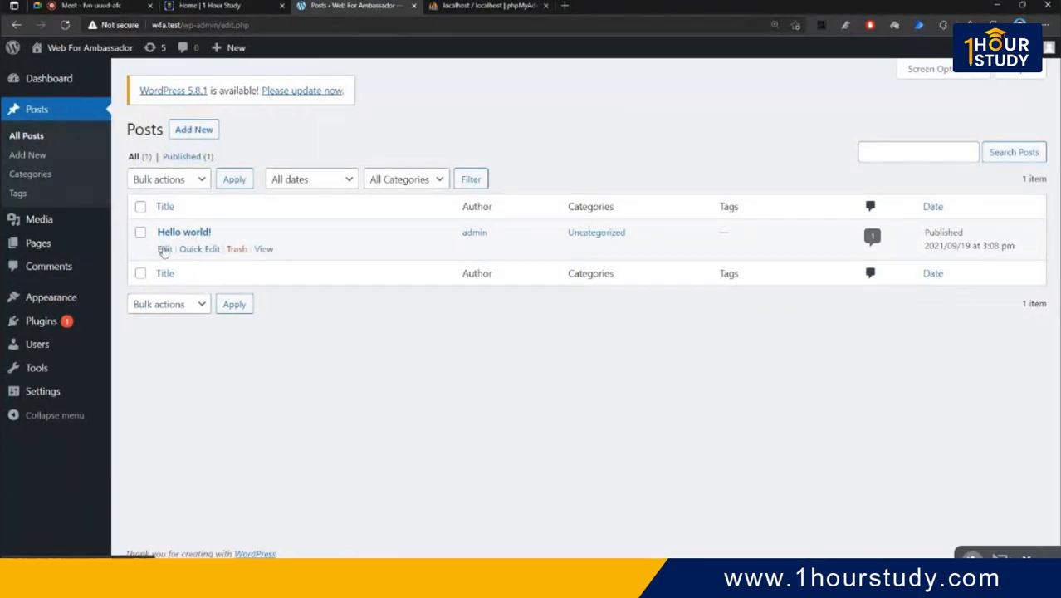
pyautogui.rightClick(264, 251)
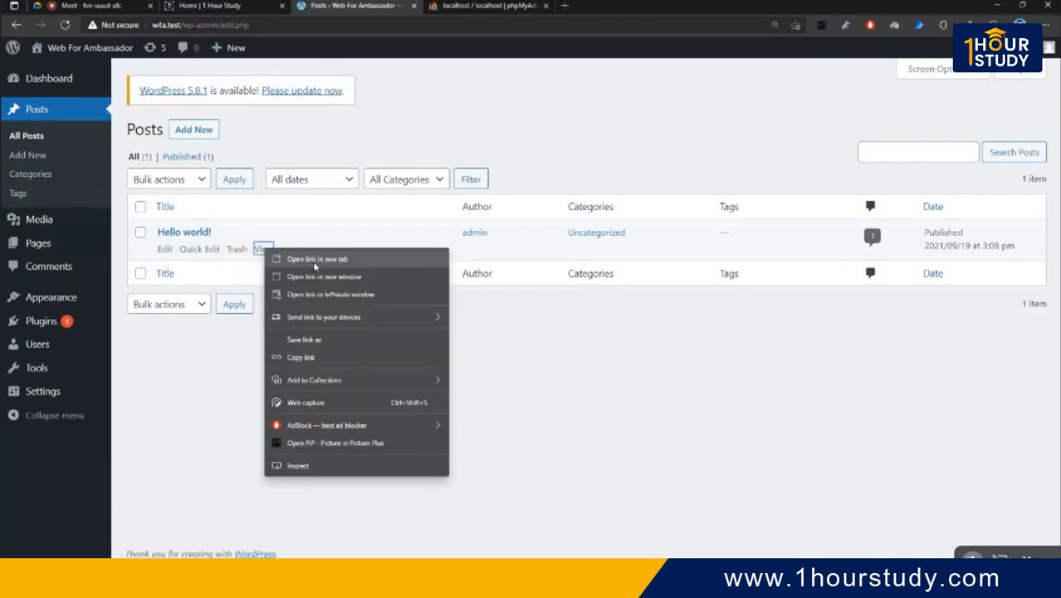
pyautogui.click(316, 259)
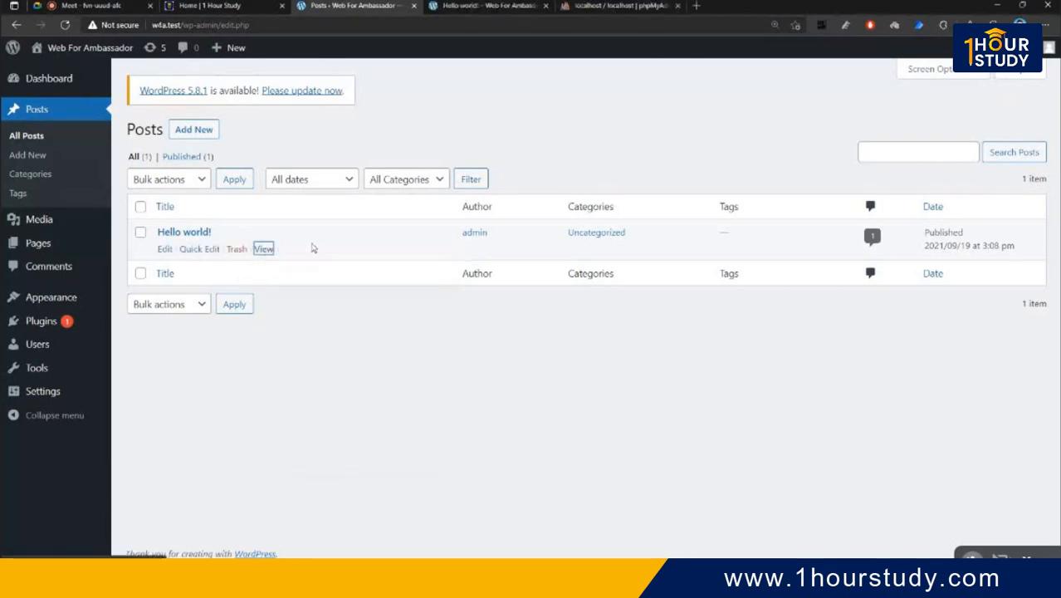
# - On the live Hello world! post, highlight the heading, details and comment count while scrolling down
pyautogui.click(457, 5)
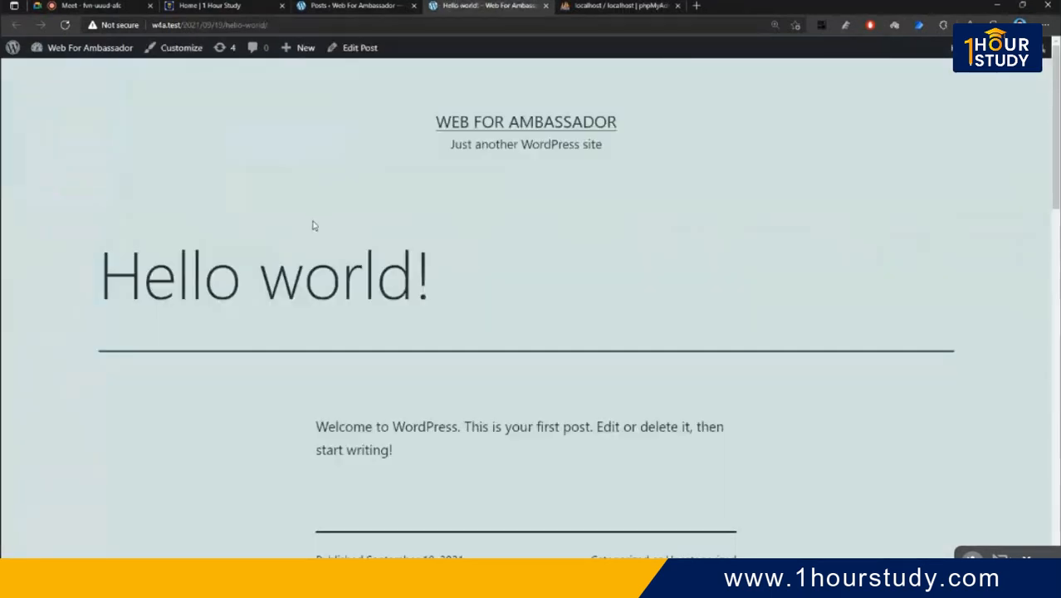
pyautogui.moveTo(451, 269); pyautogui.dragTo(86, 288)
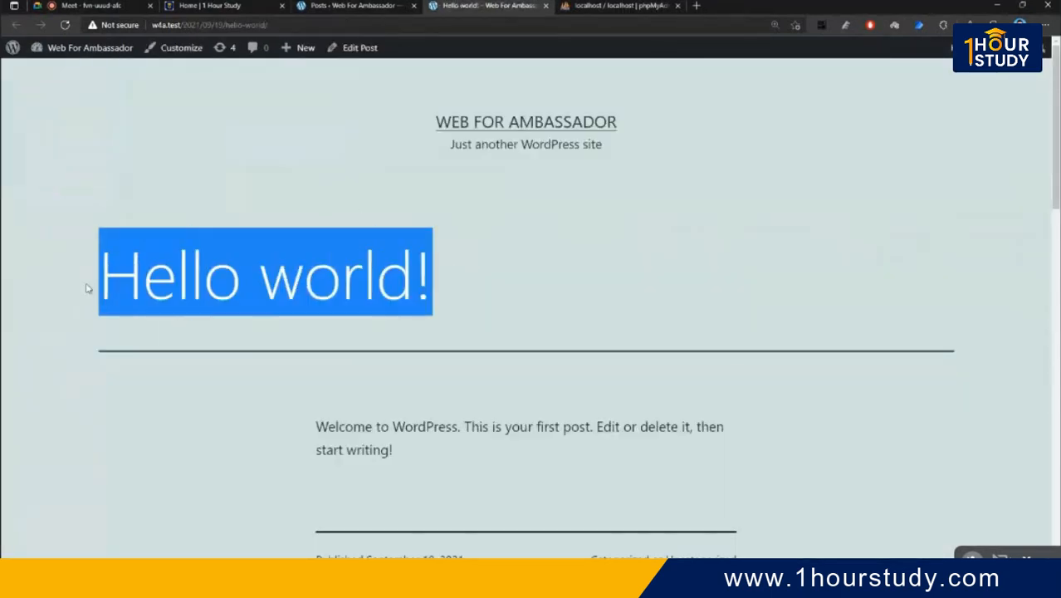
pyautogui.scroll(-3, 485, 295)
pyautogui.moveTo(296, 192); pyautogui.dragTo(488, 222)
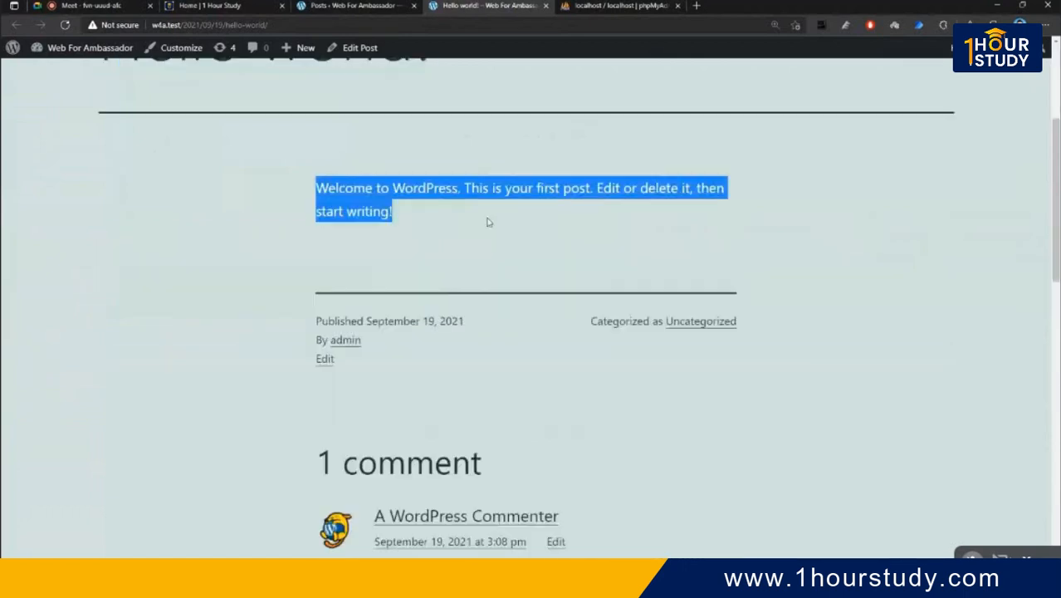
pyautogui.click(491, 224)
pyautogui.scroll(-2, 372, 381)
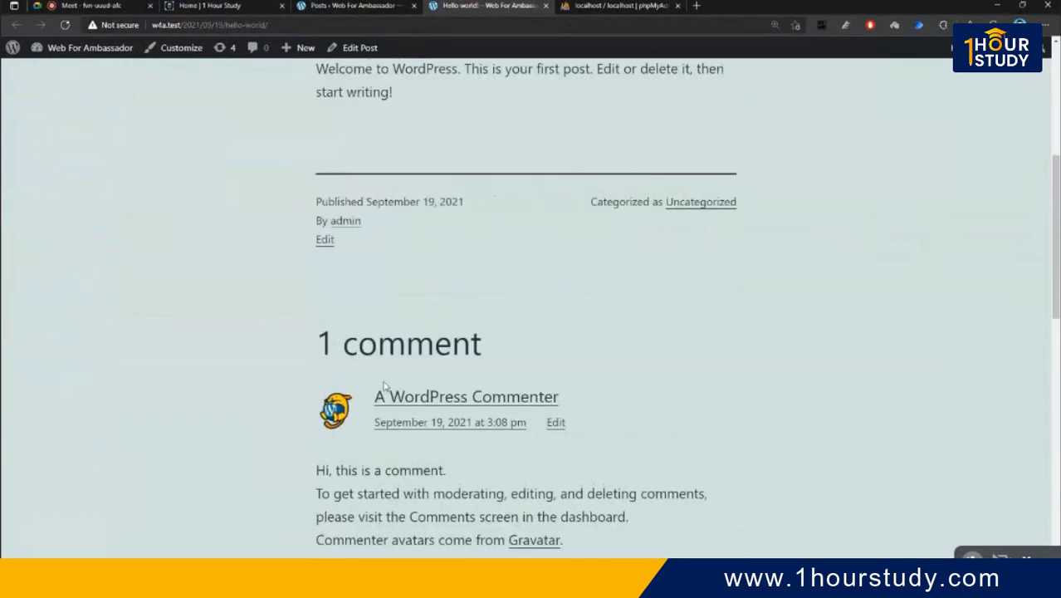
pyautogui.scroll(-1, 383, 386)
pyautogui.moveTo(312, 160); pyautogui.dragTo(353, 201)
pyautogui.click(563, 237)
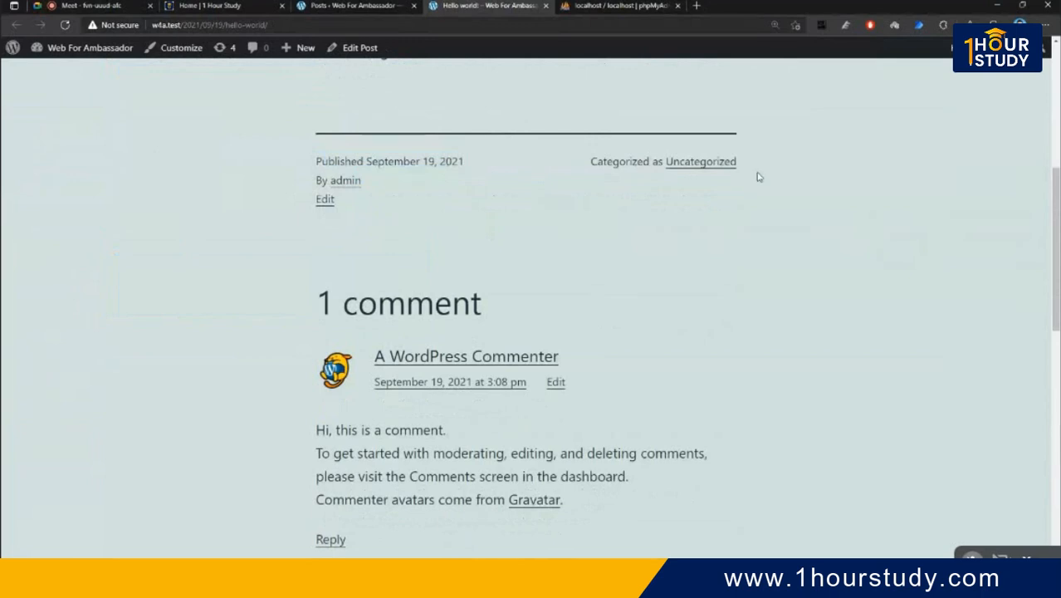
pyautogui.moveTo(756, 173); pyautogui.dragTo(619, 163)
pyautogui.click(599, 255)
pyautogui.moveTo(533, 277); pyautogui.dragTo(619, 363)
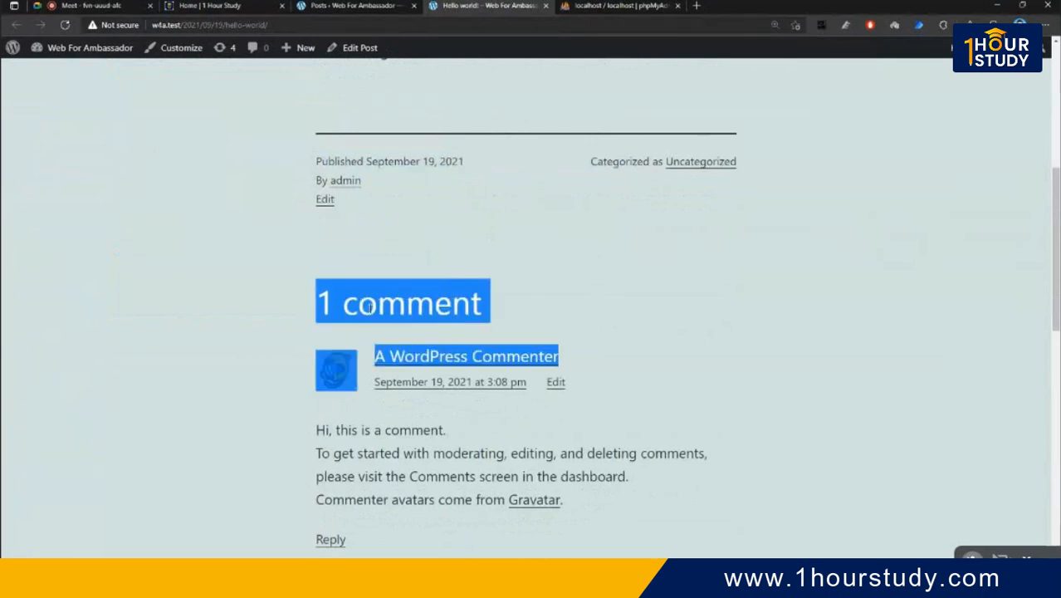
pyautogui.click(624, 365)
pyautogui.scroll(-5, 580, 348)
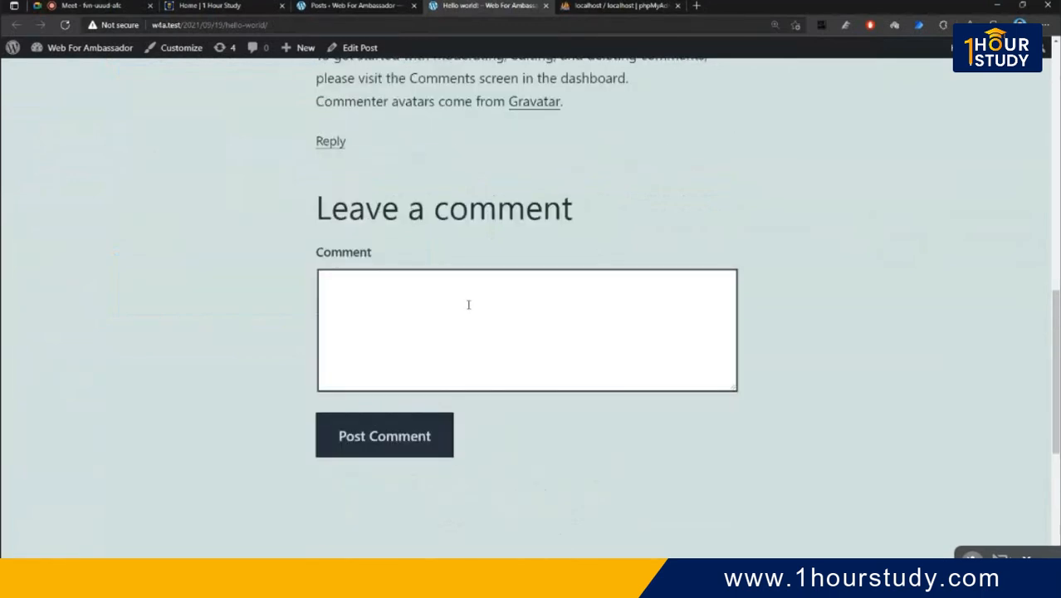
# - Post a comment reading 'test', then return to the Posts admin list
pyautogui.click(434, 316)
pyautogui.write('te')
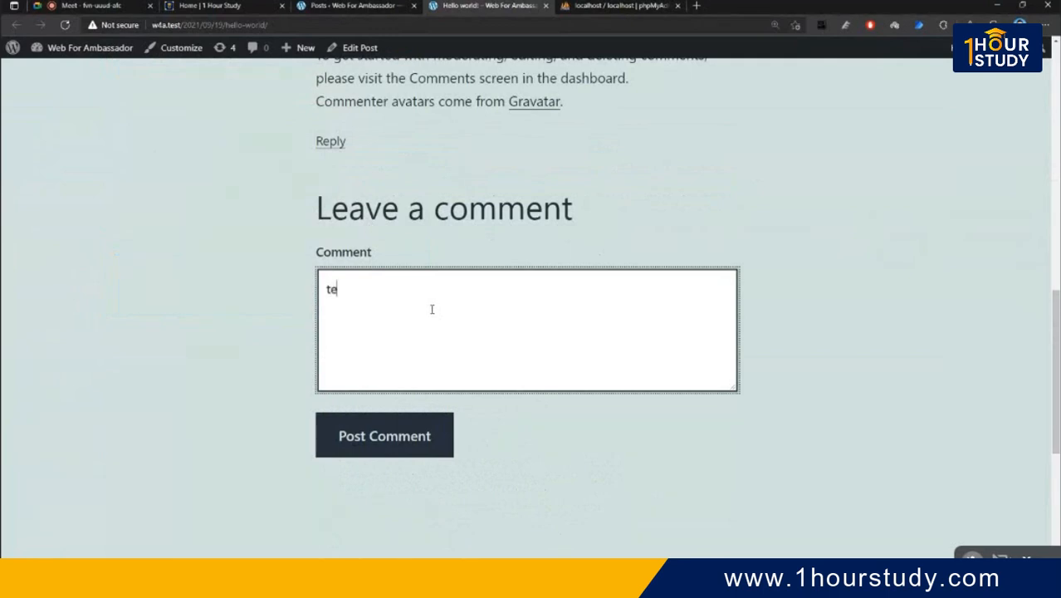
pyautogui.write('st')
pyautogui.click(423, 427)
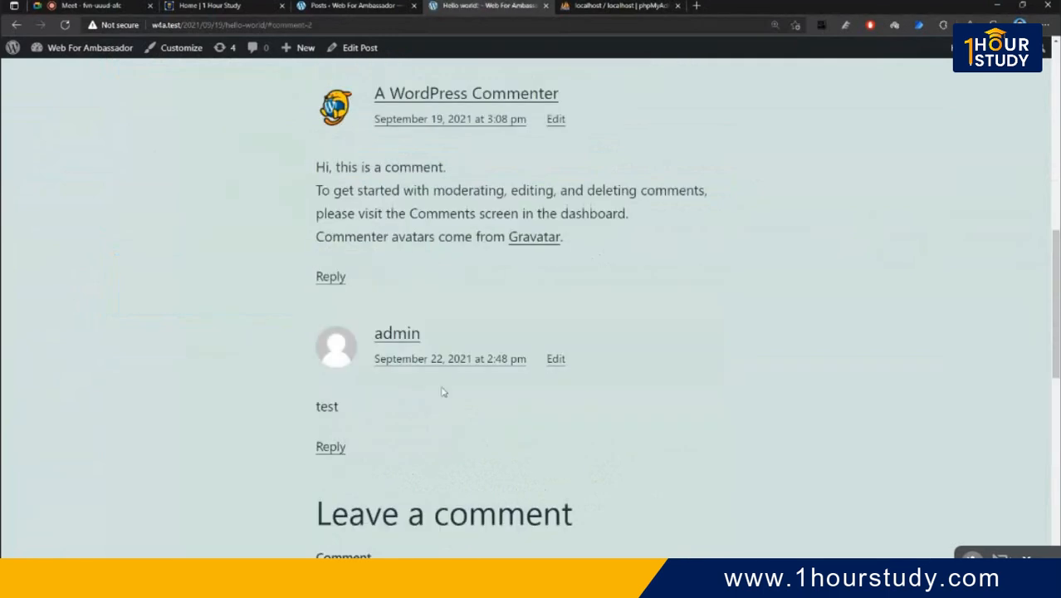
pyautogui.scroll(8, 442, 392)
pyautogui.scroll(-11, 438, 365)
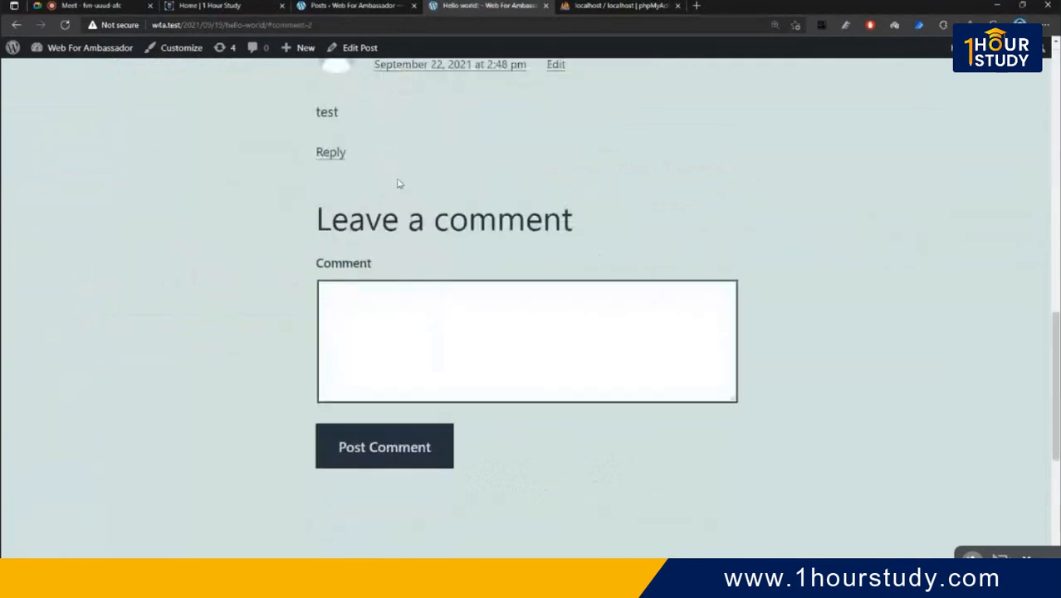
pyautogui.click(350, 6)
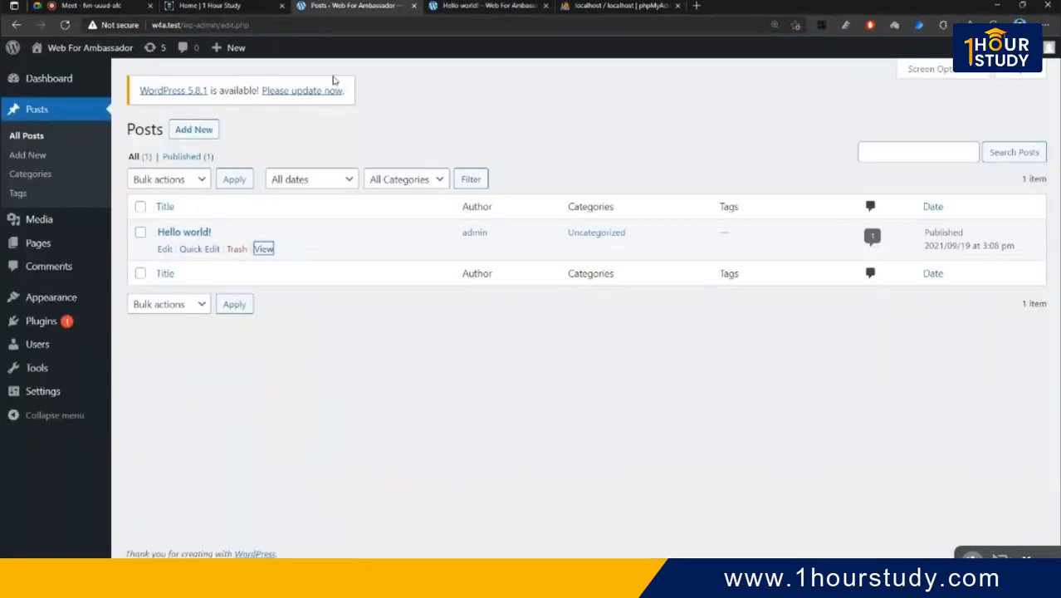
# - Open Hello world! in the block editor in a new tab and close the welcome guide
pyautogui.rightClick(164, 252)
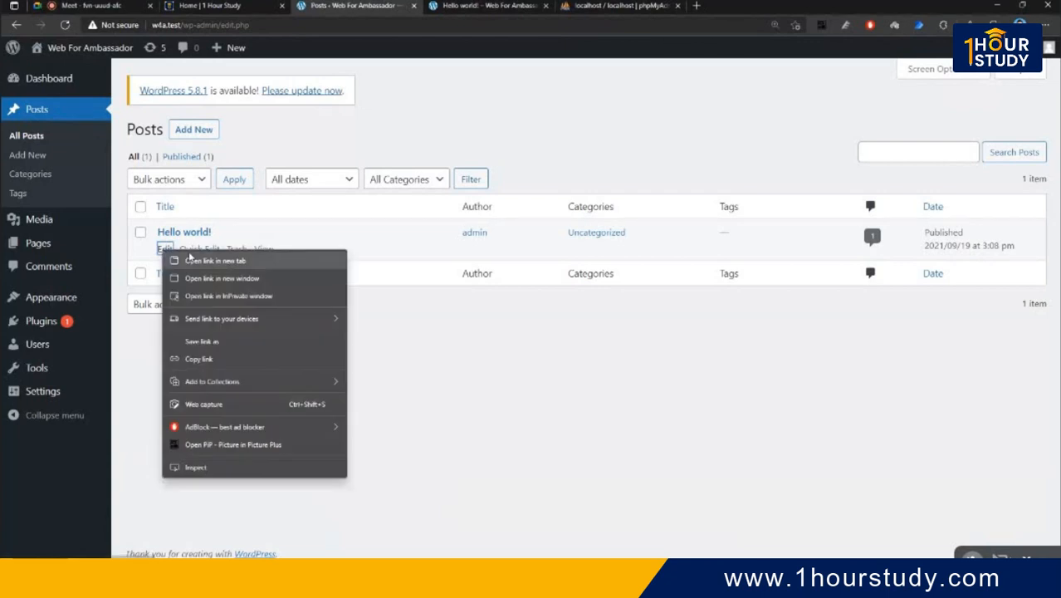
pyautogui.click(191, 260)
pyautogui.click(594, 6)
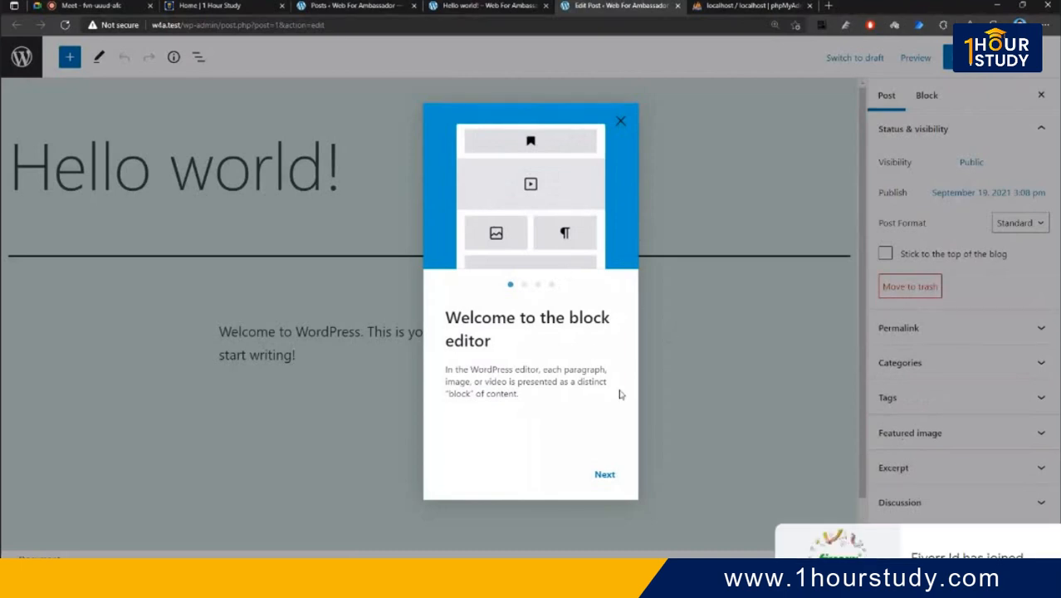
pyautogui.click(614, 479)
pyautogui.click(605, 475)
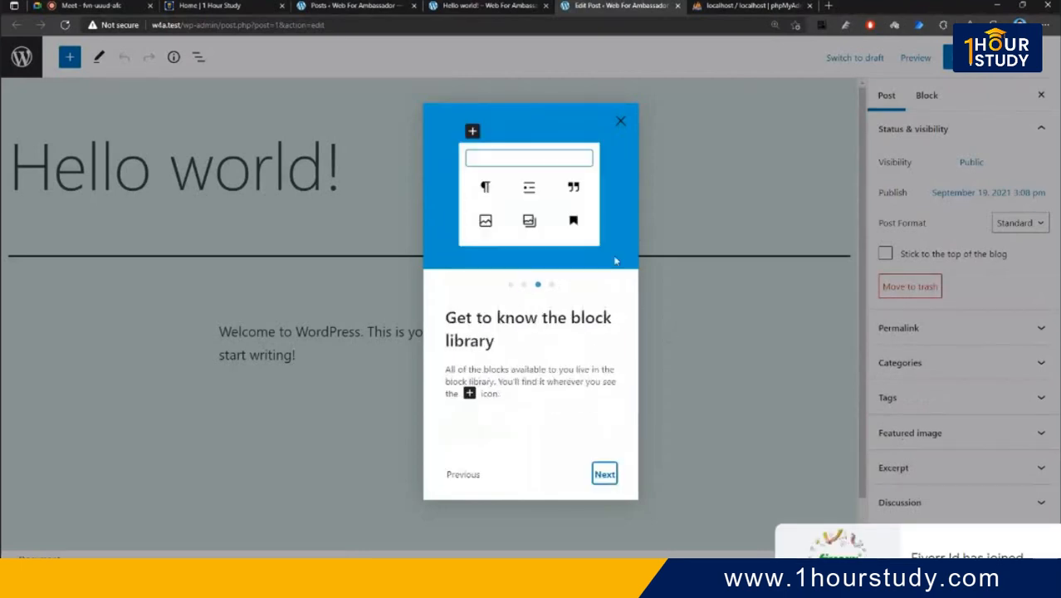
pyautogui.click(605, 473)
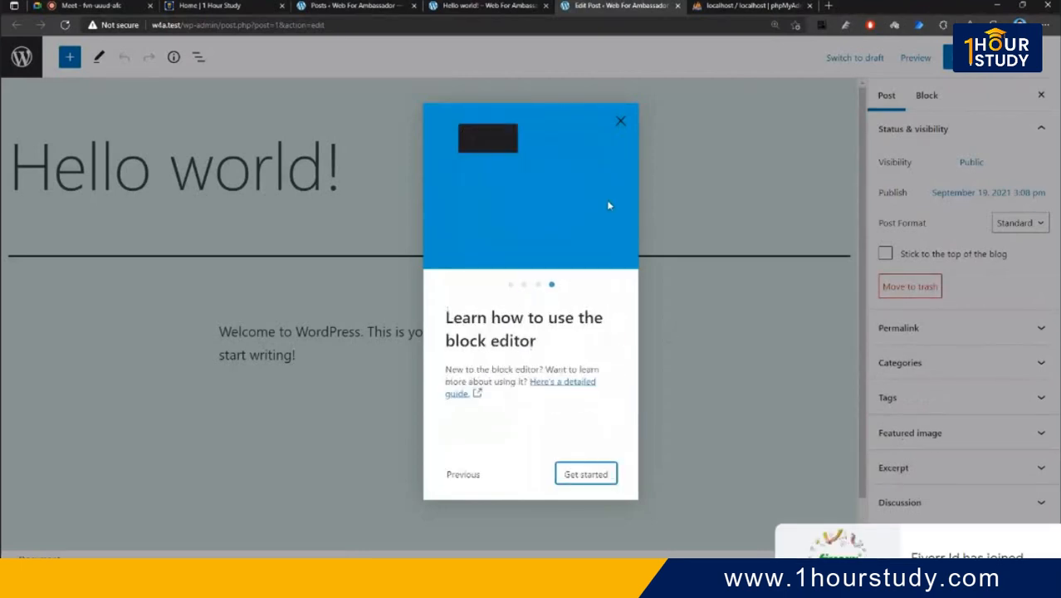
pyautogui.click(620, 121)
# - Highlight parts of the title and welcome paragraph, then clear the selection
pyautogui.moveTo(87, 168); pyautogui.dragTo(286, 170)
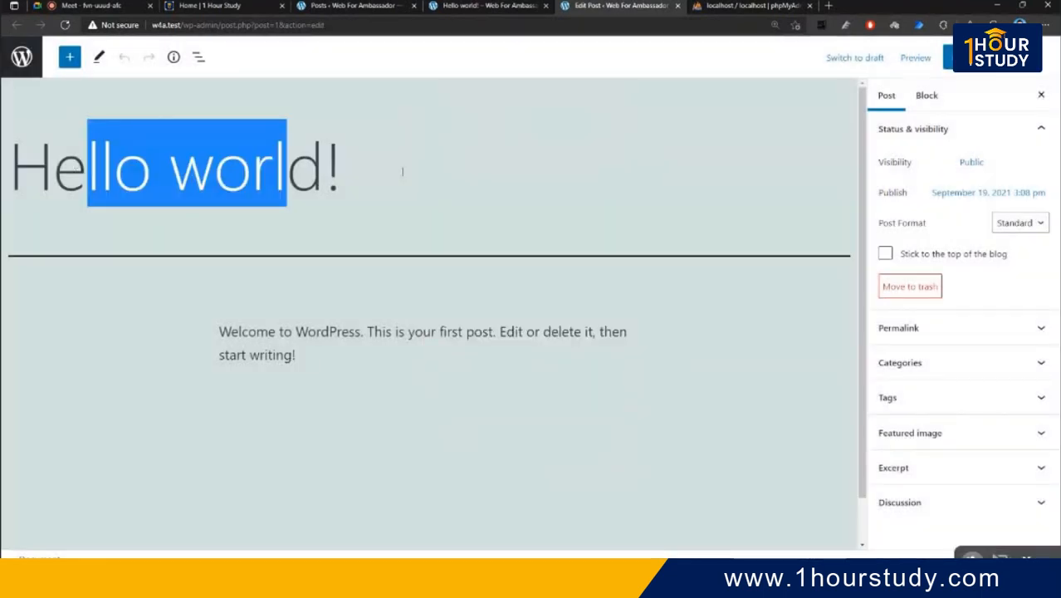
pyautogui.moveTo(402, 172); pyautogui.dragTo(461, 275)
pyautogui.moveTo(268, 331); pyautogui.dragTo(502, 366)
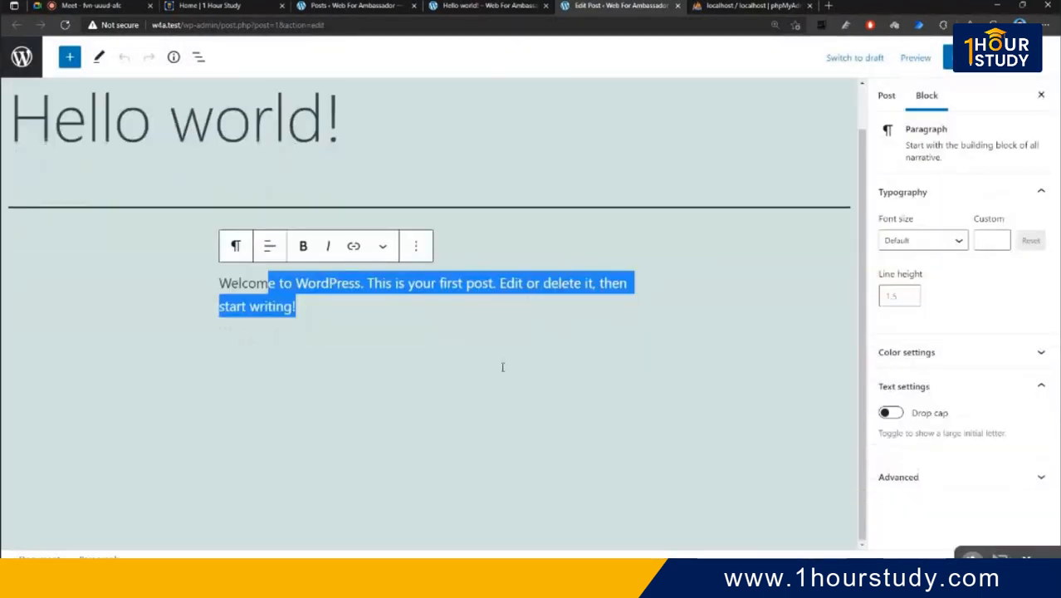
pyautogui.scroll(1, 663, 301)
pyautogui.click(420, 369)
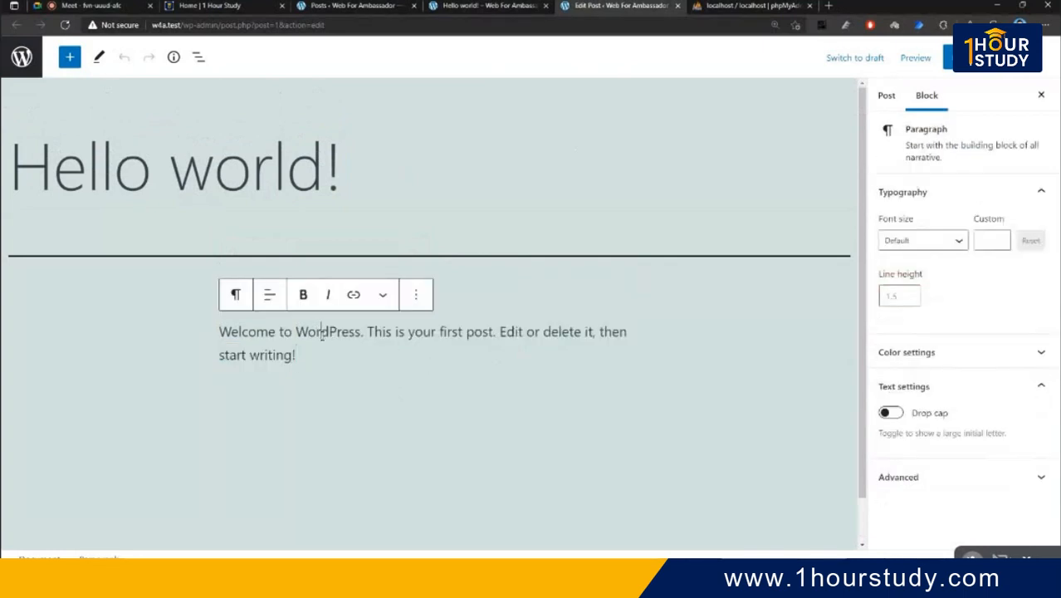
pyautogui.moveTo(324, 334); pyautogui.dragTo(474, 332)
pyautogui.click(486, 354)
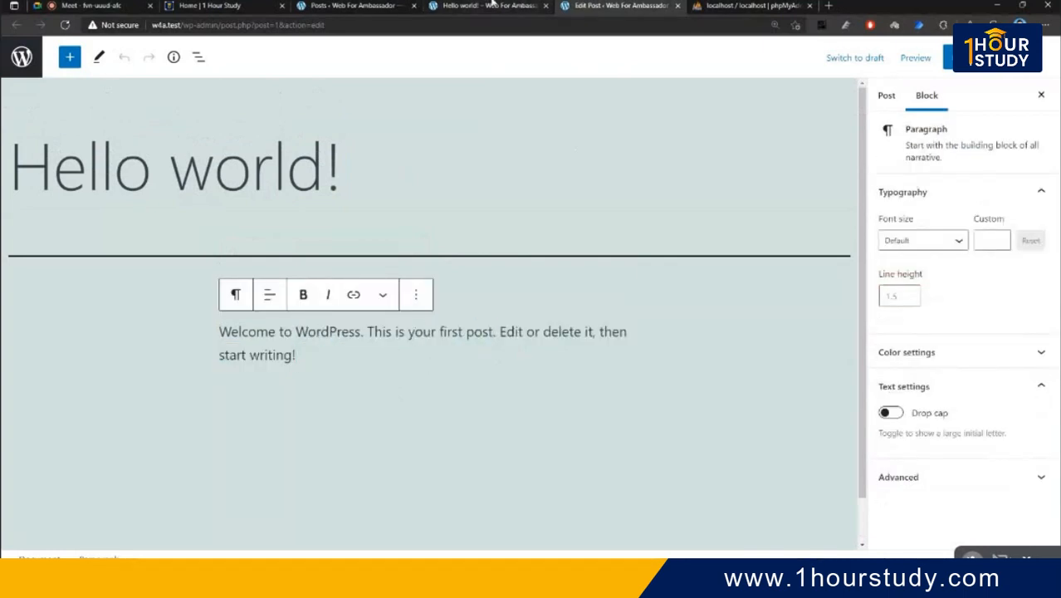
# - Back on the Posts list, open Quick Edit for Hello world!
pyautogui.click(367, 6)
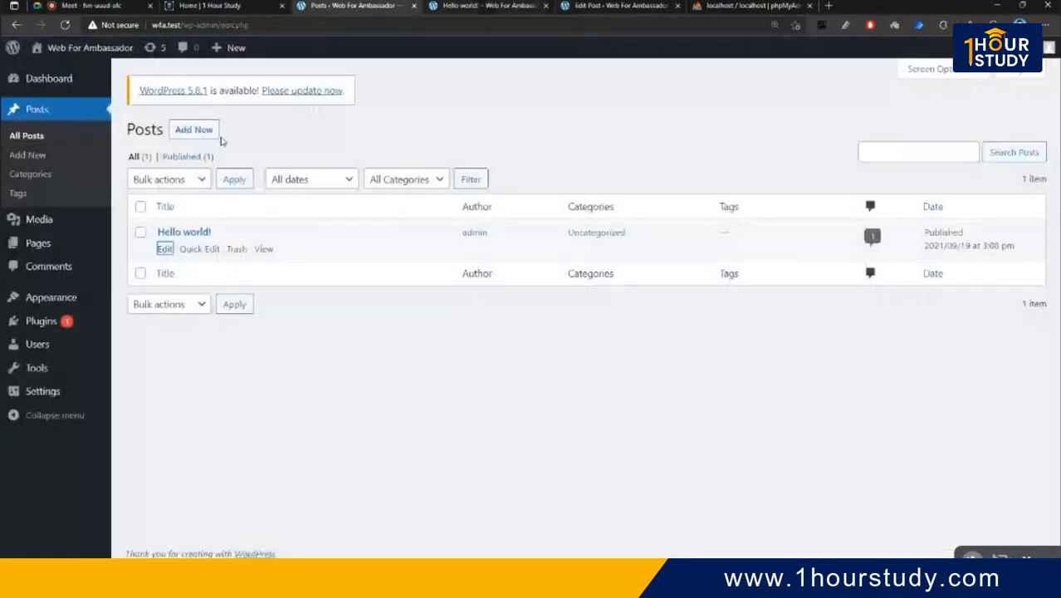
pyautogui.rightClick(197, 252)
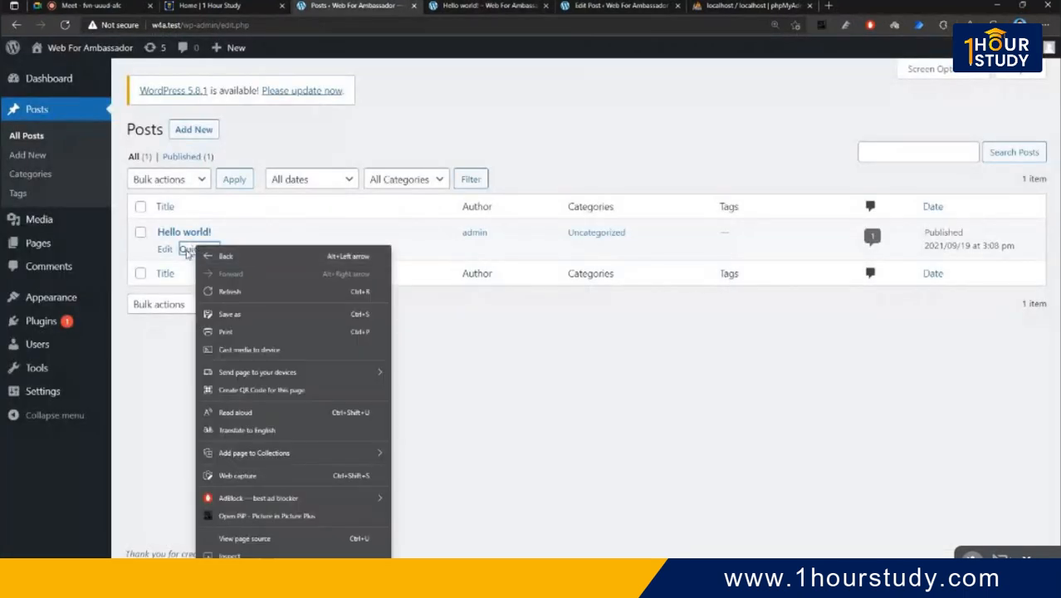
pyautogui.click(535, 353)
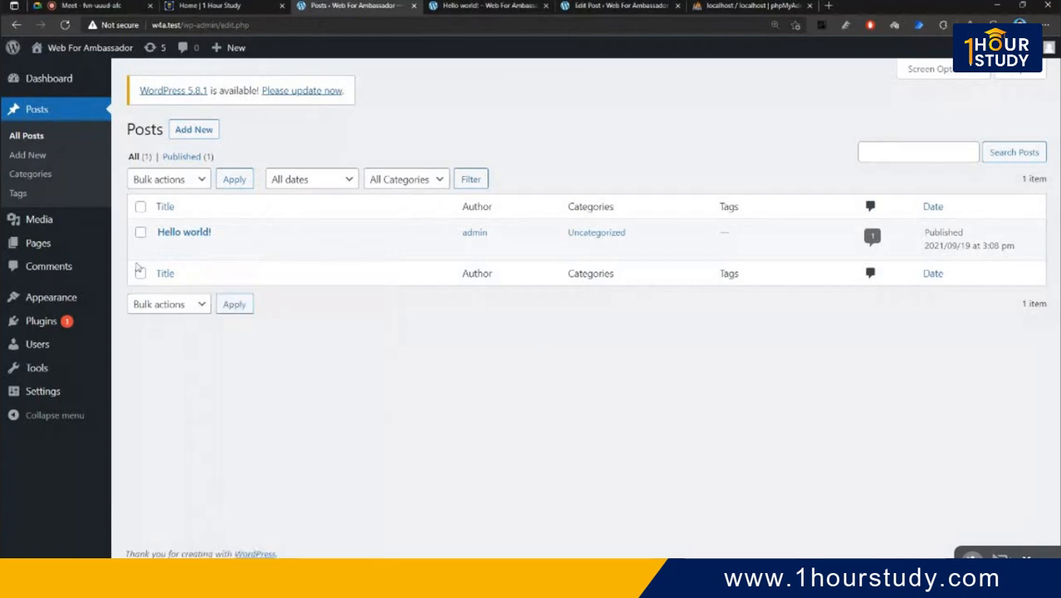
pyautogui.click(199, 248)
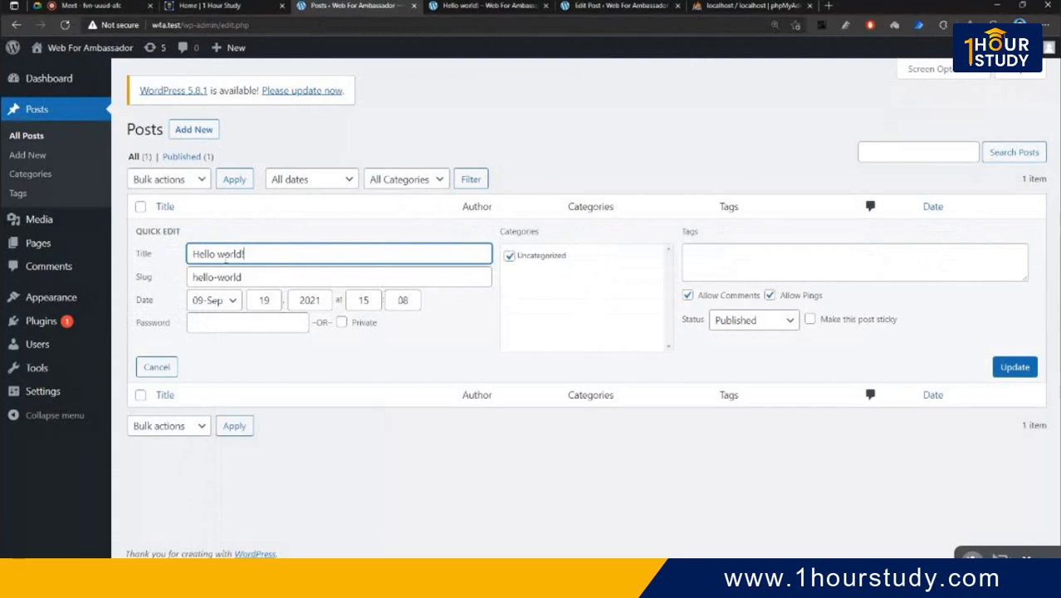
# - Highlight the Title and Slug fields, then switch to the live Hello world! post
pyautogui.moveTo(290, 249); pyautogui.dragTo(190, 245)
pyautogui.moveTo(253, 276); pyautogui.dragTo(212, 275)
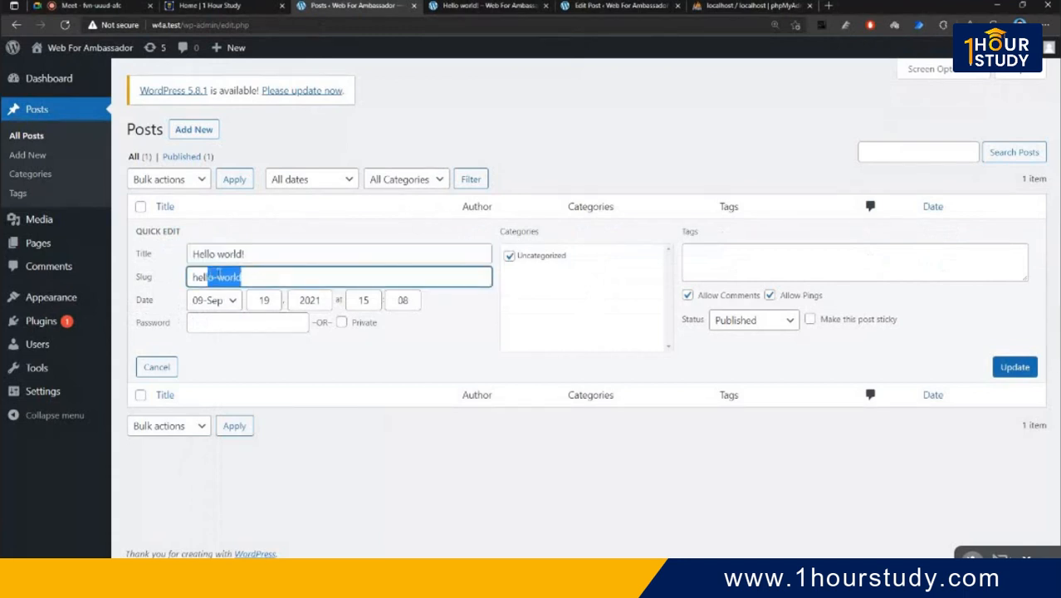
pyautogui.click(261, 276)
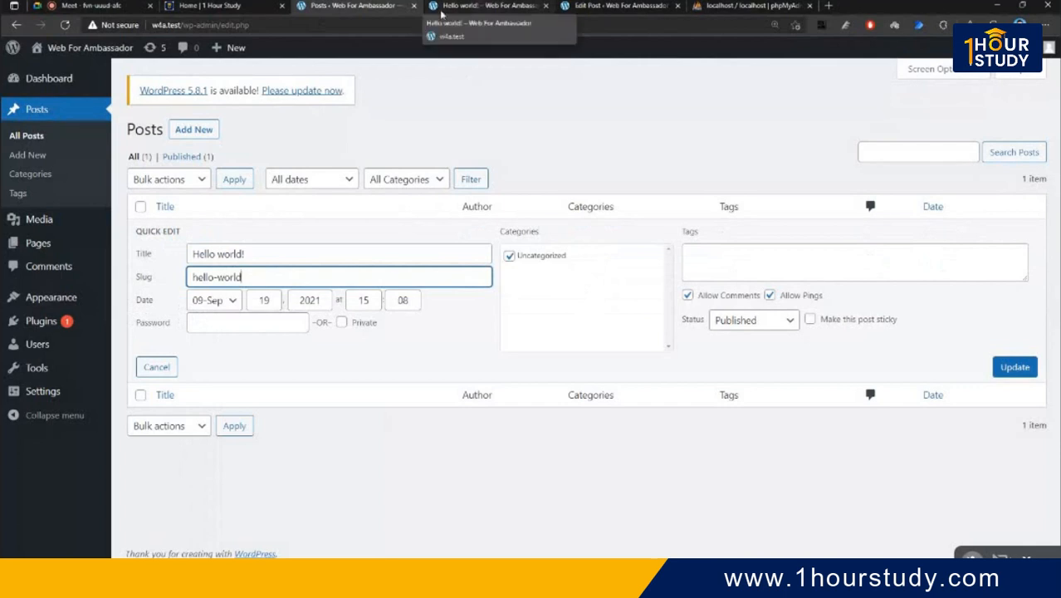
pyautogui.click(474, 5)
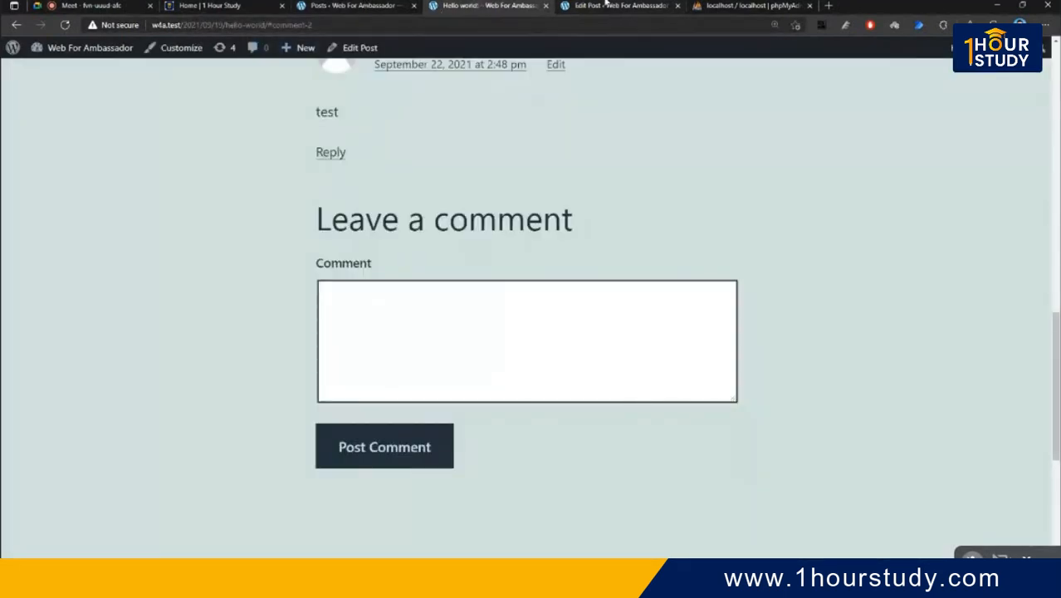
# - Highlight the hello-world slug in the post's URL, then return to the Posts admin page
pyautogui.moveTo(186, 26); pyautogui.dragTo(265, 26)
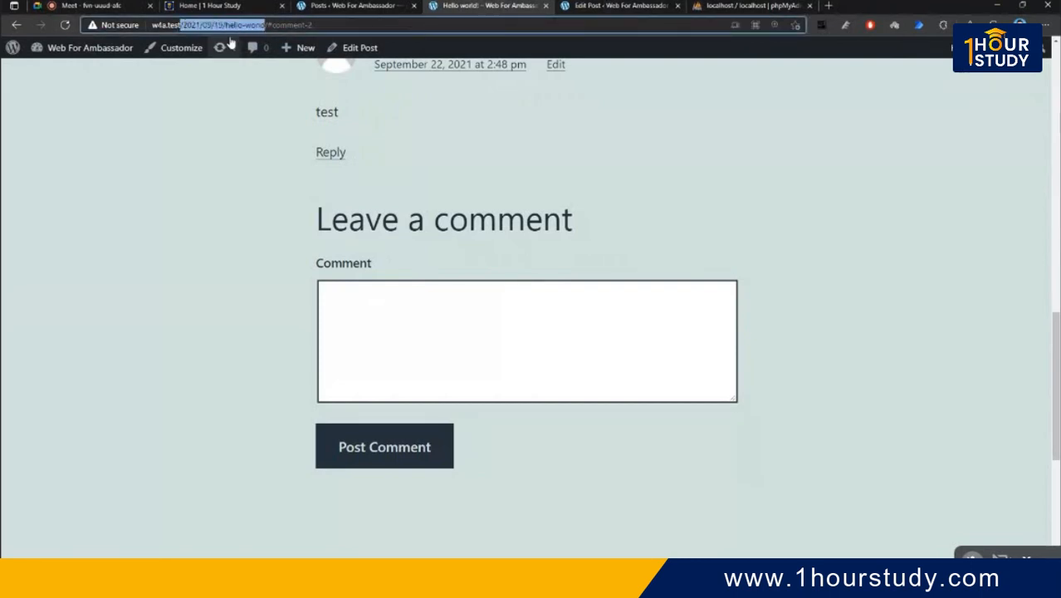
pyautogui.click(246, 25)
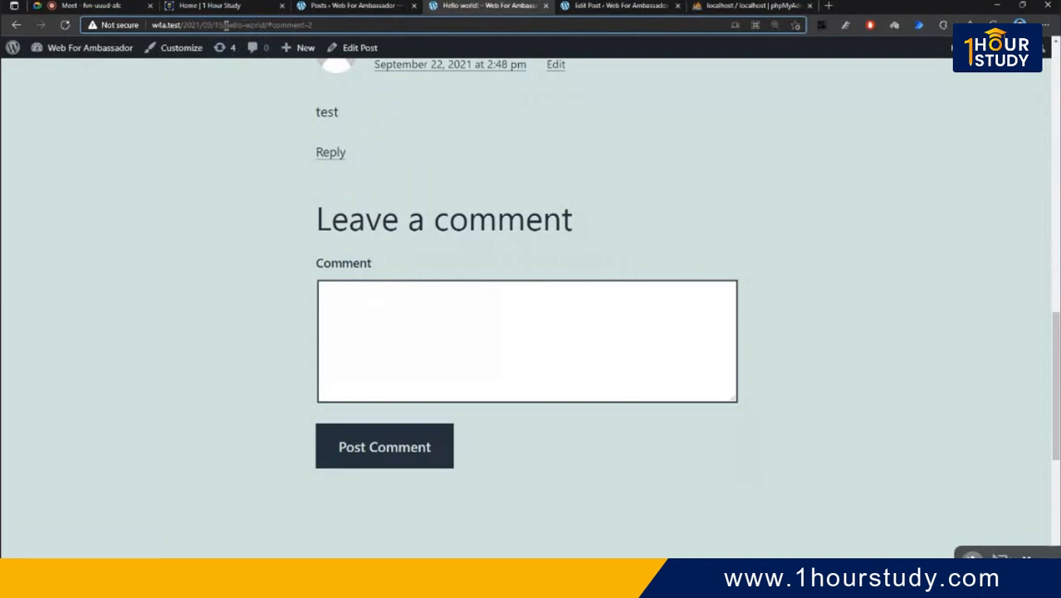
pyautogui.moveTo(227, 25); pyautogui.dragTo(265, 25)
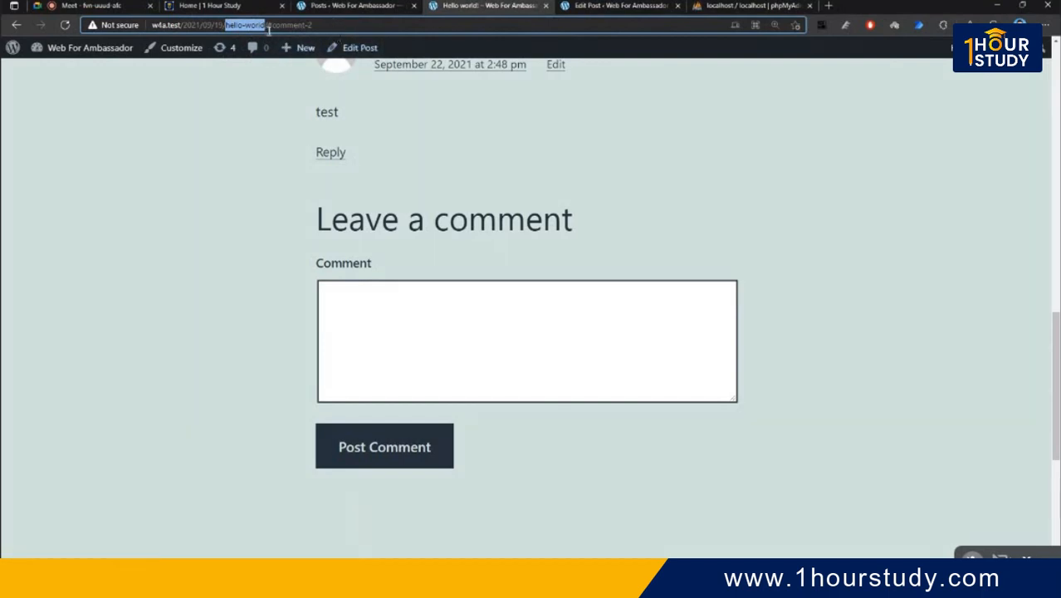
pyautogui.click(389, 4)
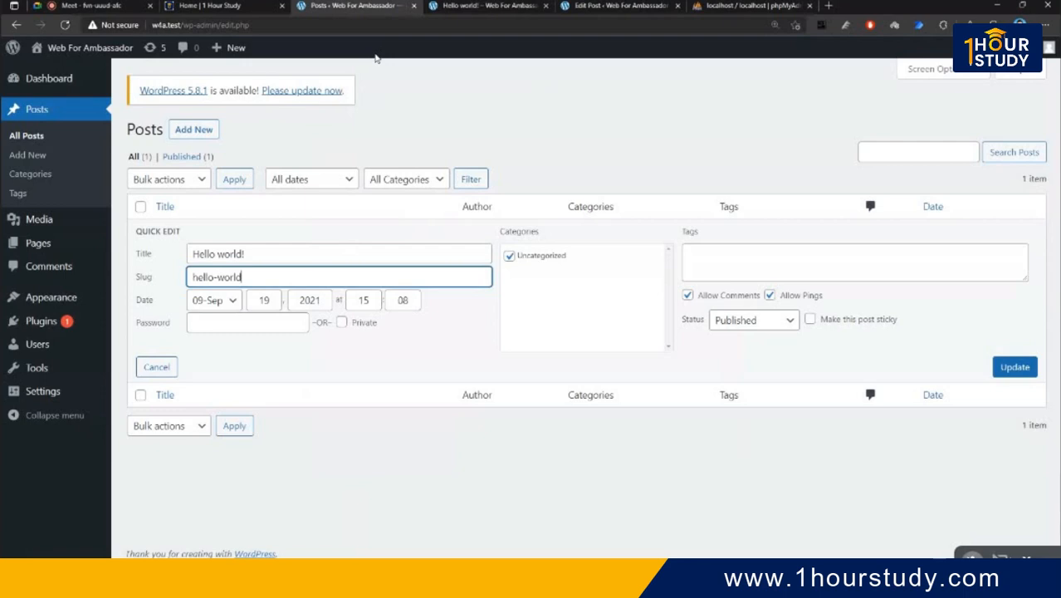
# - Replace the post's slug with 'hello' in the quick edit form
pyautogui.moveTo(253, 254); pyautogui.dragTo(166, 256)
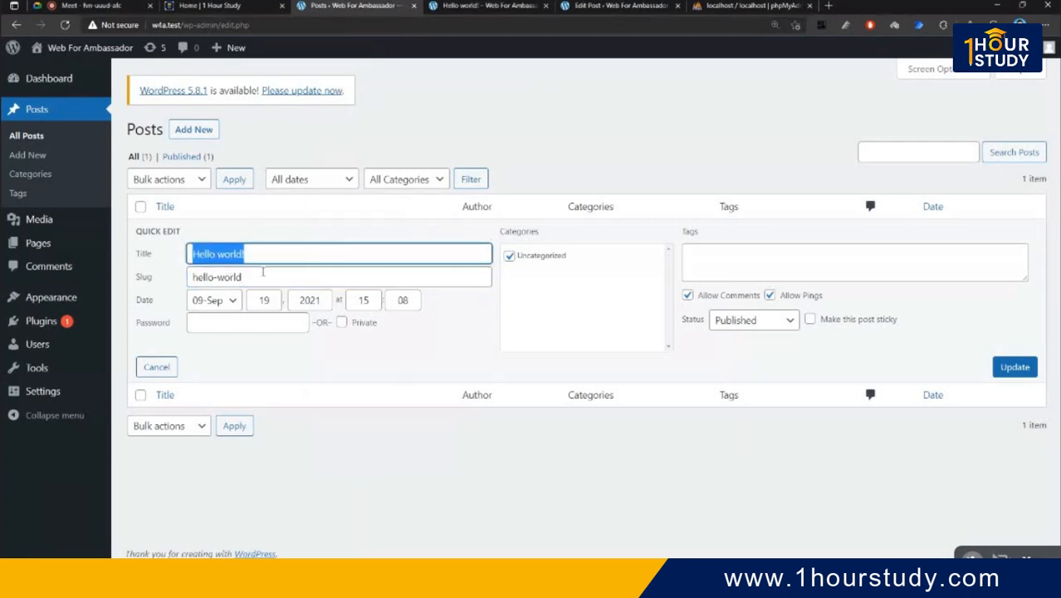
pyautogui.moveTo(263, 272); pyautogui.dragTo(192, 276)
pyautogui.moveTo(264, 276); pyautogui.dragTo(189, 277)
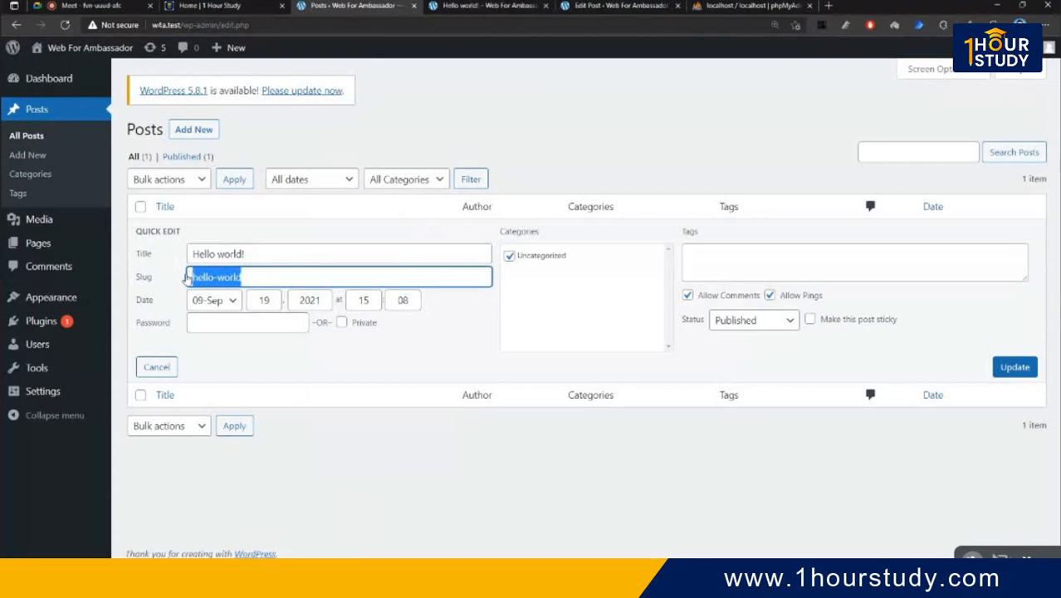
pyautogui.write('hello')
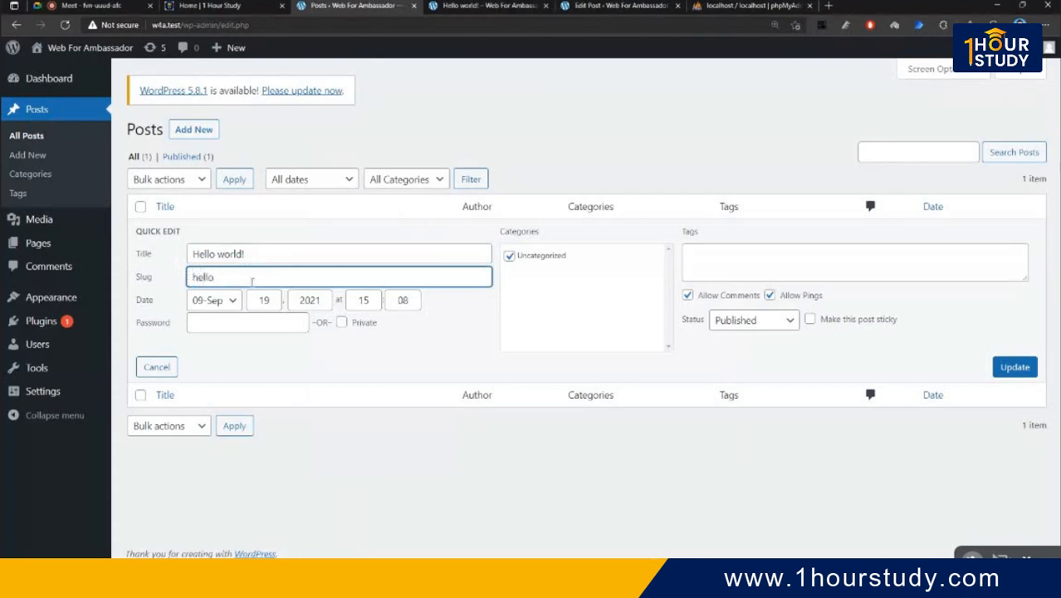
# - Toggle the month, Private and Uncategorized back to their originals, then click into Tags
pyautogui.click(233, 305)
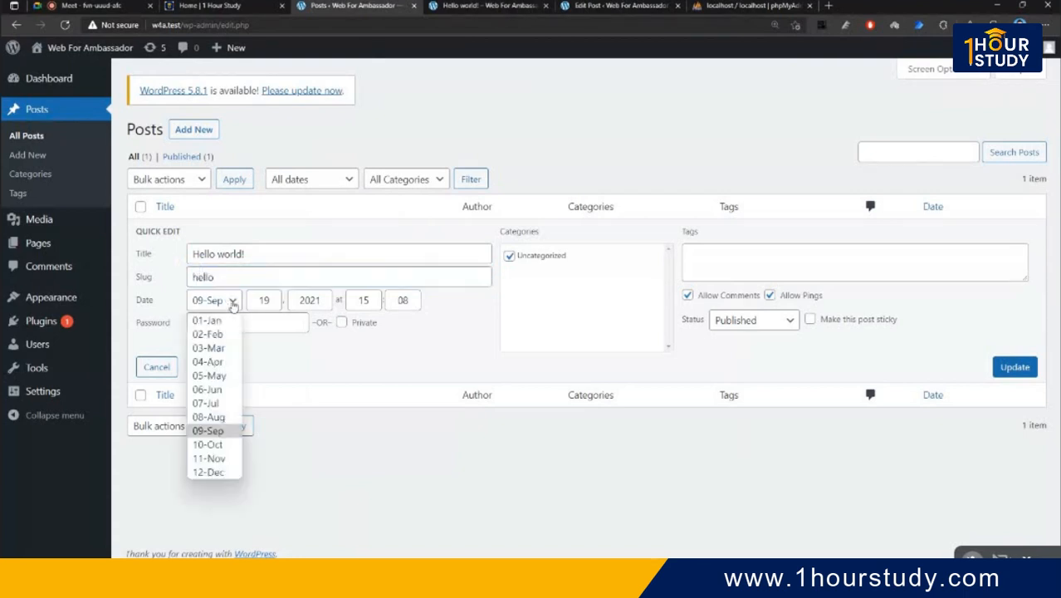
pyautogui.click(233, 305)
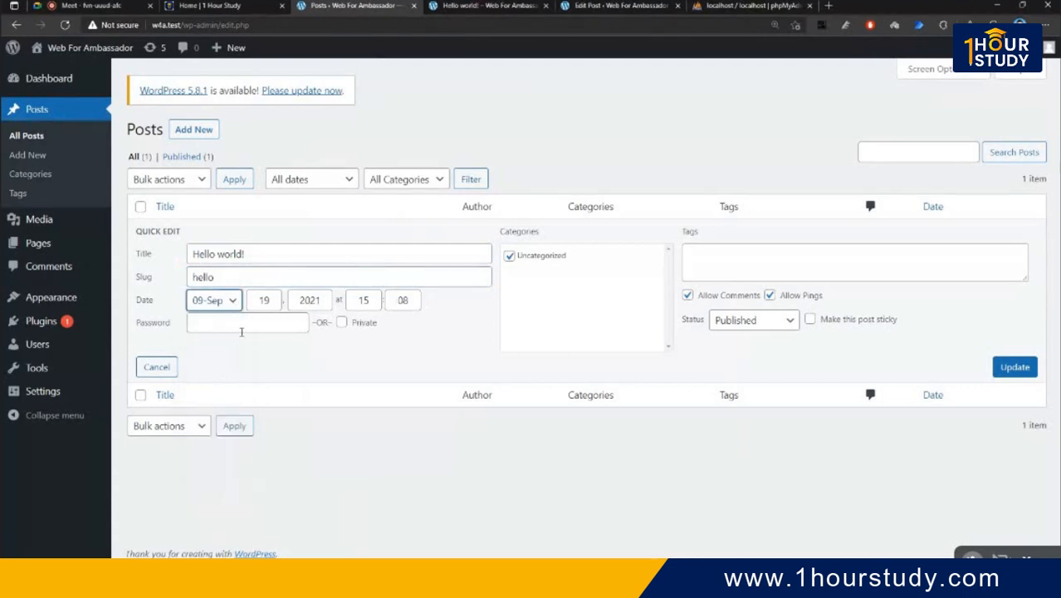
pyautogui.click(341, 322)
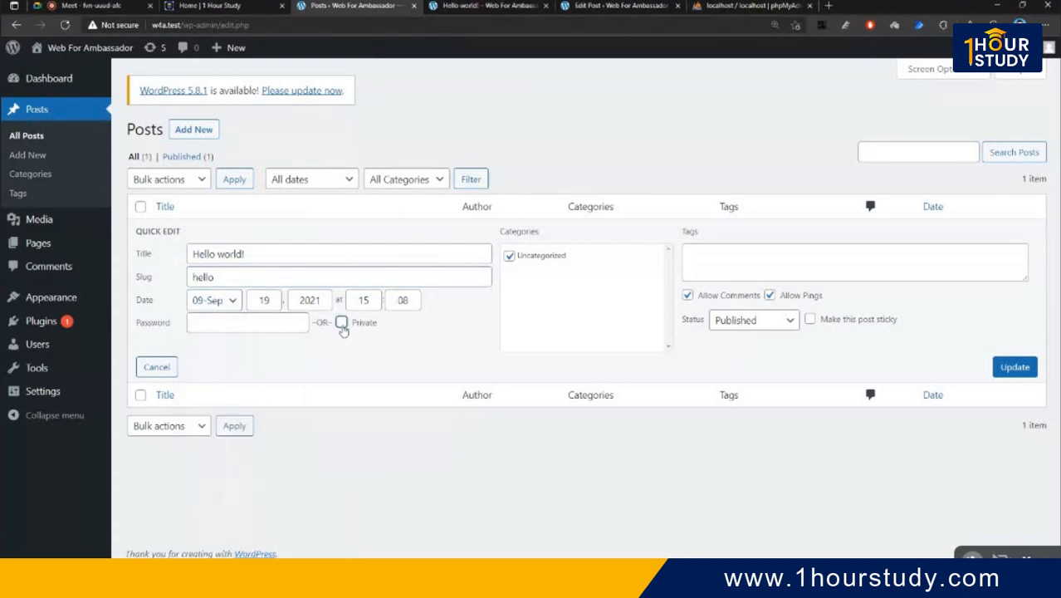
pyautogui.click(341, 323)
pyautogui.click(551, 278)
pyautogui.click(509, 256)
pyautogui.click(508, 255)
pyautogui.click(726, 251)
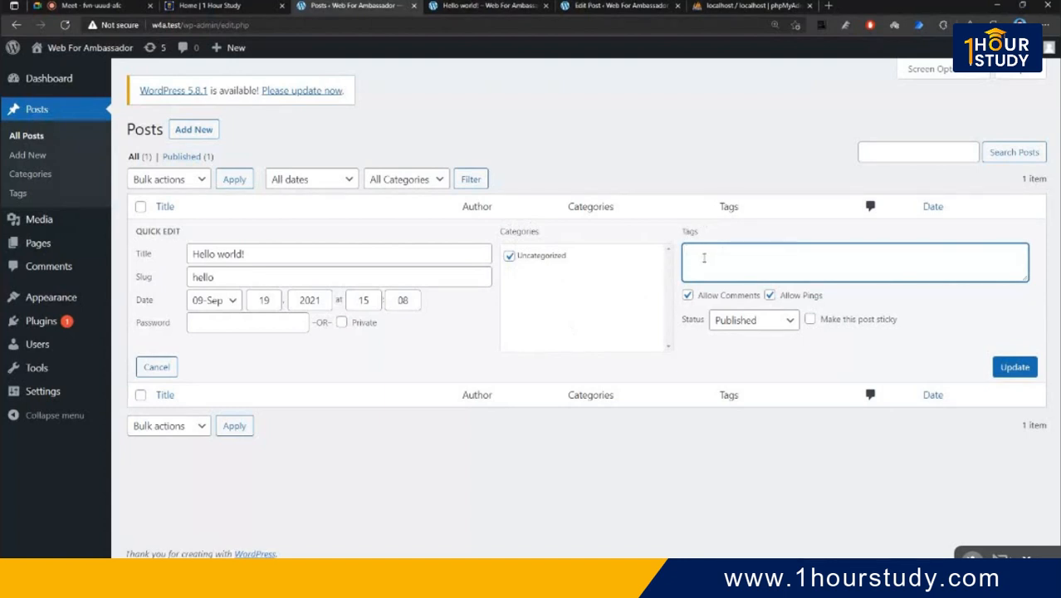
# - Add the tag 'hello', keep status Published, and save the quick edits with Update
pyautogui.write('hello,')
pyautogui.press('BackSpace')
pyautogui.click(765, 320)
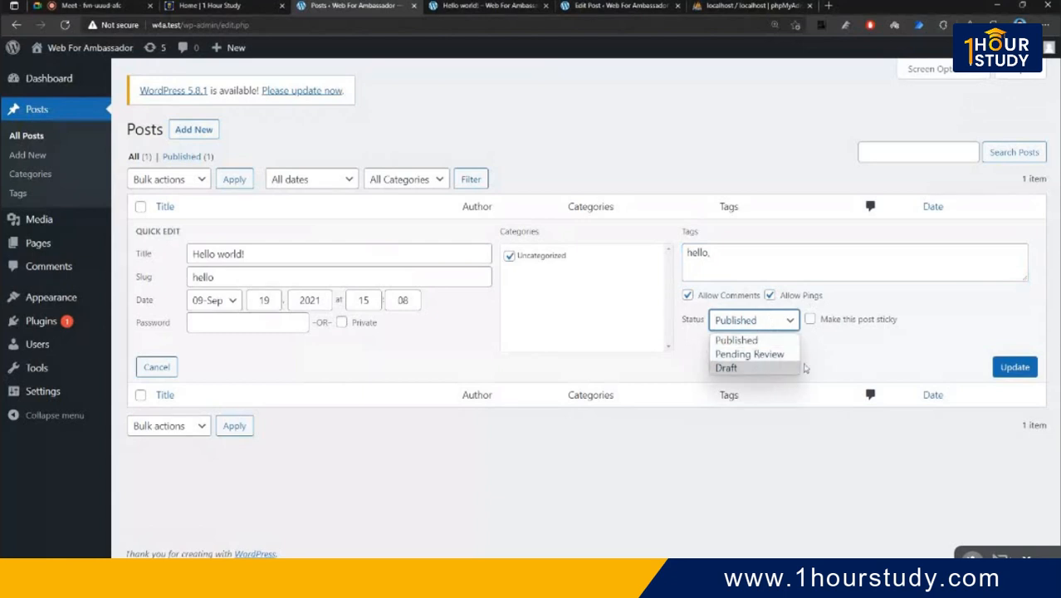
pyautogui.click(747, 332)
pyautogui.click(755, 322)
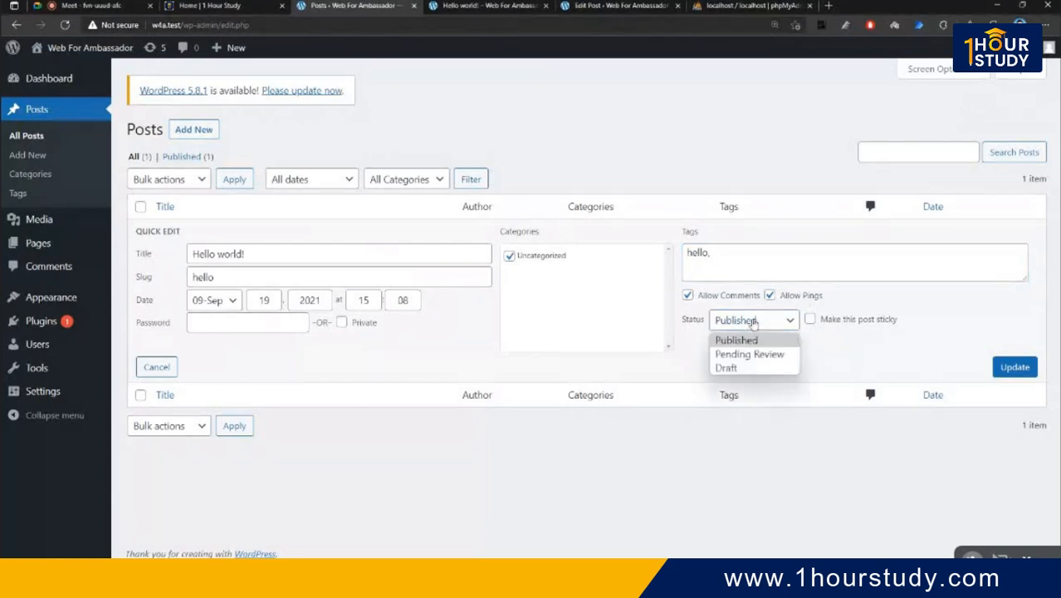
pyautogui.click(762, 322)
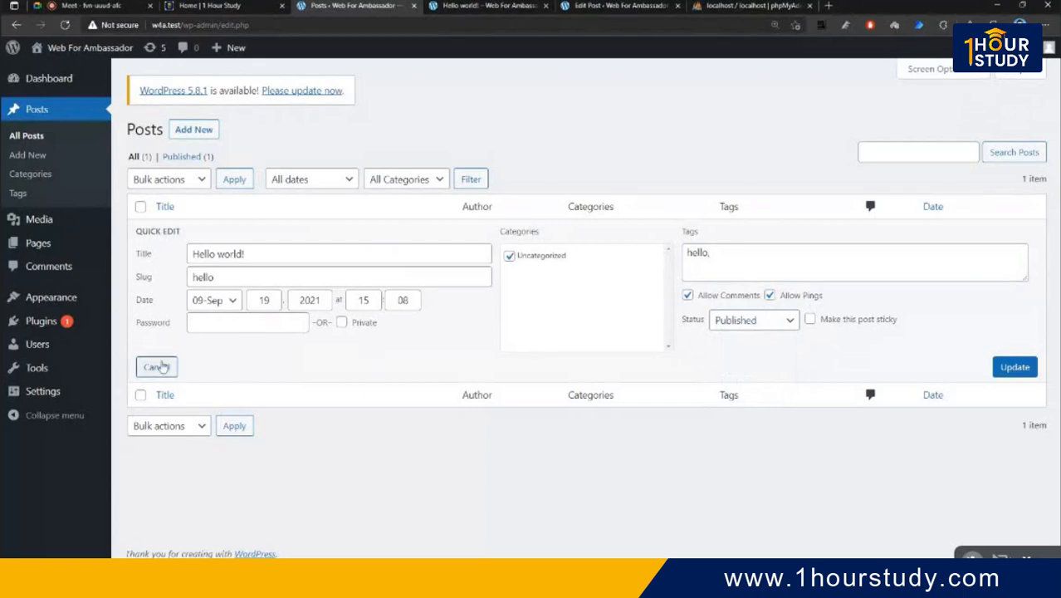
pyautogui.click(1012, 366)
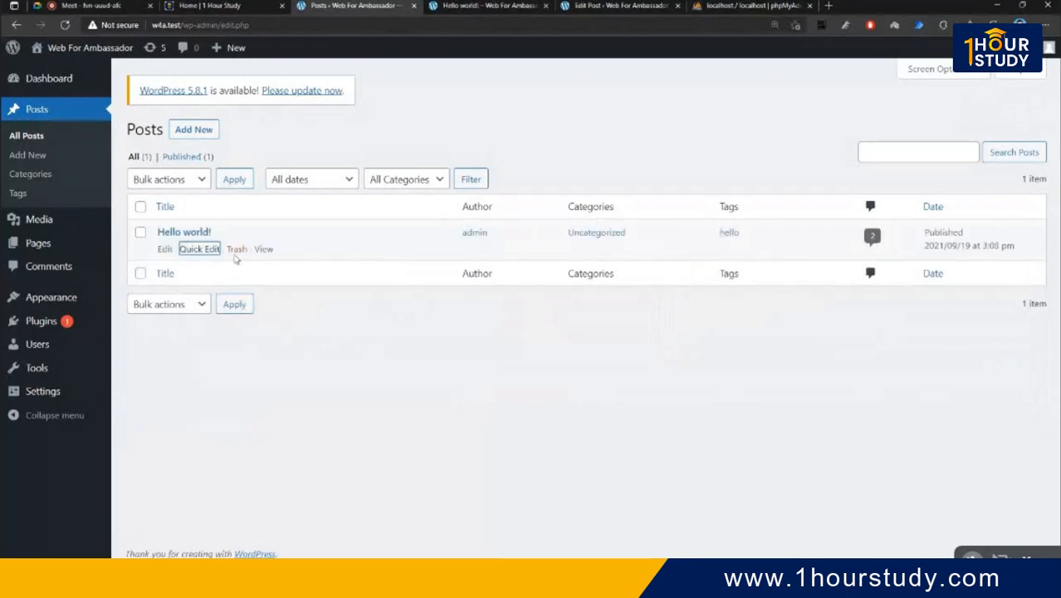
# - Check the hello slug in quick edit, then reload the Hello world! post page
pyautogui.click(200, 249)
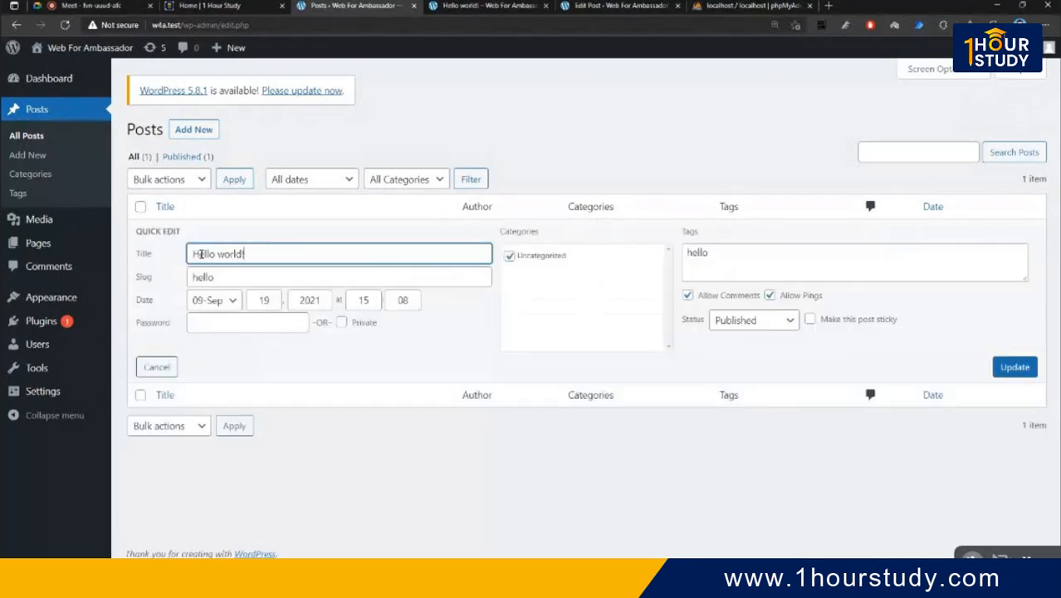
pyautogui.doubleClick(202, 277)
pyautogui.click(489, 12)
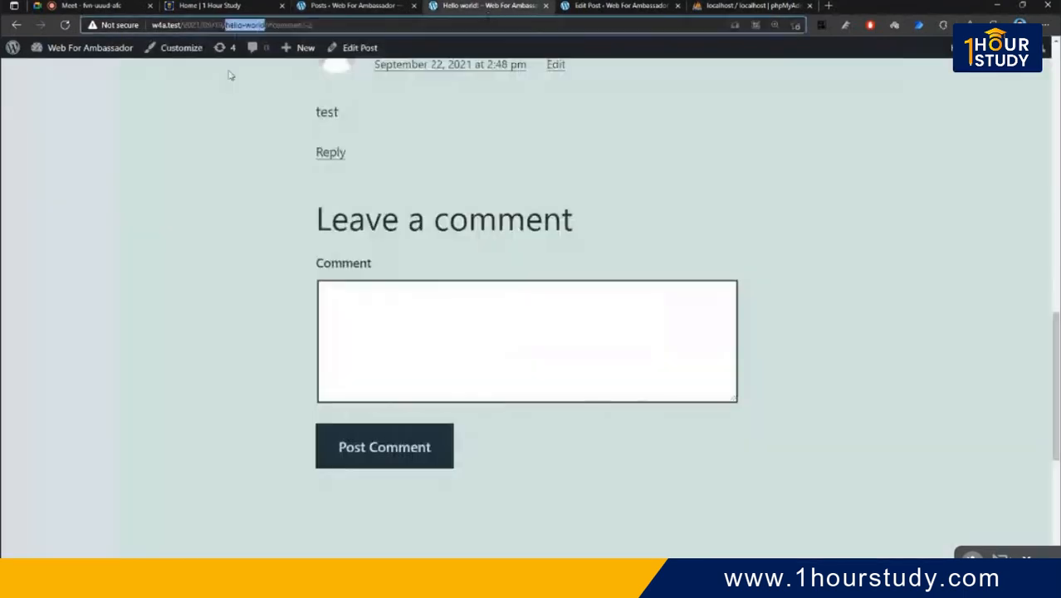
pyautogui.click(251, 26)
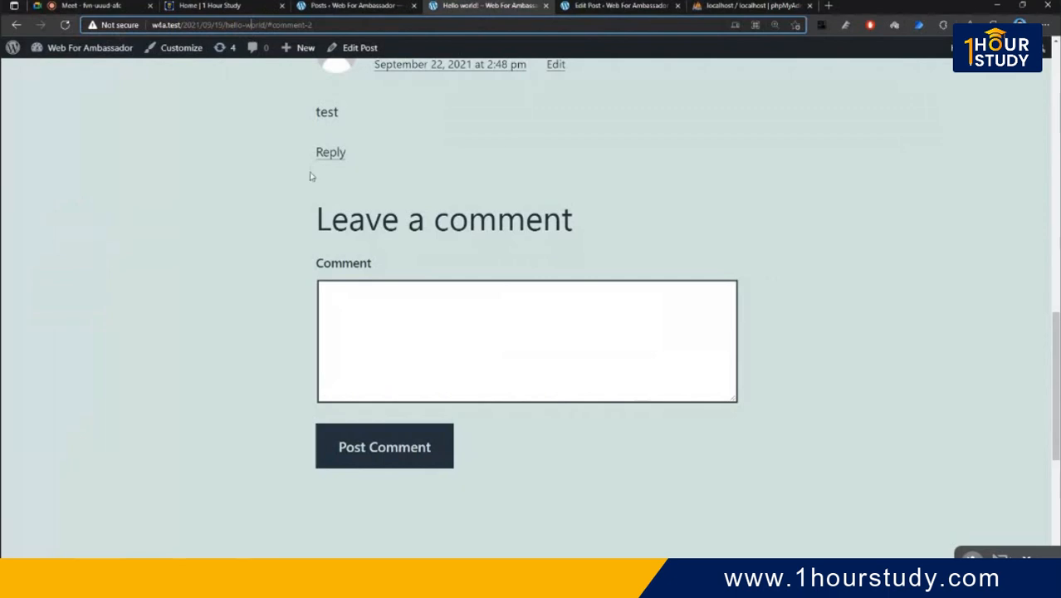
pyautogui.scroll(12, 457, 242)
pyautogui.click(65, 25)
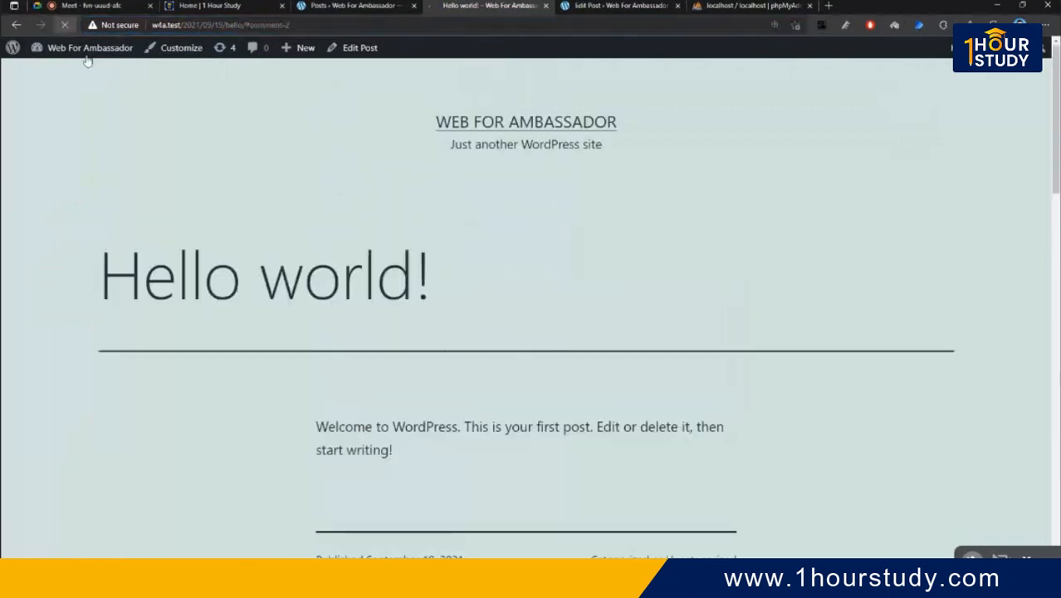
# - Confirm the post's address now contains hello, then go back to the Posts list
pyautogui.scroll(10, 466, 234)
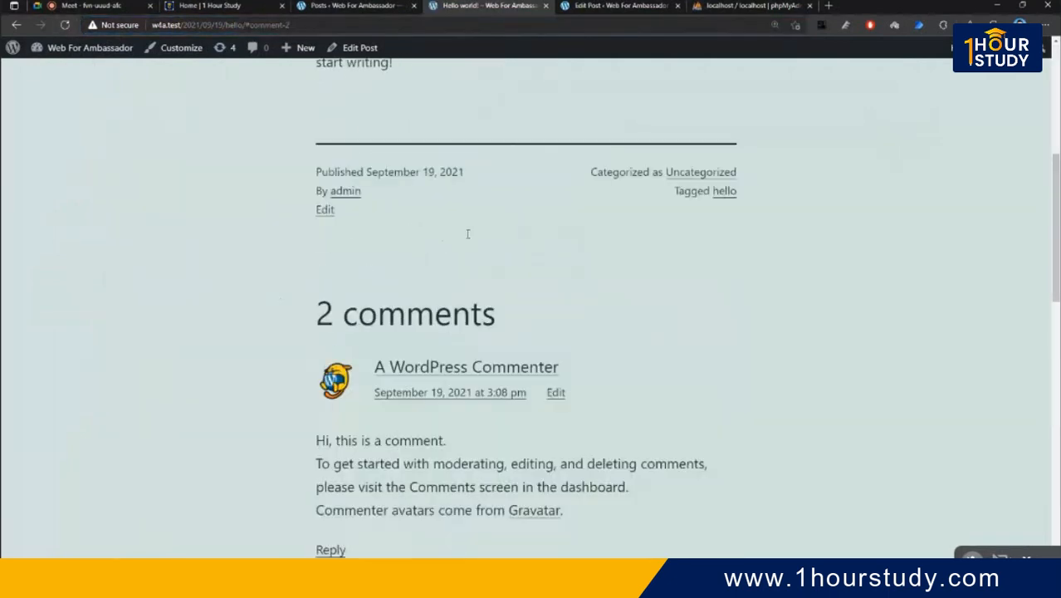
pyautogui.scroll(1, 468, 239)
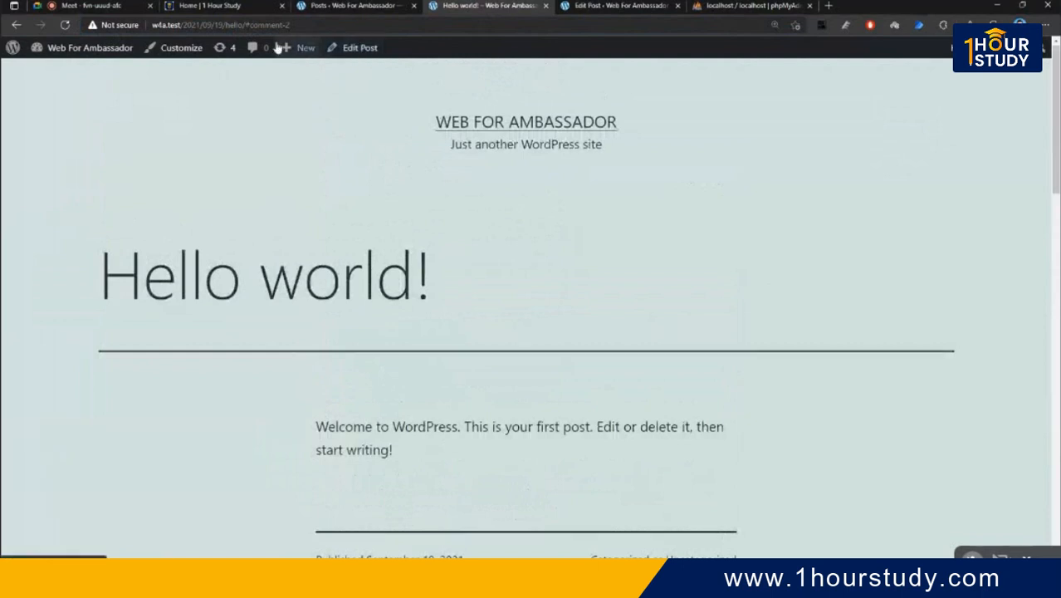
pyautogui.click(379, 27)
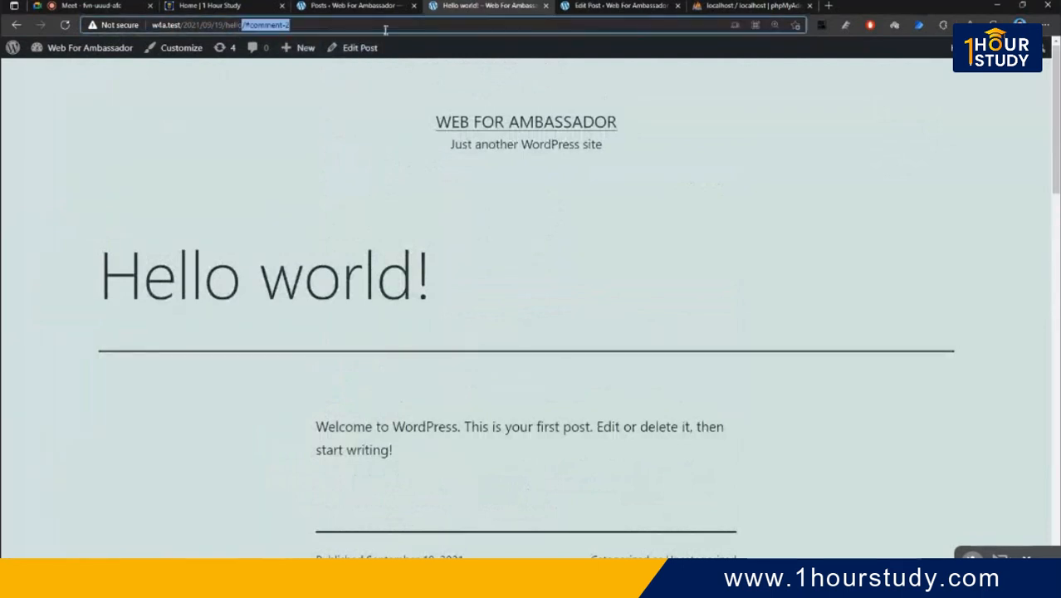
pyautogui.doubleClick(239, 27)
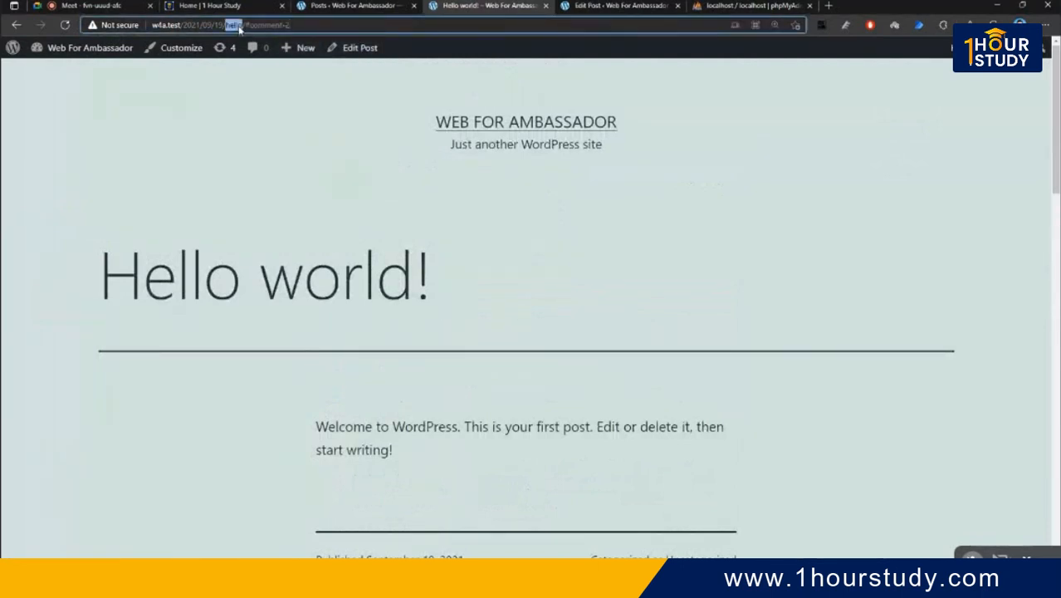
pyautogui.click(384, 170)
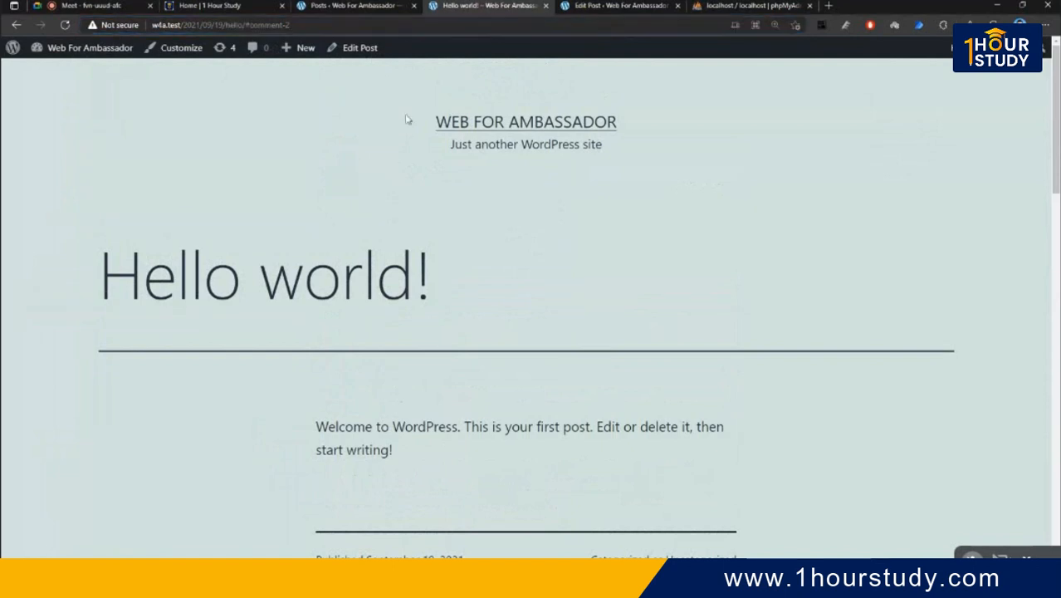
pyautogui.click(378, 5)
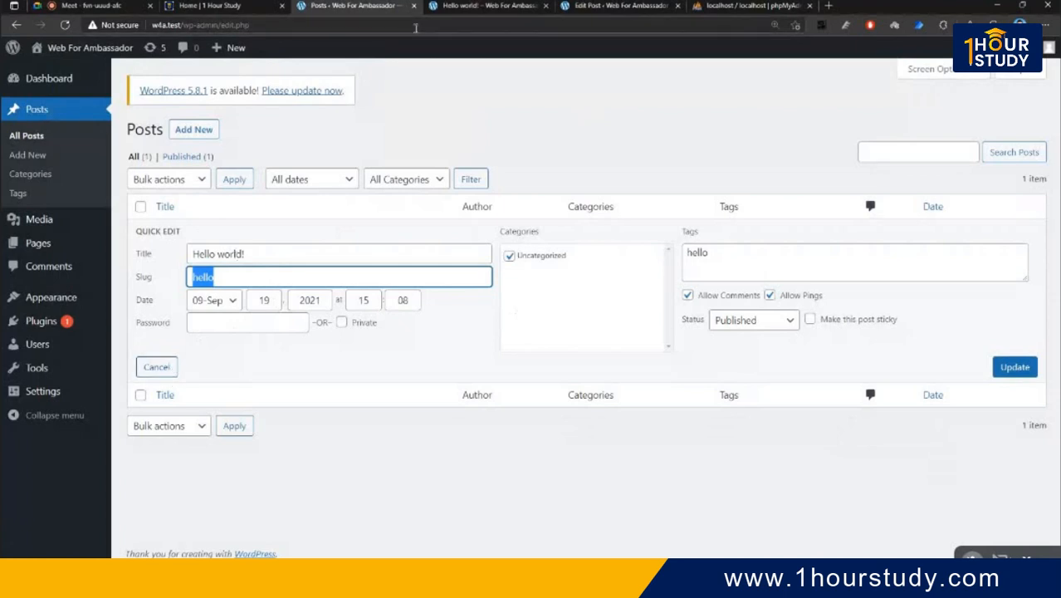
# - Strip #comment-2 from the post's address and load it at /hello/
pyautogui.click(486, 5)
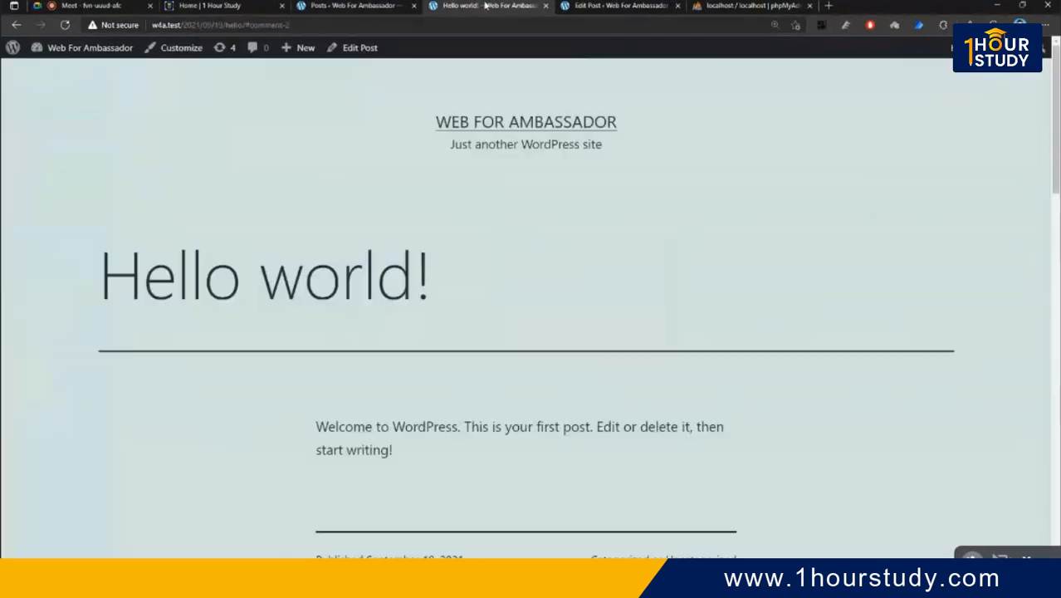
pyautogui.click(278, 25)
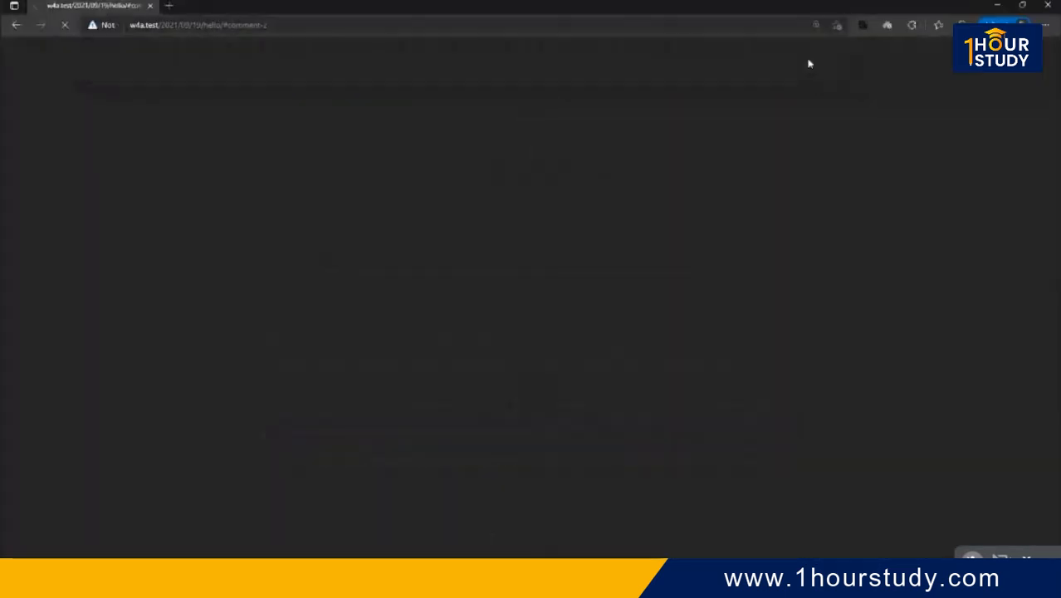
pyautogui.scroll(7, 430, 226)
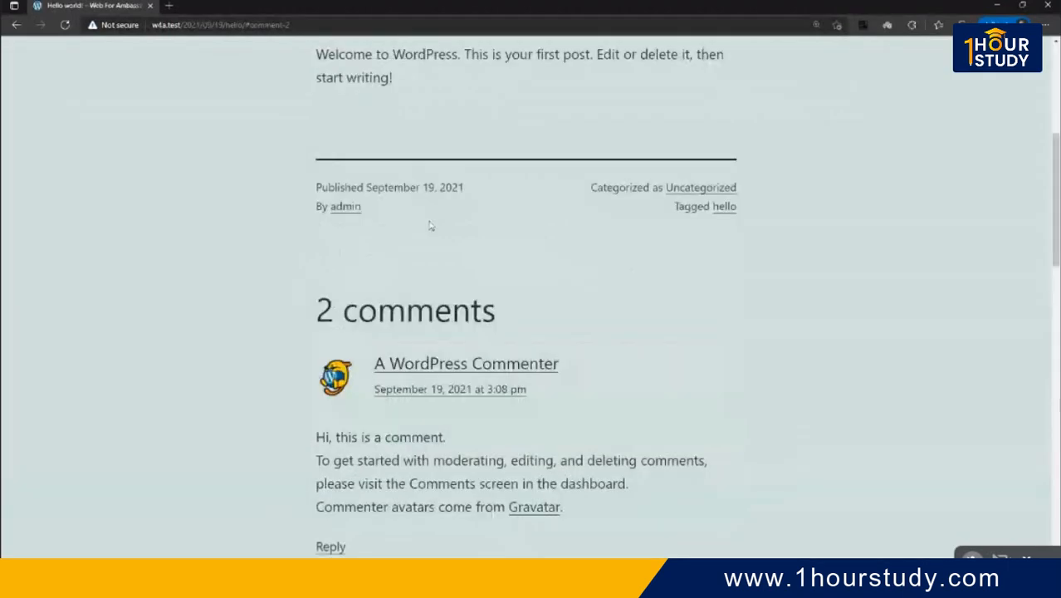
pyautogui.scroll(4, 430, 225)
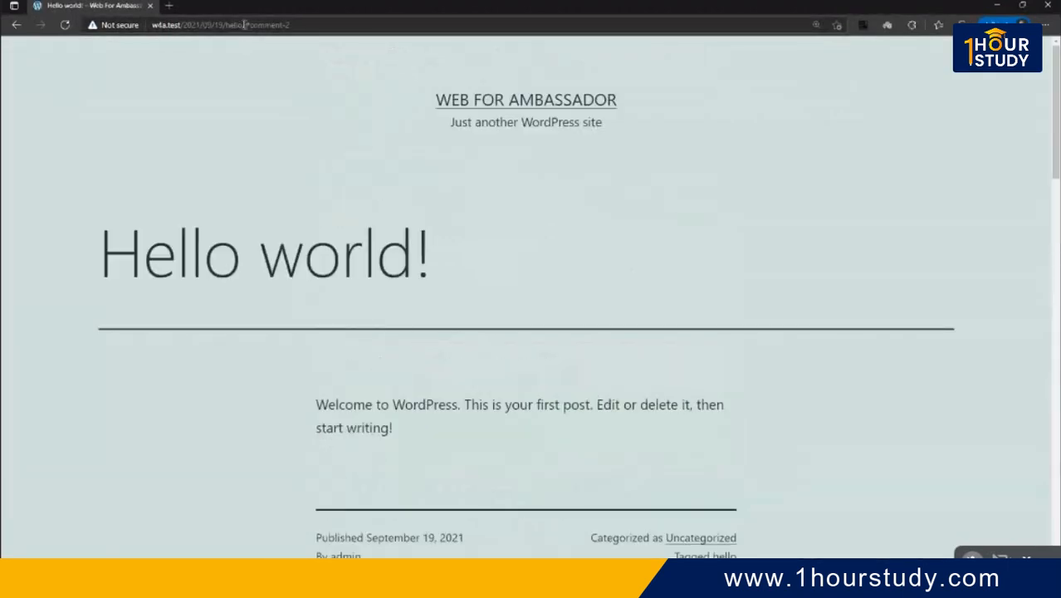
pyautogui.moveTo(245, 25); pyautogui.dragTo(497, 39)
pyautogui.press('BackSpace')
pyautogui.press('Return')
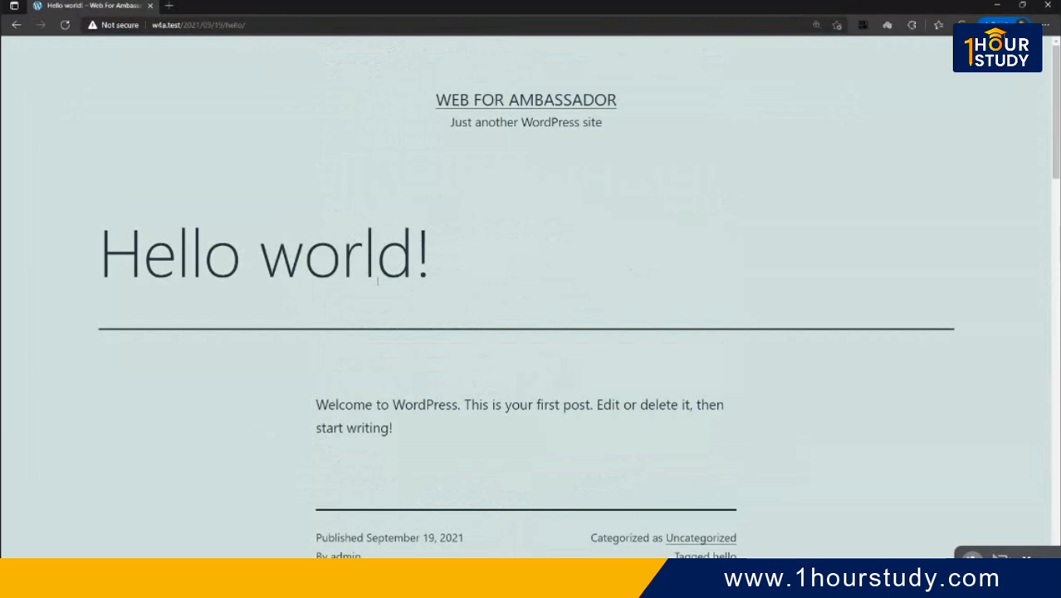
# - Read the Hello world! heading and welcome paragraph, then minimize that window
pyautogui.scroll(-5, 565, 203)
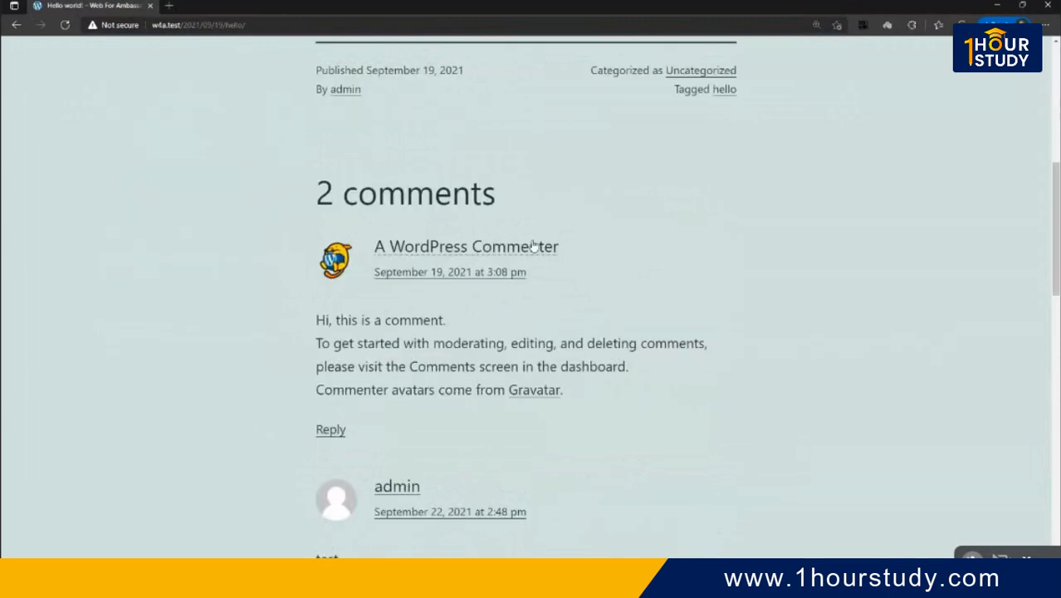
pyautogui.scroll(5, 534, 244)
pyautogui.moveTo(435, 261); pyautogui.dragTo(190, 258)
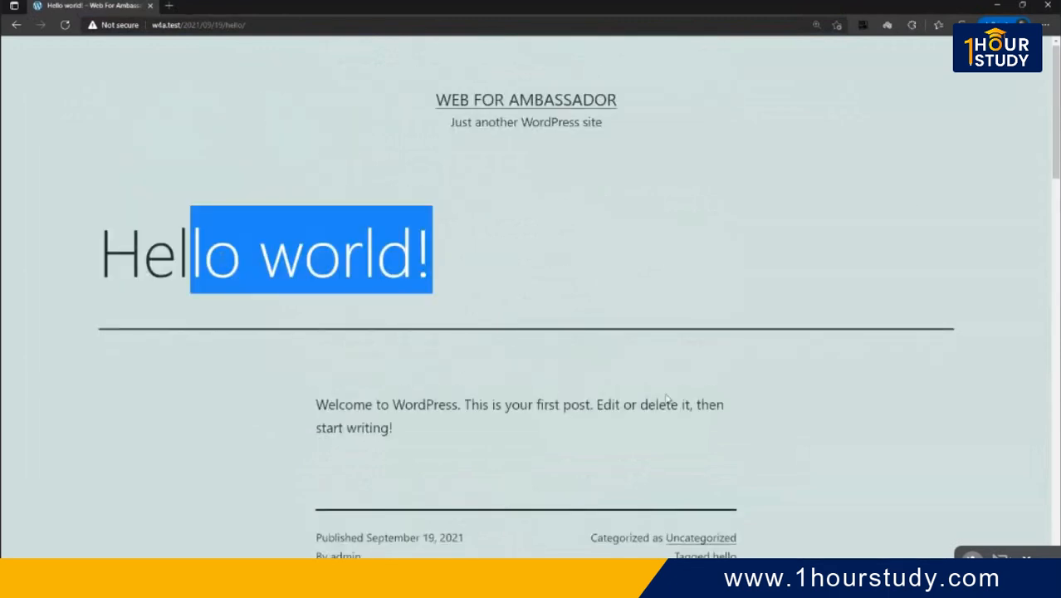
pyautogui.moveTo(669, 438); pyautogui.dragTo(421, 403)
pyautogui.scroll(-7, 421, 402)
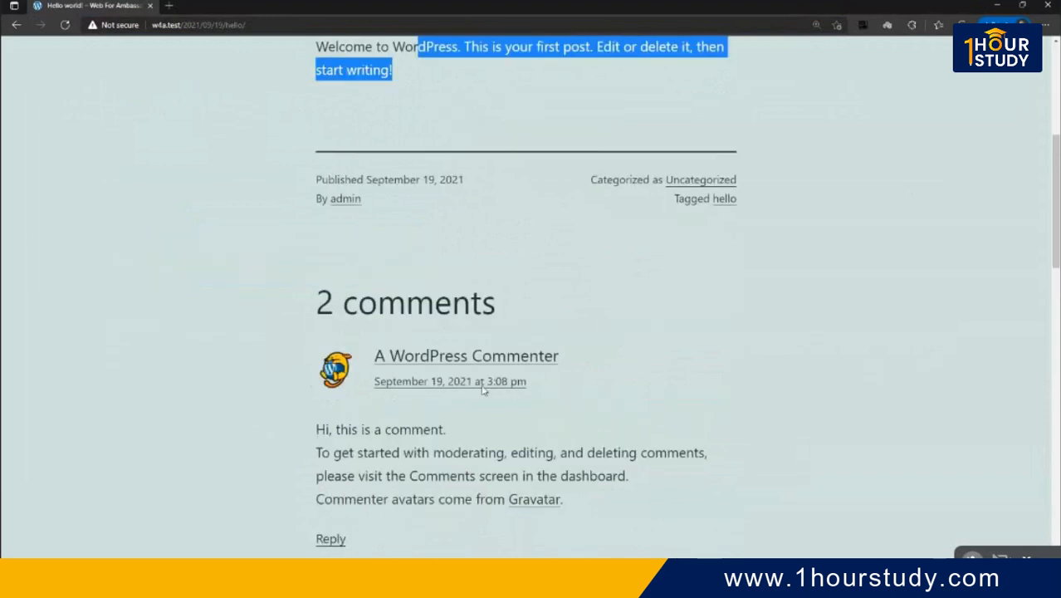
pyautogui.click(991, 5)
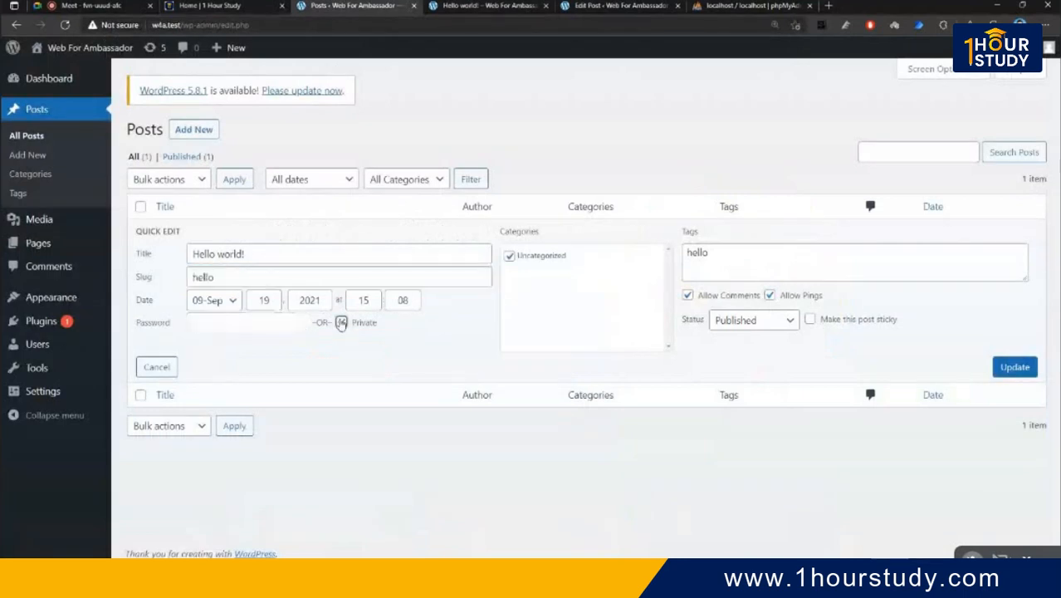
# - Mark Hello world! Private in quick edit and reload its public page to see Nothing here
pyautogui.click(341, 322)
pyautogui.click(1014, 366)
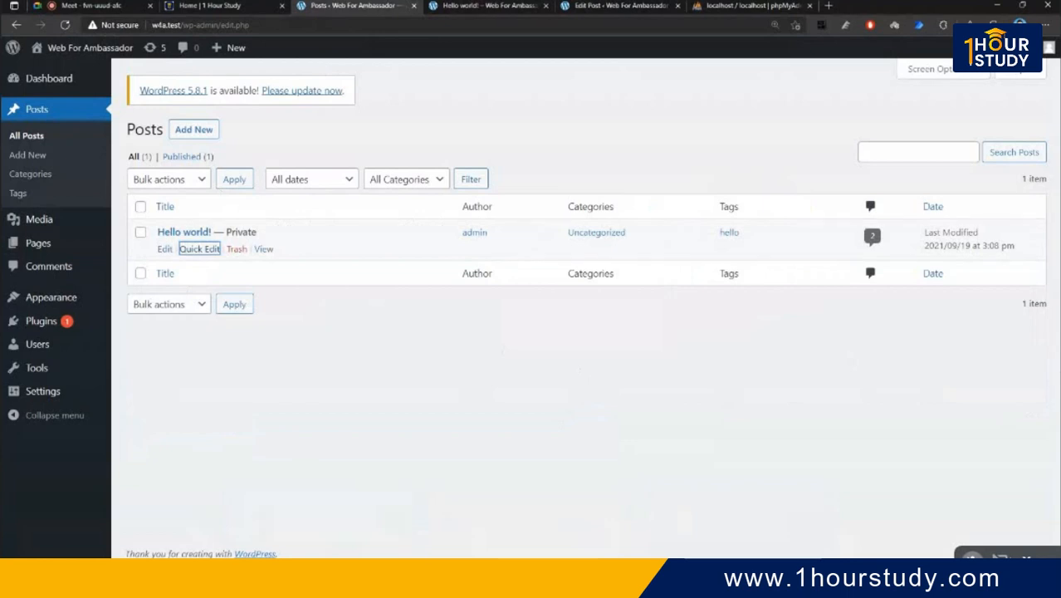
pyautogui.moveTo(184, 580)
pyautogui.click(306, 535)
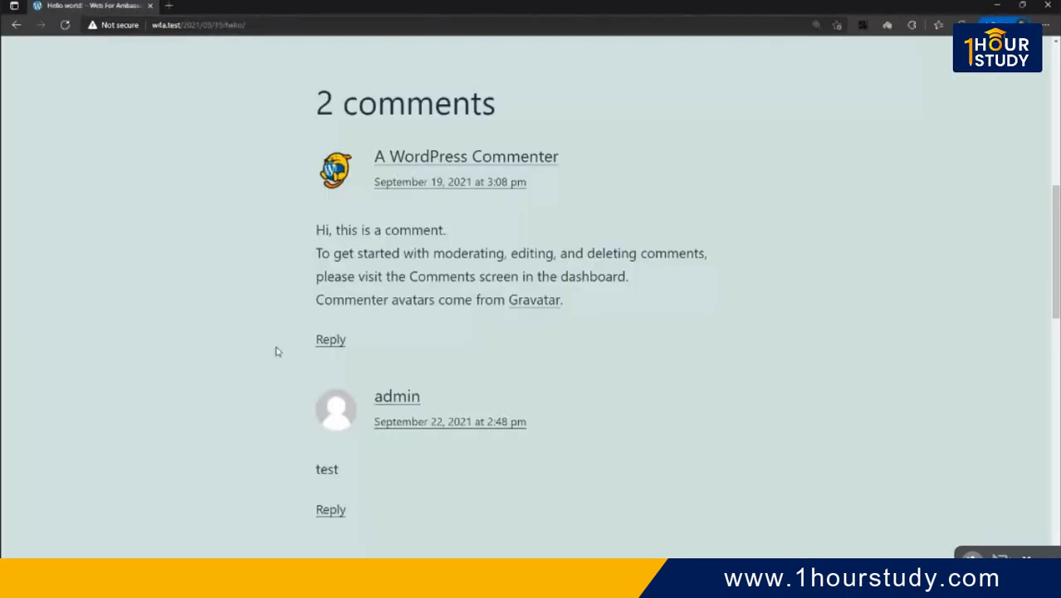
pyautogui.click(66, 25)
pyautogui.scroll(5, 469, 280)
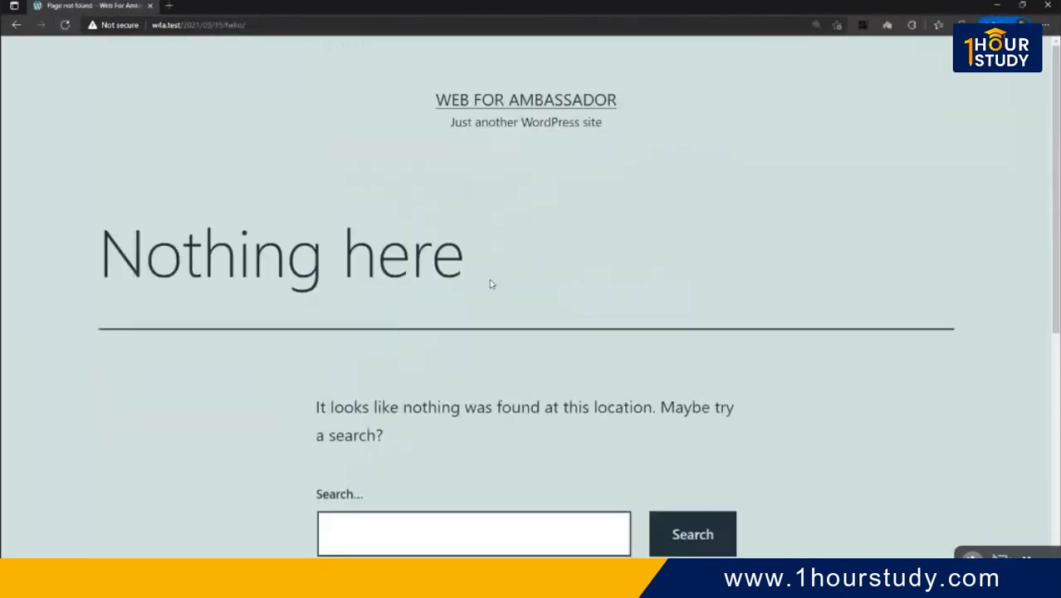
pyautogui.moveTo(102, 270); pyautogui.dragTo(433, 266)
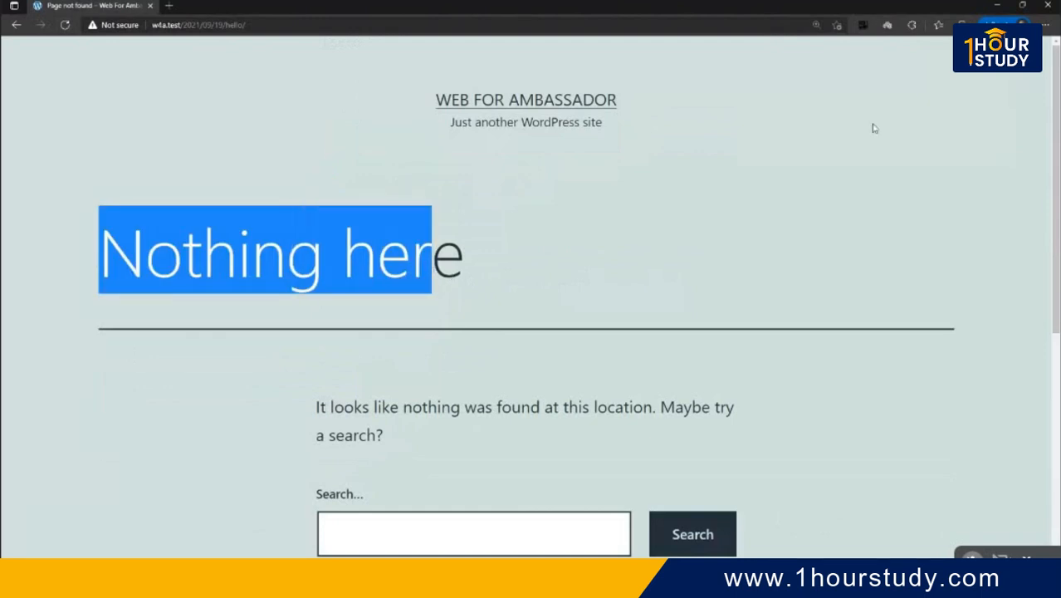
# - Give Hello world! a post password in quick edit and save it
pyautogui.click(997, 11)
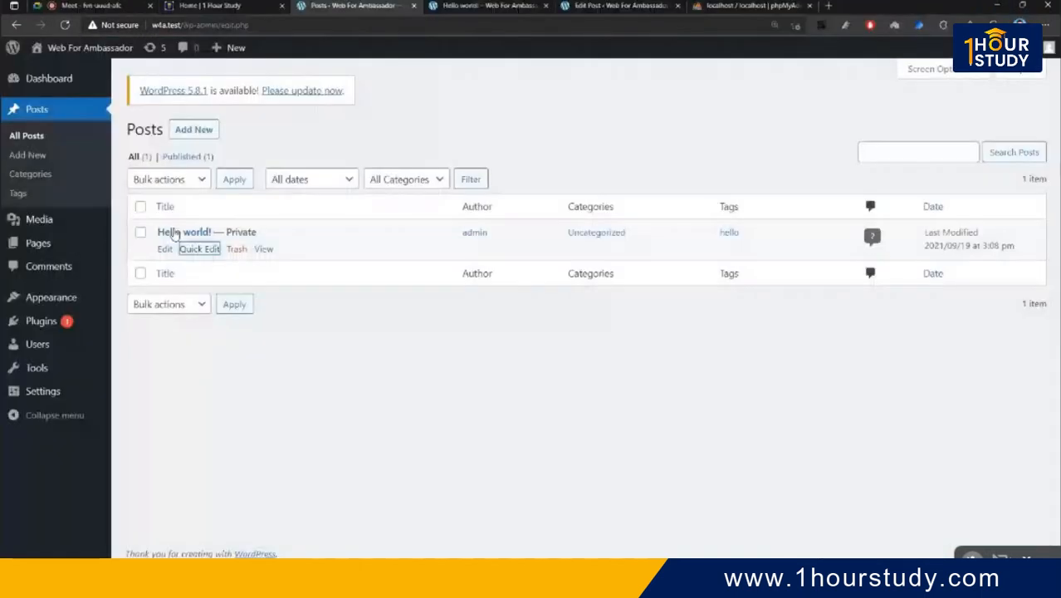
pyautogui.click(199, 249)
pyautogui.click(257, 317)
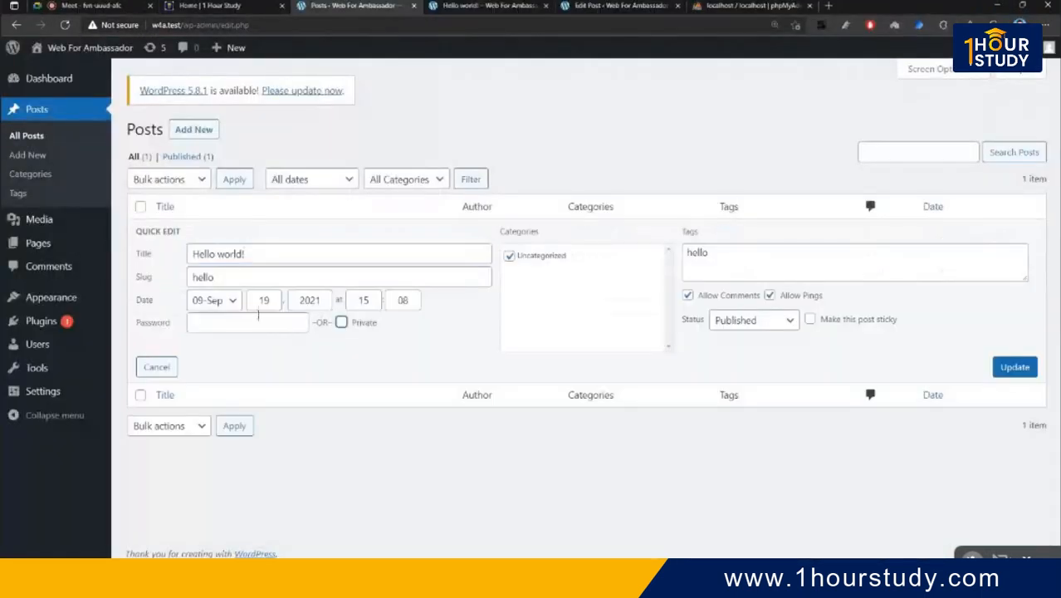
pyautogui.write('1')
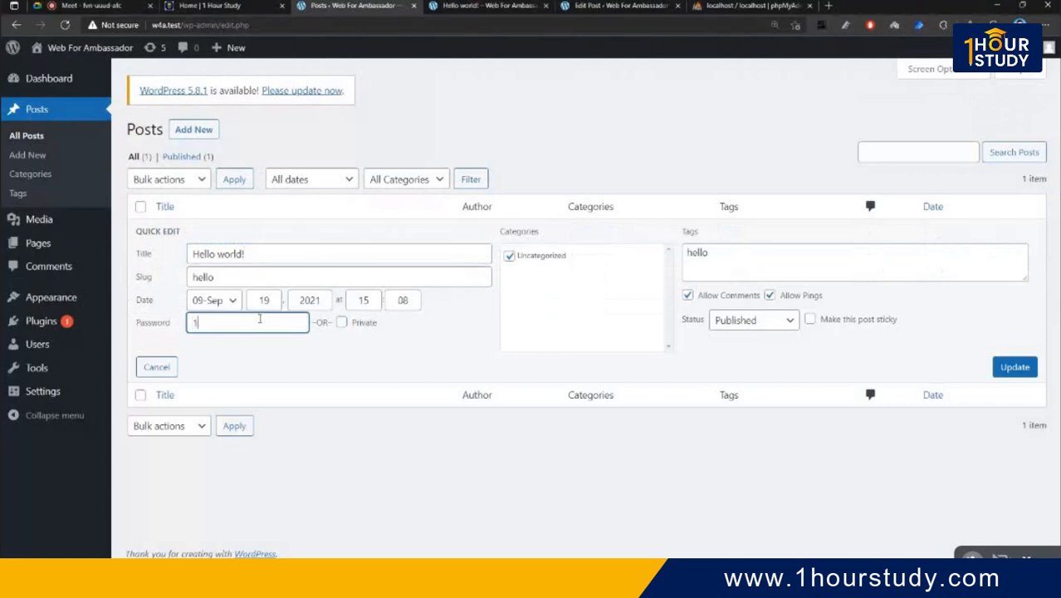
pyautogui.write('23456')
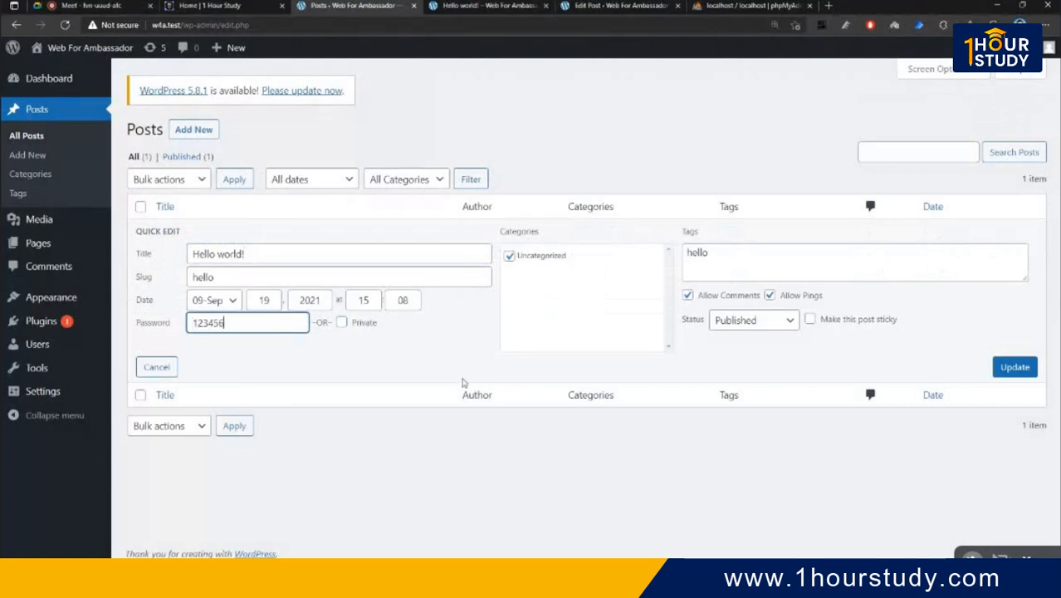
pyautogui.click(1013, 366)
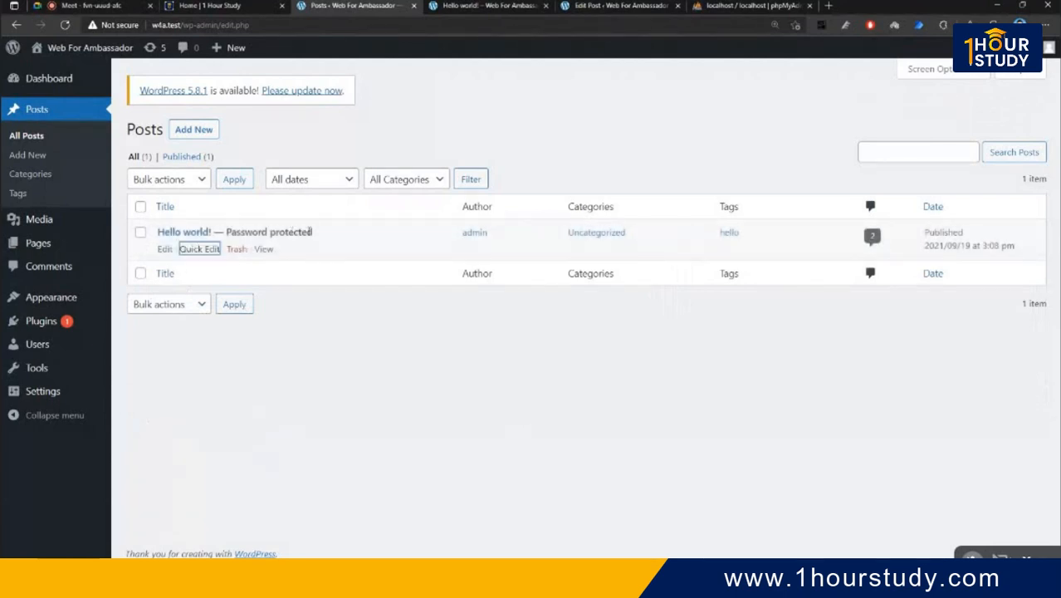
# - Enter the password on the post's public page to unlock it
pyautogui.moveTo(180, 579)
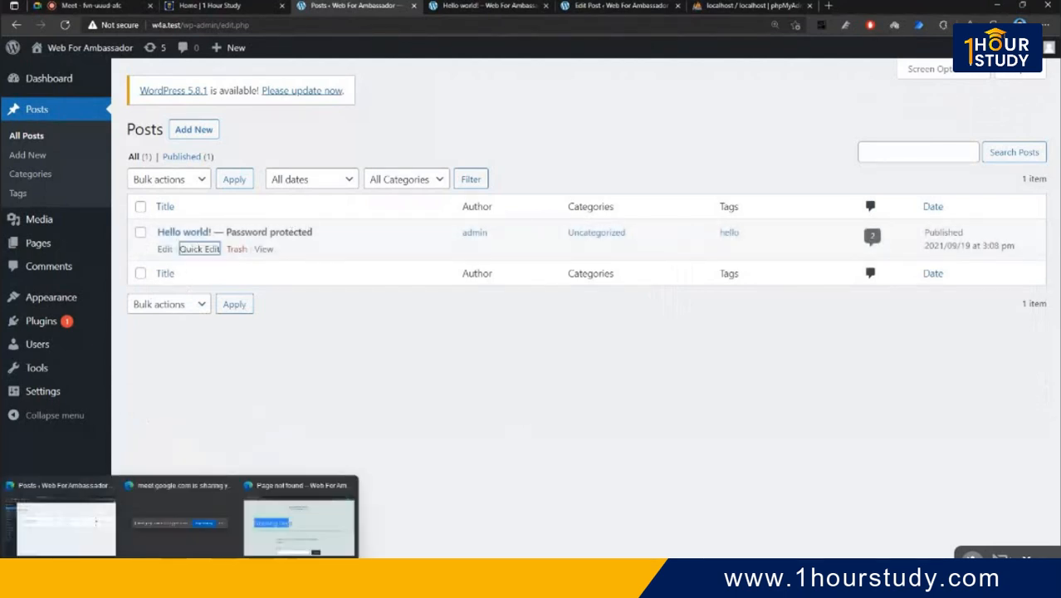
pyautogui.click(295, 536)
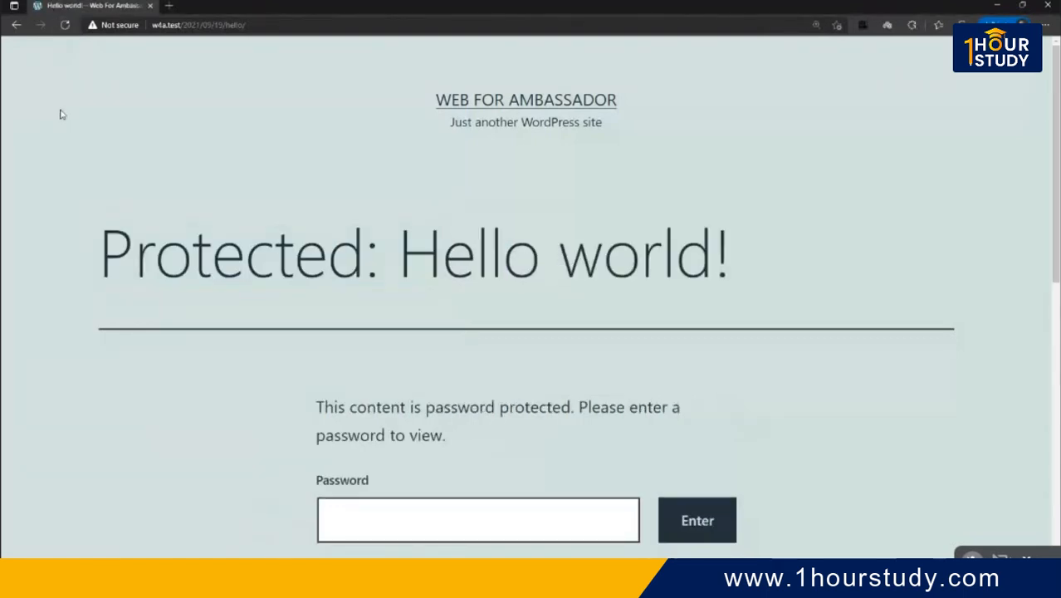
pyautogui.moveTo(192, 256); pyautogui.dragTo(213, 259)
pyautogui.moveTo(560, 270); pyautogui.dragTo(676, 265)
pyautogui.scroll(-4, 398, 365)
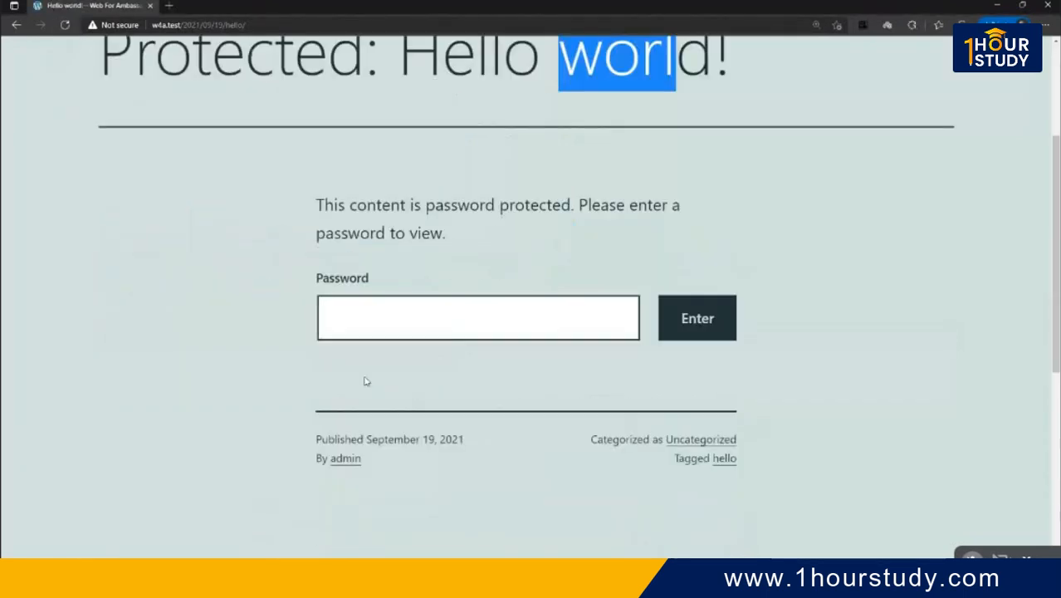
pyautogui.click(408, 202)
pyautogui.scroll(4, 573, 287)
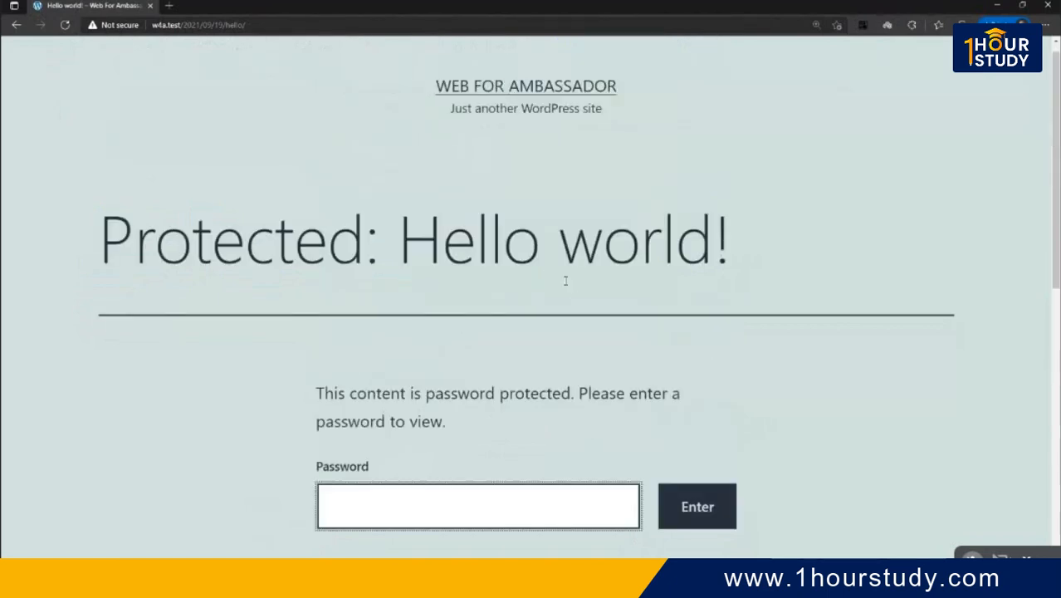
pyautogui.scroll(-2, 519, 297)
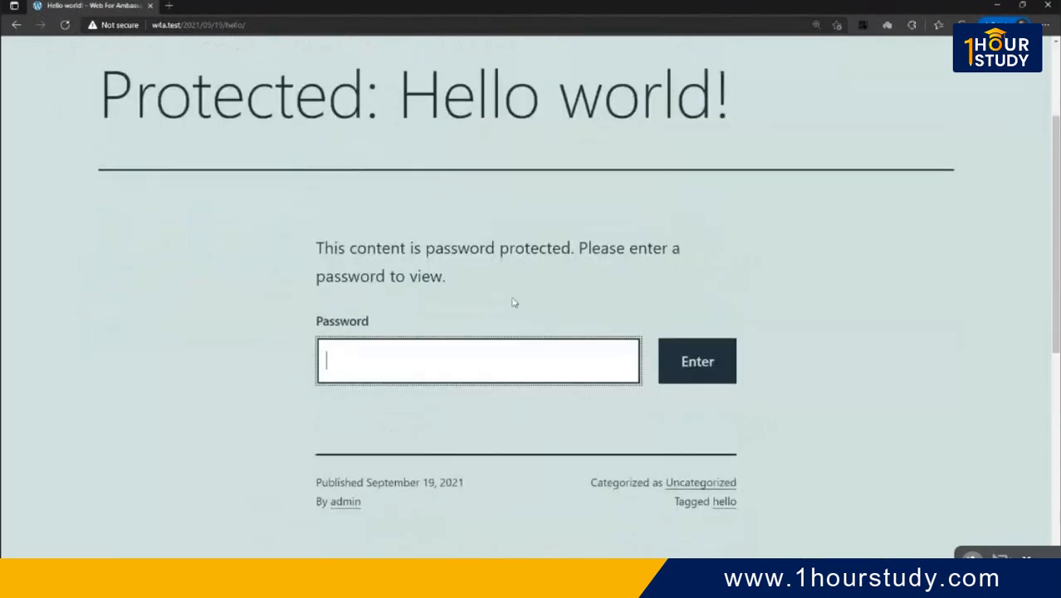
pyautogui.write('••••••')
pyautogui.click(725, 360)
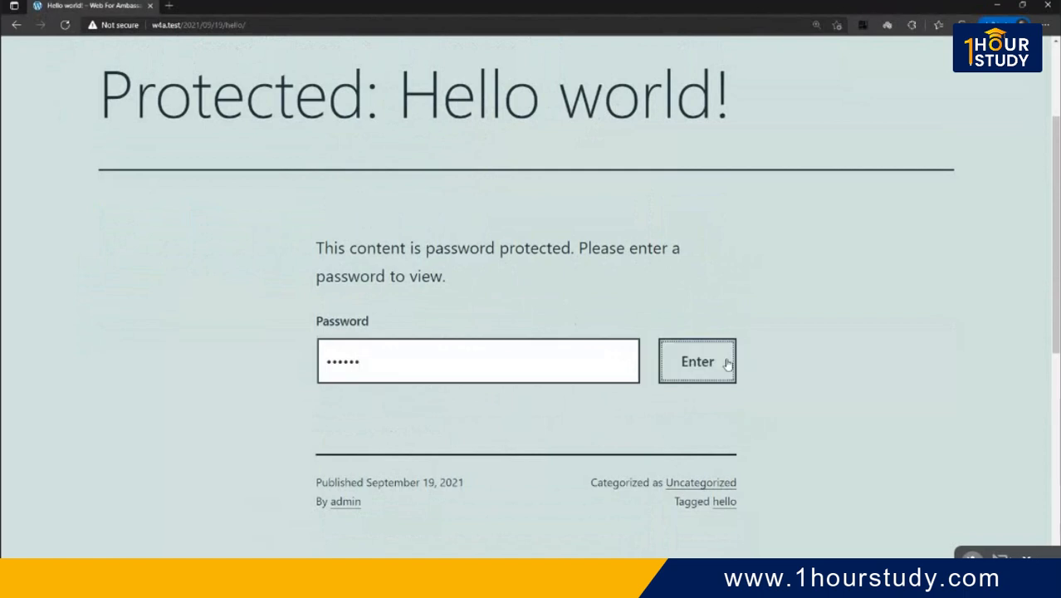
# - Scroll through the unlocked post's text and comments, then return to the Posts admin window
pyautogui.scroll(-2, 415, 401)
pyautogui.moveTo(339, 266); pyautogui.dragTo(474, 266)
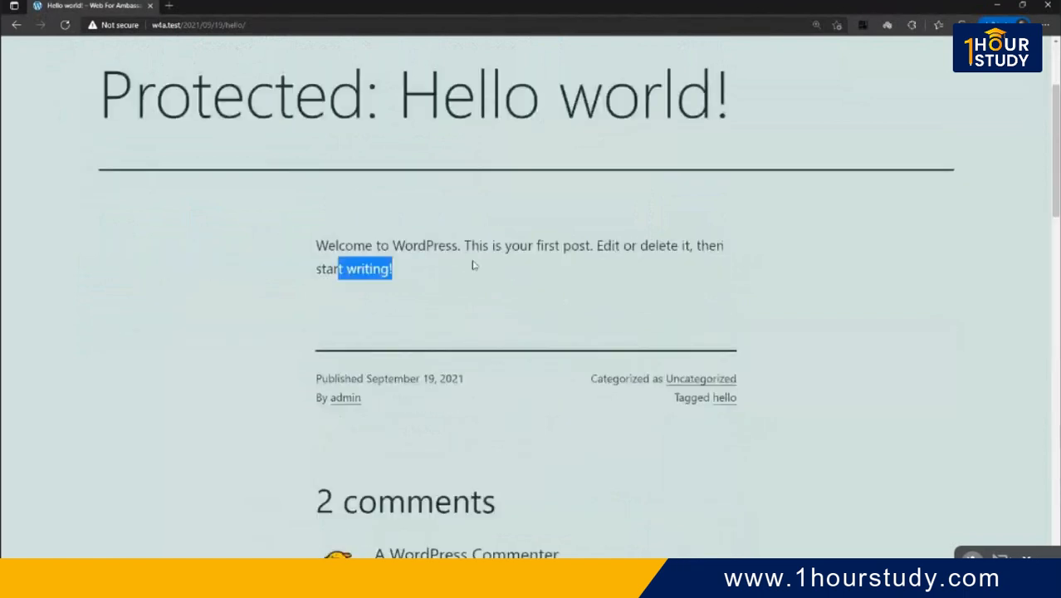
pyautogui.scroll(-2, 467, 395)
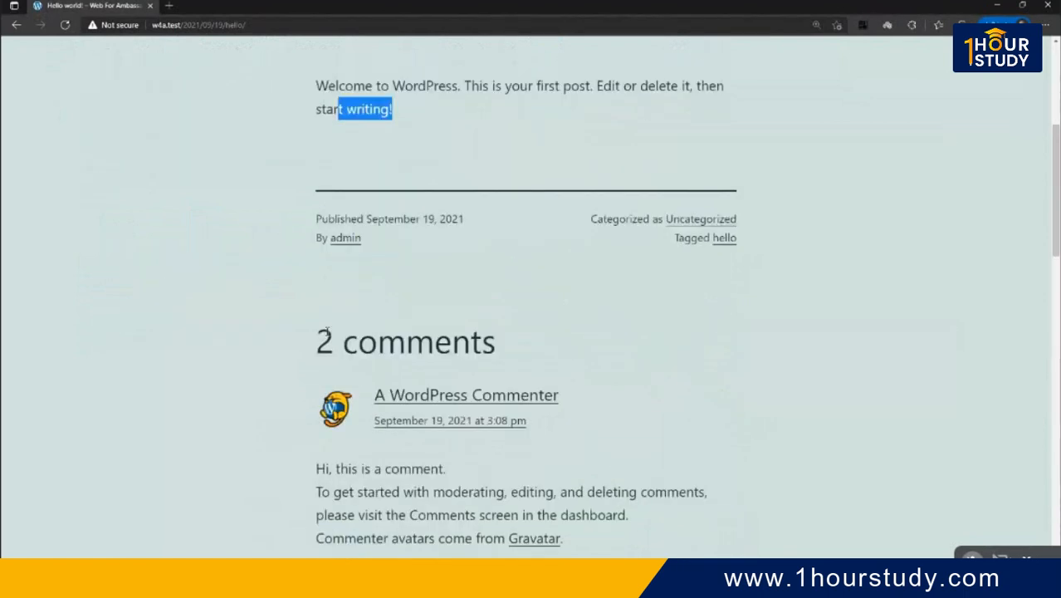
pyautogui.scroll(-10, 451, 324)
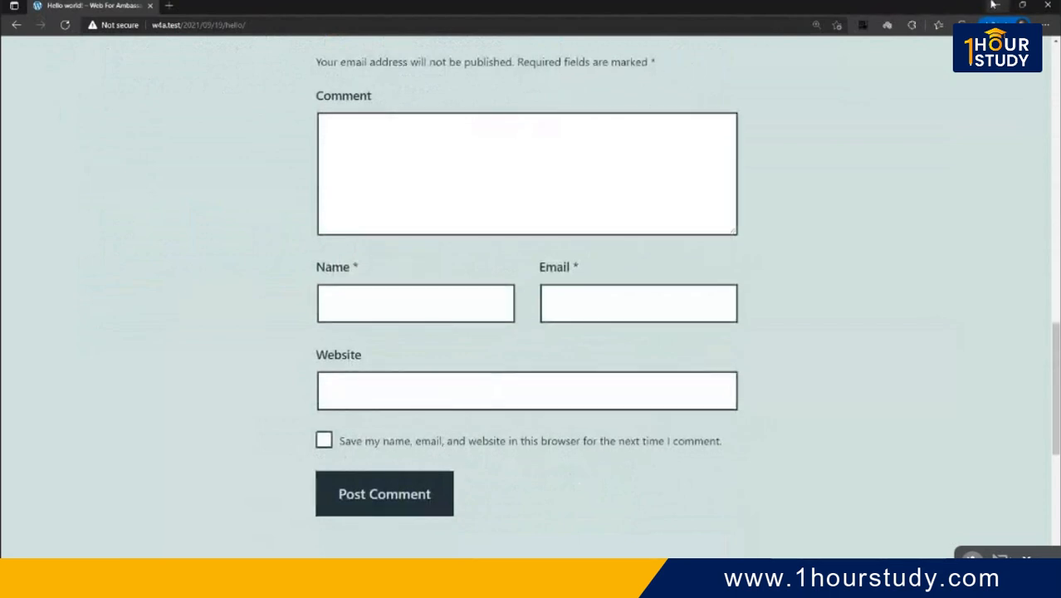
pyautogui.click(995, 5)
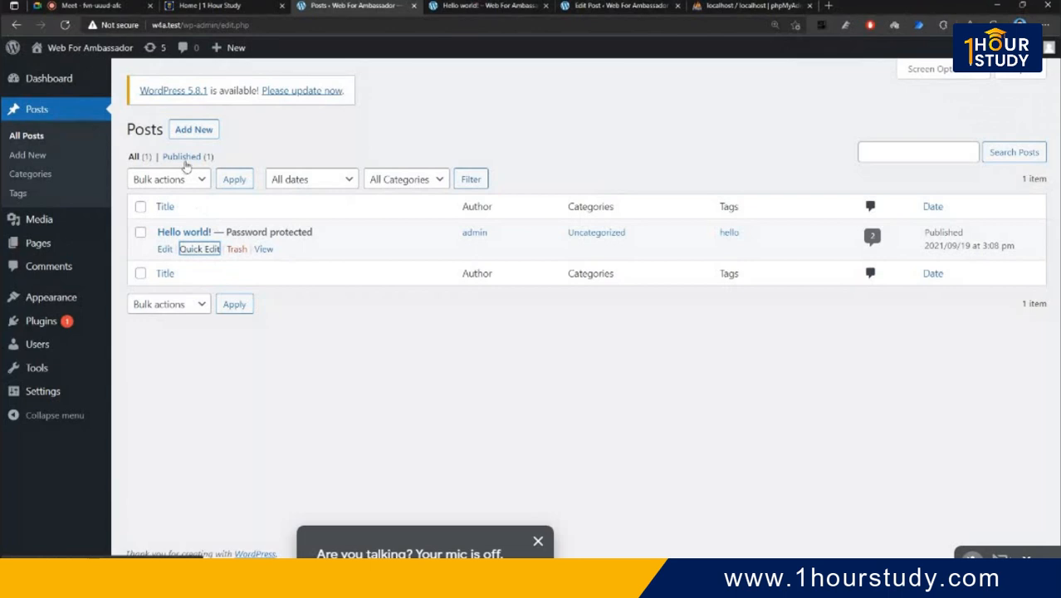
# - Trash Hello world!, reload its public page to see Nothing here, then minimize the browser
pyautogui.click(236, 250)
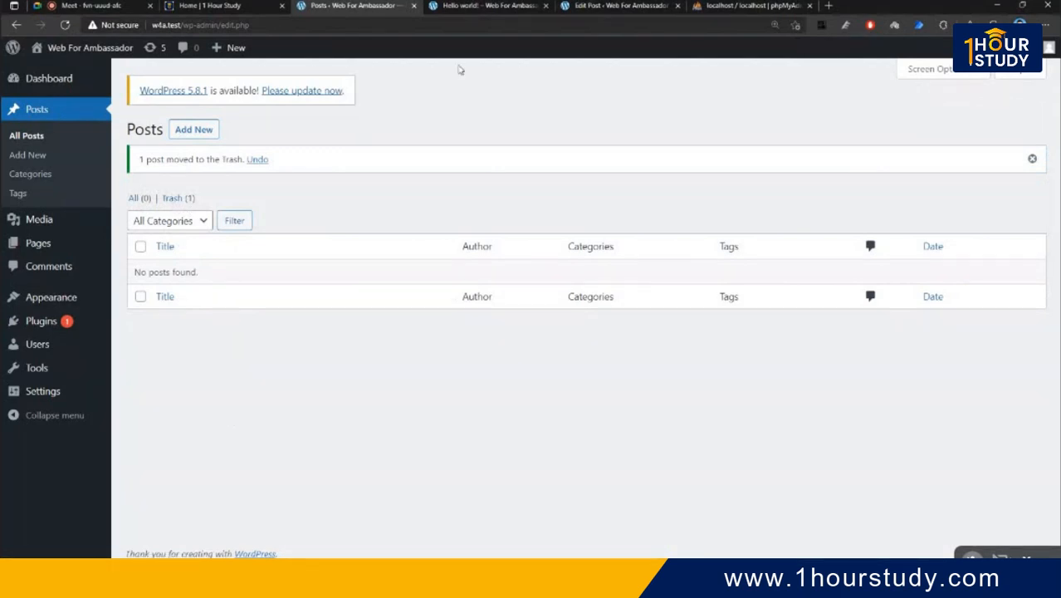
pyautogui.click(488, 6)
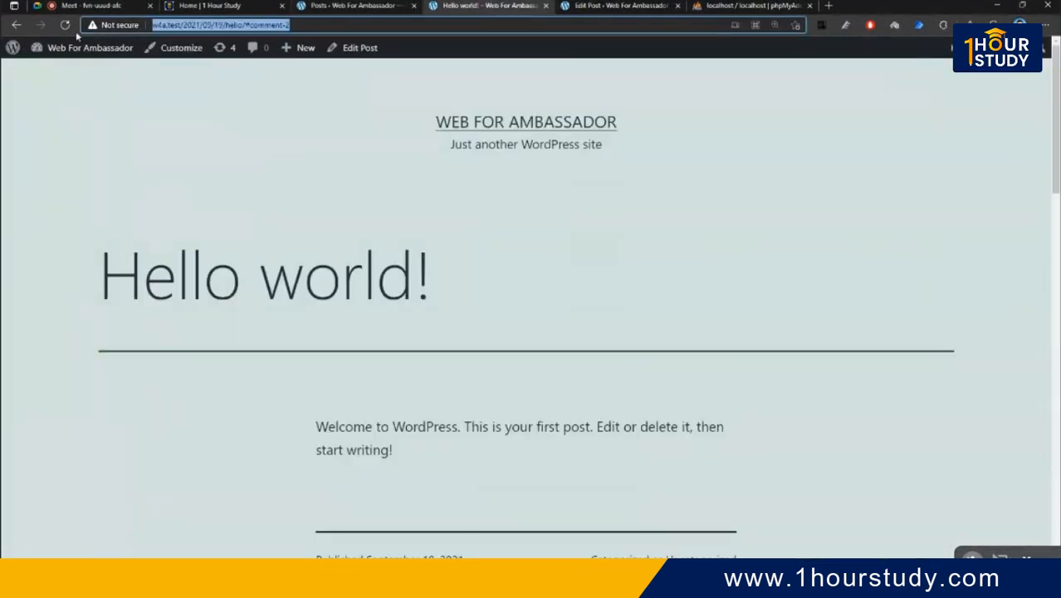
pyautogui.click(67, 26)
pyautogui.scroll(-4, 364, 280)
pyautogui.scroll(4, 466, 317)
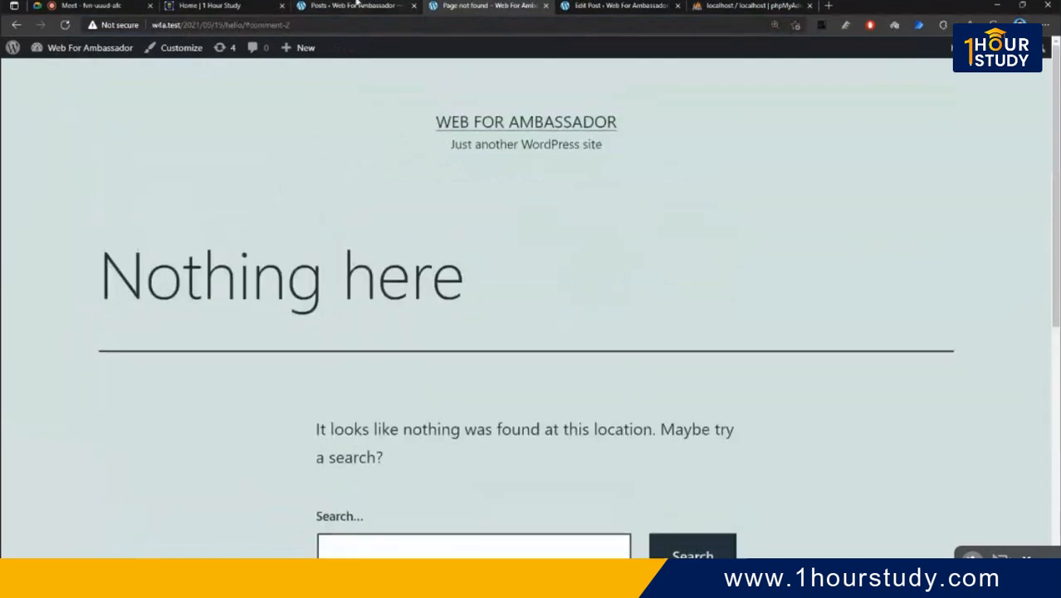
pyautogui.click(357, 6)
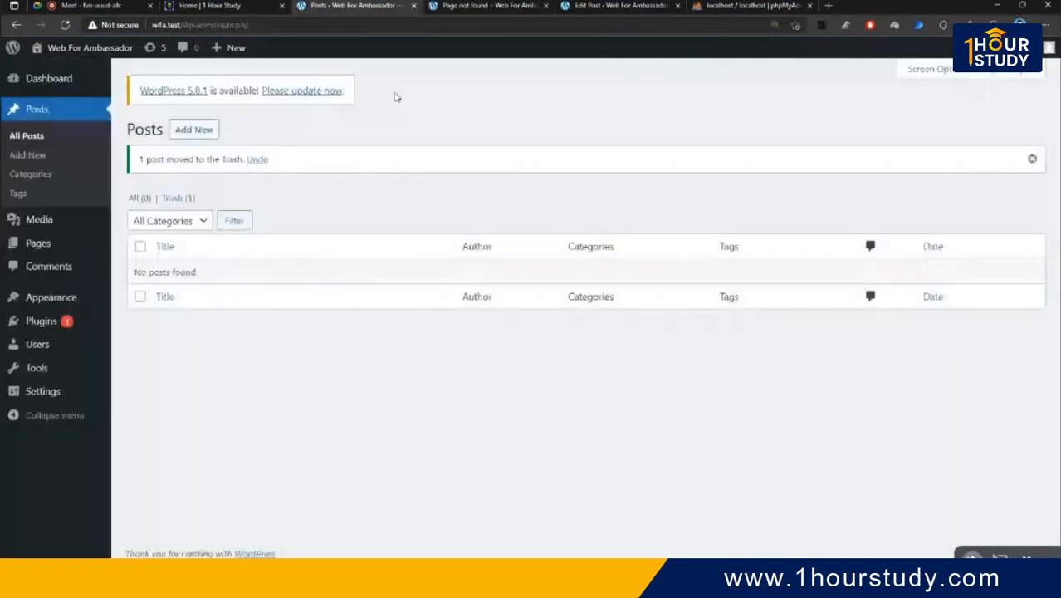
pyautogui.click(996, 5)
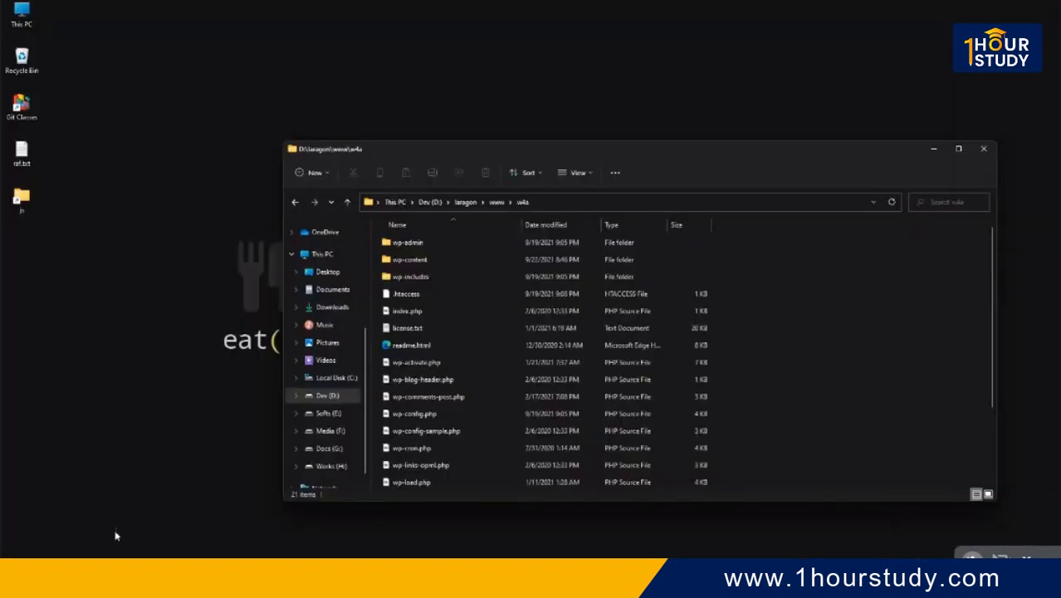
# - Restore Hello world! from the Trash list
pyautogui.click(88, 523)
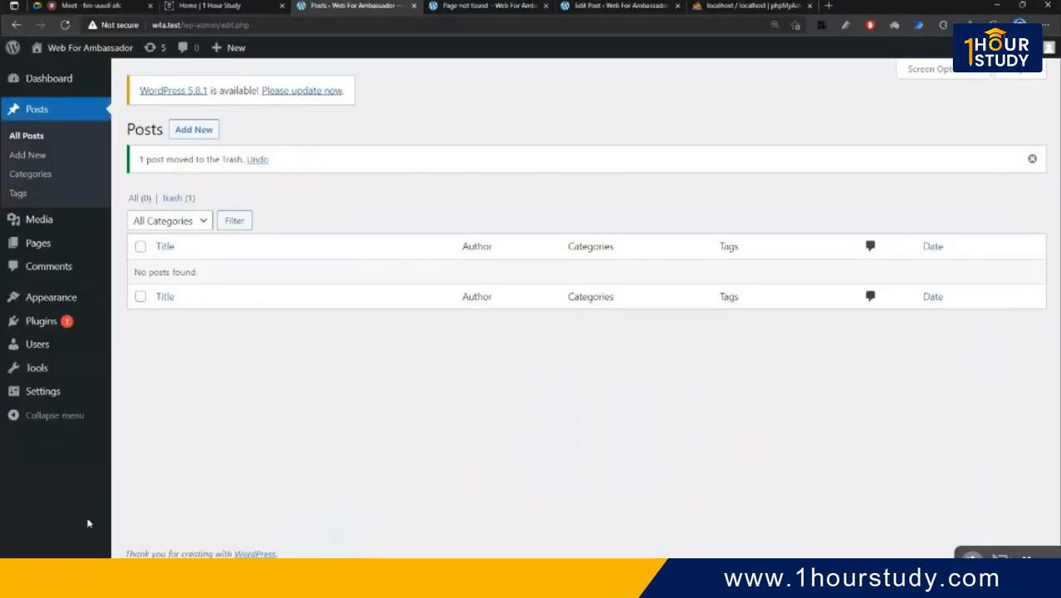
pyautogui.click(175, 200)
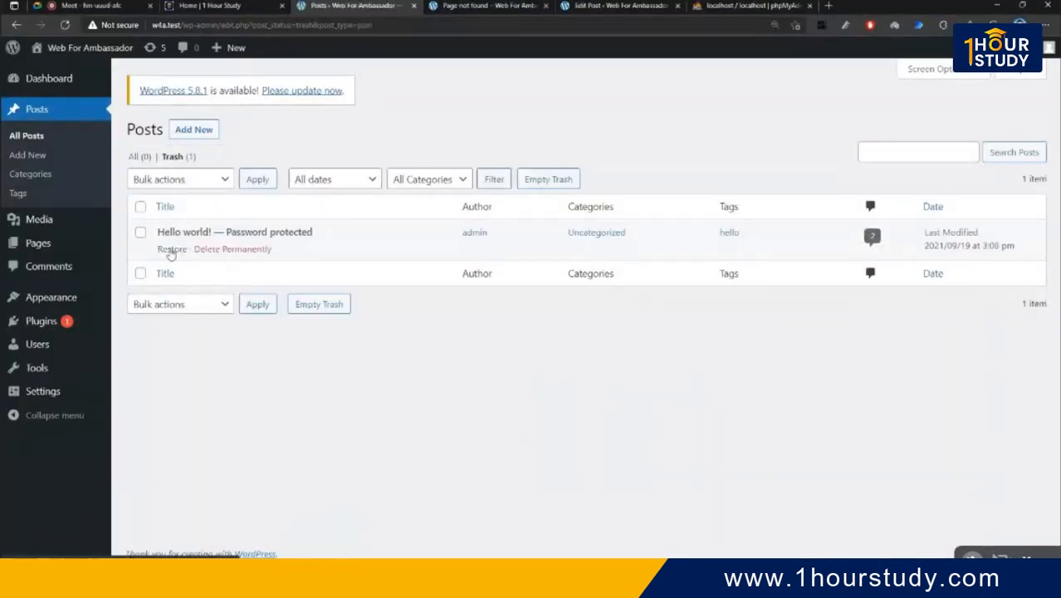
pyautogui.click(171, 249)
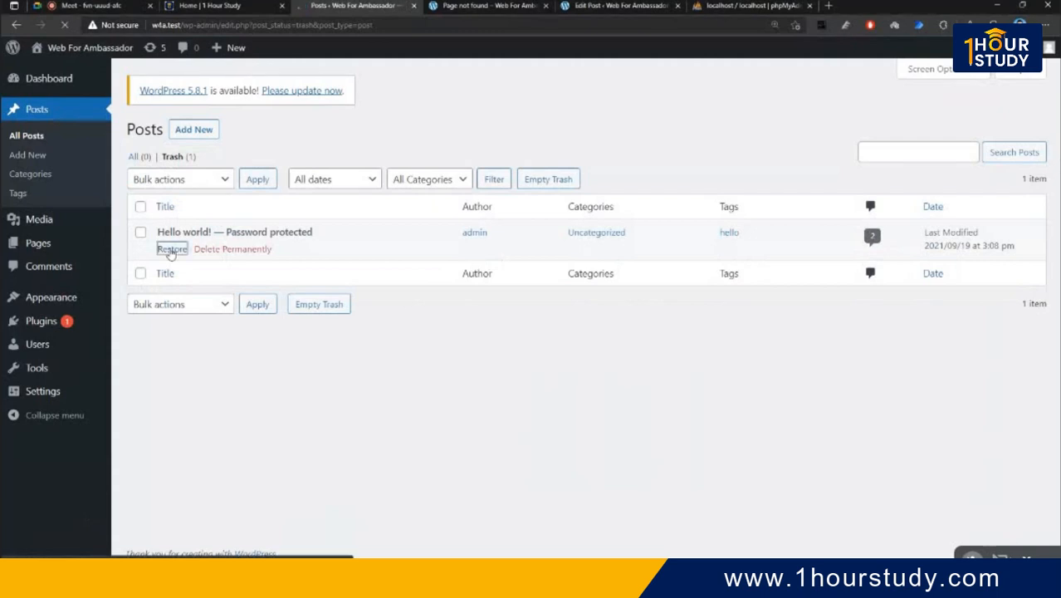
# - Reload the post's public page and the Trash list to confirm the password-protected post is back
pyautogui.click(492, 6)
pyautogui.press('F5')
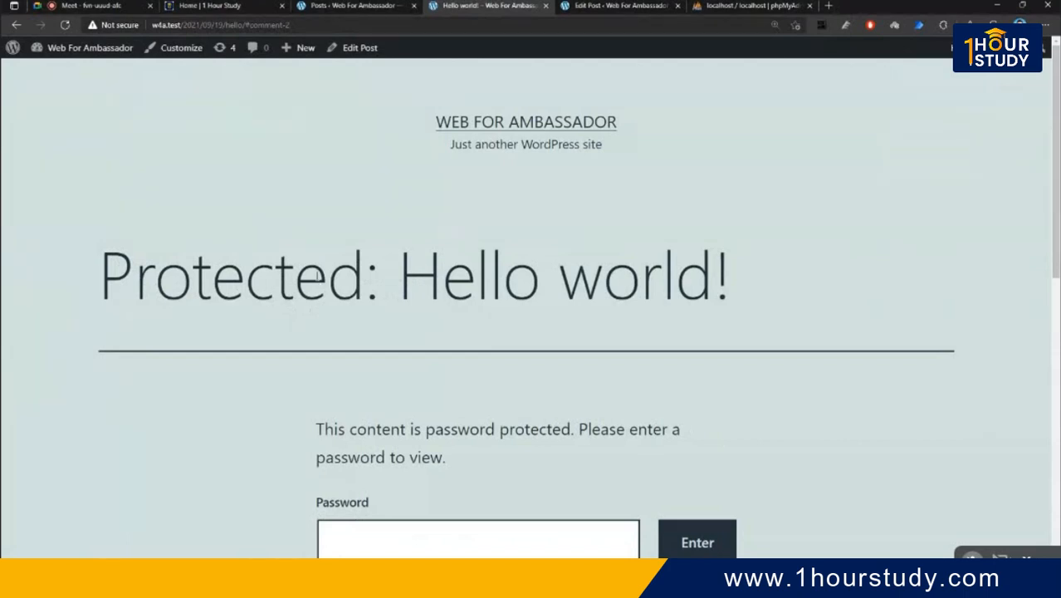
pyautogui.click(340, 5)
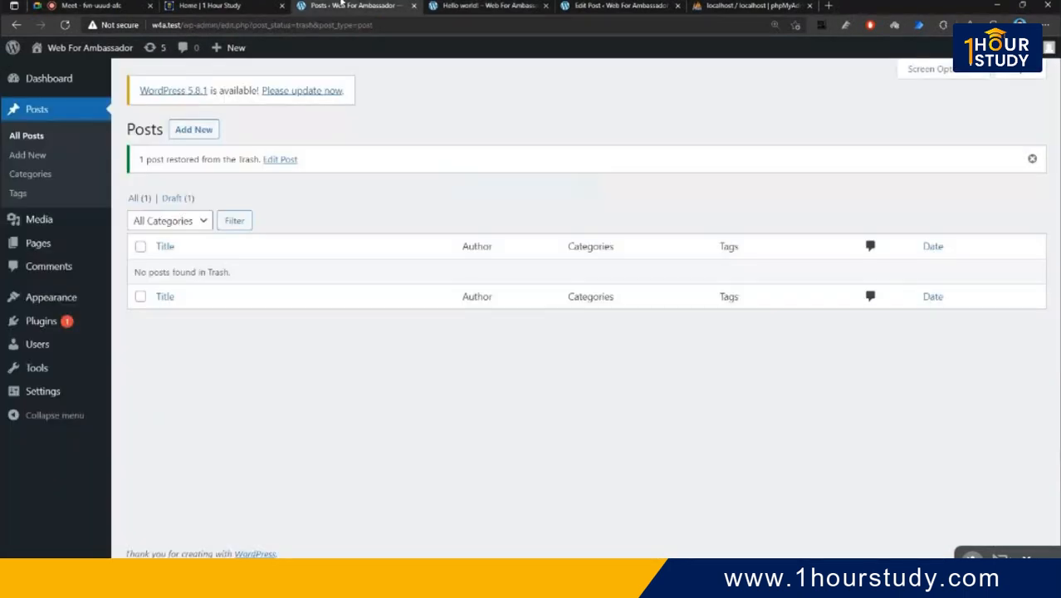
pyautogui.click(460, 6)
pyautogui.scroll(-6, 398, 357)
pyautogui.scroll(6, 443, 436)
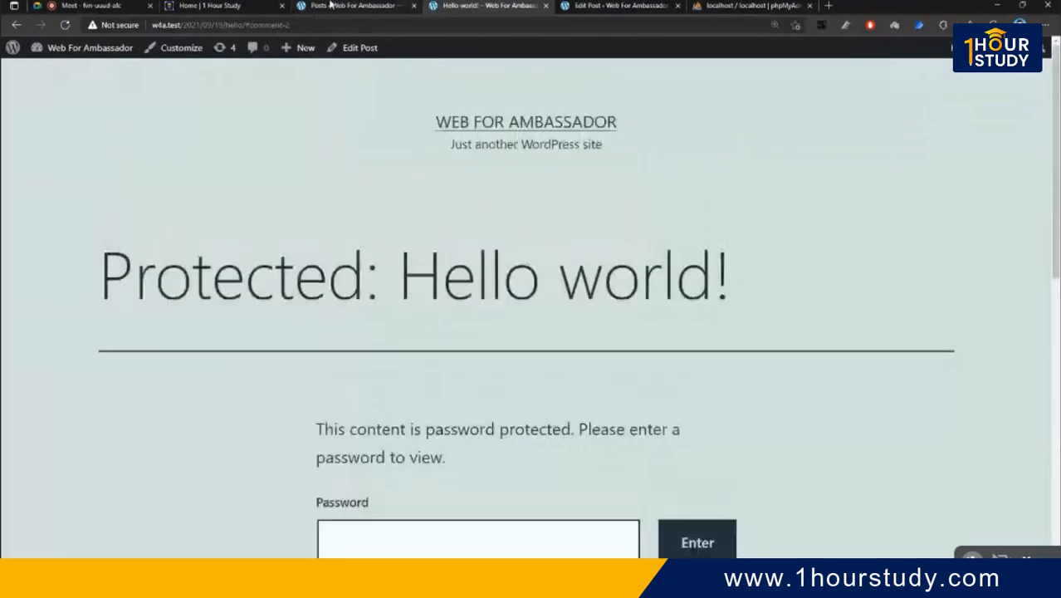
pyautogui.click(330, 5)
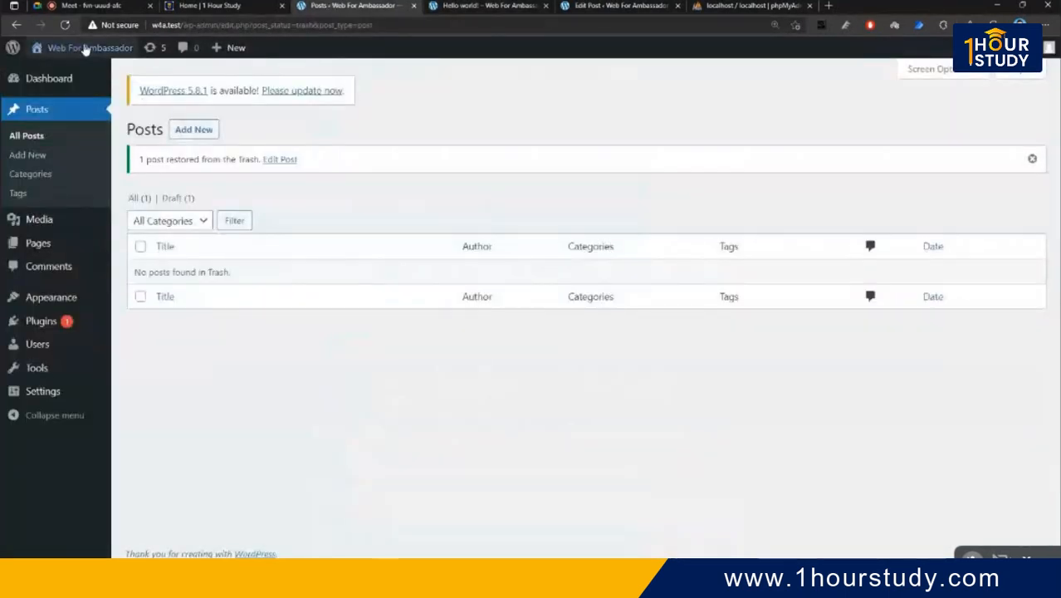
pyautogui.click(65, 25)
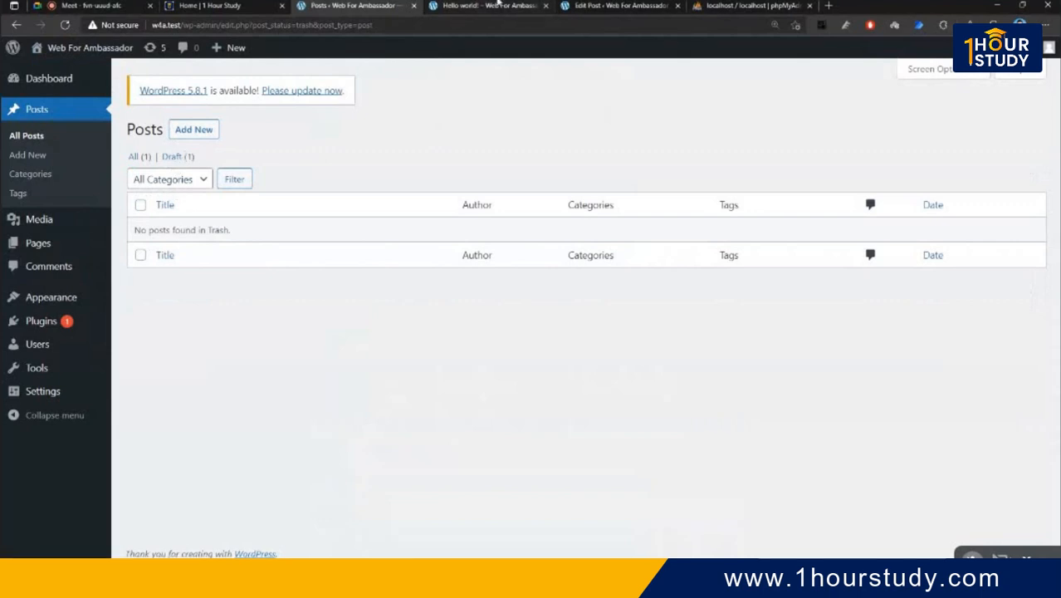
pyautogui.click(496, 5)
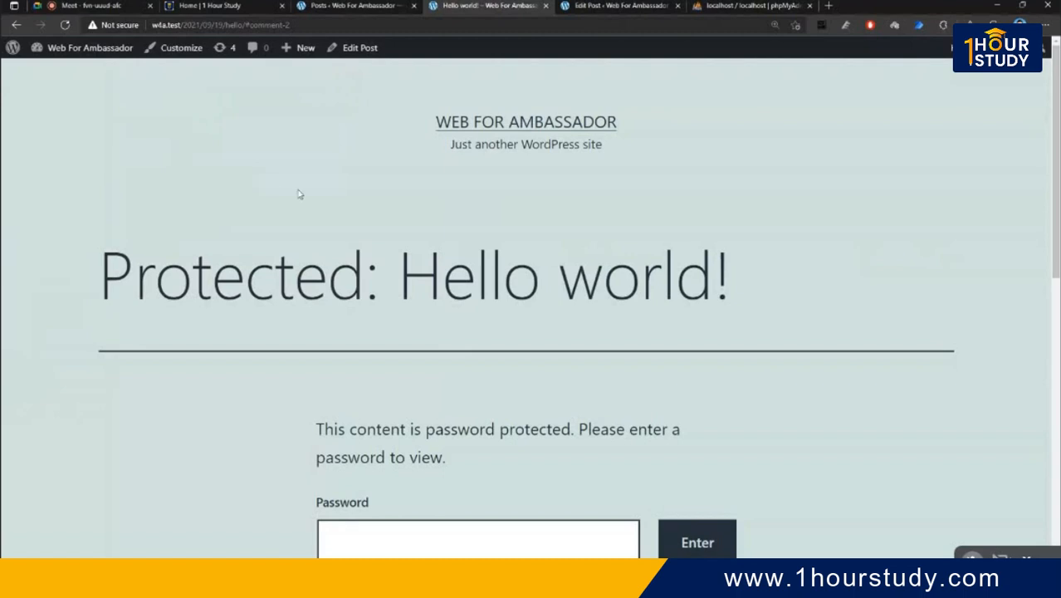
pyautogui.scroll(-1, 423, 241)
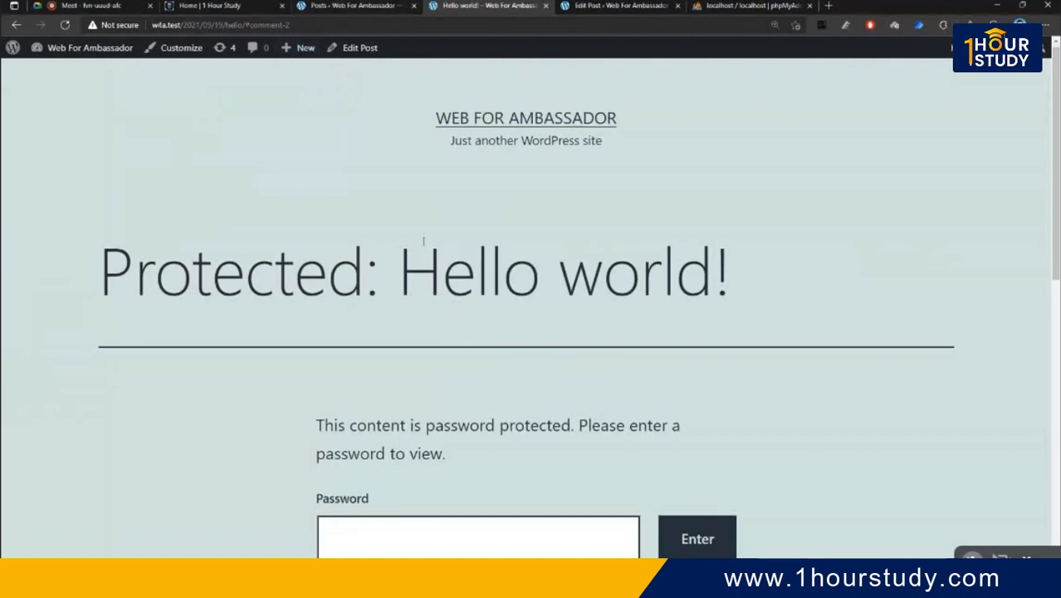
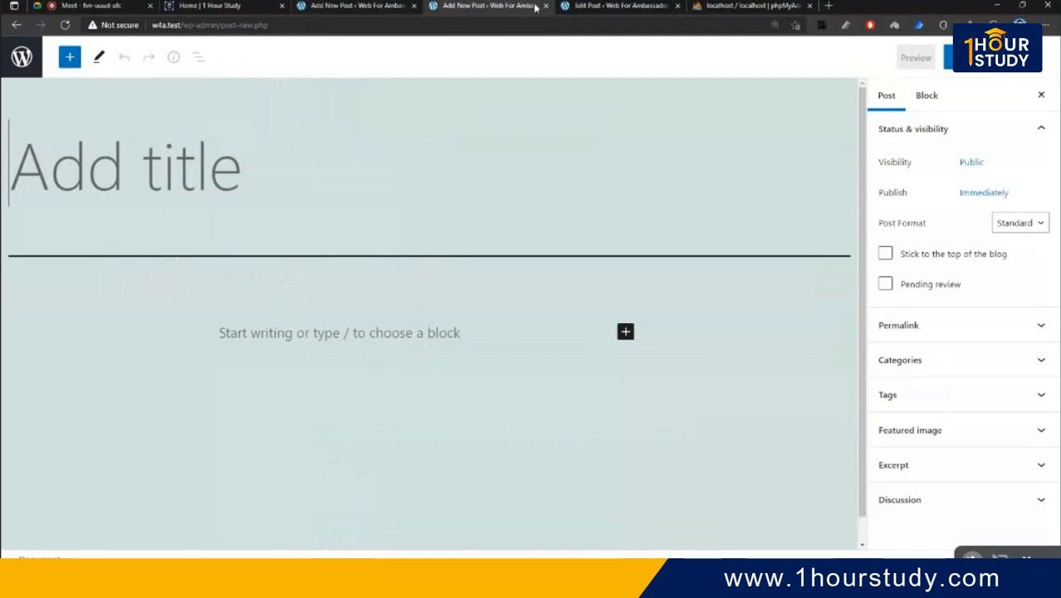
# - Load the WordPress admin dashboard and start a new post
pyautogui.click(587, 6)
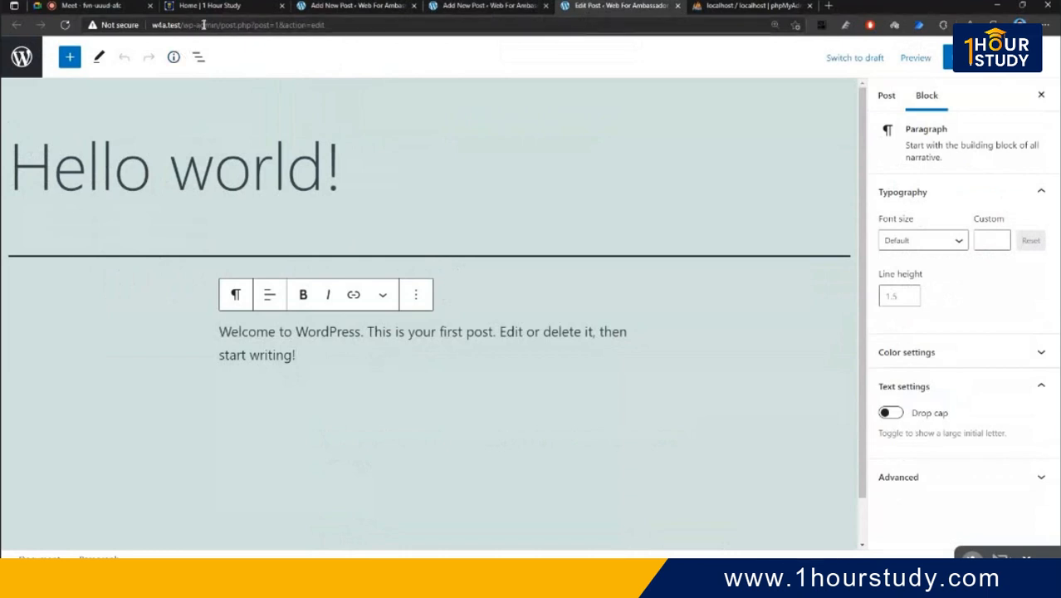
pyautogui.moveTo(217, 25); pyautogui.dragTo(368, 38)
pyautogui.press('BackSpace')
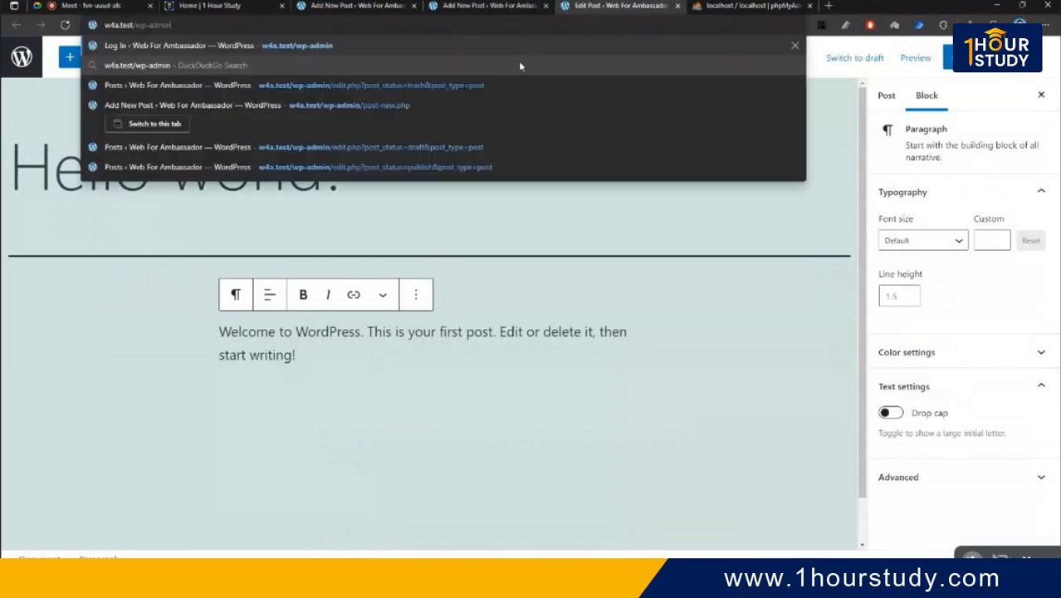
pyautogui.press('Return')
pyautogui.moveTo(36, 157)
pyautogui.click(176, 180)
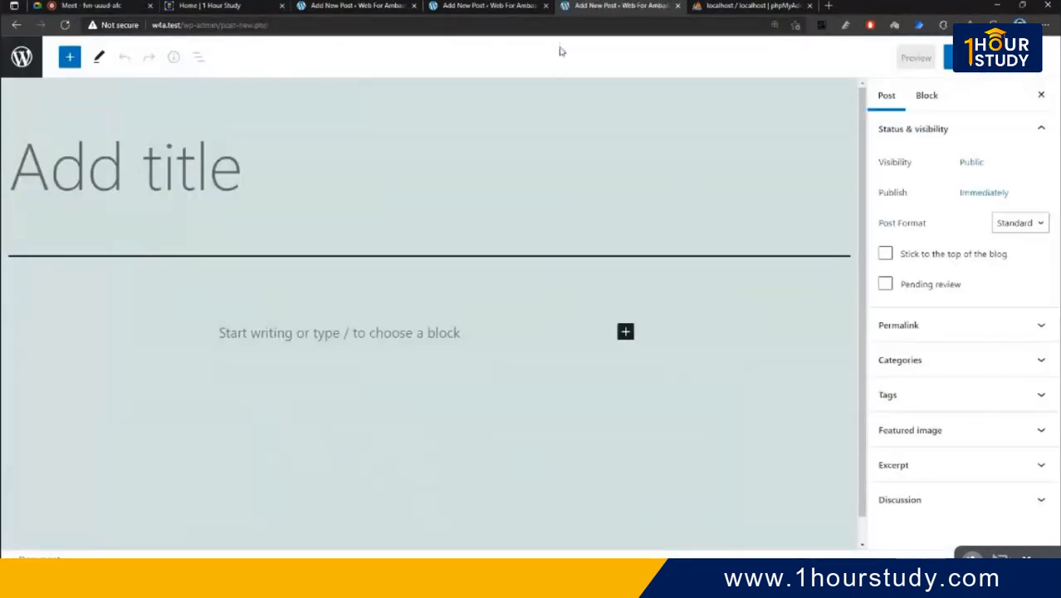
pyautogui.click(558, 5)
pyautogui.click(348, 8)
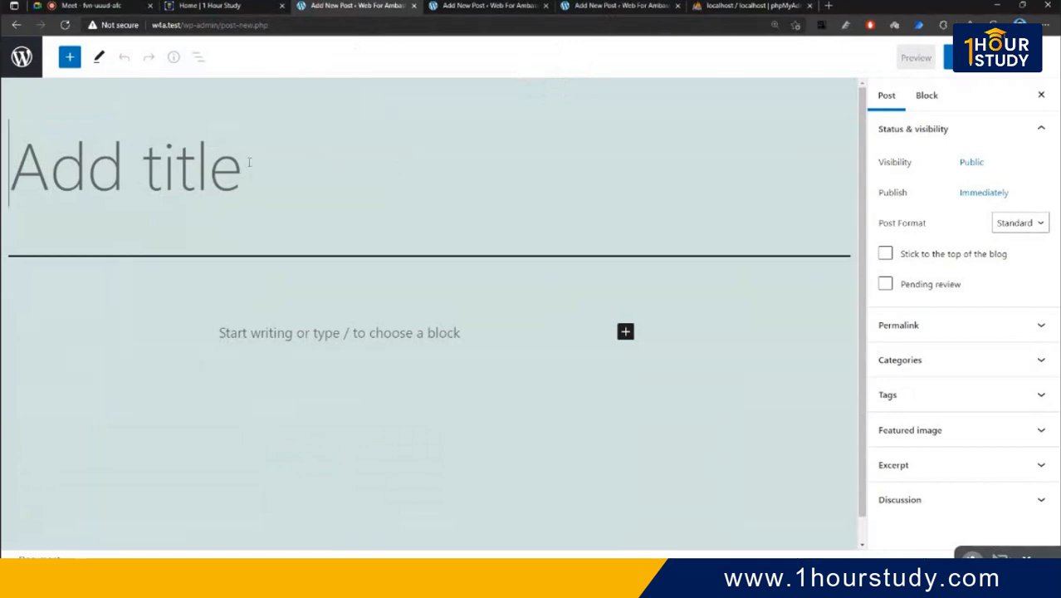
# - Title the post 'Testy', add the paragraph 'Start with the building block of all narrative.', and publish
pyautogui.write('Tesy')
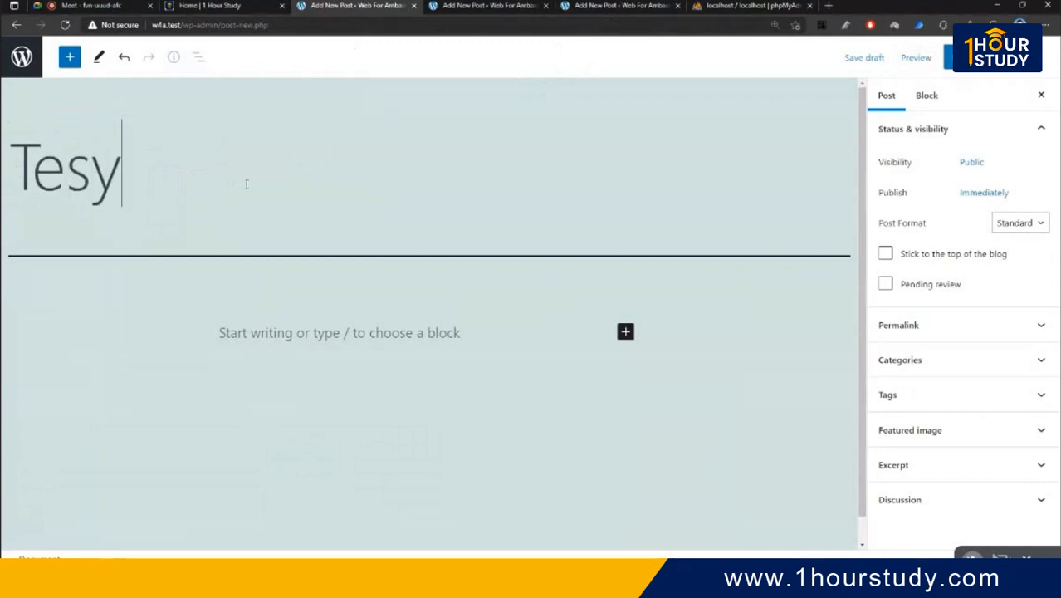
pyautogui.press('Left')
pyautogui.write('t')
pyautogui.click(309, 335)
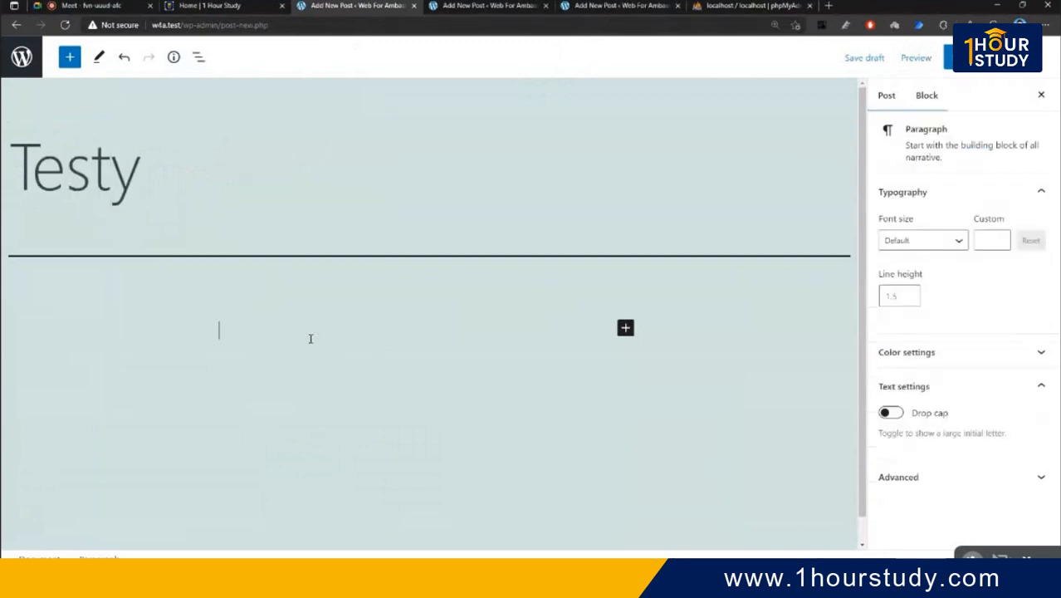
pyautogui.moveTo(942, 159); pyautogui.dragTo(563, 379)
pyautogui.scroll(-1, 526, 359)
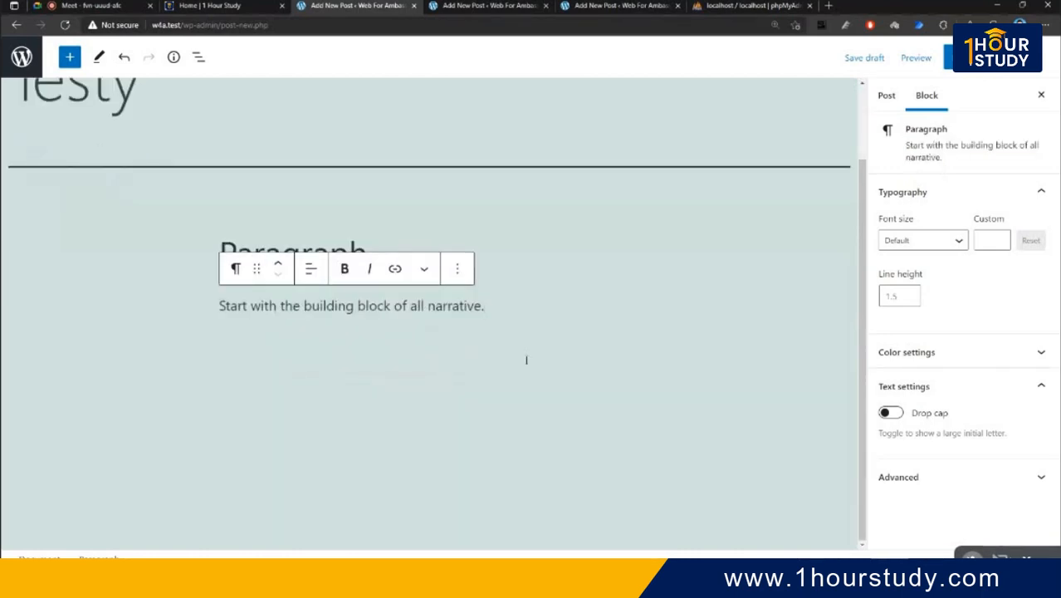
pyautogui.click(504, 334)
pyautogui.scroll(1, 505, 348)
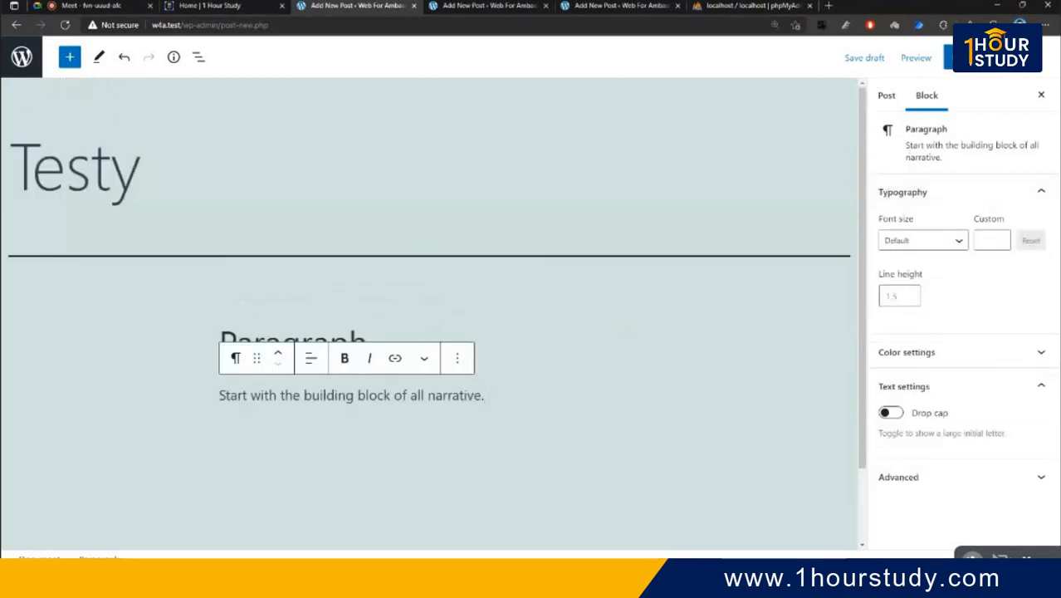
pyautogui.click(953, 58)
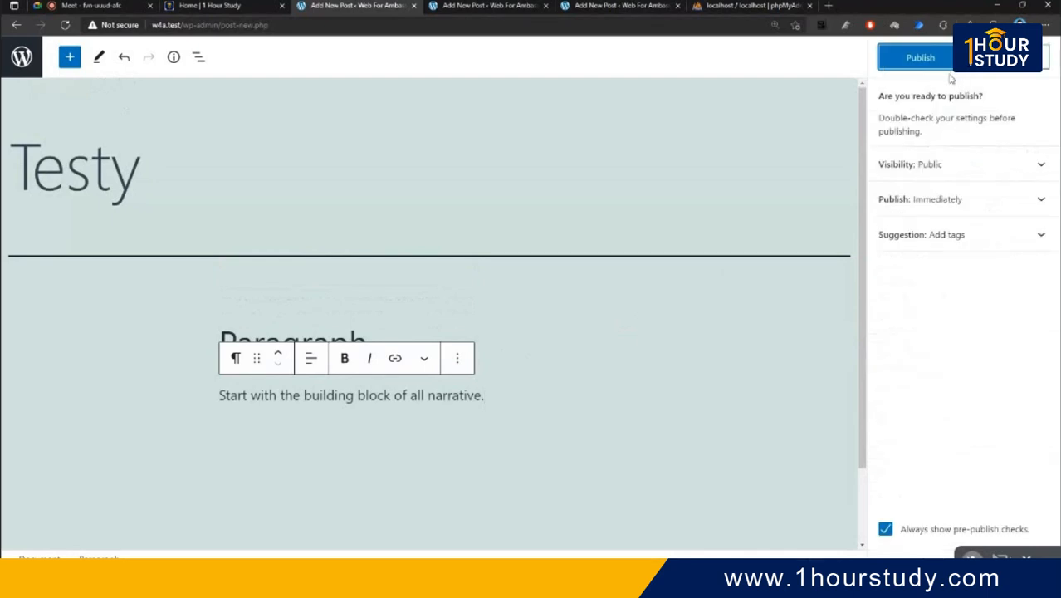
# - Confirm publishing Testy, view it on the live site, then go back to the editor
pyautogui.click(921, 59)
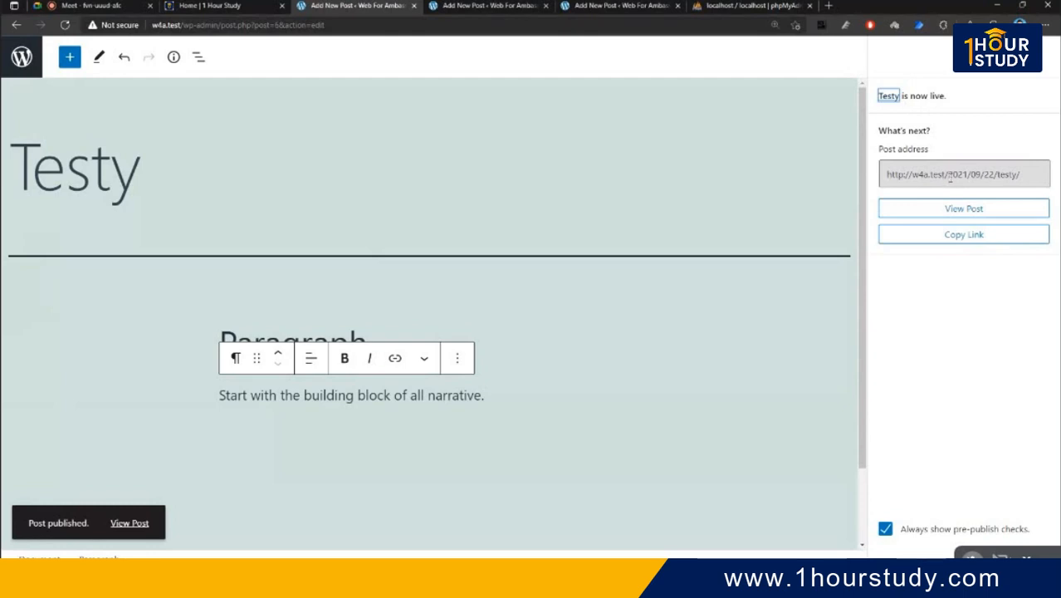
pyautogui.click(954, 208)
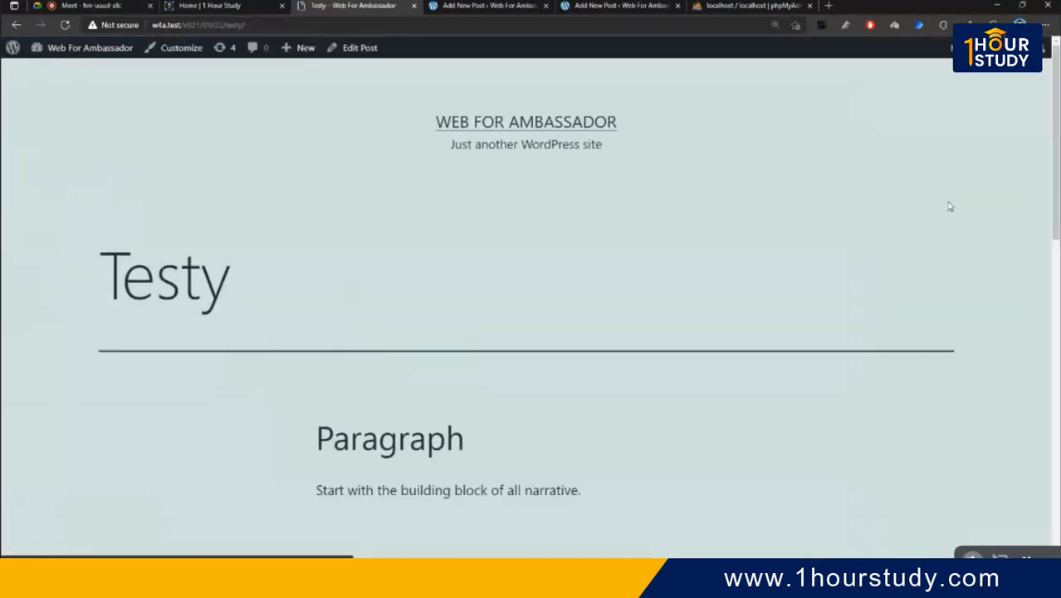
pyautogui.scroll(-3, 224, 145)
pyautogui.scroll(1, 310, 260)
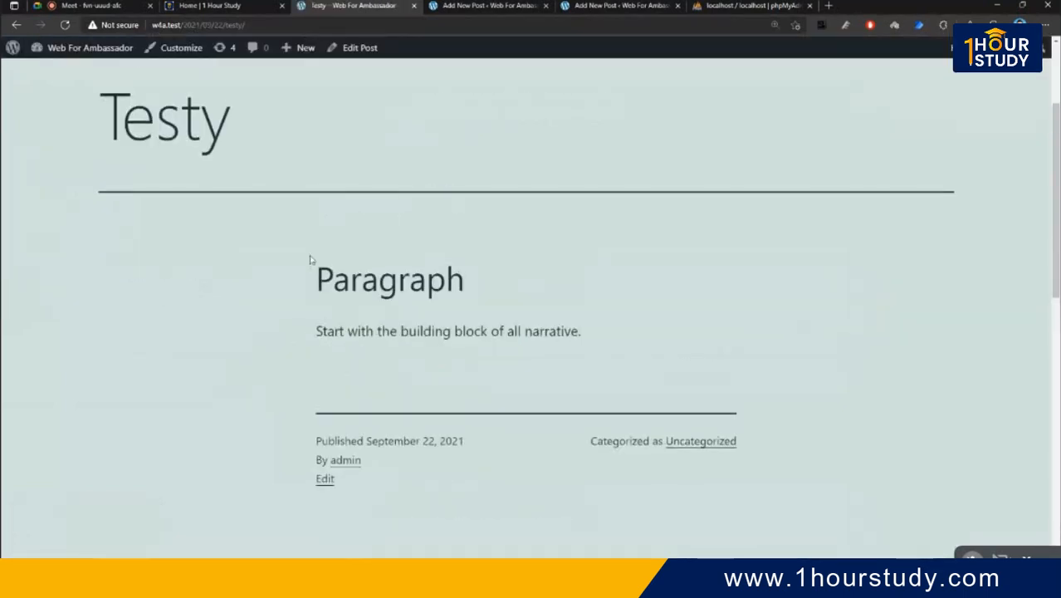
pyautogui.moveTo(309, 259); pyautogui.dragTo(644, 347)
pyautogui.scroll(-4, 642, 348)
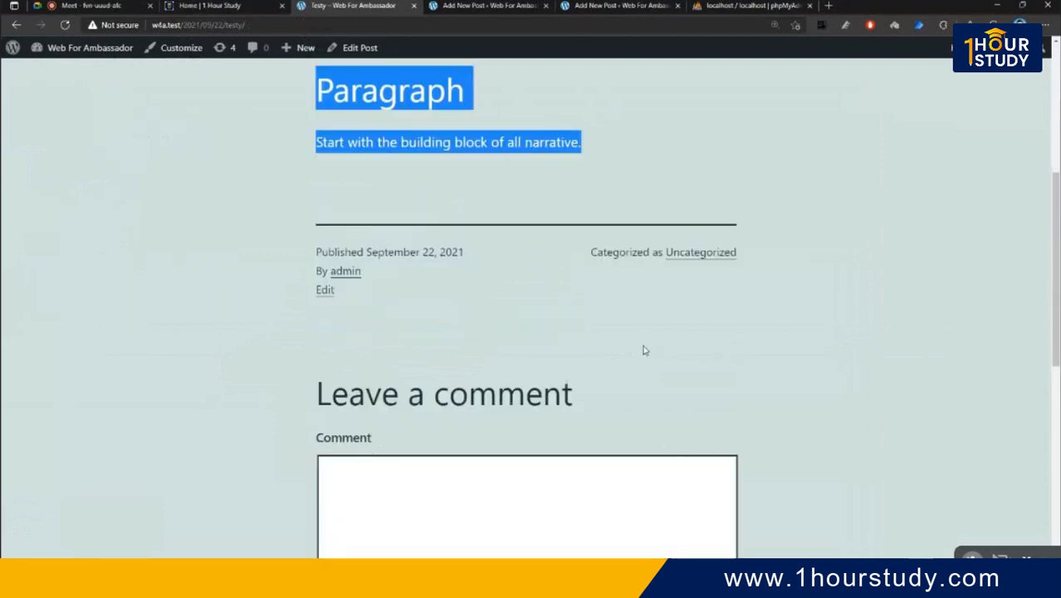
pyautogui.click(561, 399)
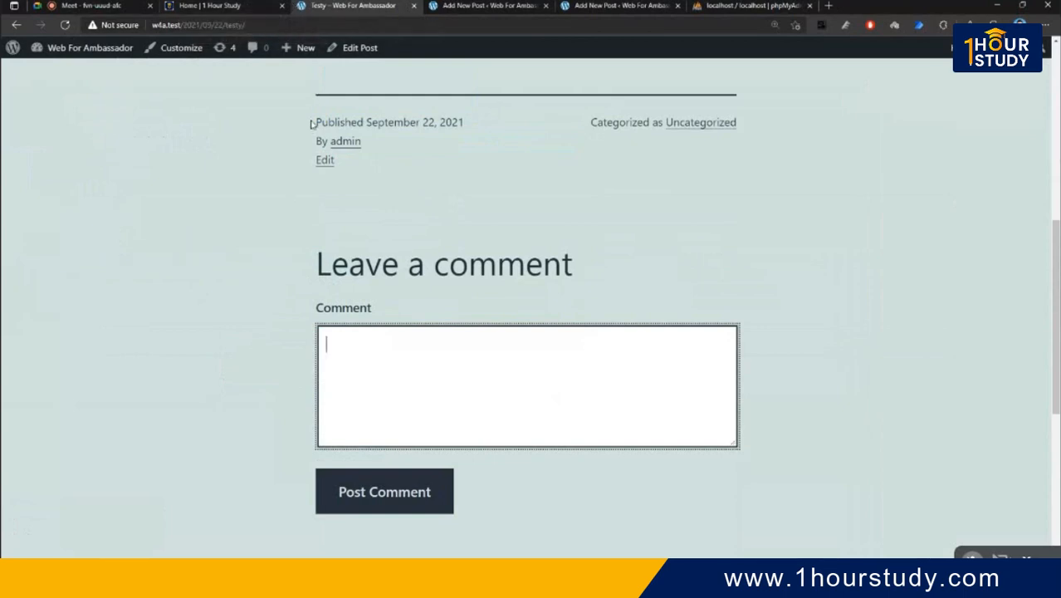
pyautogui.scroll(6, 315, 124)
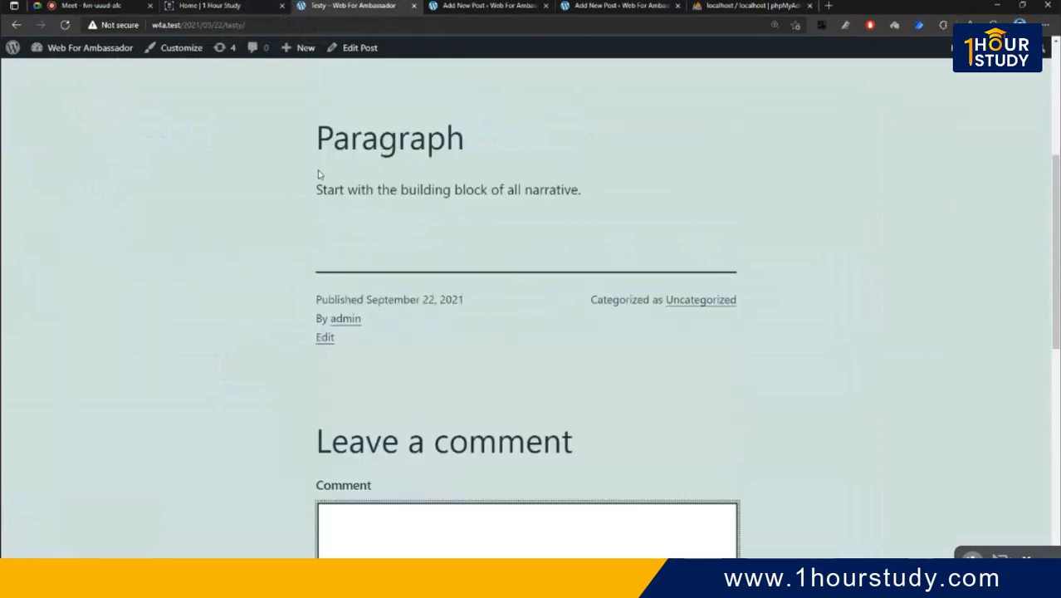
pyautogui.click(15, 26)
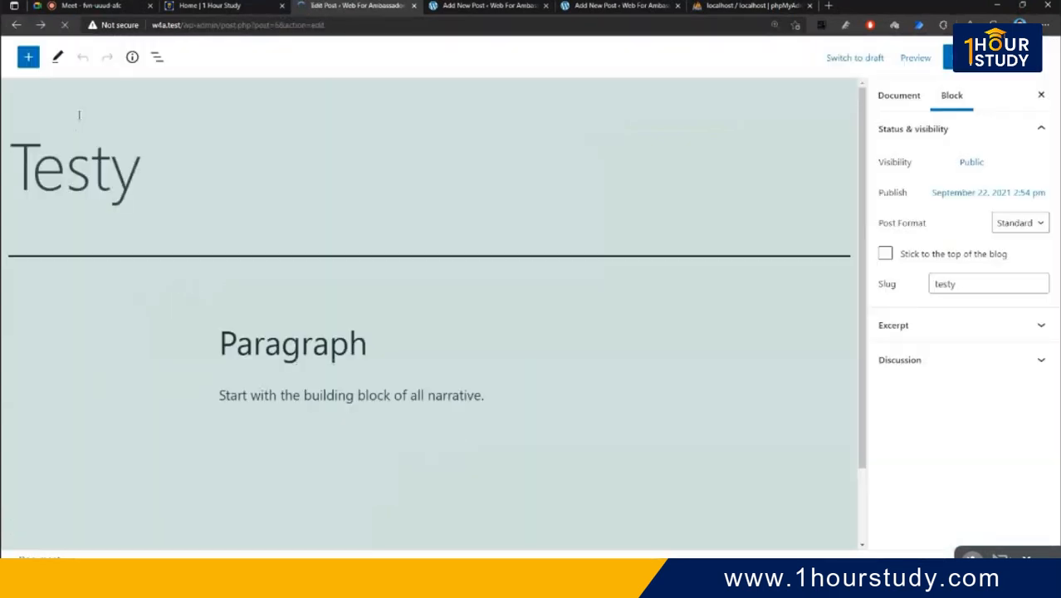
# - Return to All Posts and open Testy for editing
pyautogui.click(15, 26)
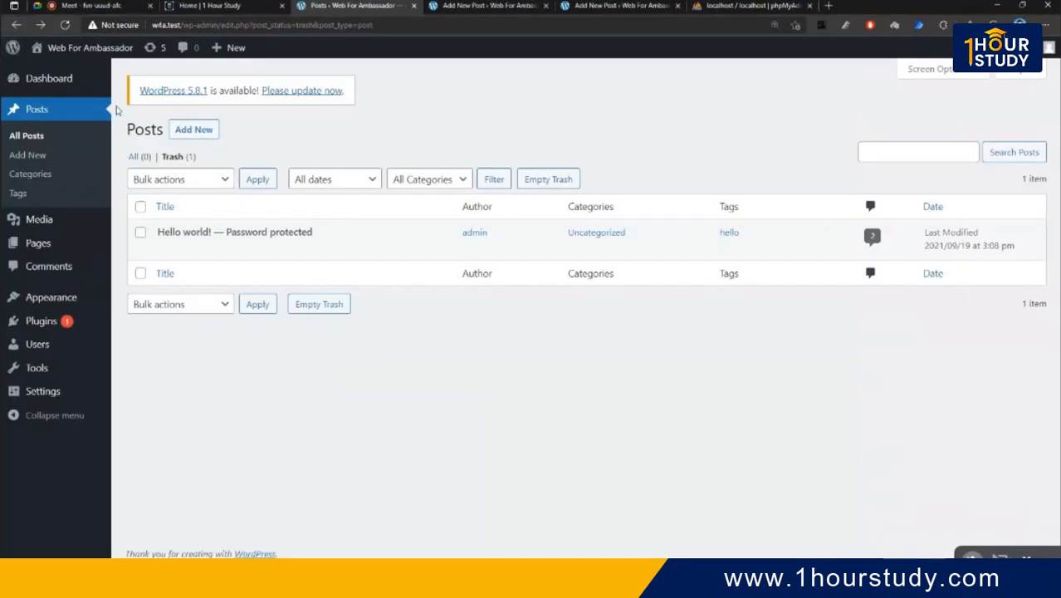
pyautogui.click(35, 138)
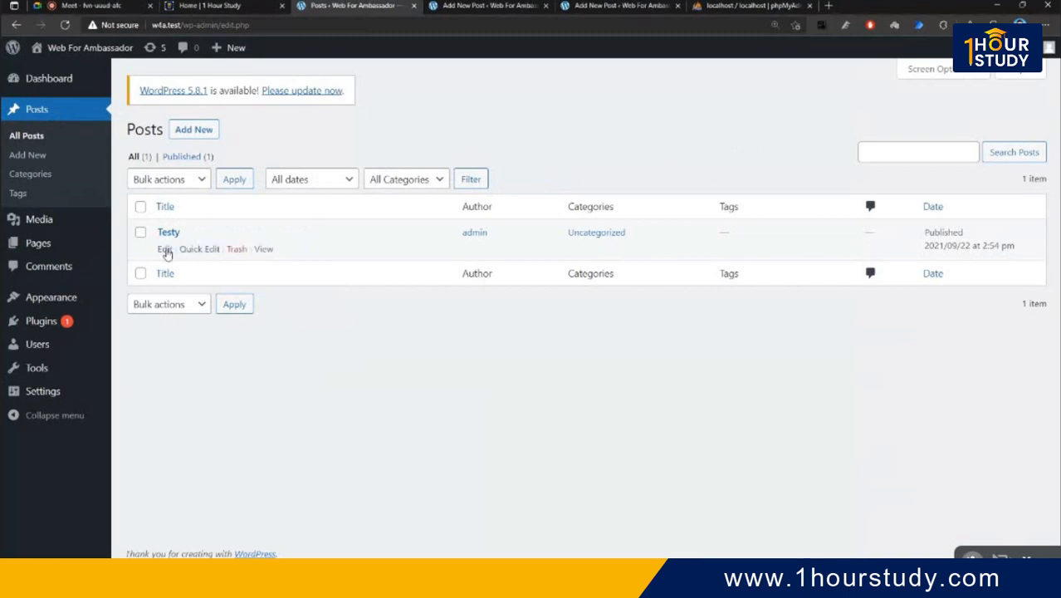
pyautogui.click(166, 250)
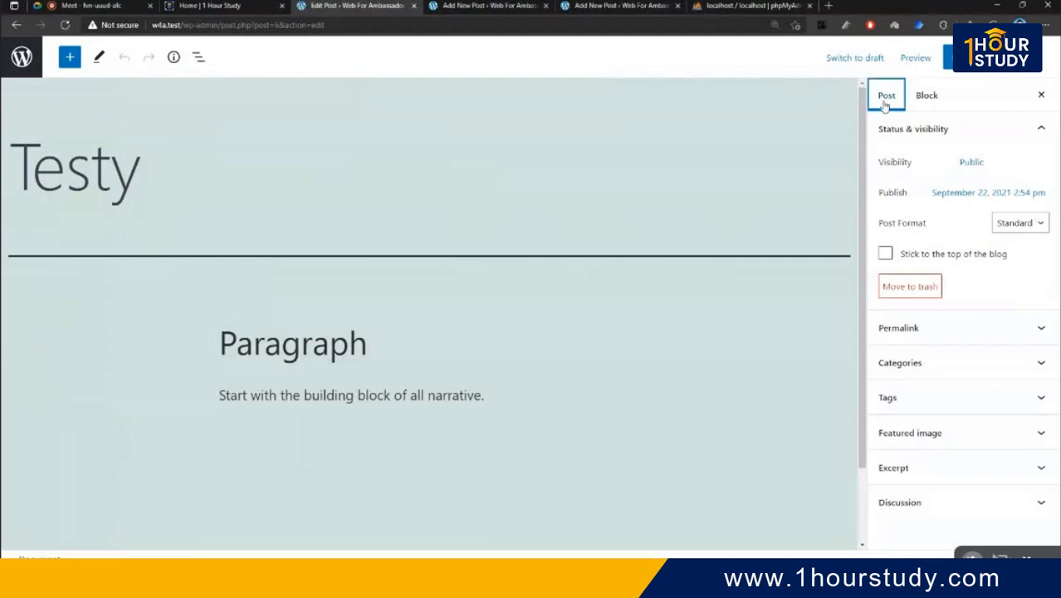
# - Show the Block settings and select the Paragraph heading block
pyautogui.click(927, 96)
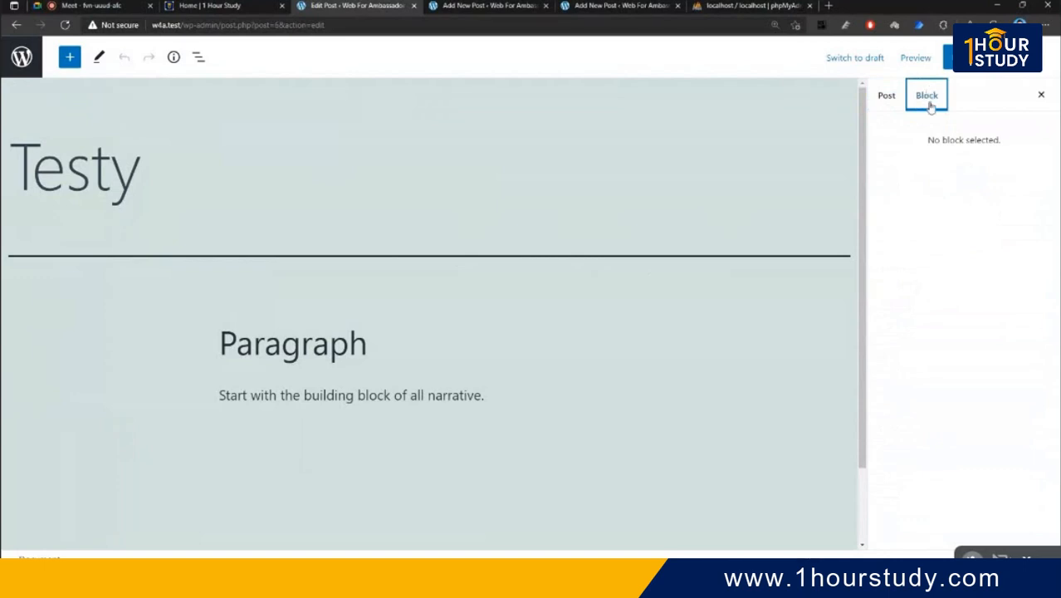
pyautogui.click(971, 141)
pyautogui.scroll(-1, 68, 205)
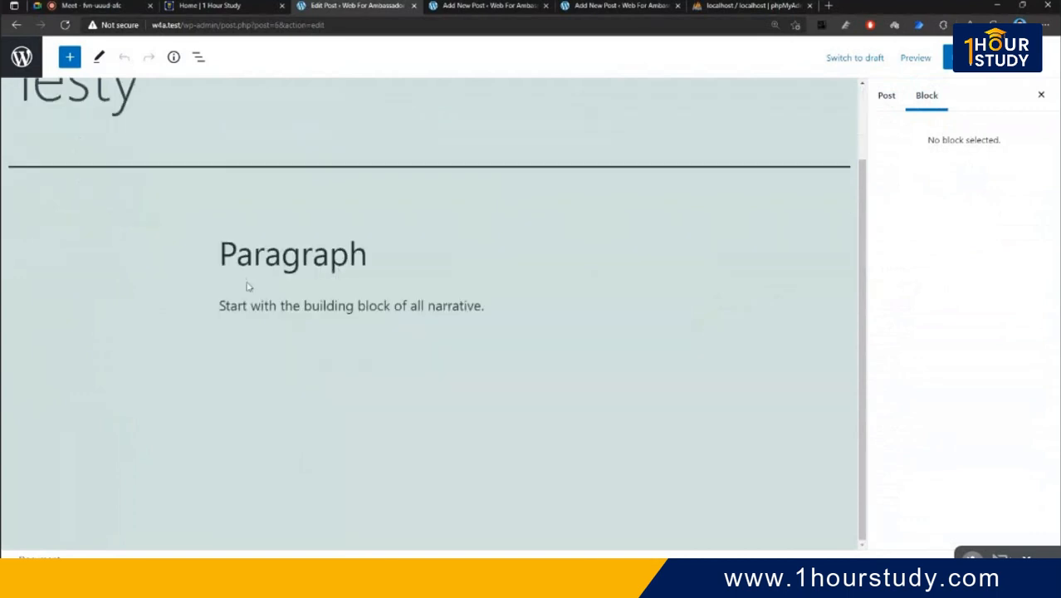
pyautogui.moveTo(255, 231); pyautogui.dragTo(658, 396)
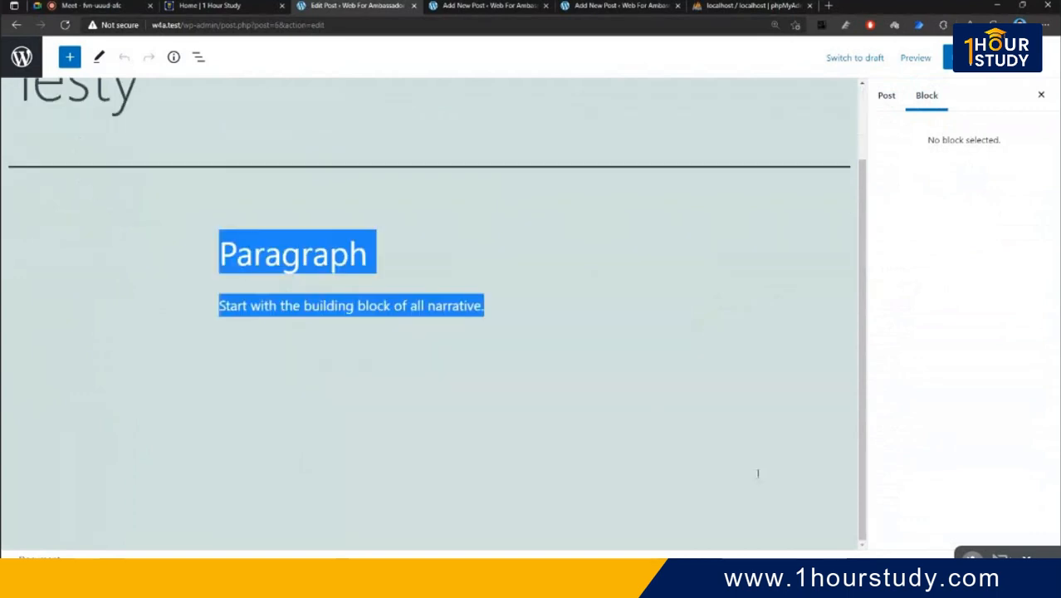
pyautogui.click(903, 392)
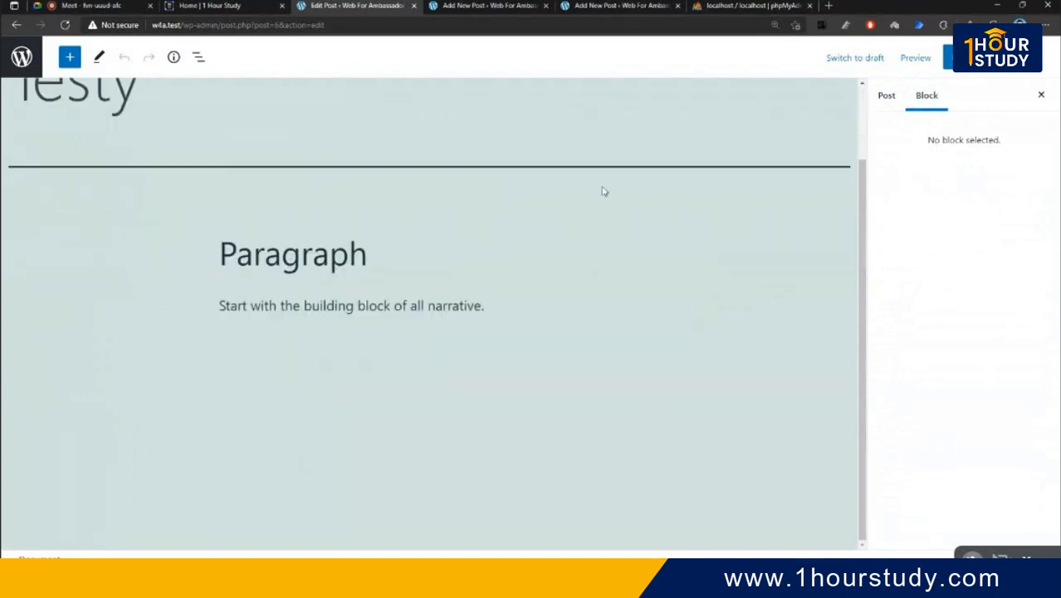
pyautogui.moveTo(940, 140); pyautogui.dragTo(990, 183)
pyautogui.click(931, 225)
pyautogui.click(333, 259)
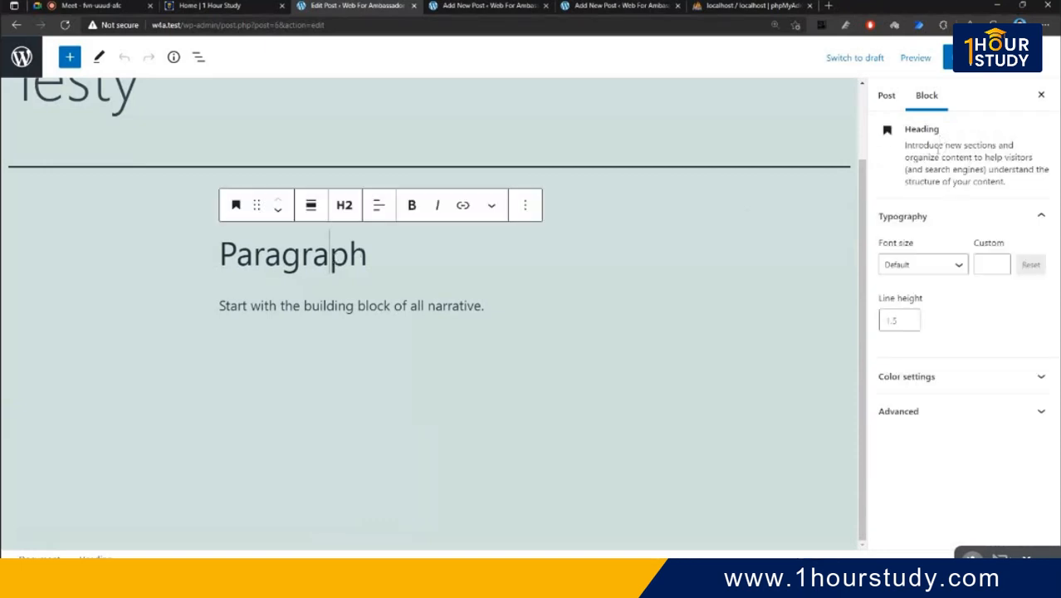
# - Try the Extra small font size on the heading, then restore it to Default
pyautogui.click(941, 266)
pyautogui.click(941, 265)
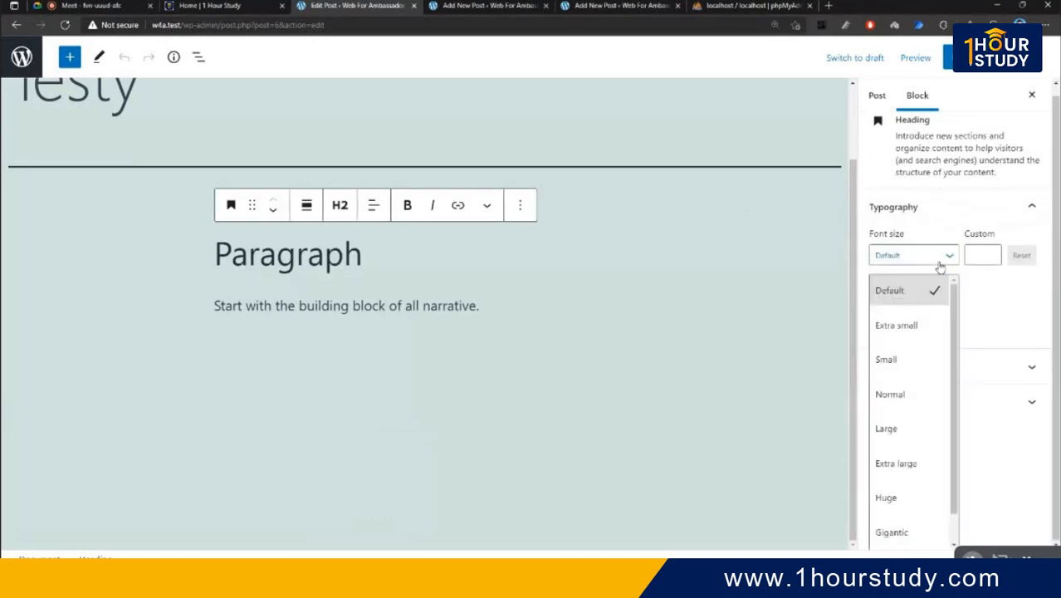
pyautogui.click(921, 334)
pyautogui.click(938, 270)
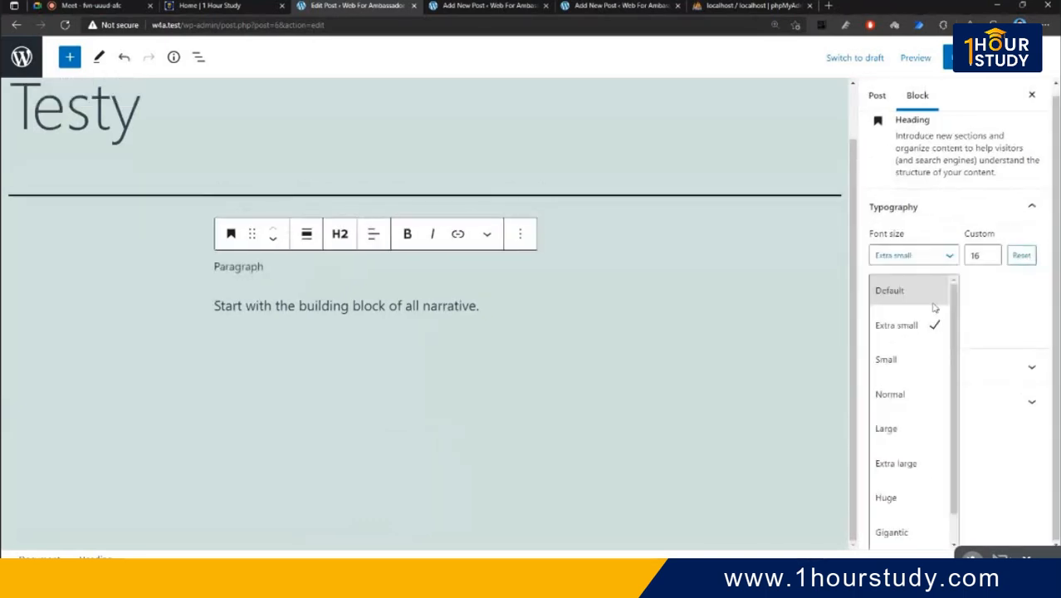
pyautogui.click(934, 305)
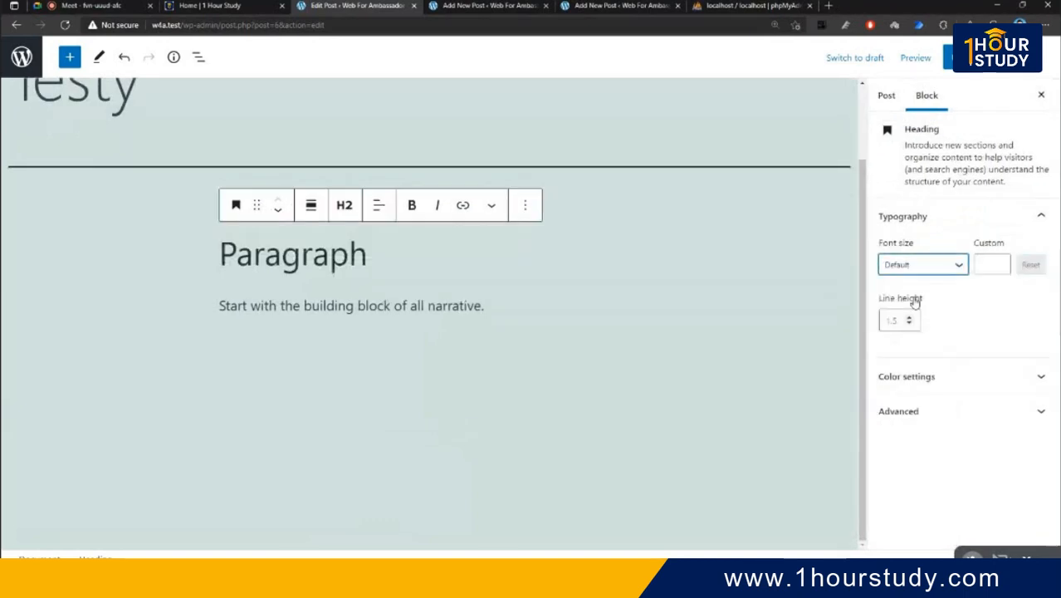
pyautogui.click(983, 268)
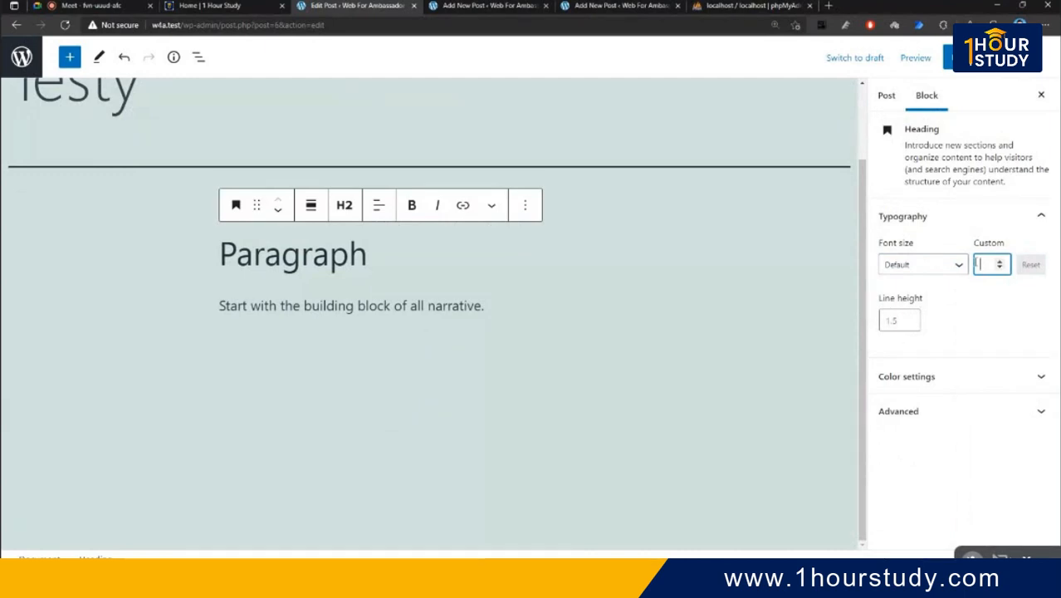
# - Give the heading beige text on a white background and expand the Advanced settings
pyautogui.click(1018, 372)
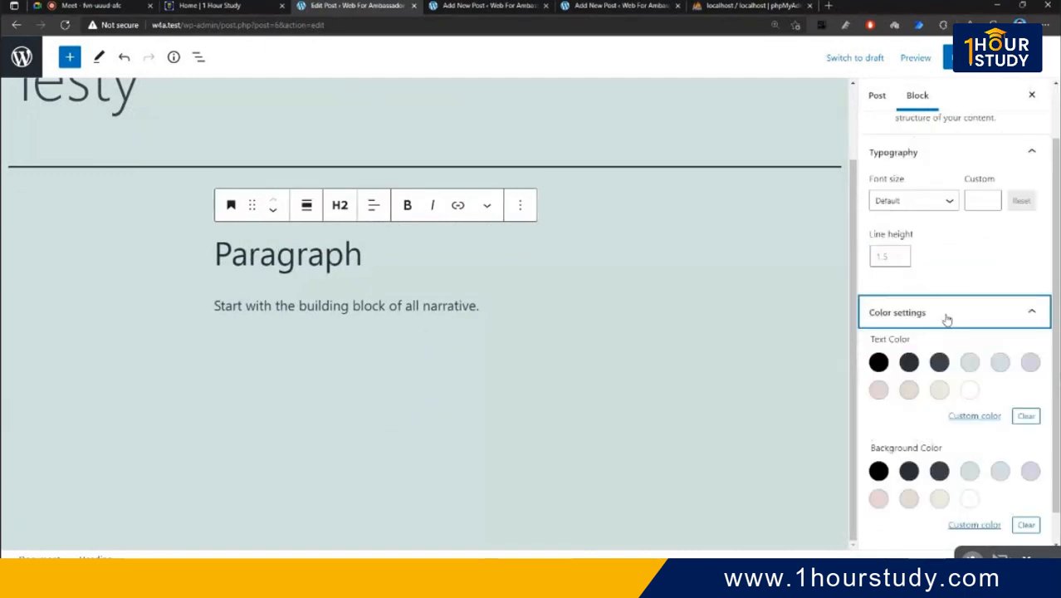
pyautogui.click(909, 327)
pyautogui.click(970, 327)
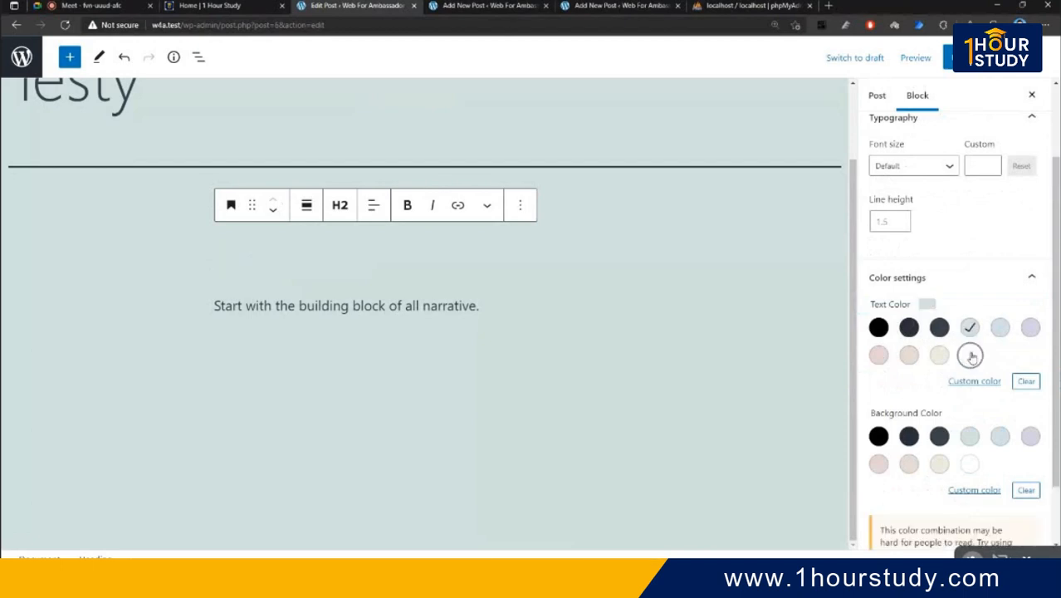
pyautogui.click(969, 354)
pyautogui.click(939, 354)
pyautogui.scroll(-1, 946, 357)
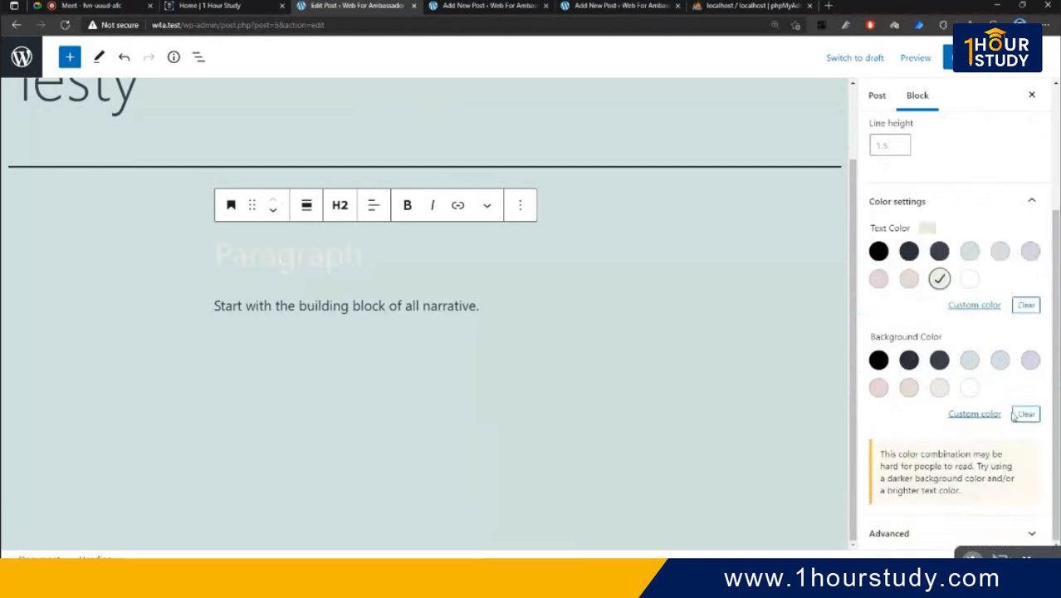
pyautogui.click(968, 387)
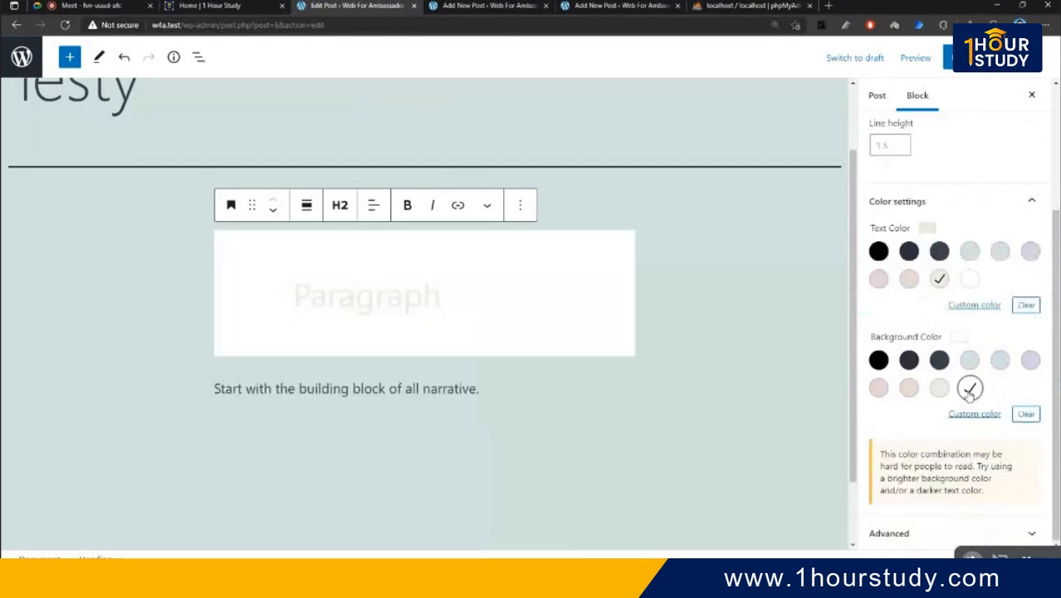
pyautogui.click(955, 535)
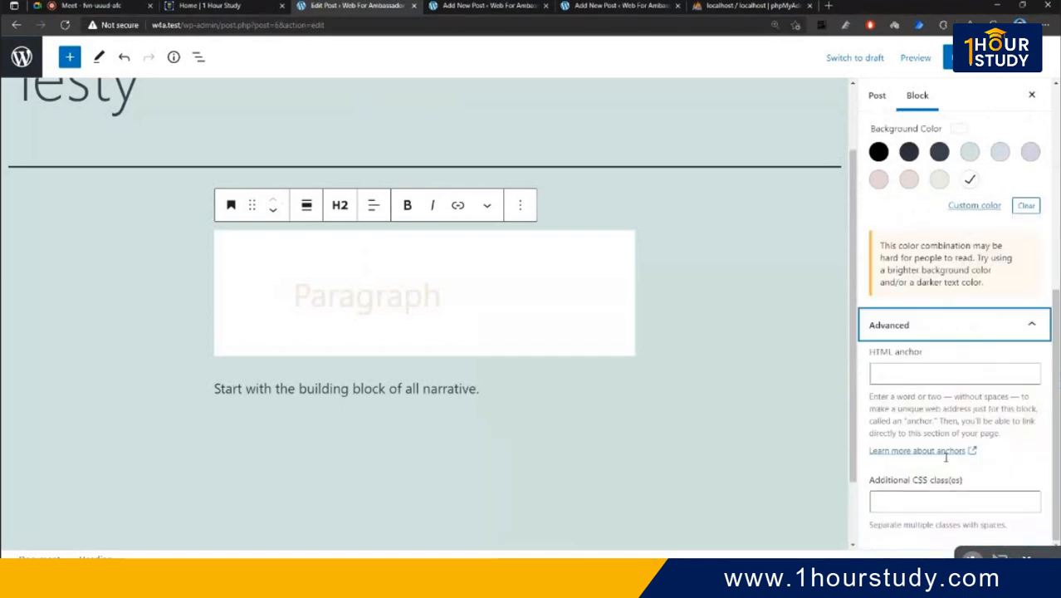
# - Add the CSS class 'bg-danger' to the heading and update the post
pyautogui.click(907, 372)
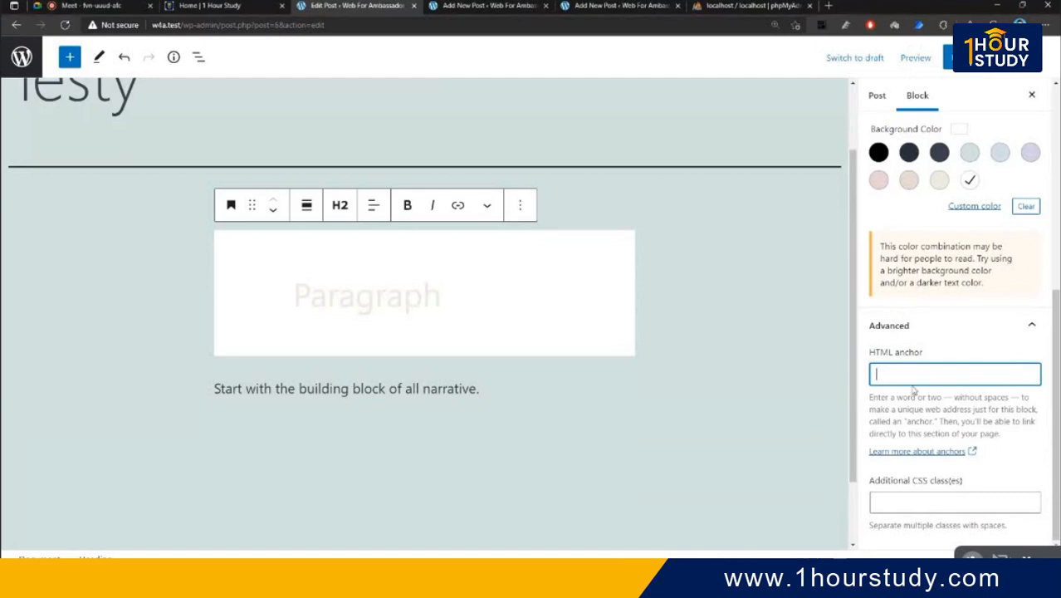
pyautogui.click(929, 503)
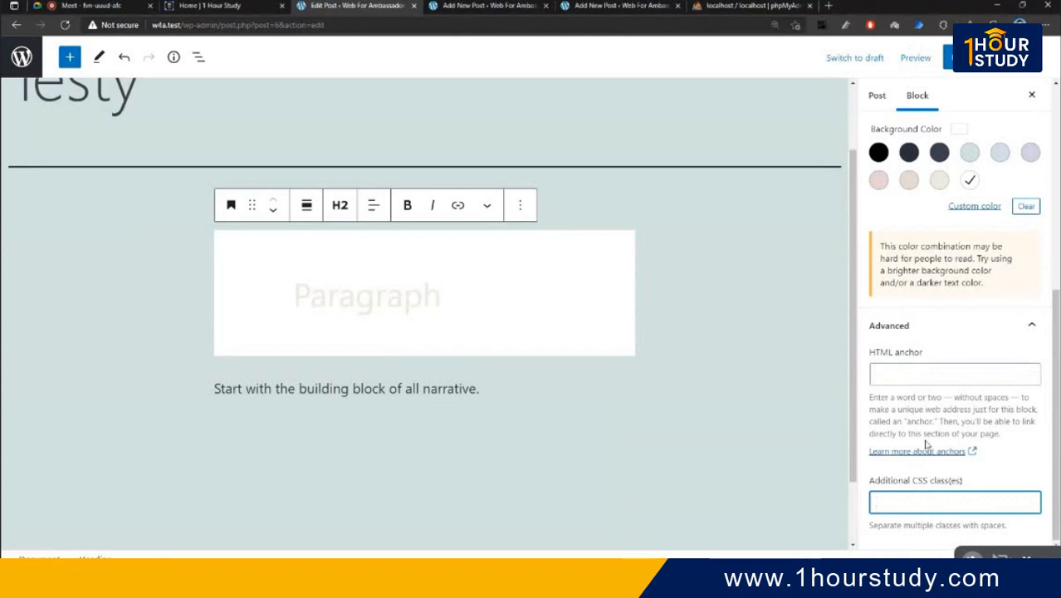
pyautogui.write('bbg')
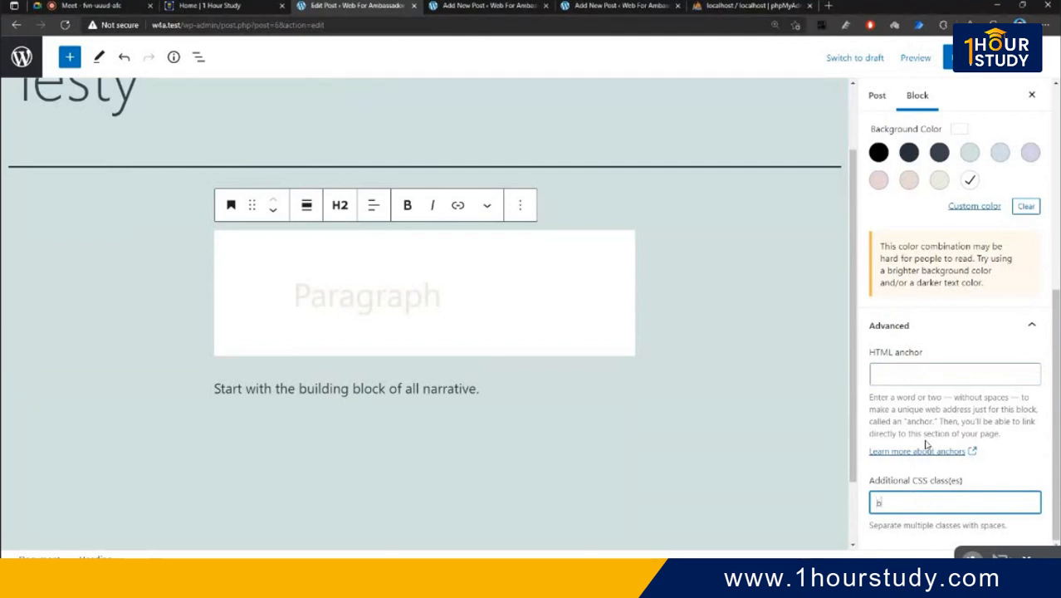
pyautogui.press('BackSpace')
pyautogui.press('BackSpace')
pyautogui.write('b')
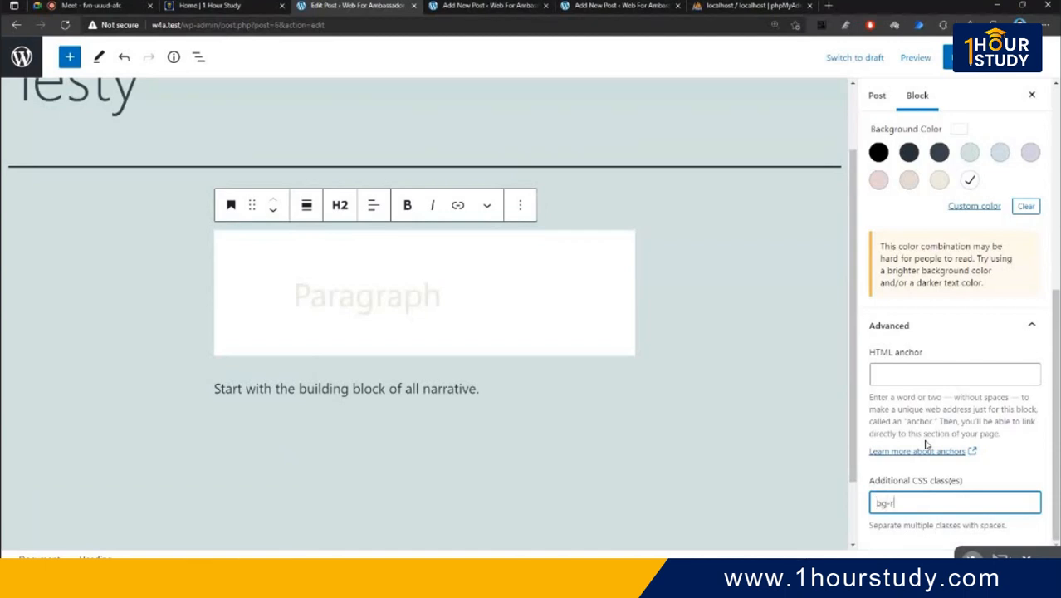
pyautogui.press('BackSpace')
pyautogui.write('danger')
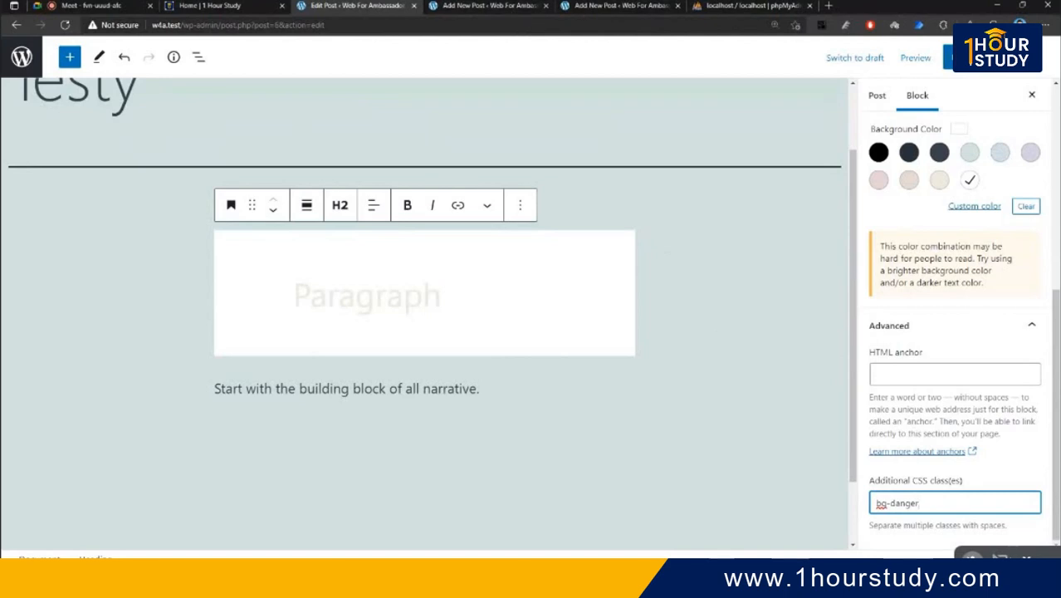
pyautogui.click(969, 58)
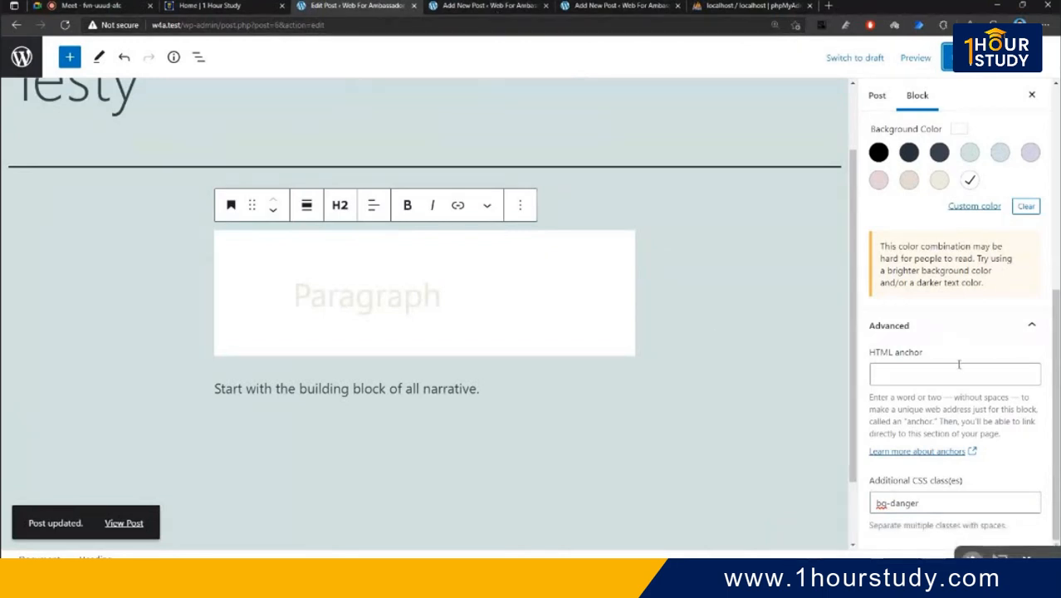
# - Clear the heading's white background and load the site's home page in another tab
pyautogui.click(1025, 206)
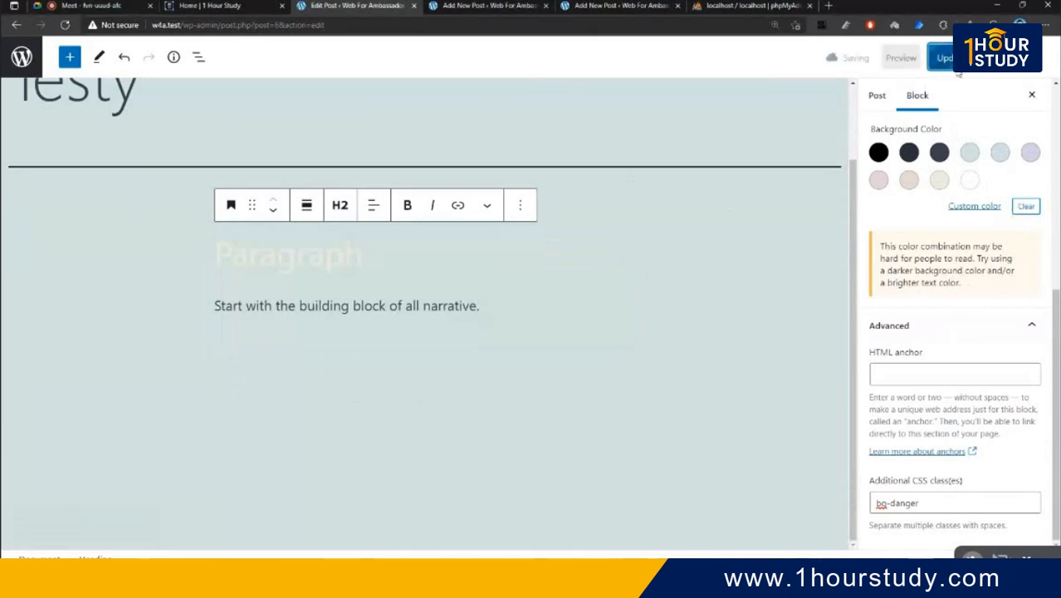
pyautogui.rightClick(914, 57)
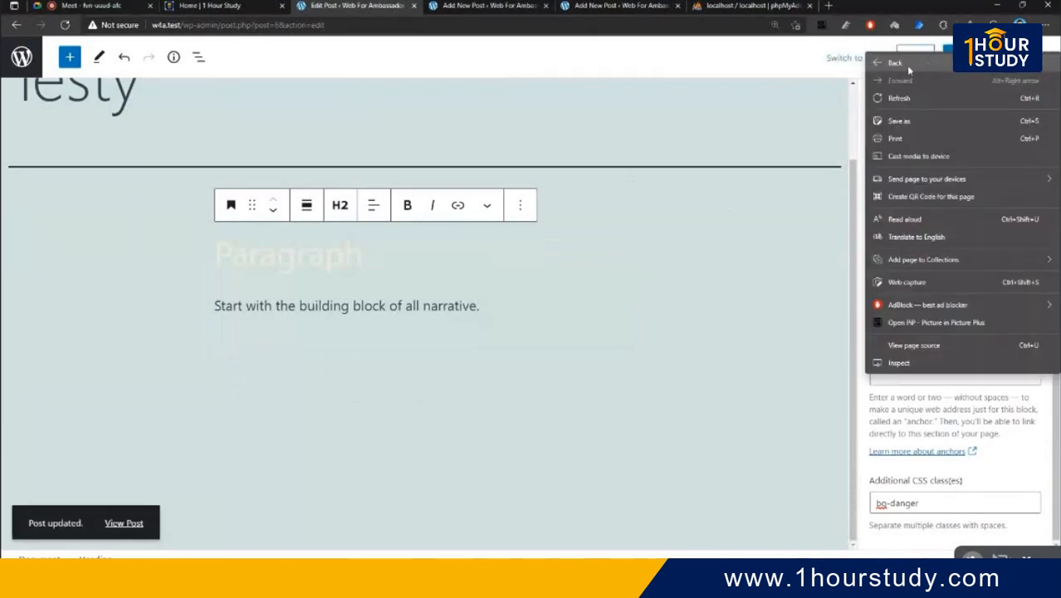
pyautogui.click(479, 5)
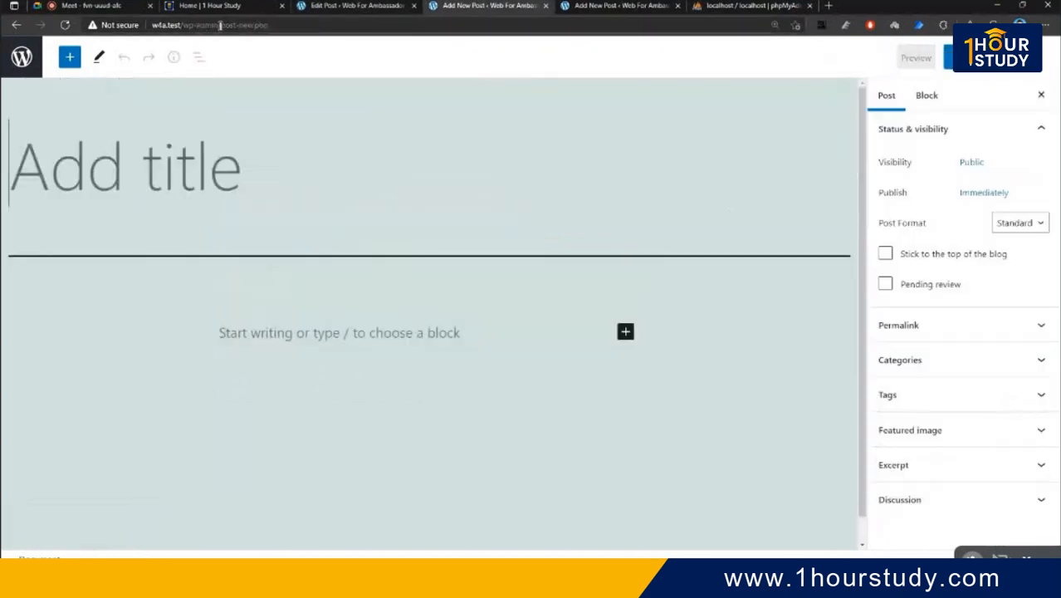
pyautogui.press('BackSpace')
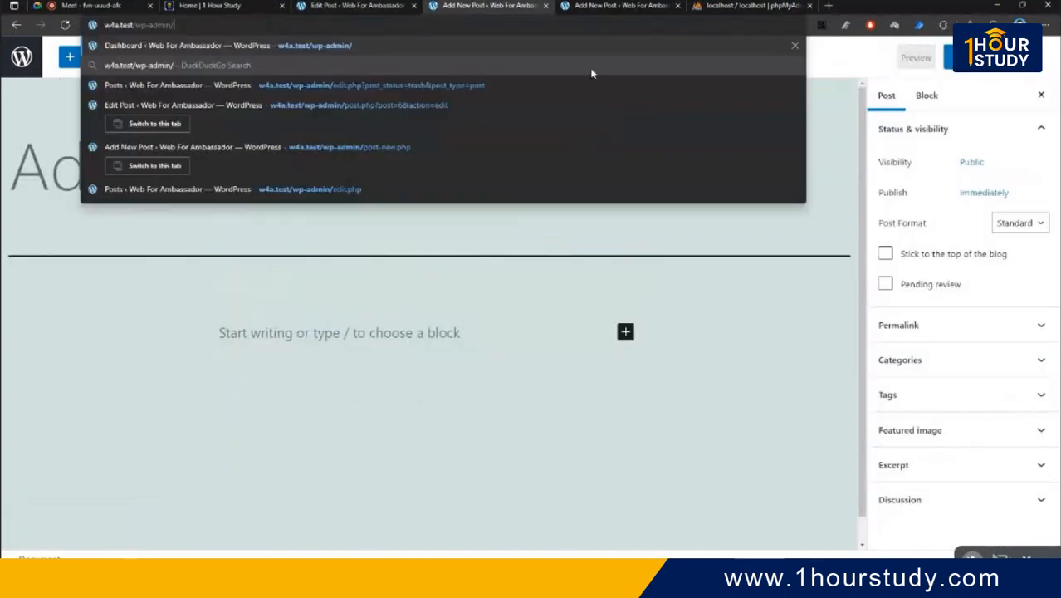
pyautogui.press('BackSpace')
pyautogui.press('BackSpace')
pyautogui.press('BackSpace')
pyautogui.press('BackSpace')
pyautogui.press('BackSpace')
pyautogui.press('BackSpace')
pyautogui.press('BackSpace')
pyautogui.press('BackSpace')
pyautogui.press('BackSpace')
pyautogui.press('Return')
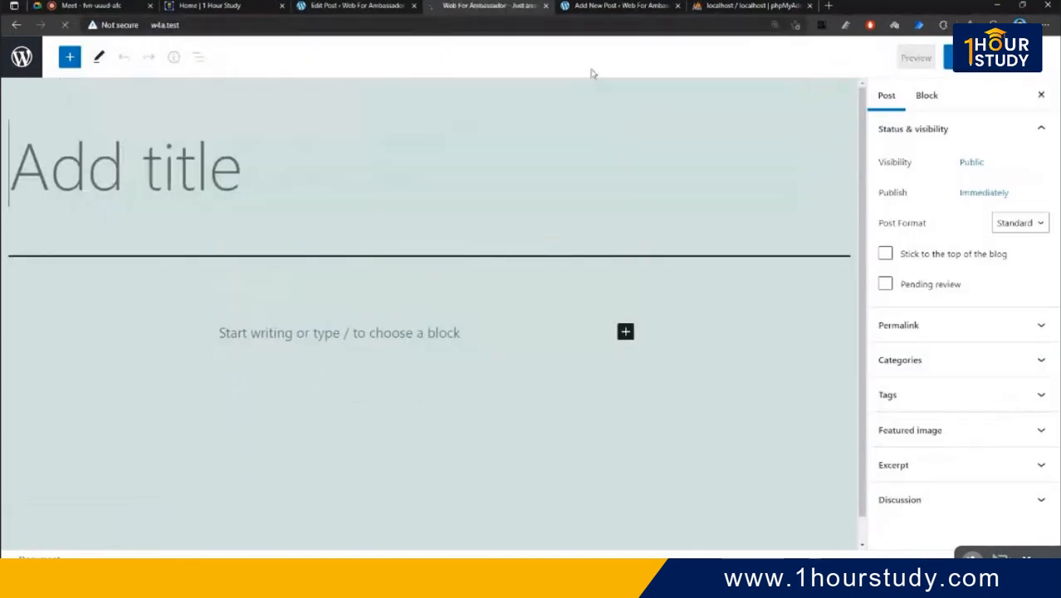
# - Open the live Testy post, then return to the editor and select the bg-danger class
pyautogui.click(383, 262)
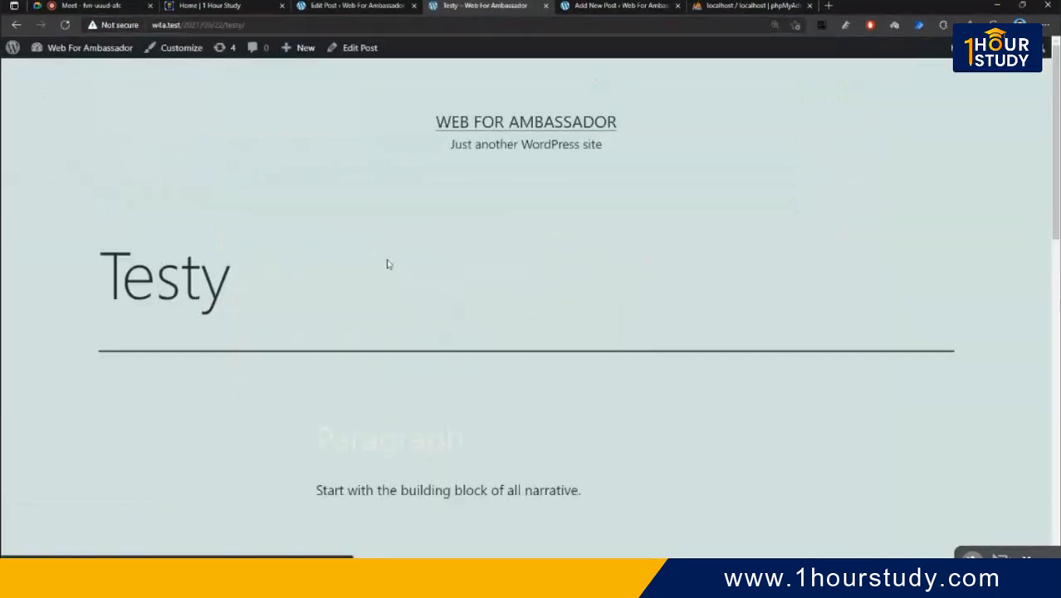
pyautogui.scroll(-3, 386, 264)
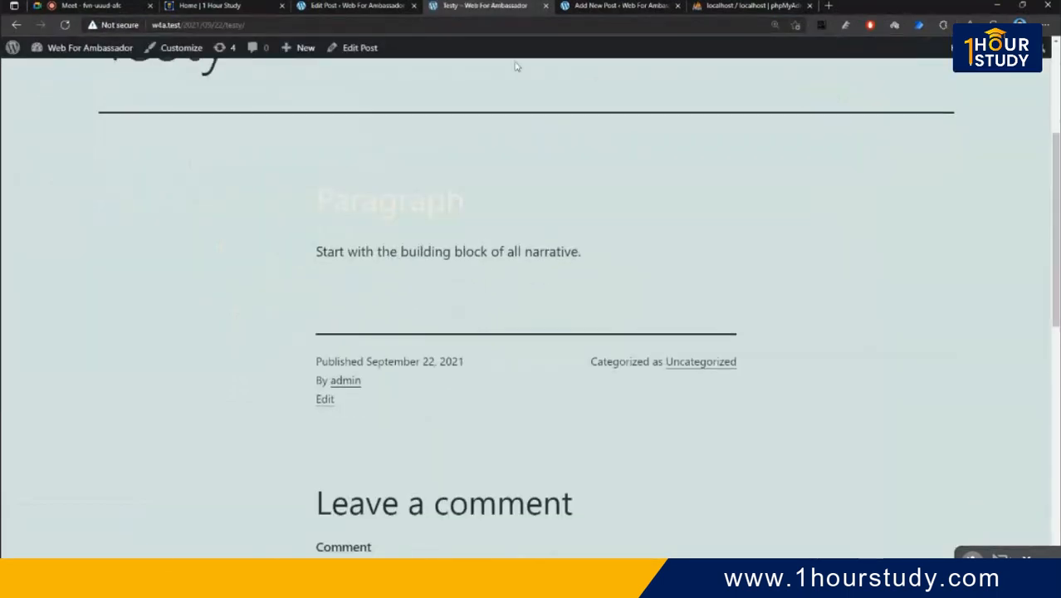
pyautogui.click(365, 5)
pyautogui.tripleClick(896, 502)
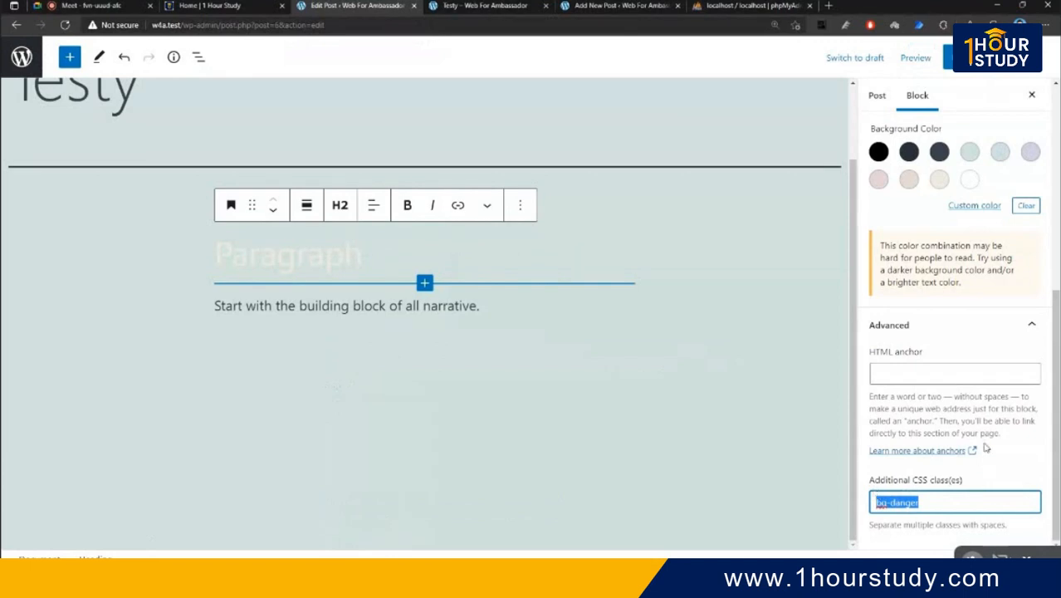
pyautogui.scroll(5, 980, 205)
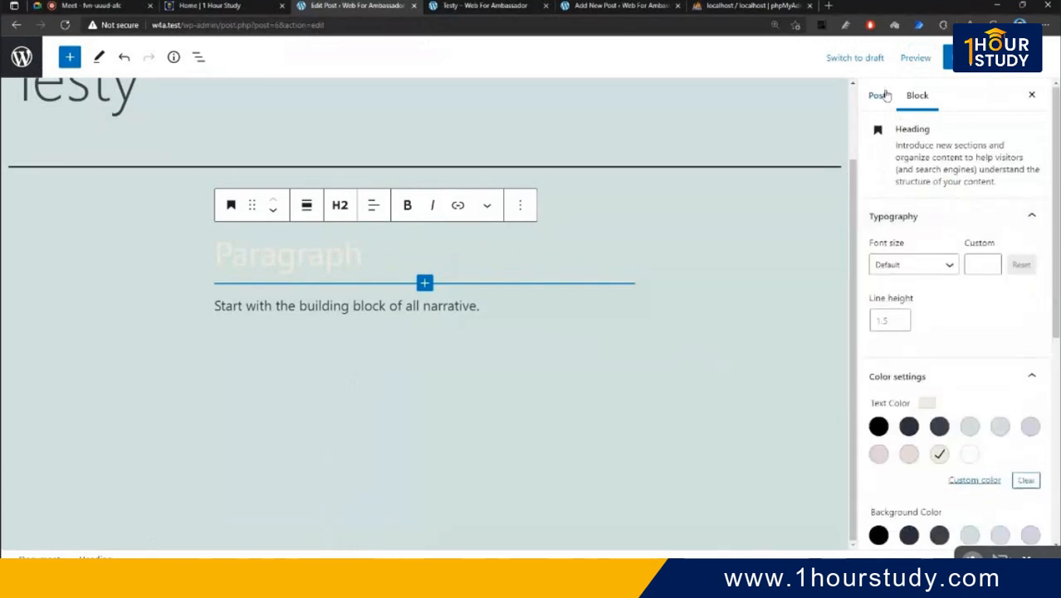
# - In the Post sidebar, check Public visibility and the September 22, 2021 publish date unchanged
pyautogui.click(878, 95)
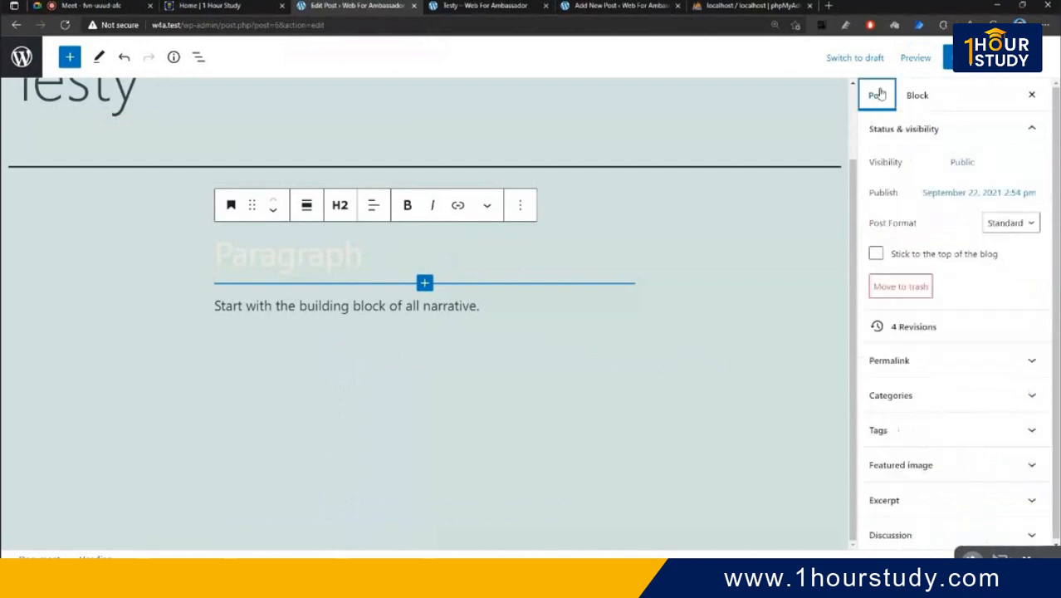
pyautogui.scroll(1, 415, 349)
pyautogui.scroll(1, 695, 382)
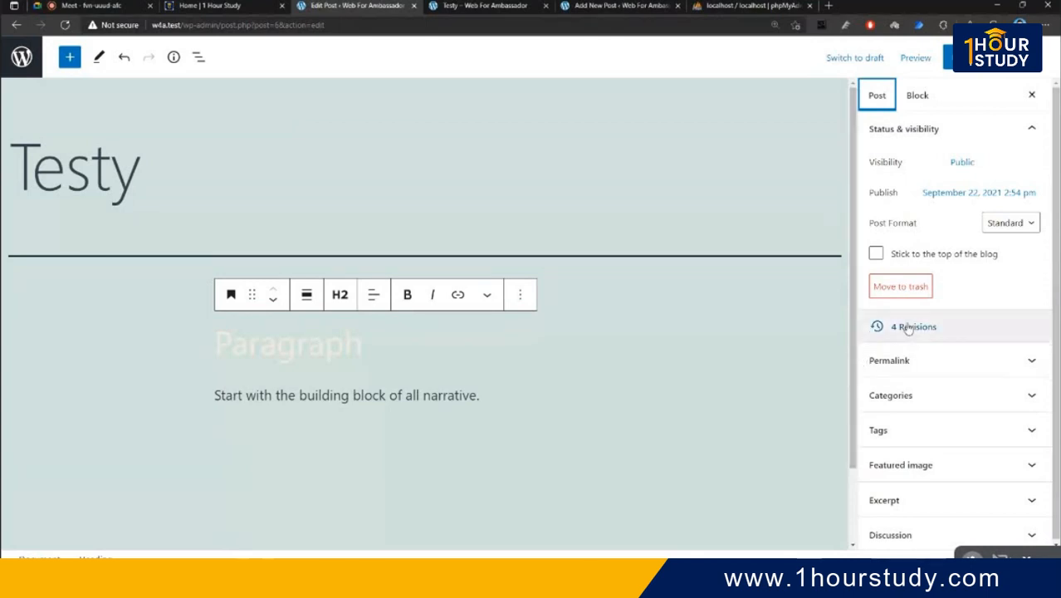
pyautogui.click(973, 164)
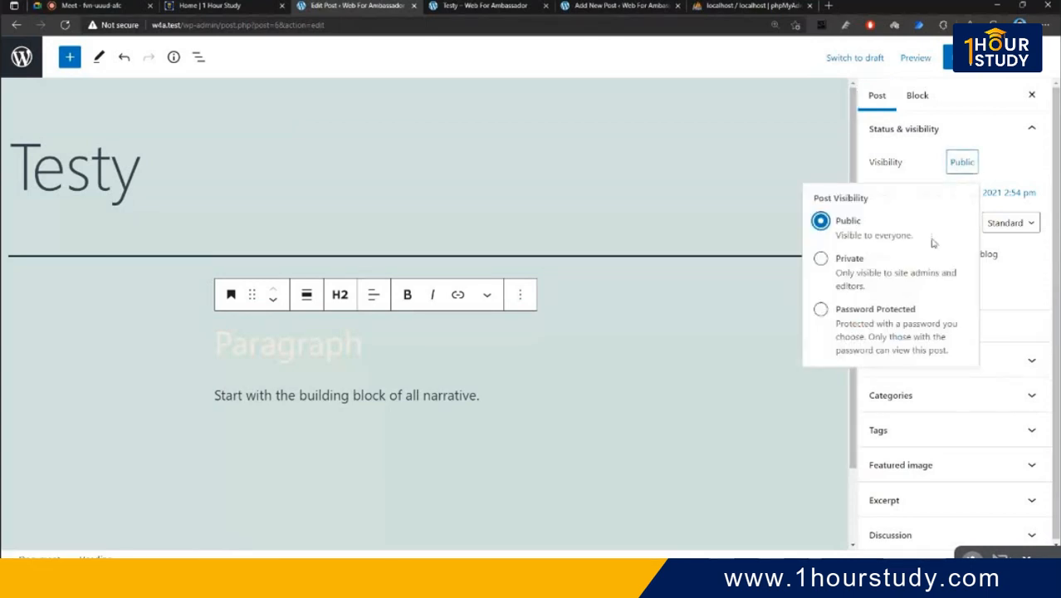
pyautogui.click(1002, 288)
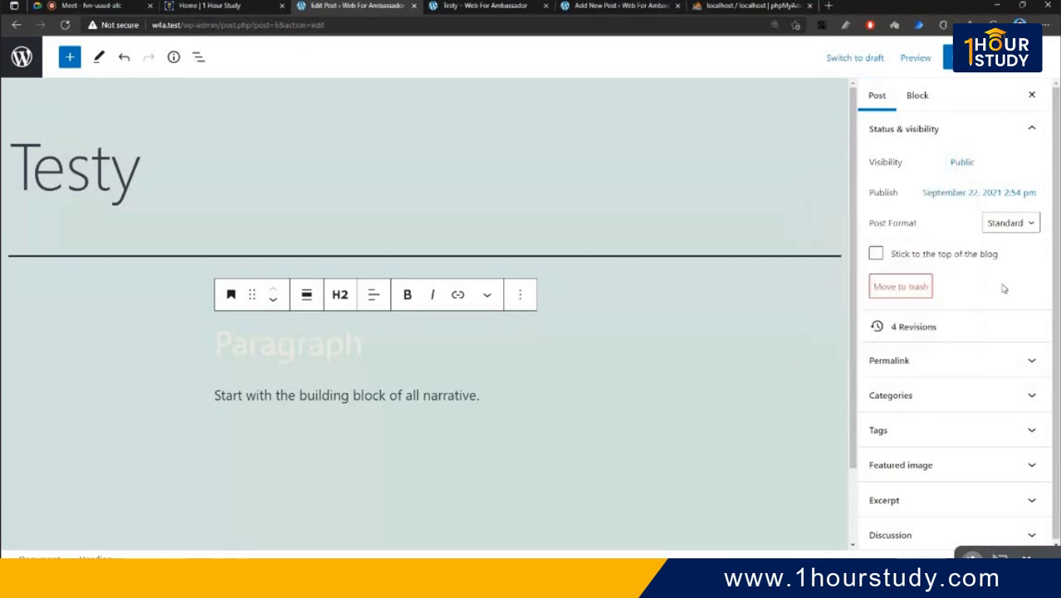
pyautogui.click(948, 196)
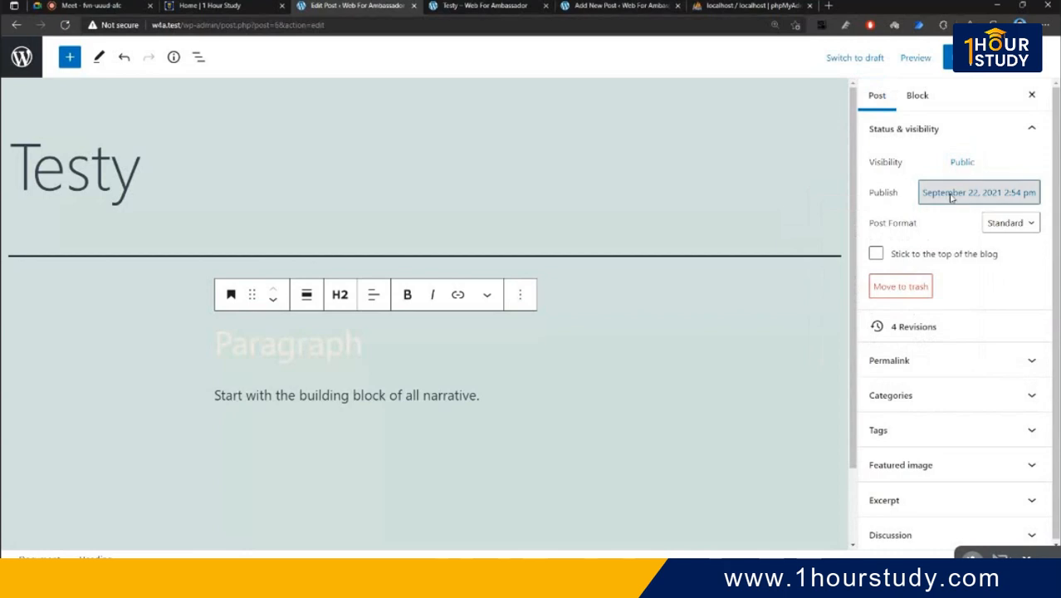
pyautogui.click(1032, 296)
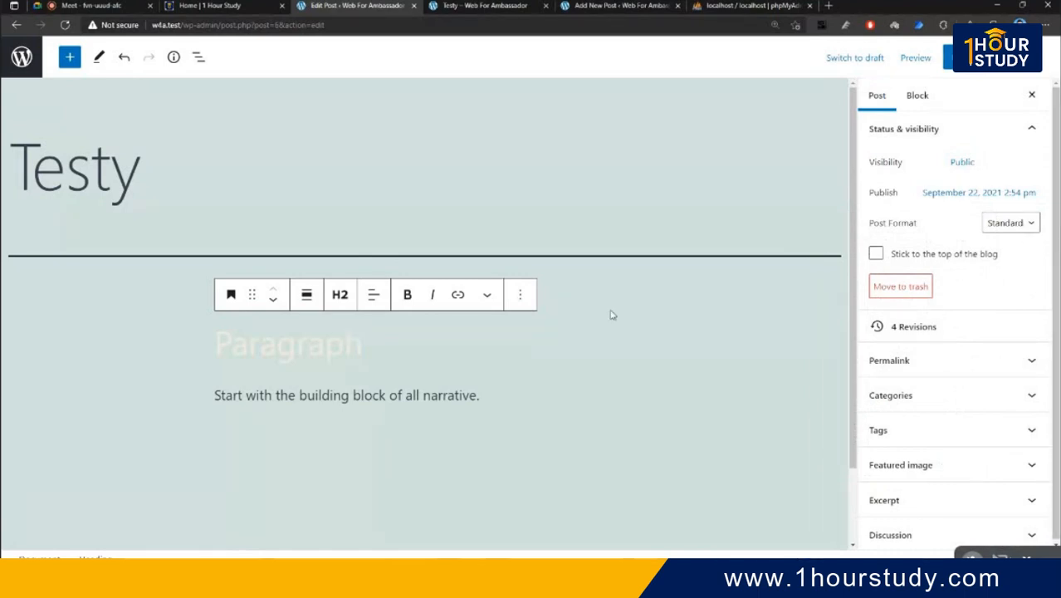
pyautogui.click(1032, 224)
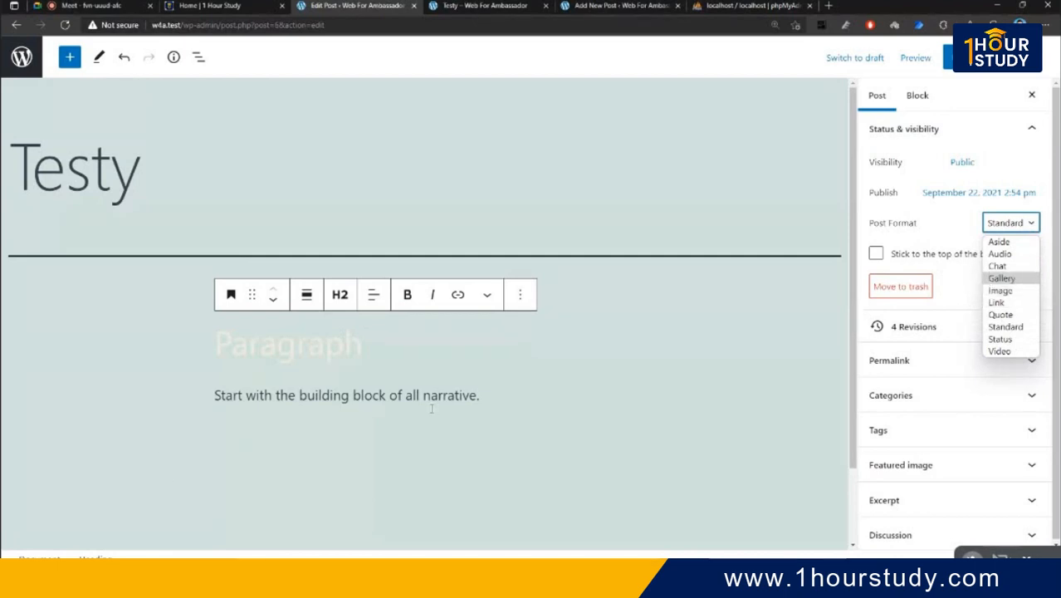
pyautogui.moveTo(452, 374)
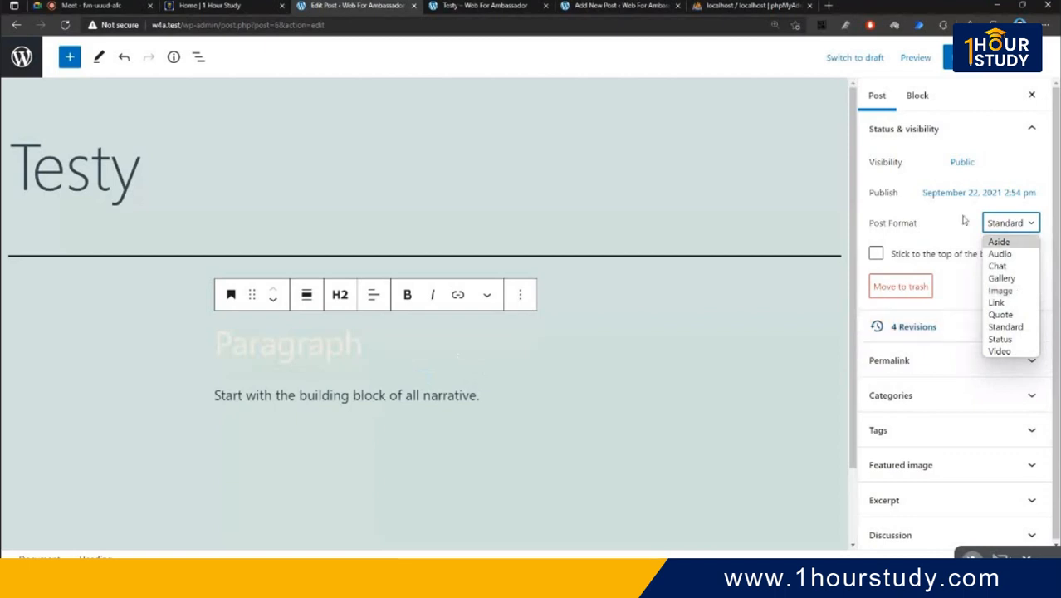
pyautogui.click(1037, 230)
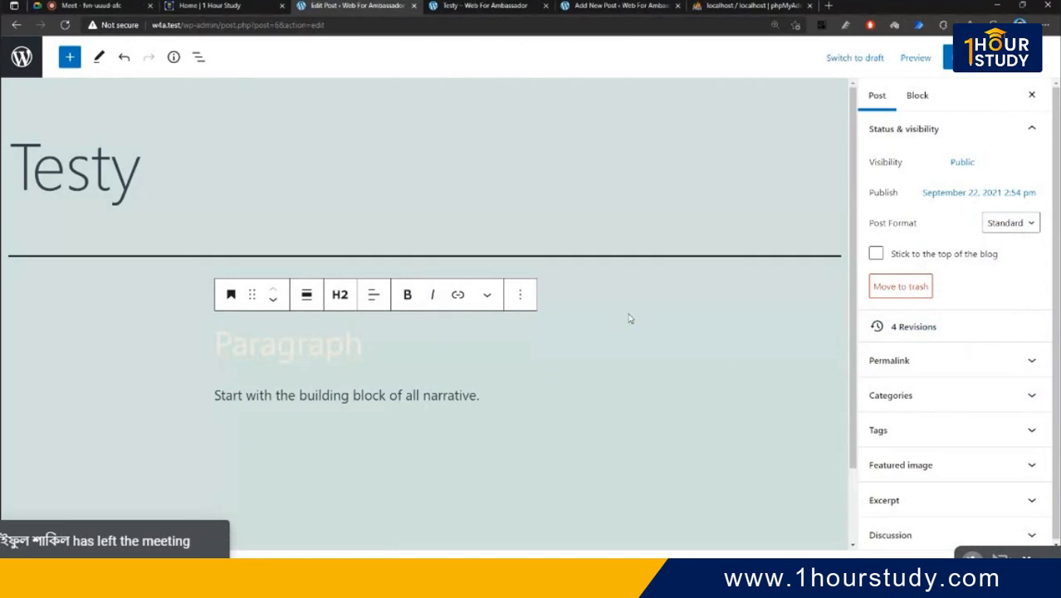
pyautogui.click(959, 333)
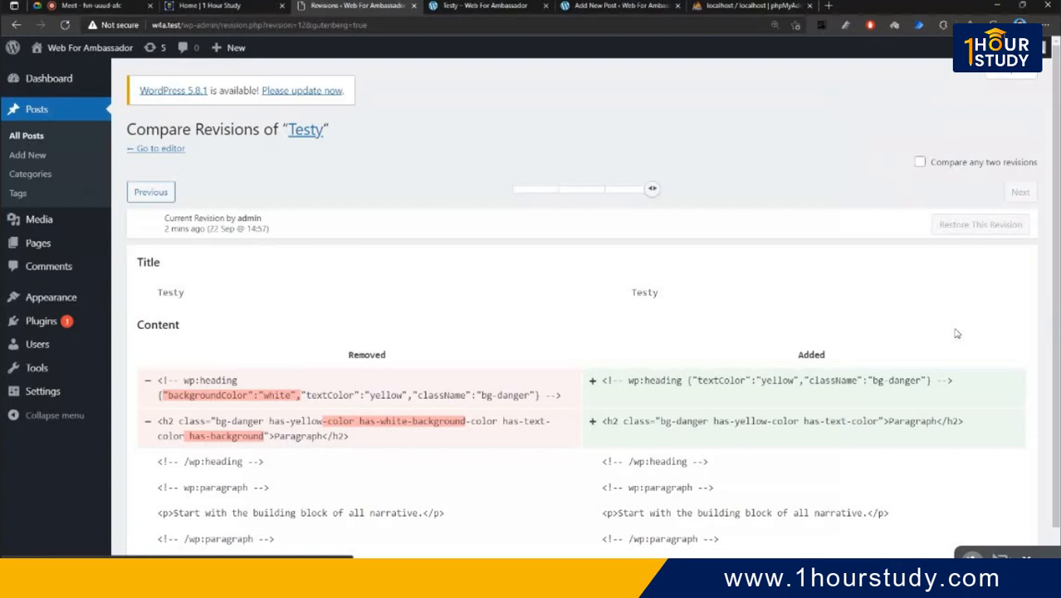
pyautogui.scroll(-1, 945, 327)
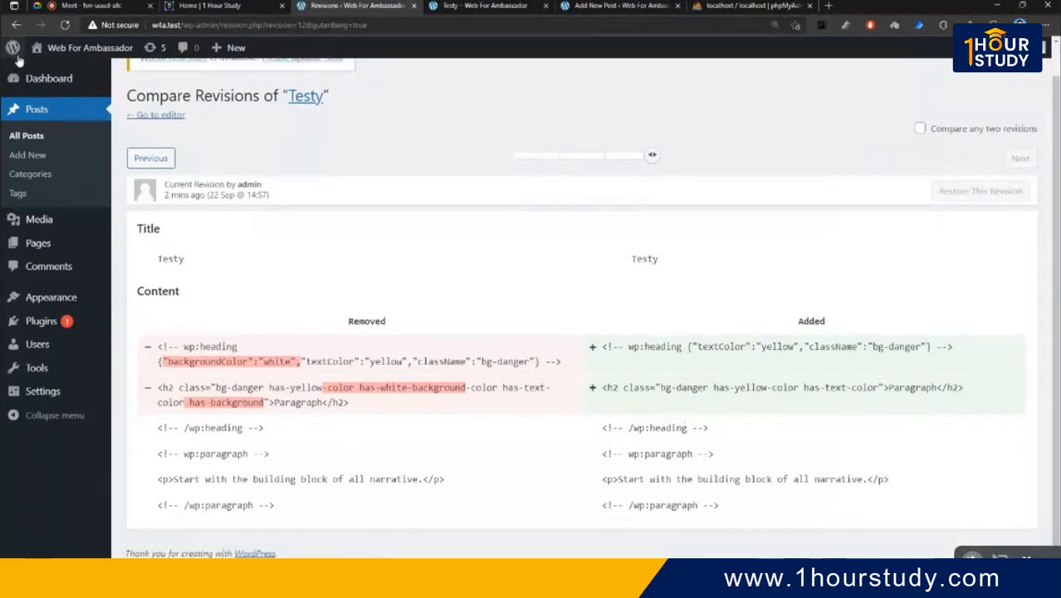
pyautogui.click(15, 24)
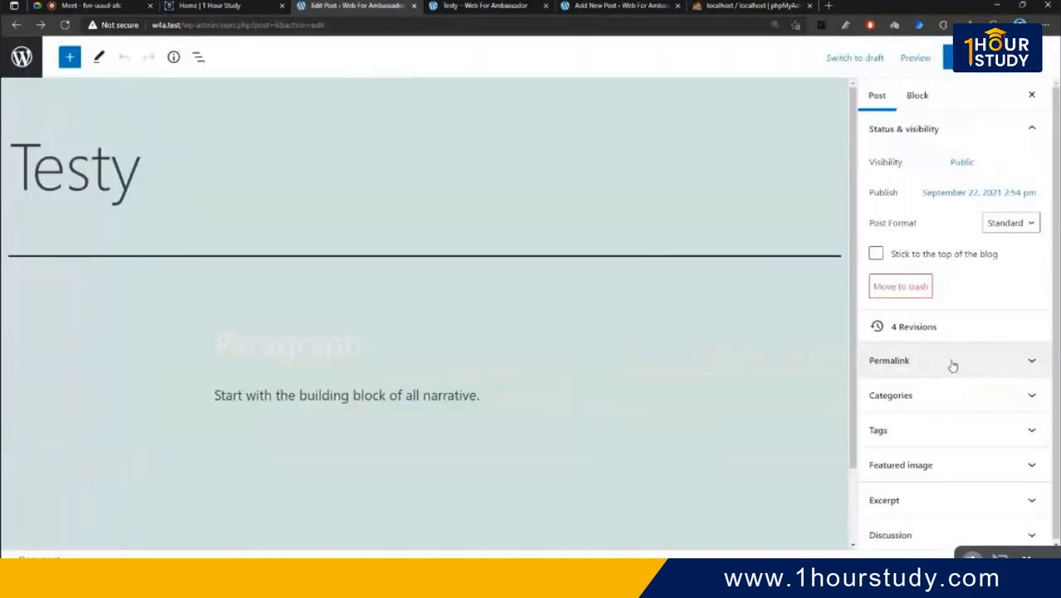
# - Change the Testy post's URL slug from 'testy' to 'testies'
pyautogui.click(952, 363)
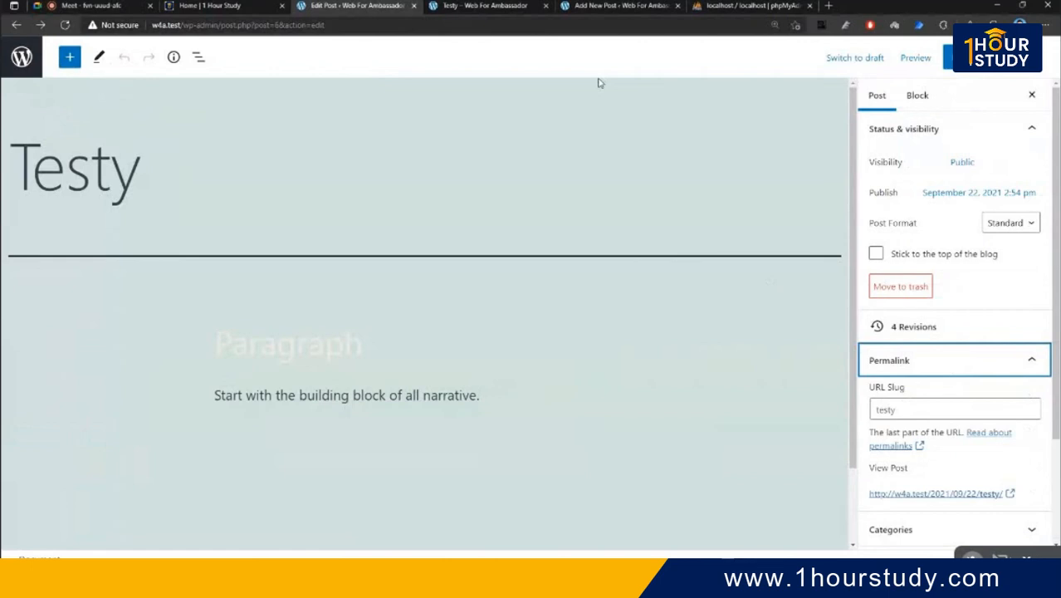
pyautogui.scroll(-3, 938, 371)
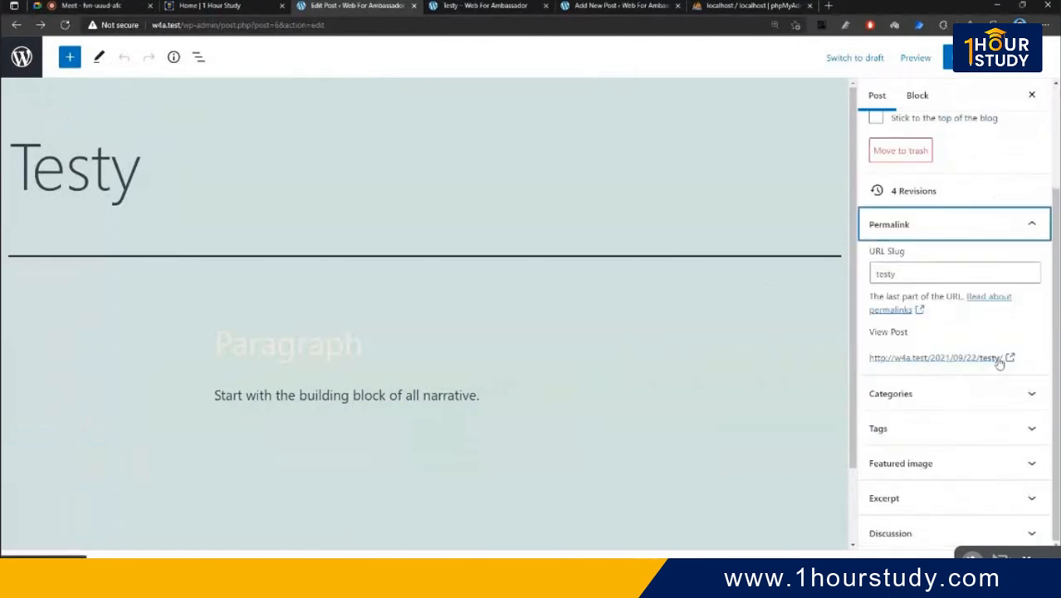
pyautogui.click(927, 279)
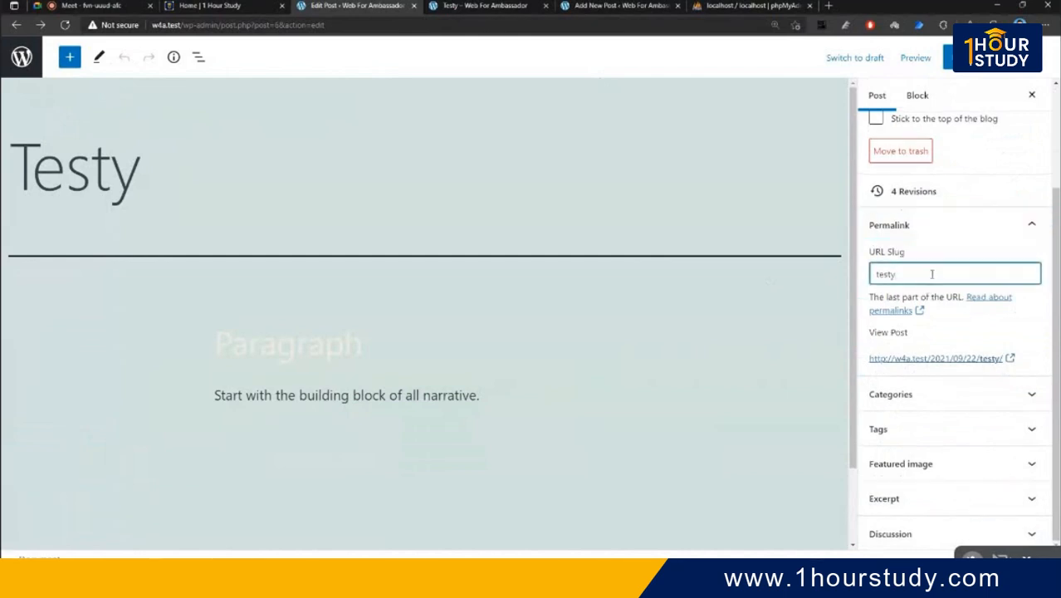
pyautogui.press('BackSpace')
pyautogui.write('ies')
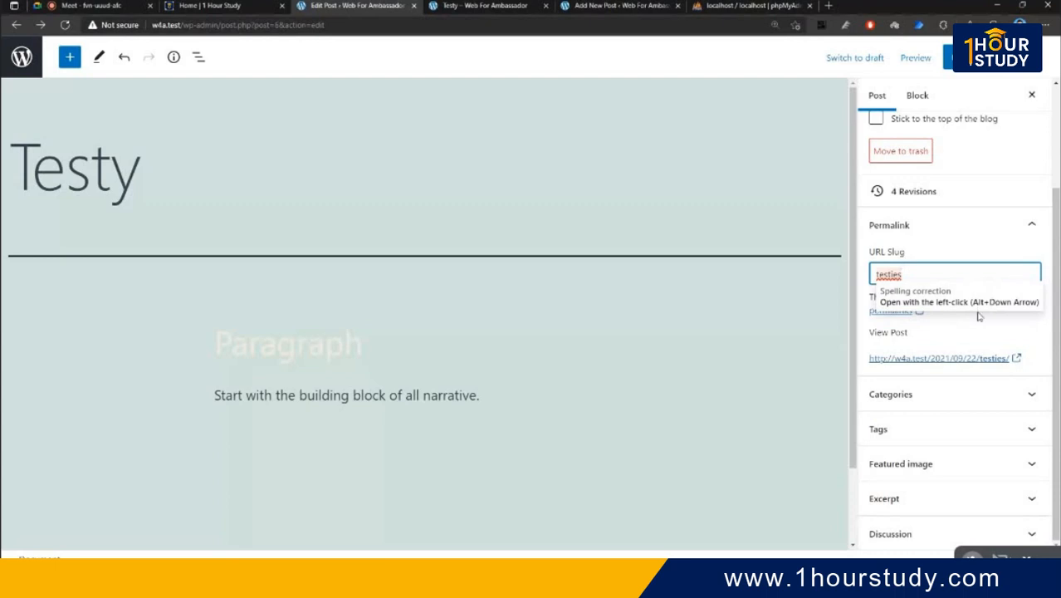
pyautogui.click(962, 296)
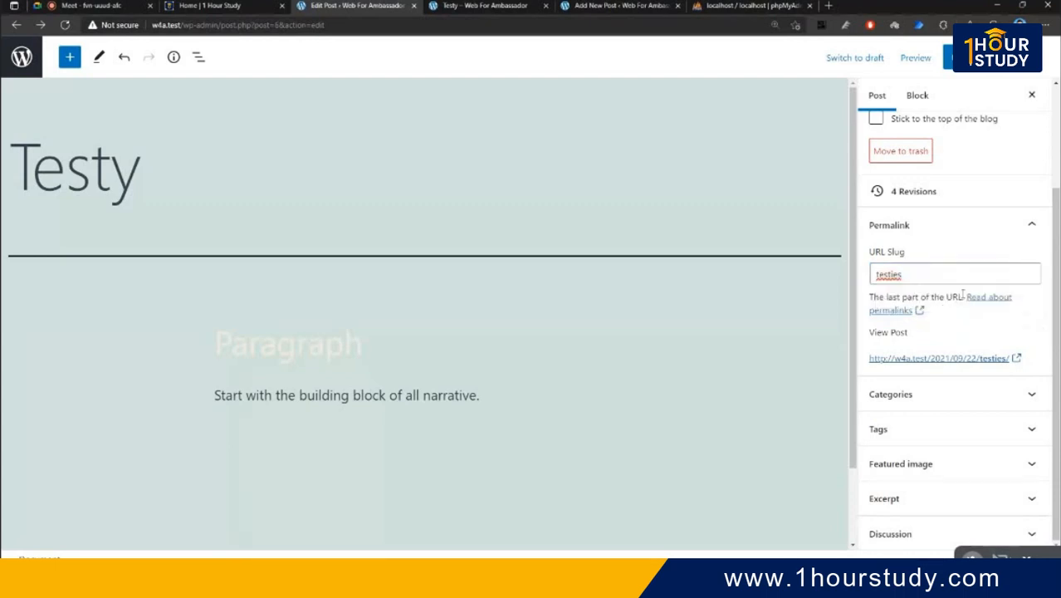
pyautogui.click(963, 233)
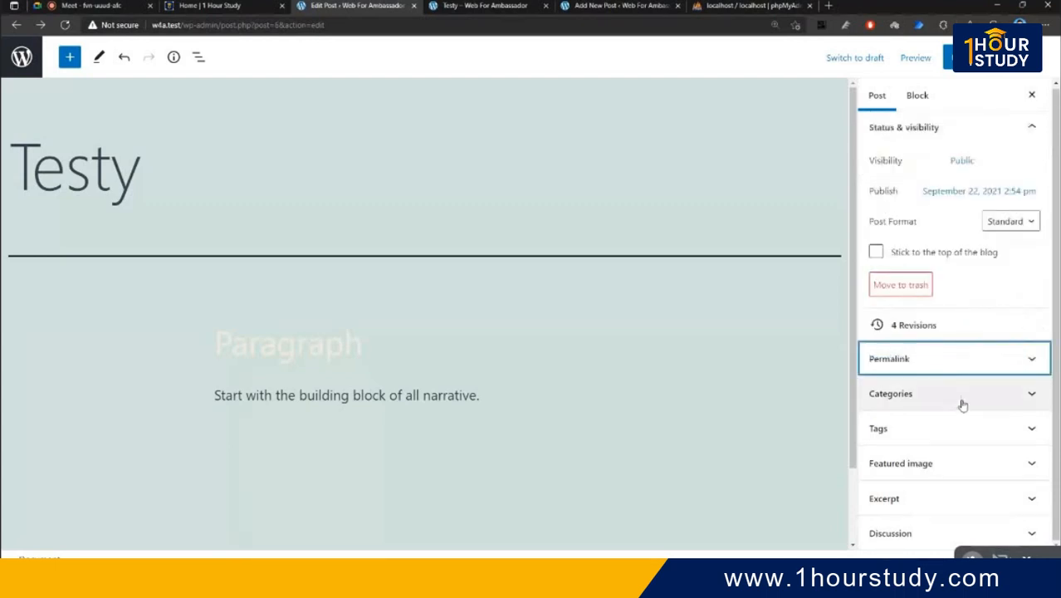
# - Create a new category named 'test' from the post's Categories panel
pyautogui.click(961, 403)
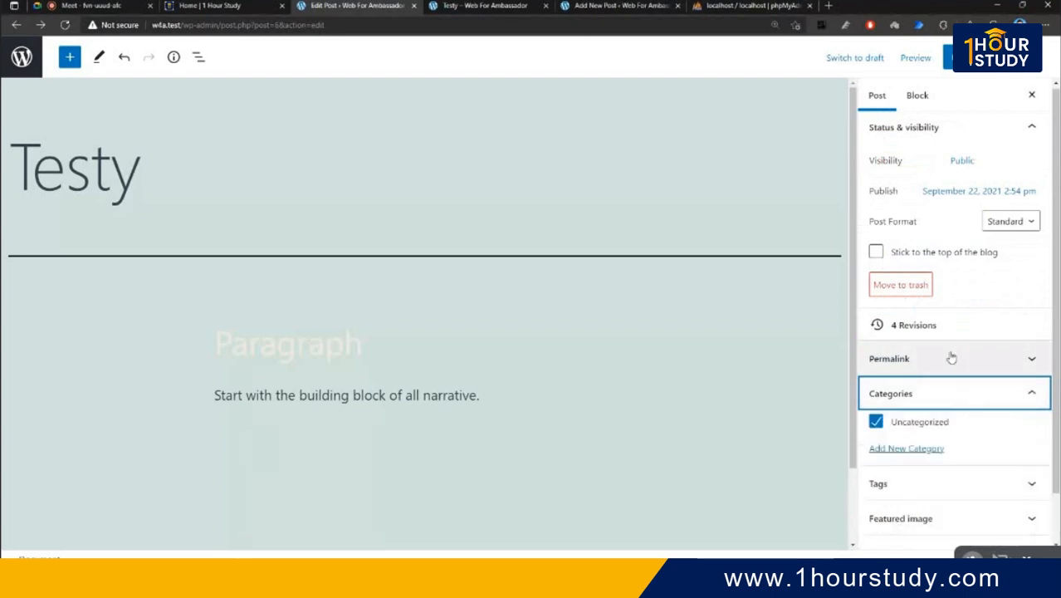
pyautogui.scroll(-1, 953, 341)
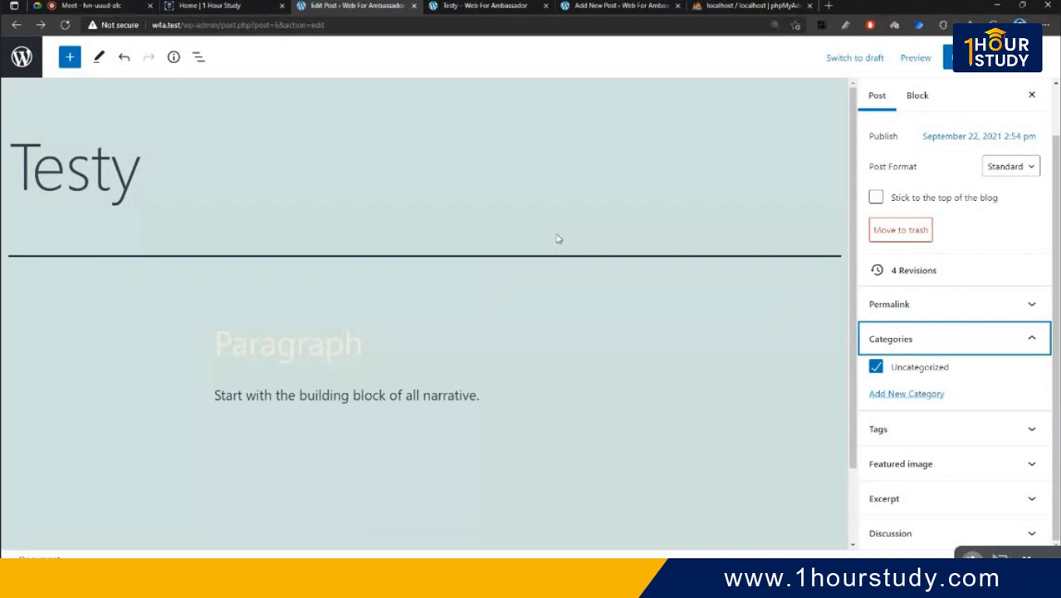
pyautogui.click(918, 395)
pyautogui.click(945, 434)
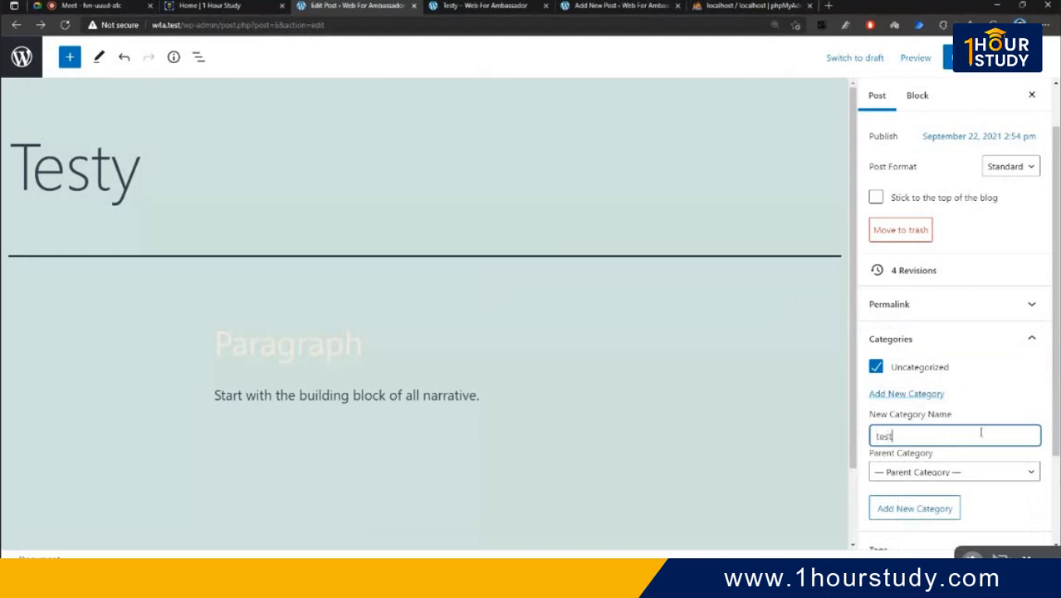
pyautogui.click(945, 511)
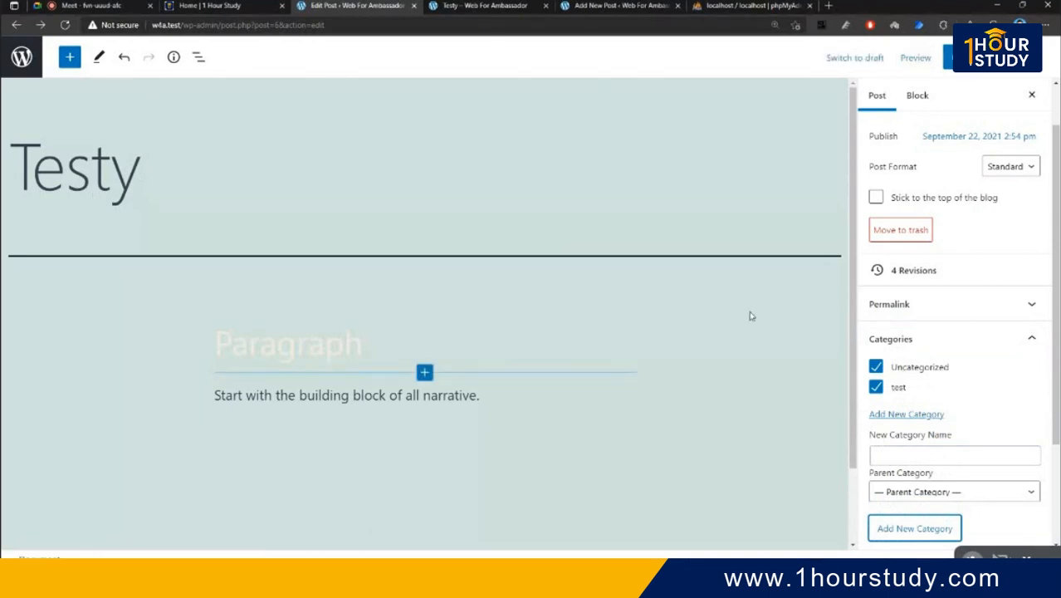
# - Leave both Uncategorized and test unticked for the Testy post
pyautogui.click(875, 369)
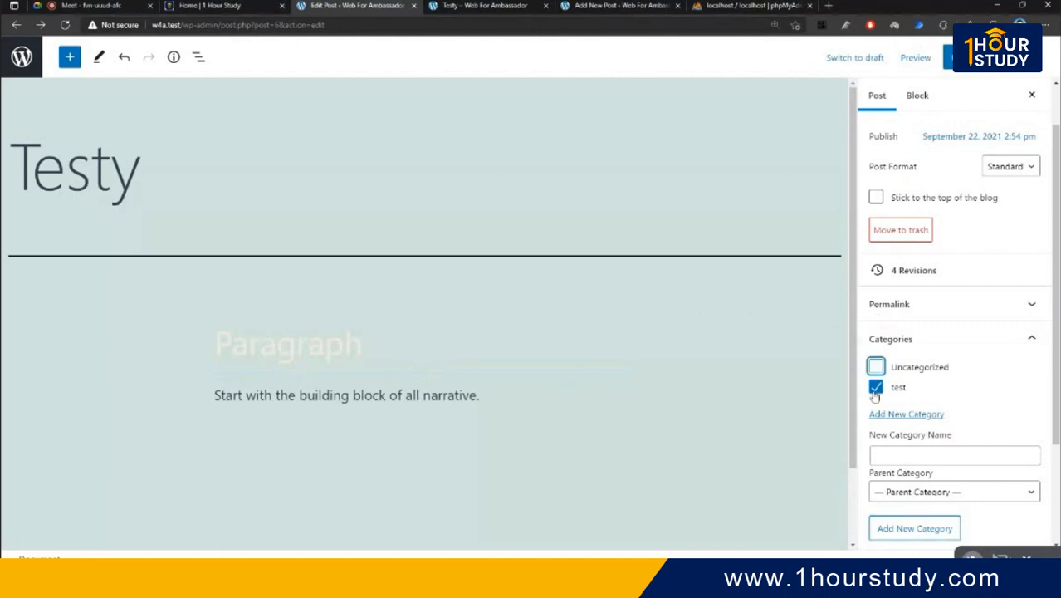
pyautogui.click(875, 387)
pyautogui.click(876, 388)
pyautogui.scroll(-3, 947, 367)
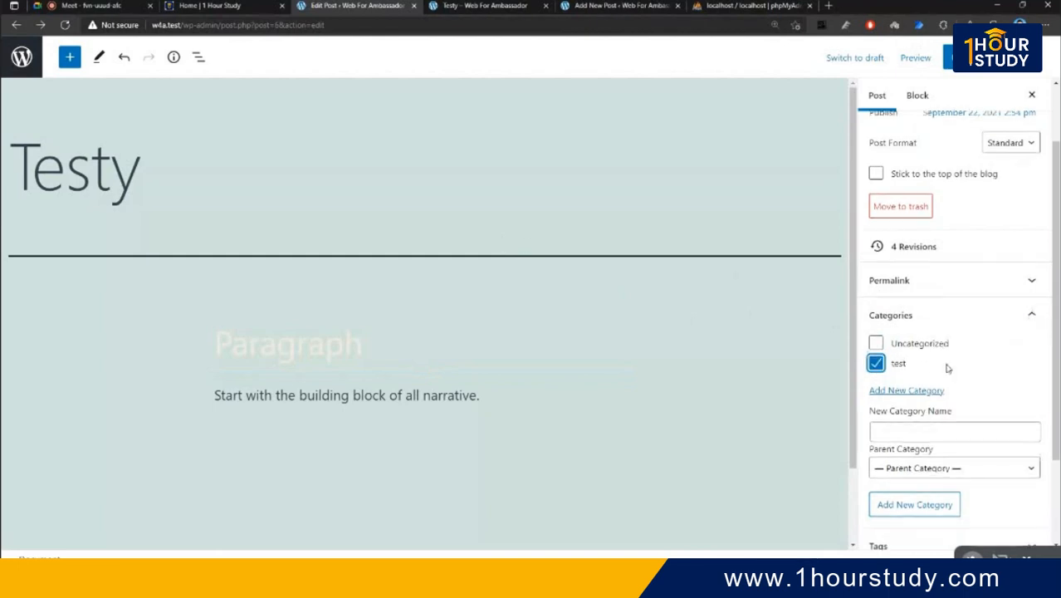
pyautogui.click(875, 247)
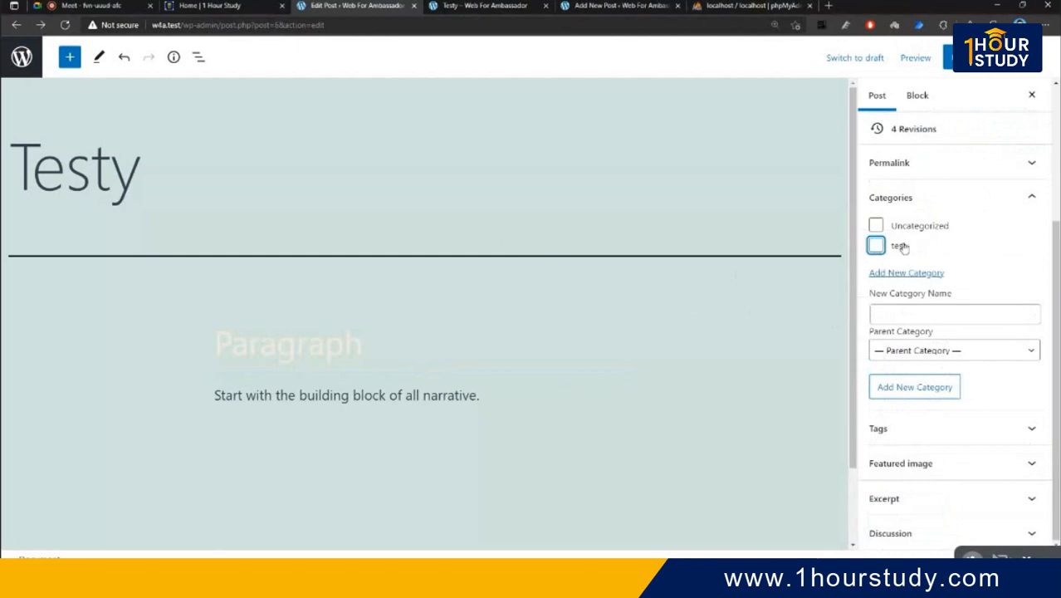
pyautogui.click(930, 197)
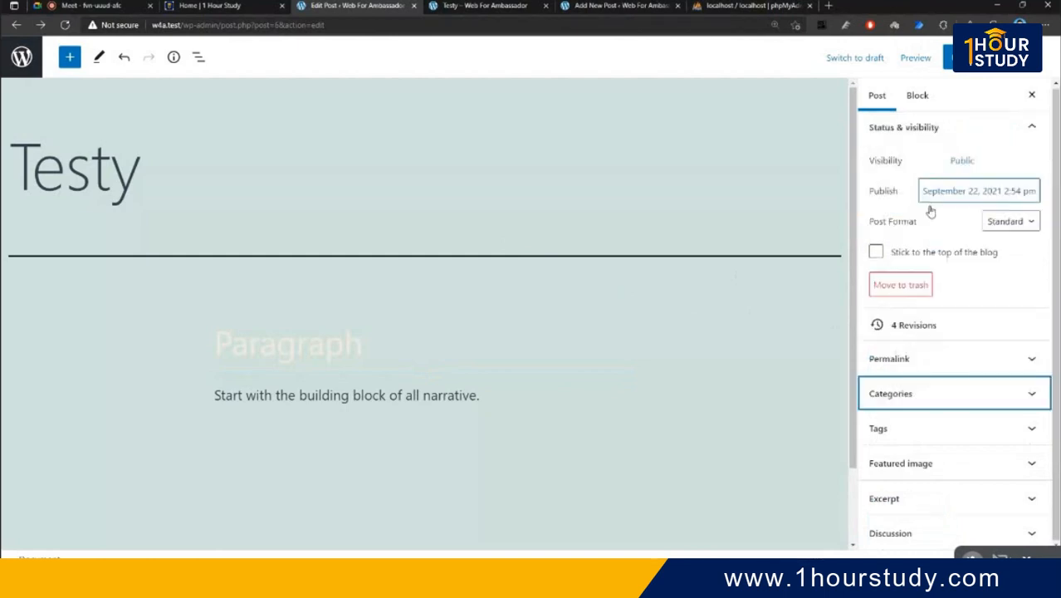
# - Add the tag 'taga' to Testy, removing the stray second tag 'dcgfdch'
pyautogui.click(936, 429)
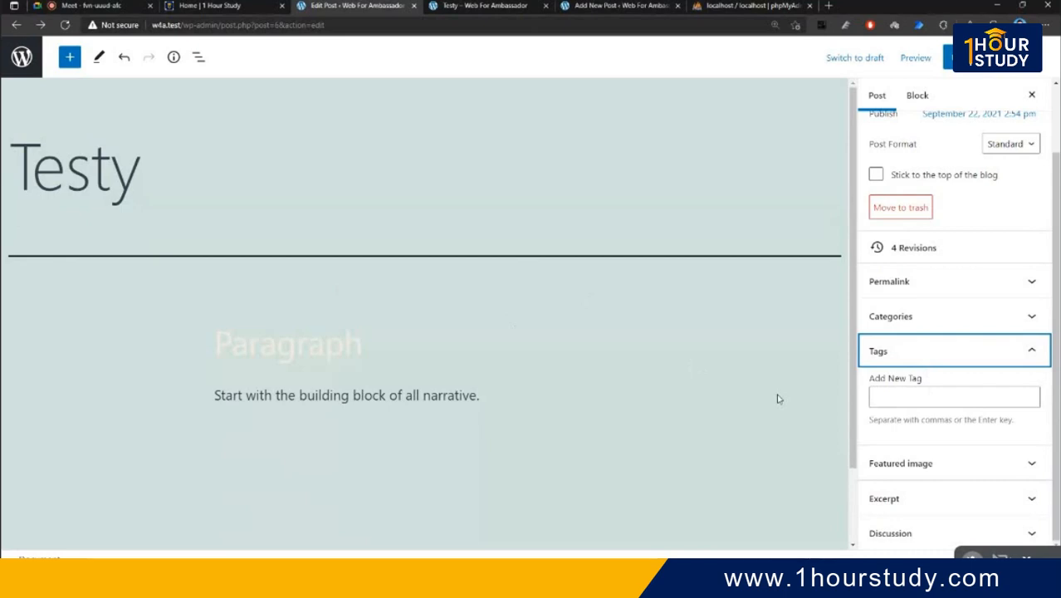
pyautogui.click(959, 400)
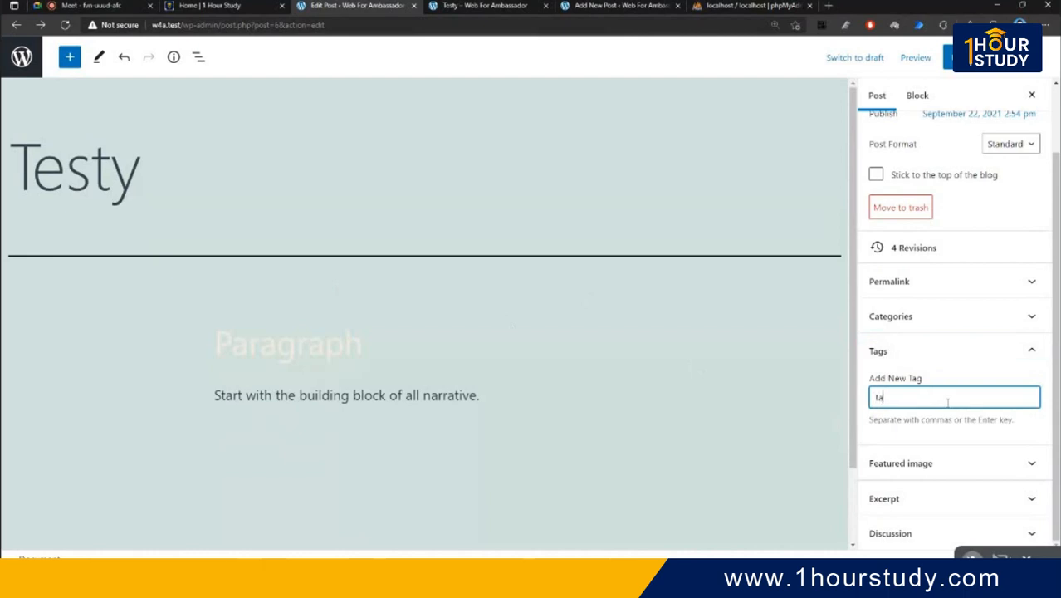
pyautogui.write('taga')
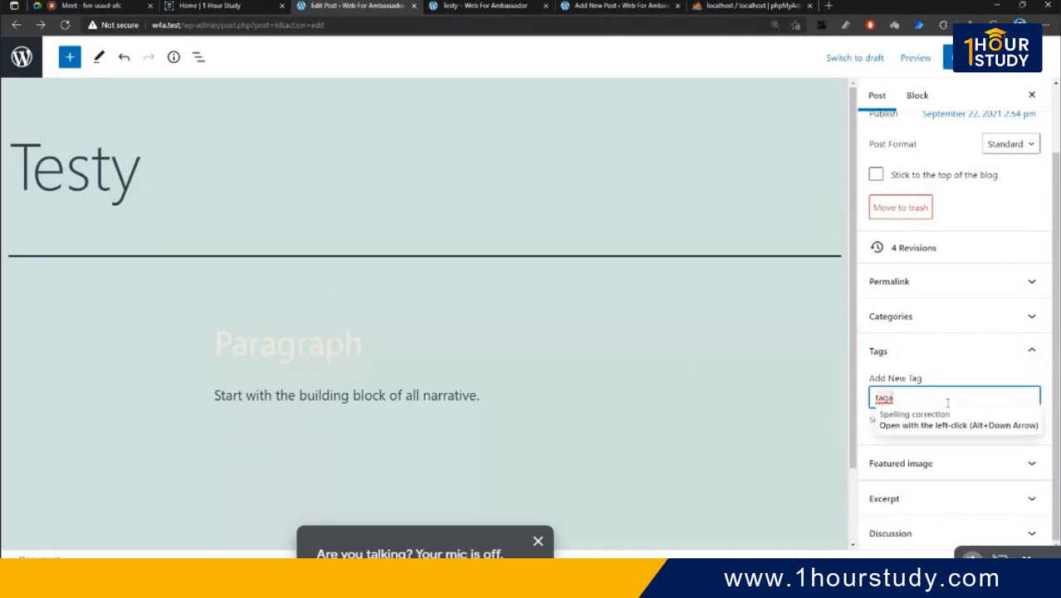
pyautogui.press('Return')
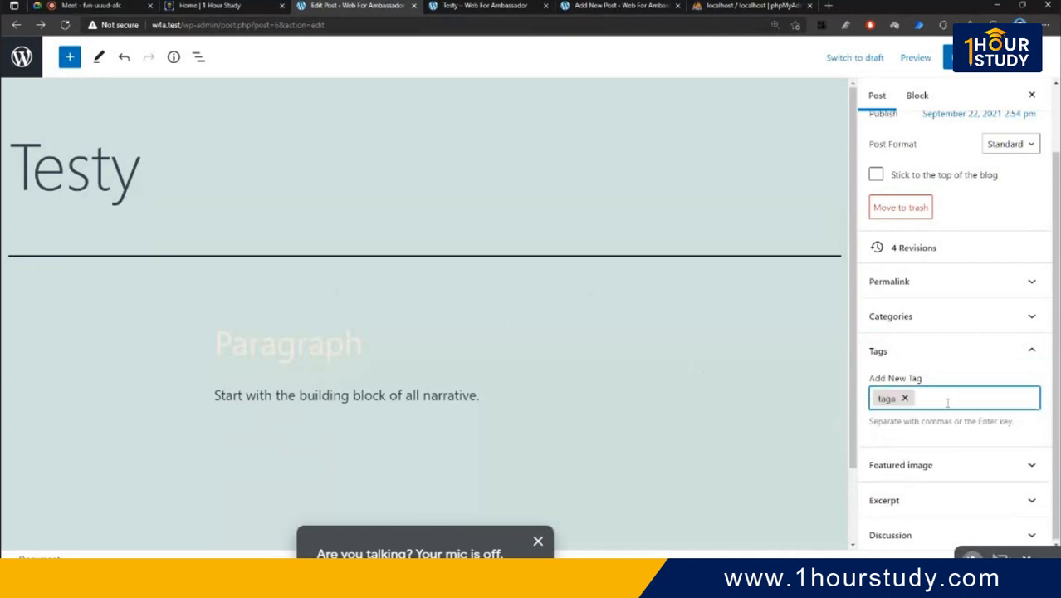
pyautogui.write('dcgfdch')
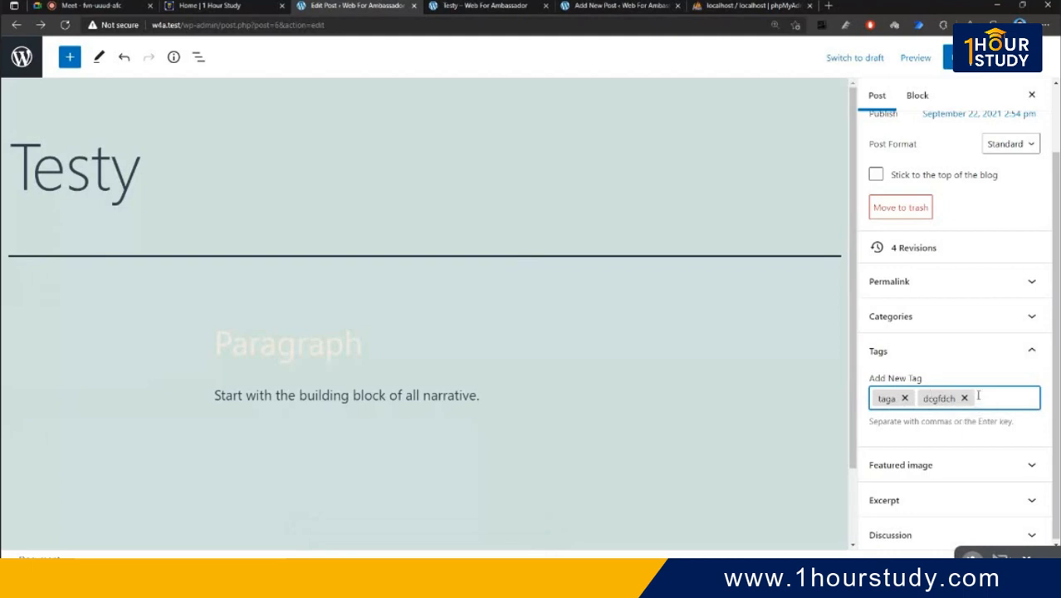
pyautogui.click(963, 397)
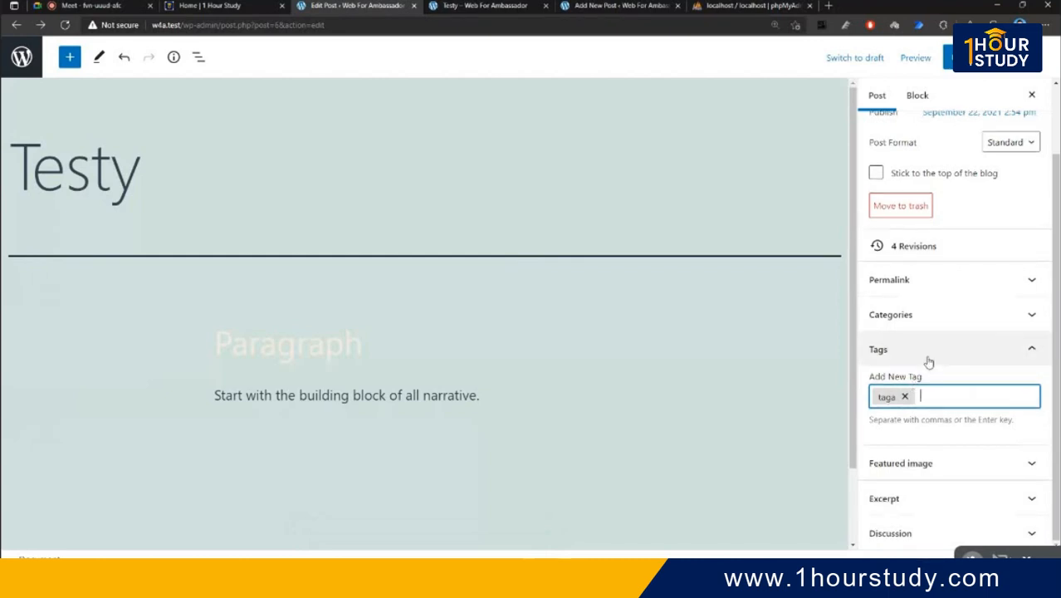
pyautogui.click(929, 362)
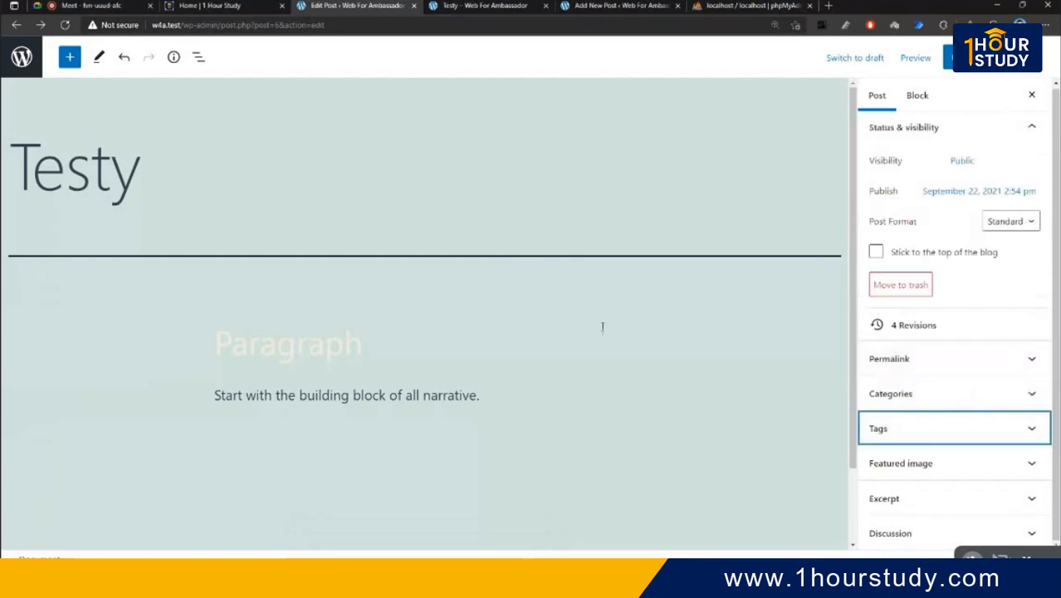
# - Expand Featured image, review the live Testy post up to its header, and open a blank tab
pyautogui.click(948, 469)
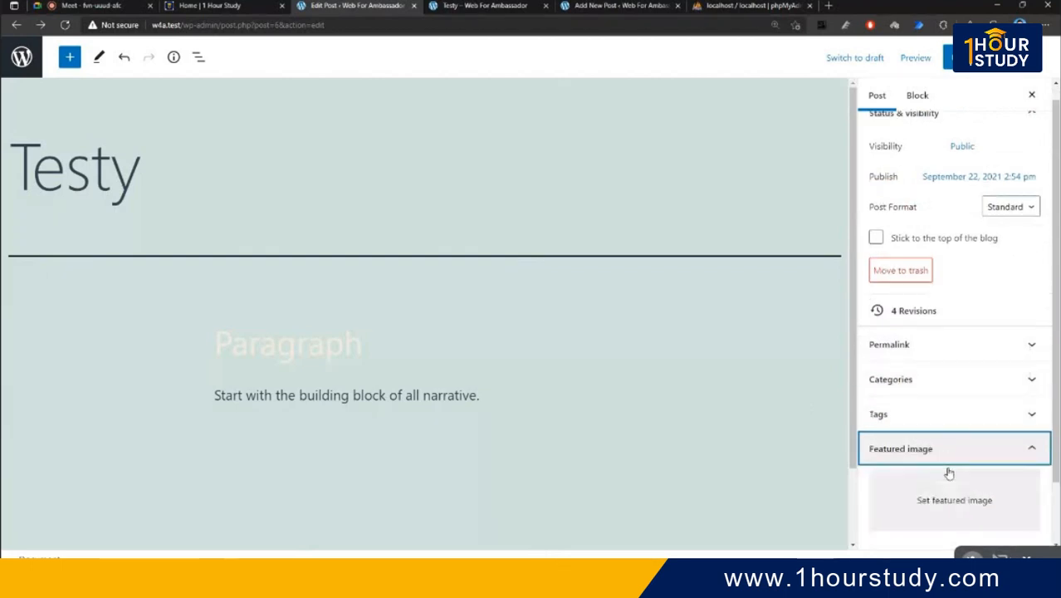
pyautogui.click(488, 6)
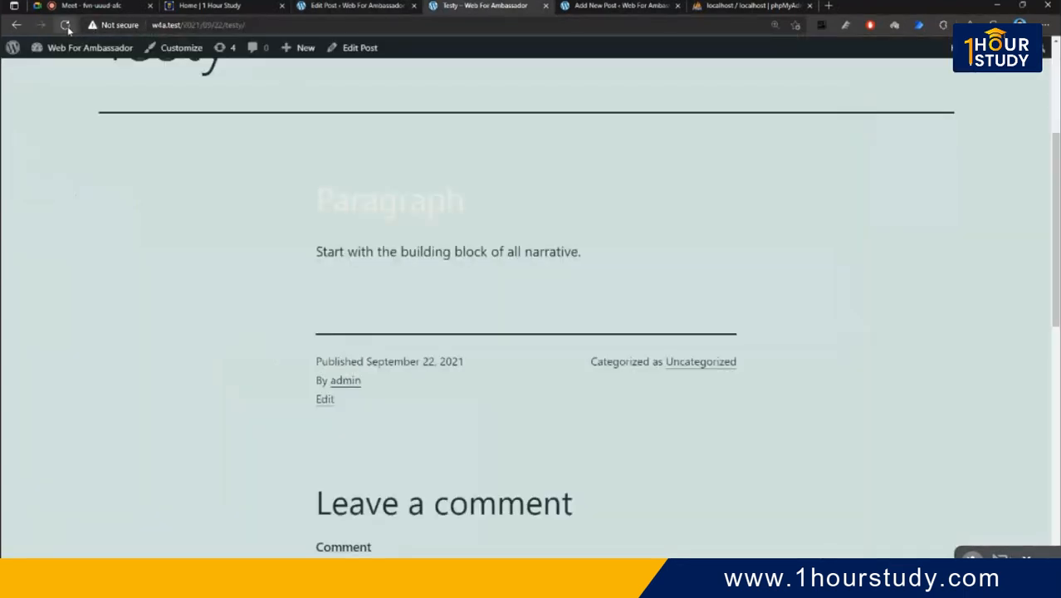
pyautogui.scroll(2, 484, 182)
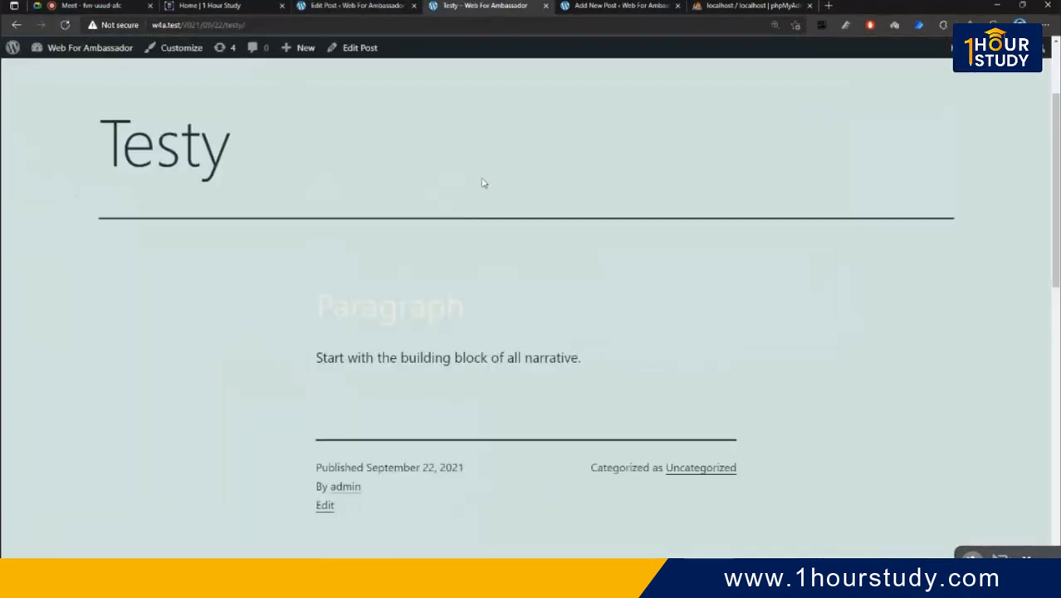
pyautogui.scroll(2, 484, 183)
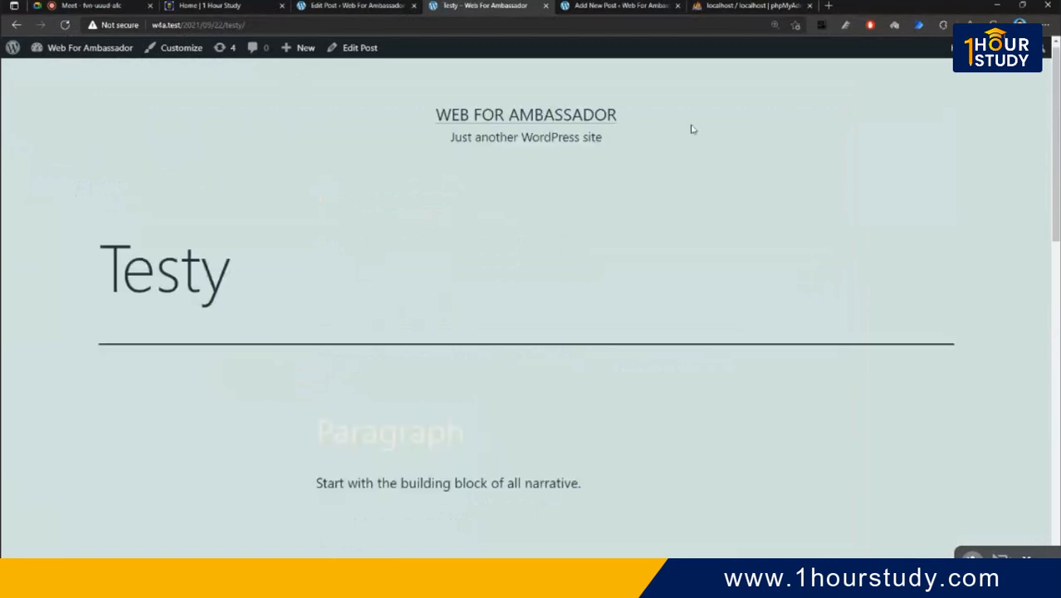
pyautogui.click(827, 6)
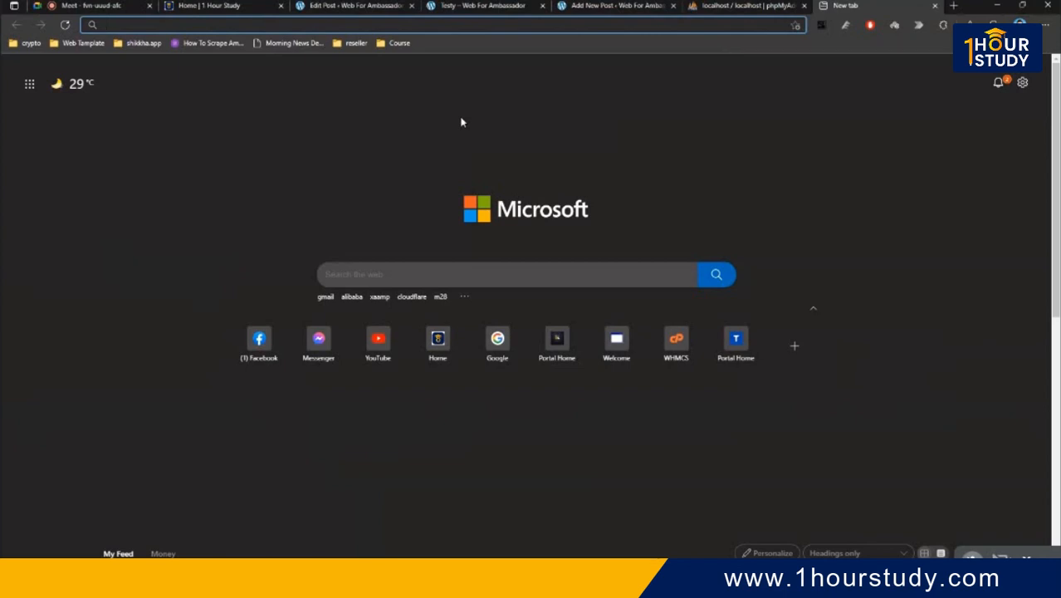
# - Load timeswithnews.com in the new tab, browse it, then go back to the Testy post
pyautogui.write('timeswithnews.com')
pyautogui.press('Return')
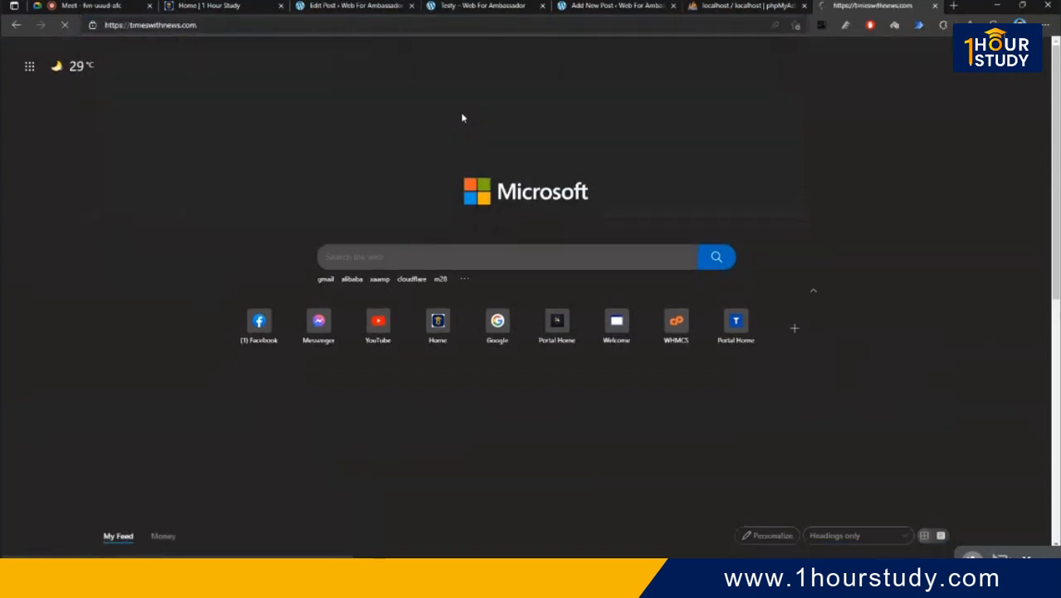
pyautogui.scroll(-6, 463, 117)
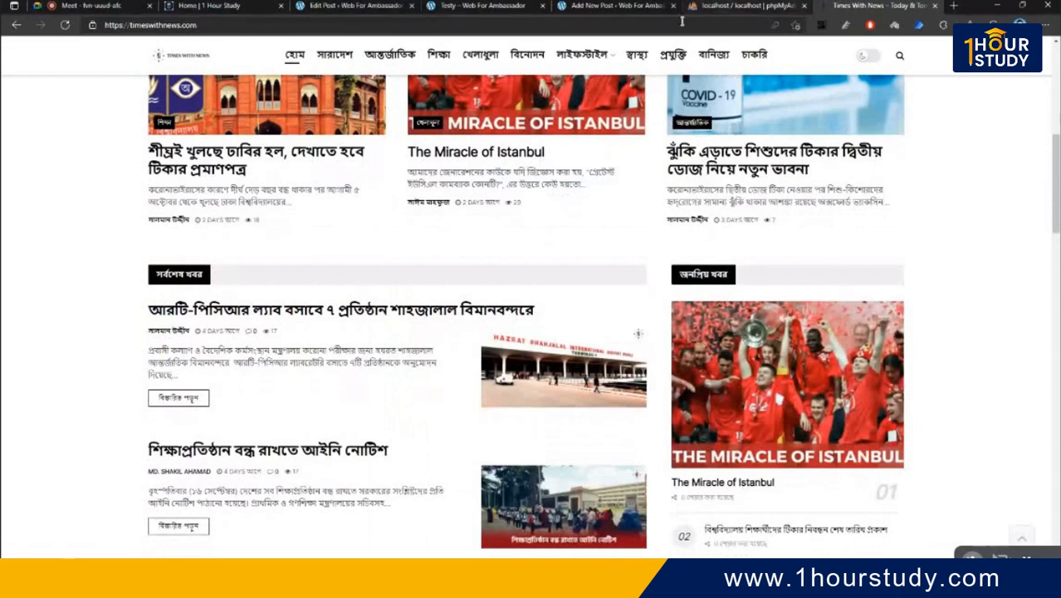
pyautogui.click(486, 6)
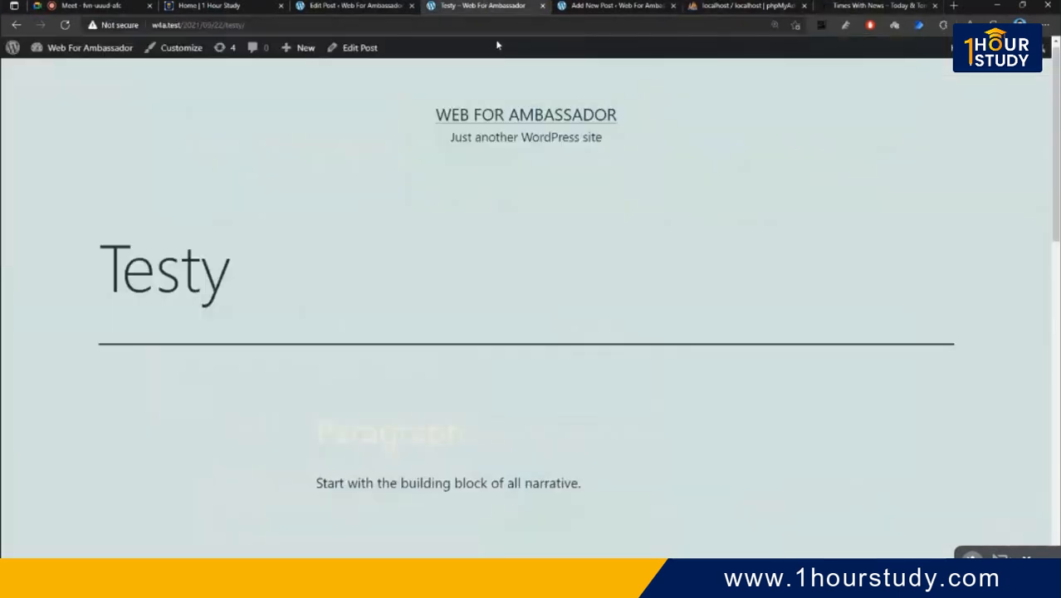
# - Upload Screenshot-2021-09-22-194911.png from the computer through the Testy post's featured image picker
pyautogui.click(332, 6)
pyautogui.scroll(-2, 963, 398)
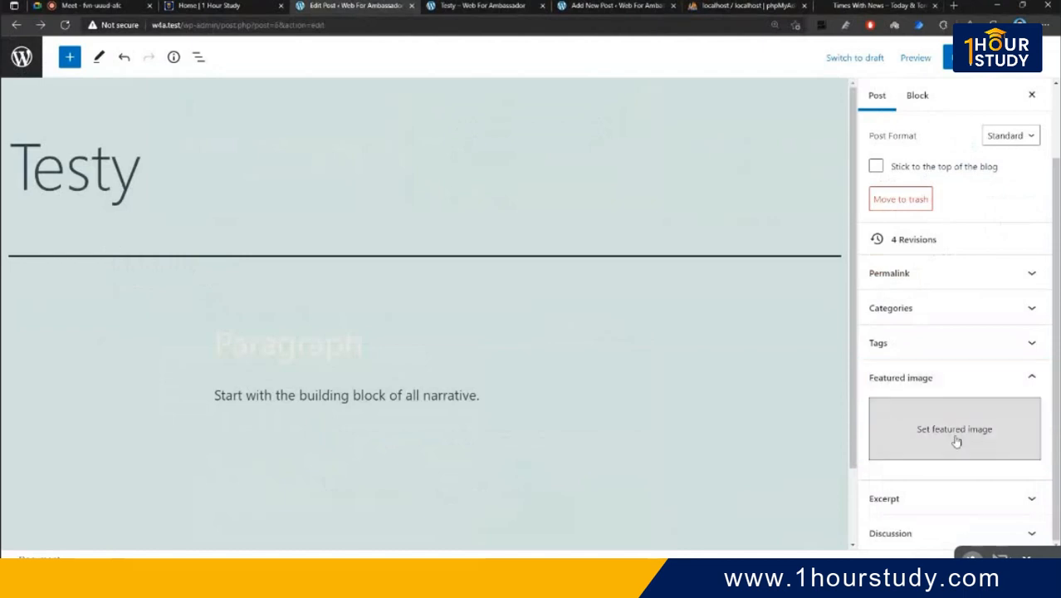
pyautogui.click(956, 431)
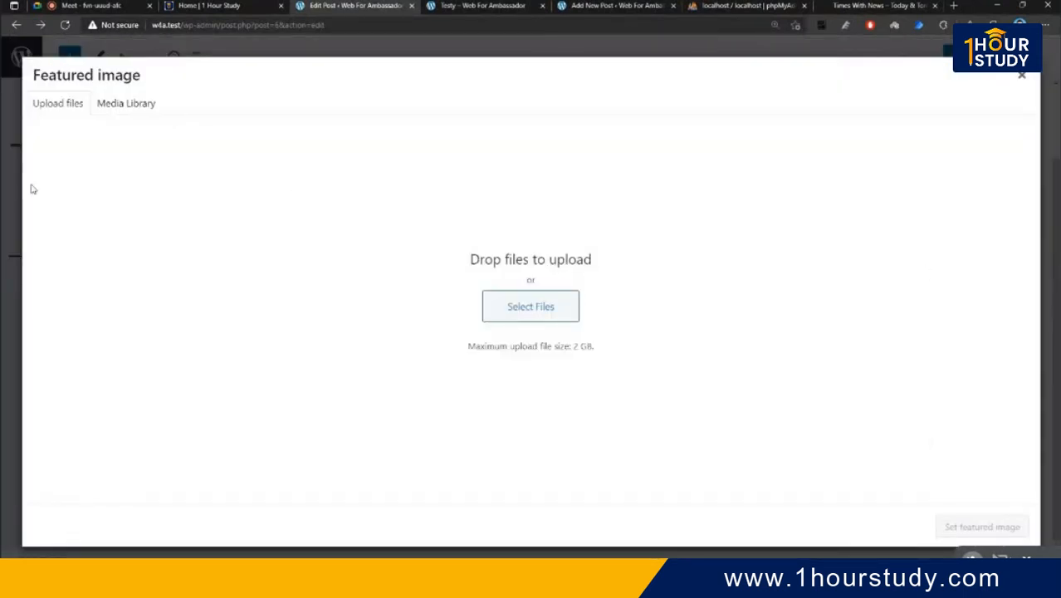
pyautogui.click(138, 106)
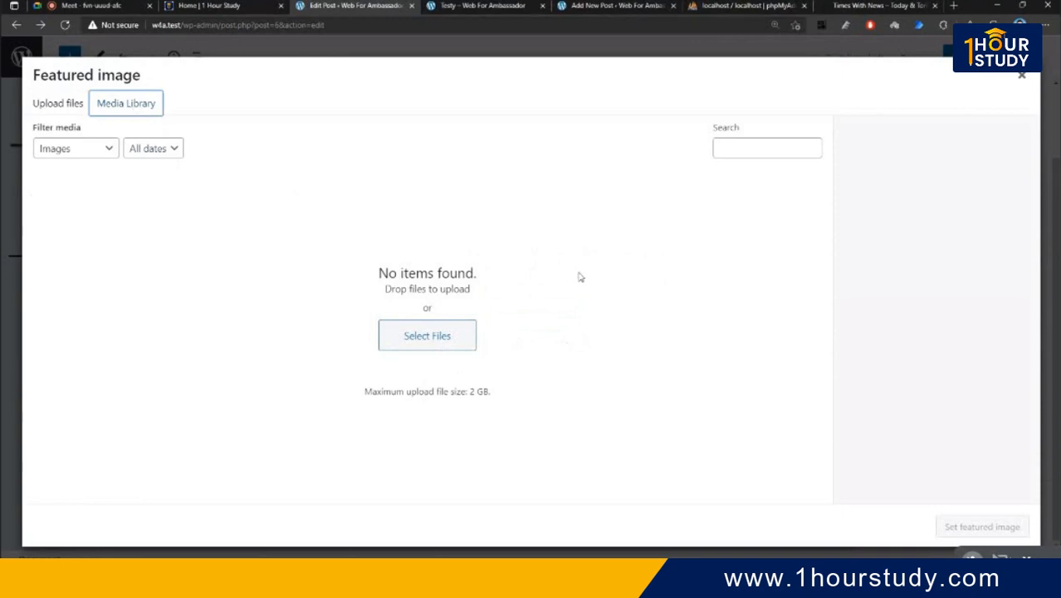
pyautogui.click(427, 343)
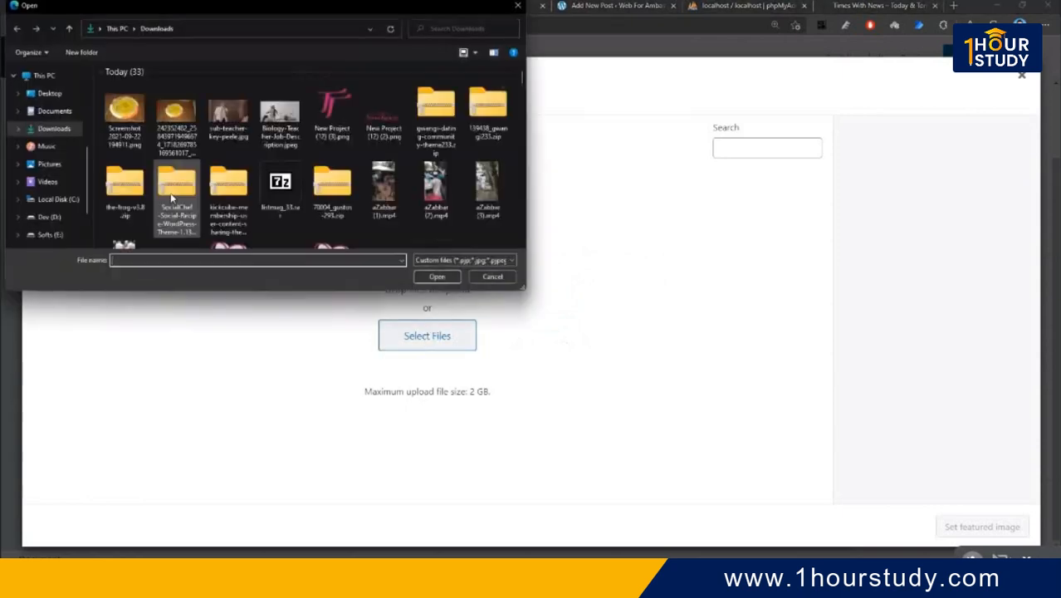
pyautogui.click(126, 124)
pyautogui.click(434, 277)
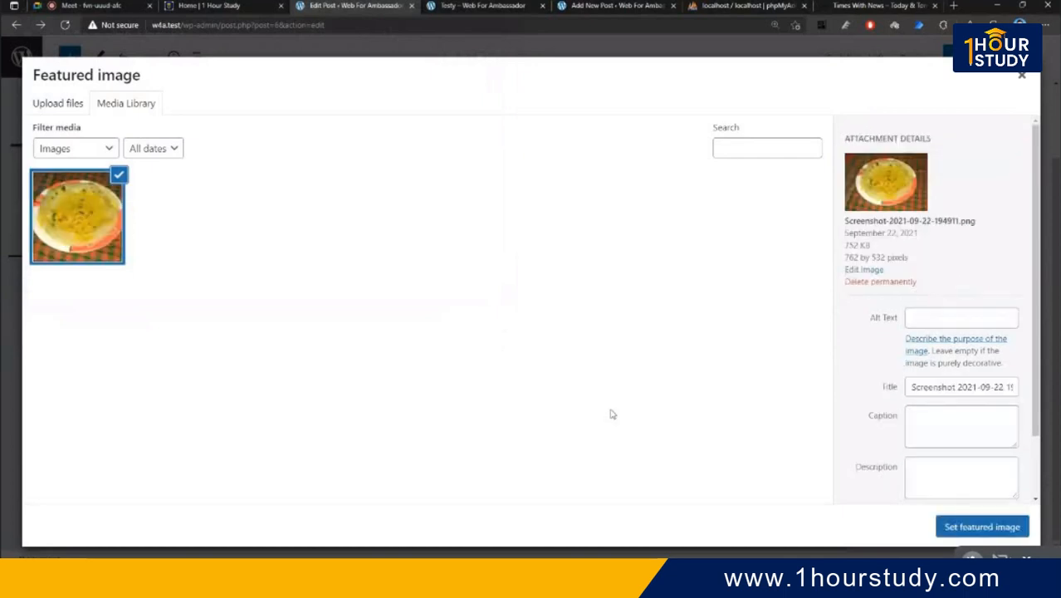
# - Check the upload's alt text, caption and description fields, then set it as featured image
pyautogui.click(967, 316)
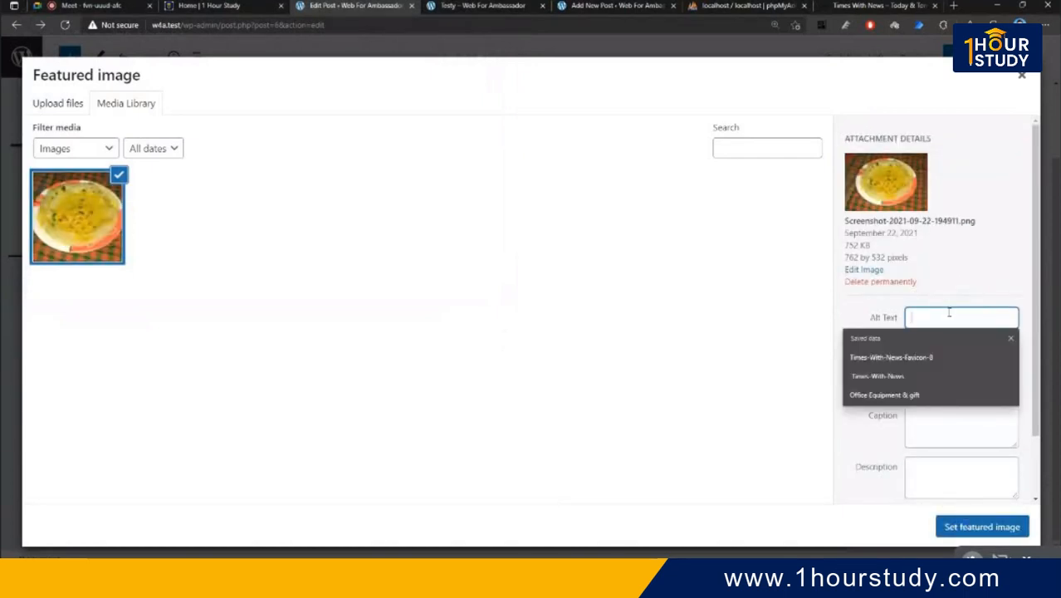
pyautogui.moveTo(967, 387); pyautogui.dragTo(938, 390)
pyautogui.click(958, 435)
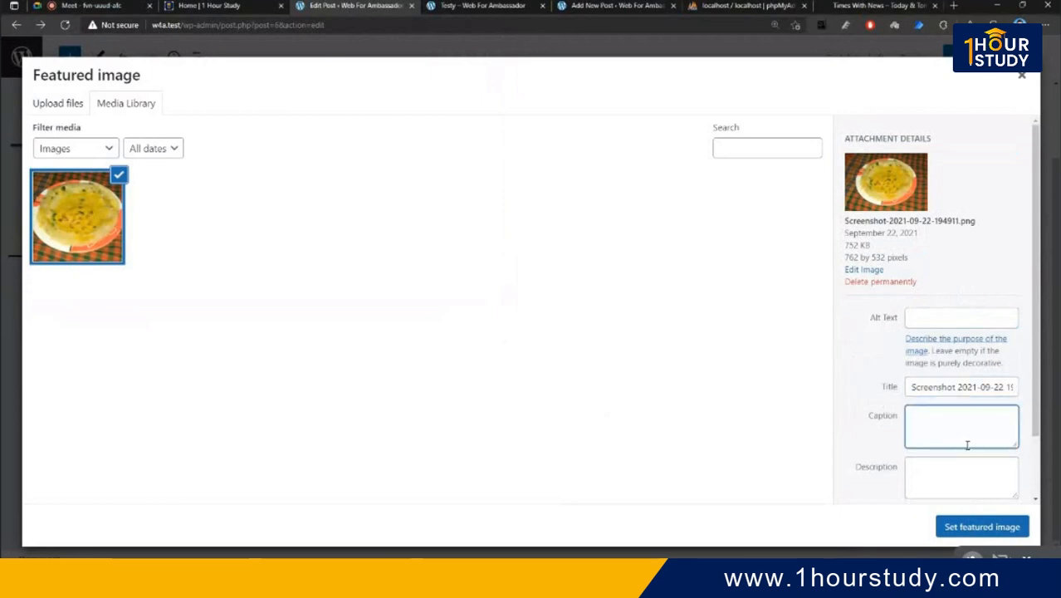
pyautogui.click(959, 485)
pyautogui.scroll(-2, 960, 484)
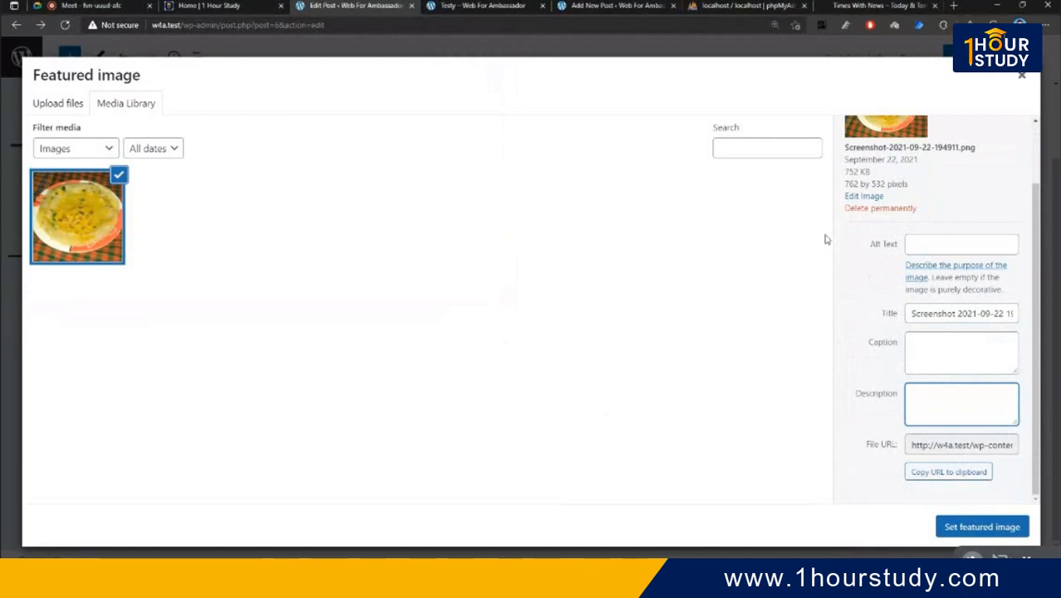
pyautogui.click(982, 526)
pyautogui.scroll(-1, 905, 415)
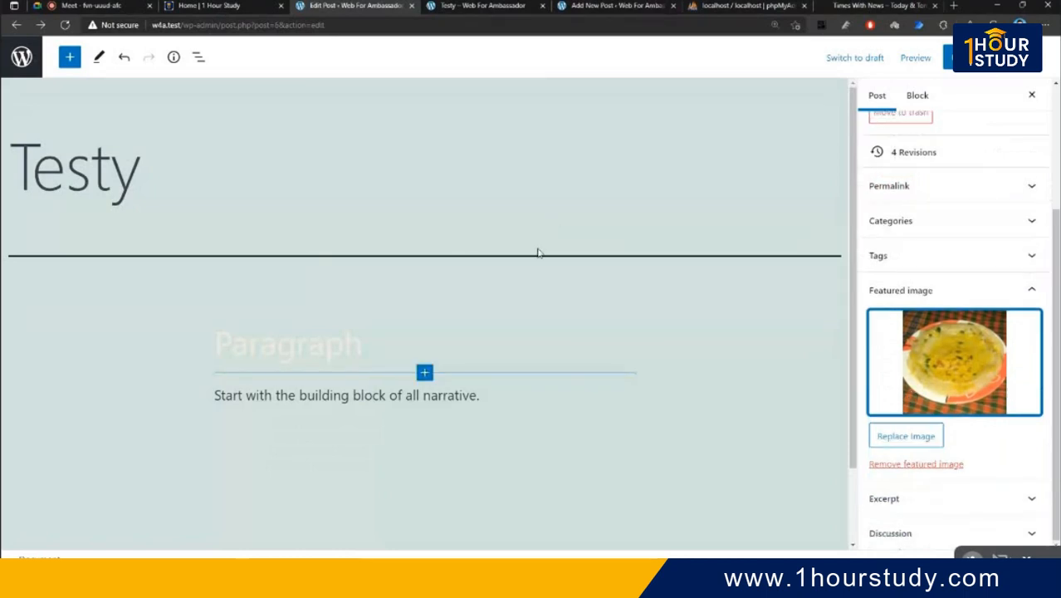
# - Re-select the food screenshot from the Media Library as featured image and expand Excerpt
pyautogui.click(921, 437)
pyautogui.click(63, 106)
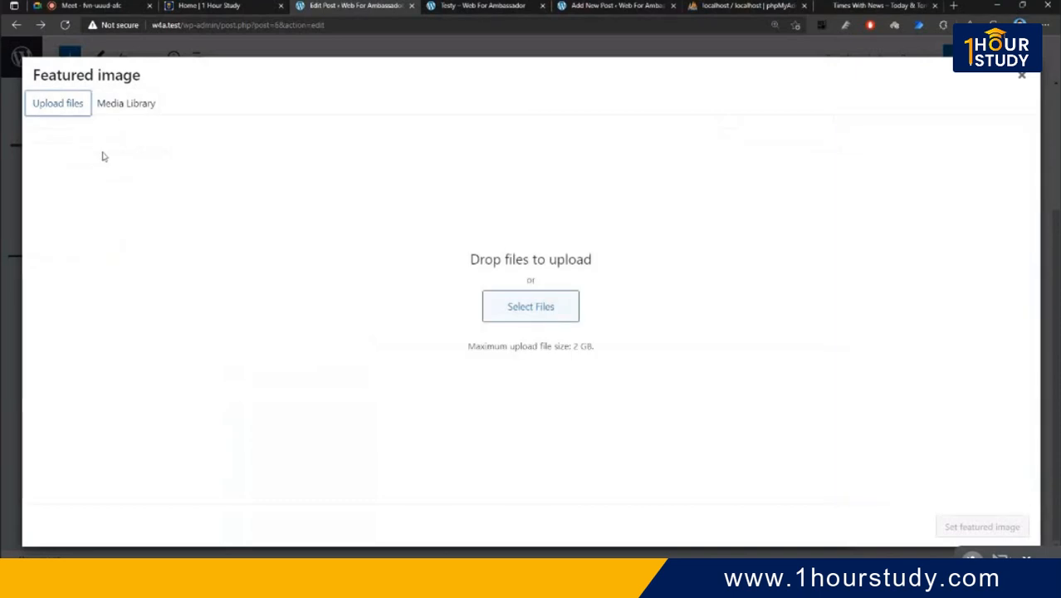
pyautogui.click(125, 104)
pyautogui.click(83, 247)
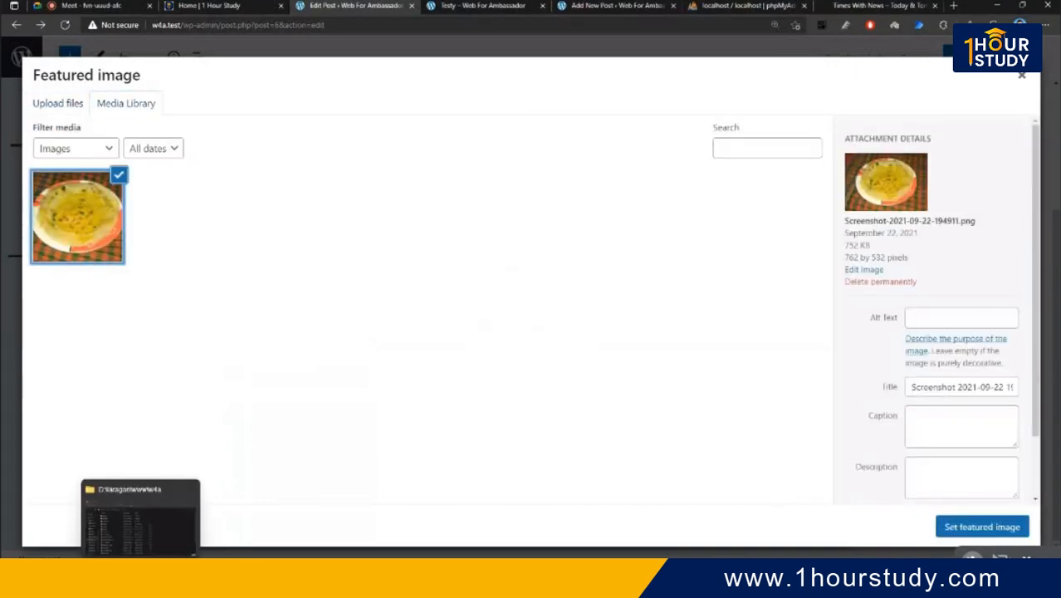
pyautogui.click(967, 528)
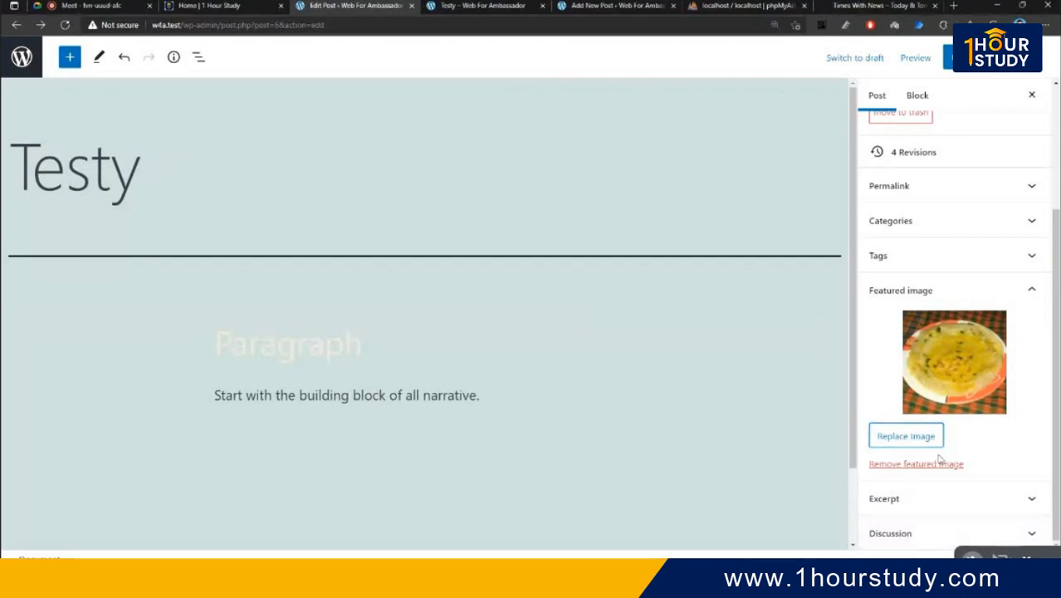
pyautogui.click(948, 499)
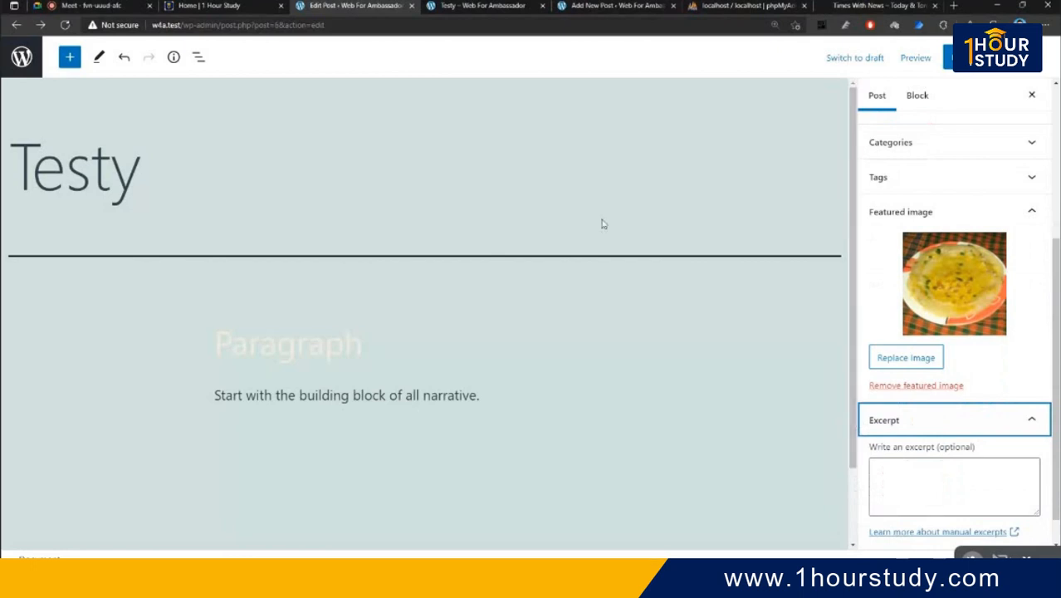
pyautogui.click(901, 6)
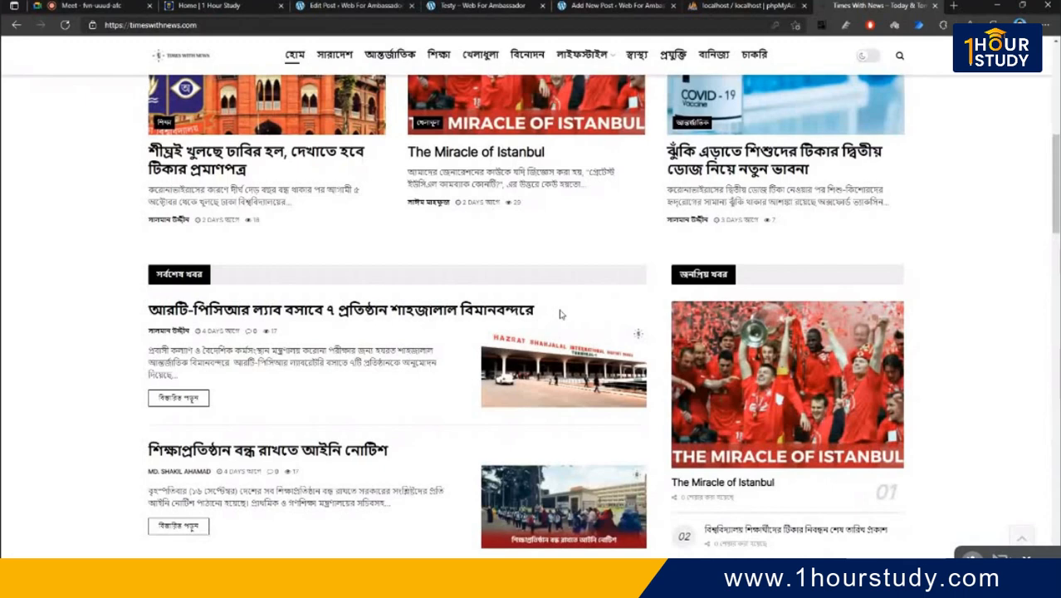
# - Browse the Dhaka University halls article on Times With News, highlight some text, then close its tab
pyautogui.scroll(2, 313, 372)
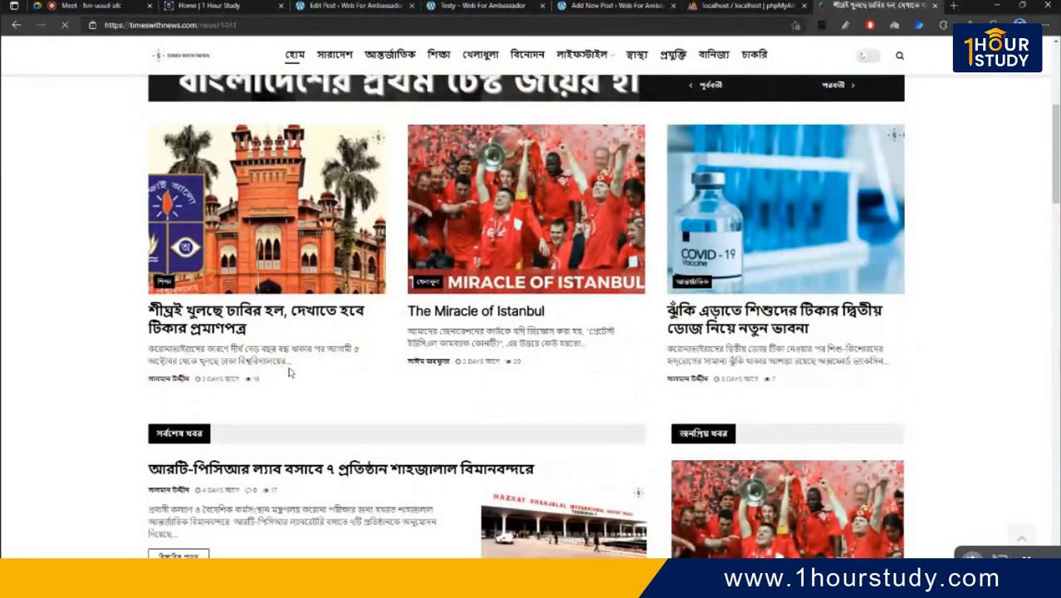
pyautogui.scroll(-4, 322, 338)
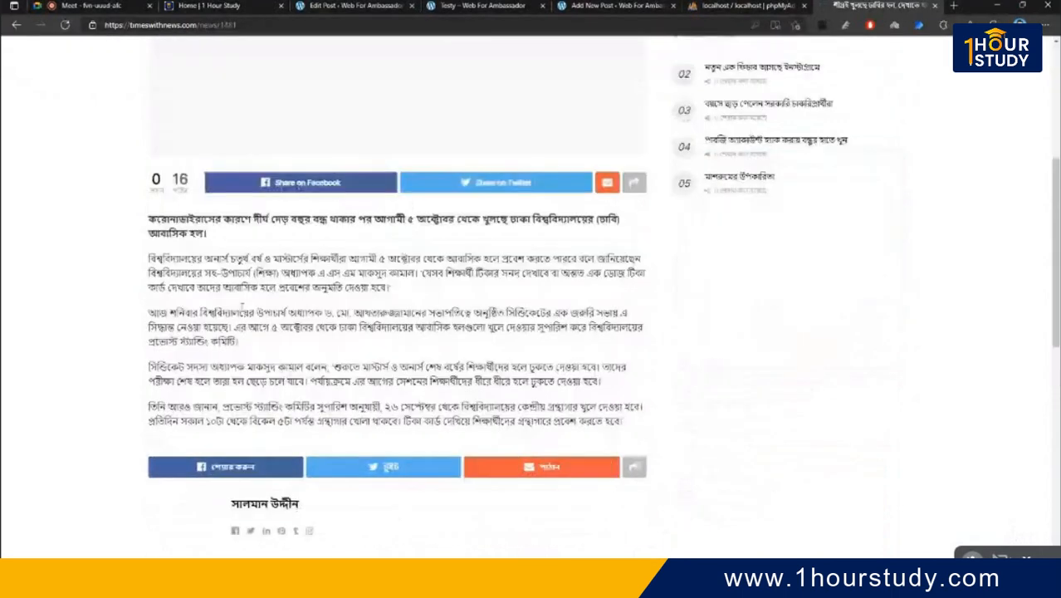
pyautogui.moveTo(149, 234); pyautogui.dragTo(644, 425)
pyautogui.click(403, 332)
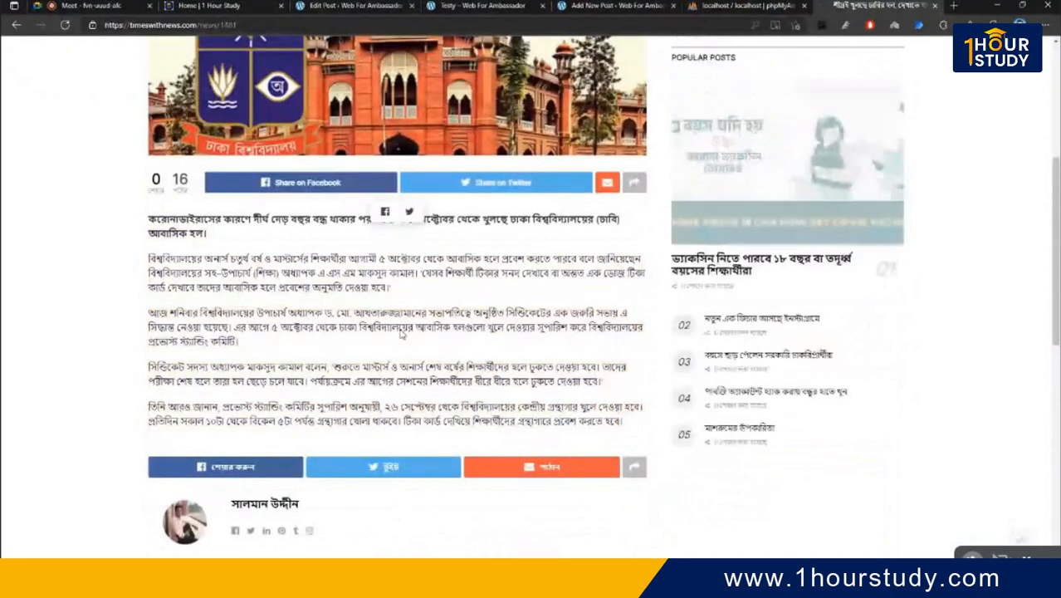
pyautogui.hotkey('ctrl', 'w')
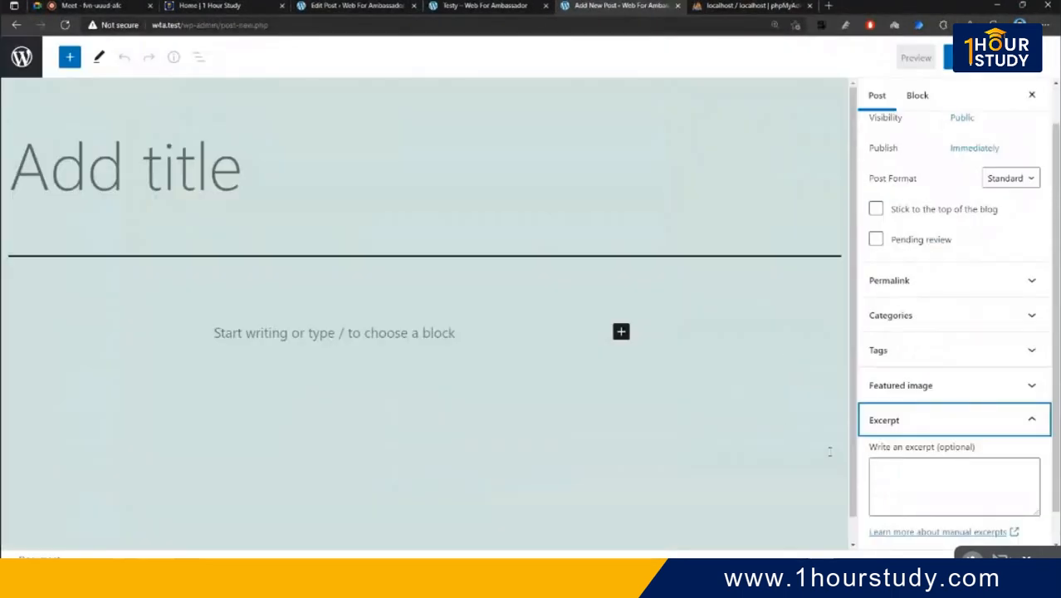
# - Close the unsaved Add New Post tab and the published Testy post tab
pyautogui.click(938, 513)
pyautogui.click(461, 332)
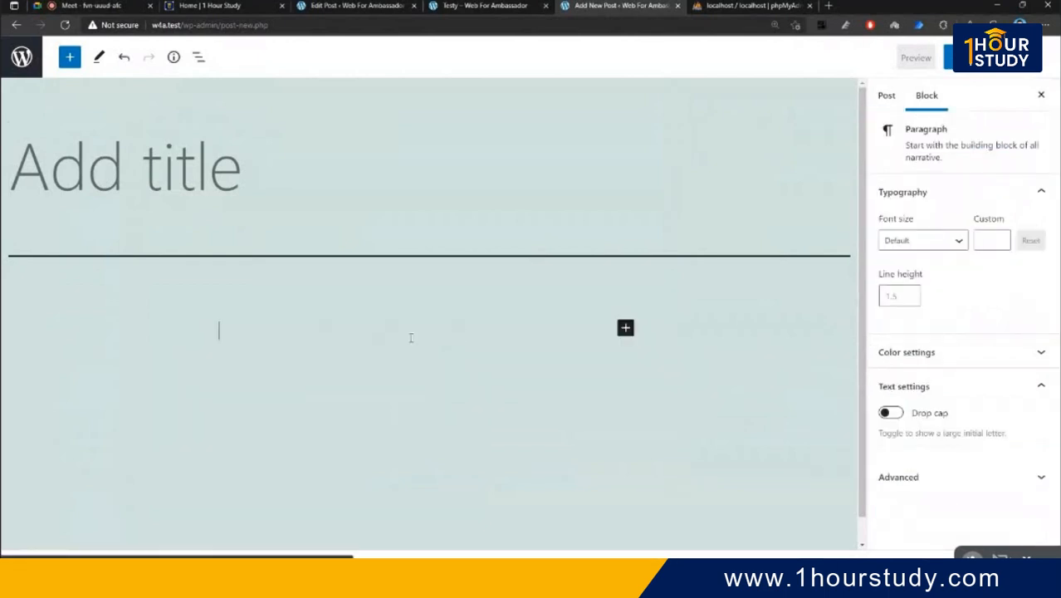
pyautogui.middleClick(658, 10)
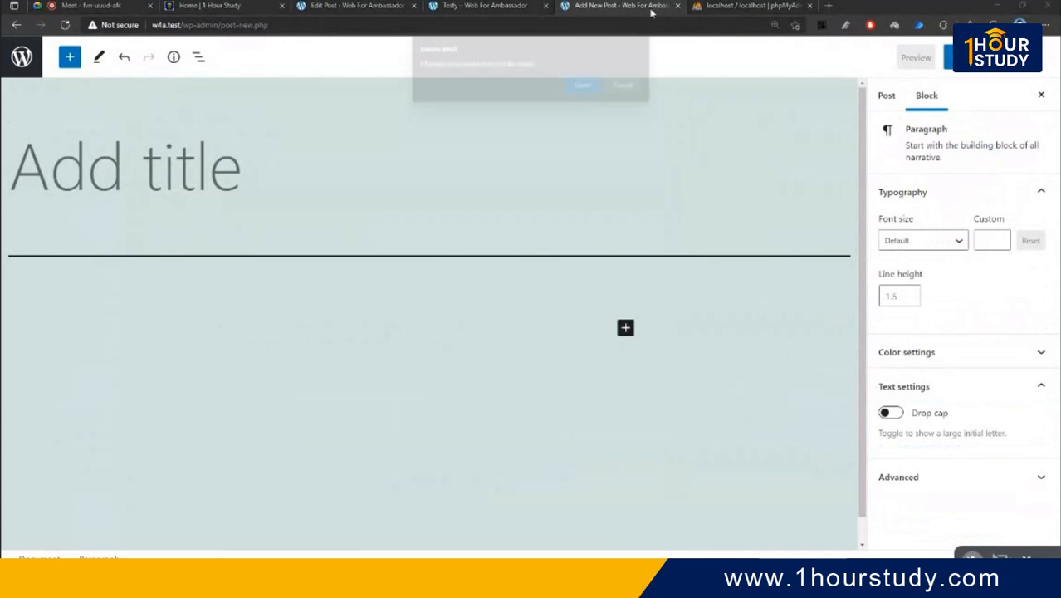
pyautogui.click(585, 85)
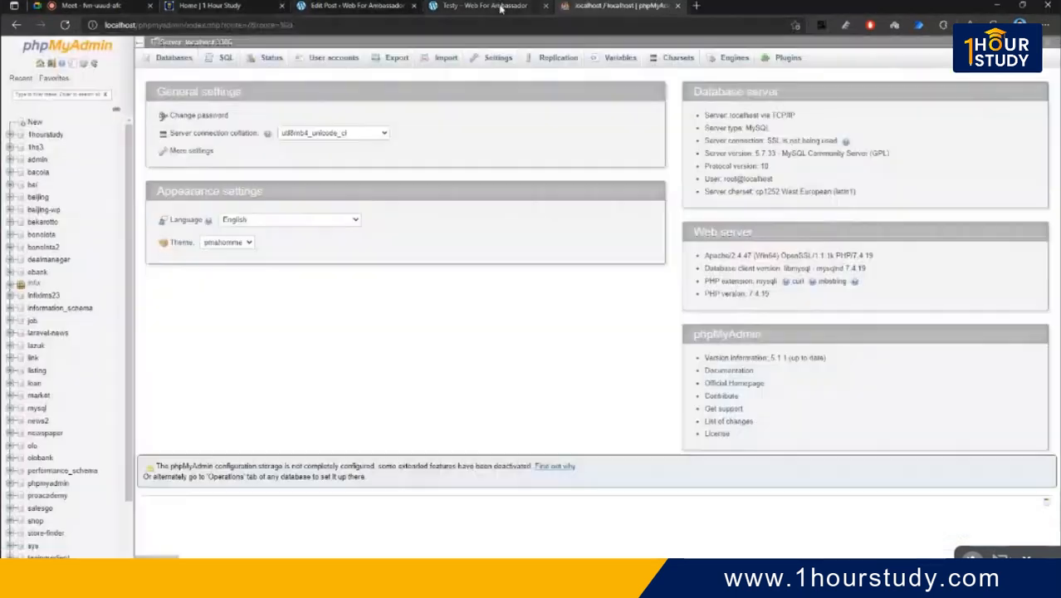
pyautogui.click(485, 6)
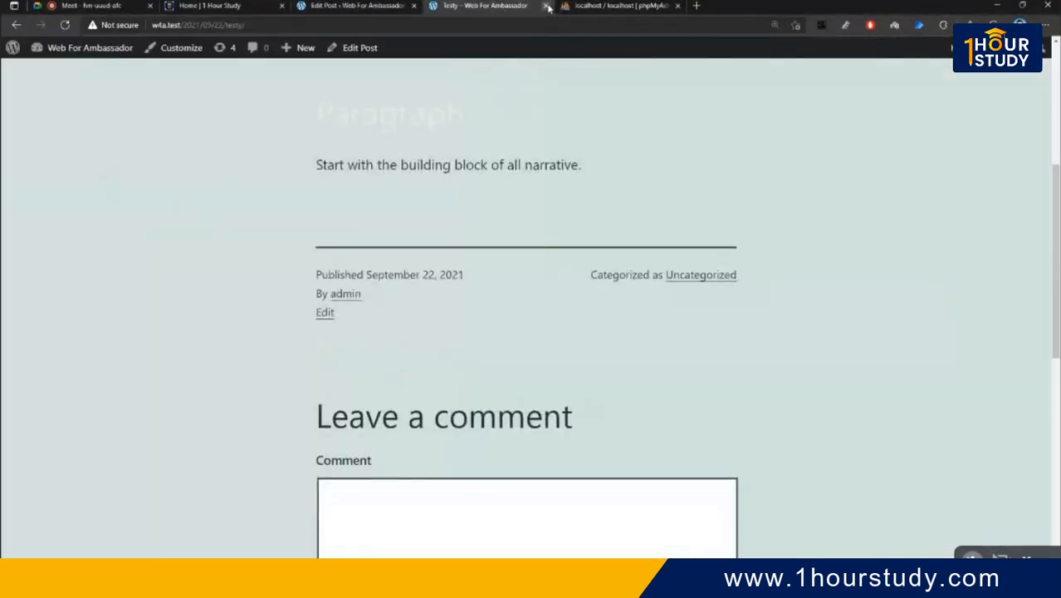
pyautogui.click(547, 7)
# - Repeat "Start with the building block of all narrative." many times across two paragraphs of Testy
pyautogui.click(357, 6)
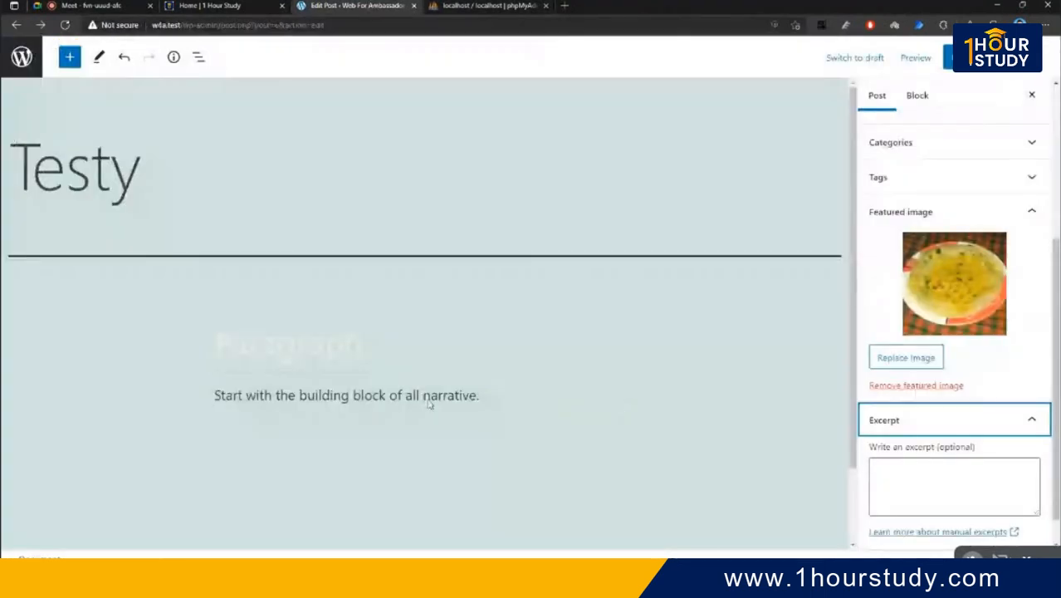
pyautogui.moveTo(481, 397); pyautogui.dragTo(199, 405)
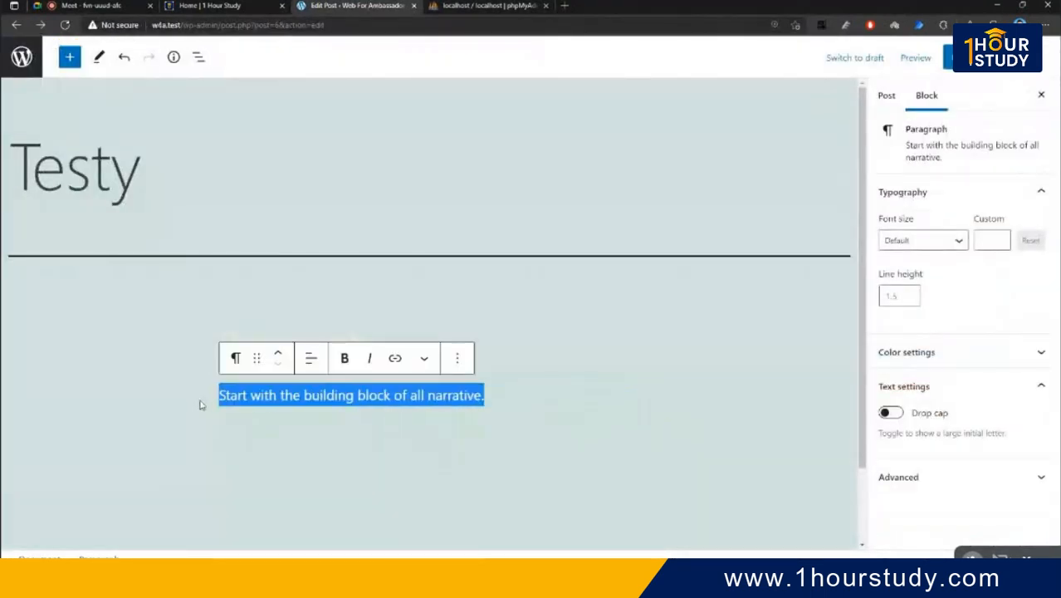
pyautogui.hotkey('ctrl', 'c')
pyautogui.press('Right')
pyautogui.write(',')
pyautogui.hotkey('ctrl', 'v')
pyautogui.hotkey('ctrl', 'v')
pyautogui.hotkey('ctrl', 'v')
pyautogui.hotkey('ctrl', 'v')
pyautogui.hotkey('ctrl', 'v')
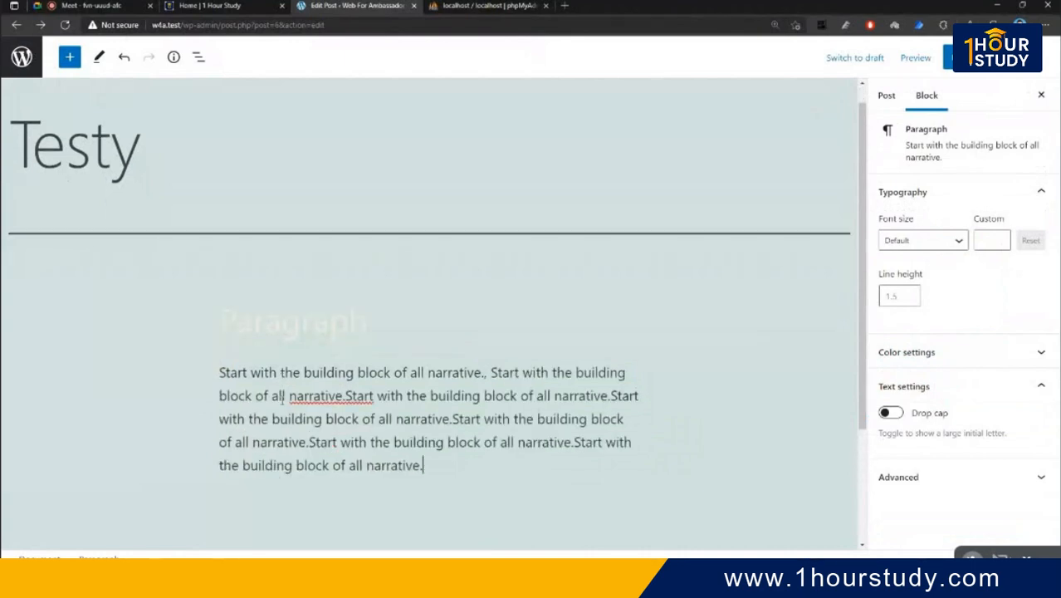
pyautogui.hotkey('ctrl', 'v')
pyautogui.hotkey('ctrl', 'v')
pyautogui.hotkey('ctrl', 'v')
pyautogui.hotkey('ctrl', 'v')
pyautogui.hotkey('ctrl', 'v')
pyautogui.hotkey('ctrl', 'v')
pyautogui.hotkey('ctrl', 'v')
pyautogui.hotkey('ctrl', 'v')
pyautogui.hotkey('ctrl', 'v')
pyautogui.hotkey('ctrl', 'v')
pyautogui.hotkey('ctrl', 'v')
pyautogui.hotkey('ctrl', 'v')
pyautogui.hotkey('ctrl', 'v')
pyautogui.hotkey('ctrl', 'v')
pyautogui.hotkey('ctrl', 'v')
pyautogui.hotkey('ctrl', 'v')
pyautogui.hotkey('ctrl', 'v')
pyautogui.hotkey('ctrl', 'v')
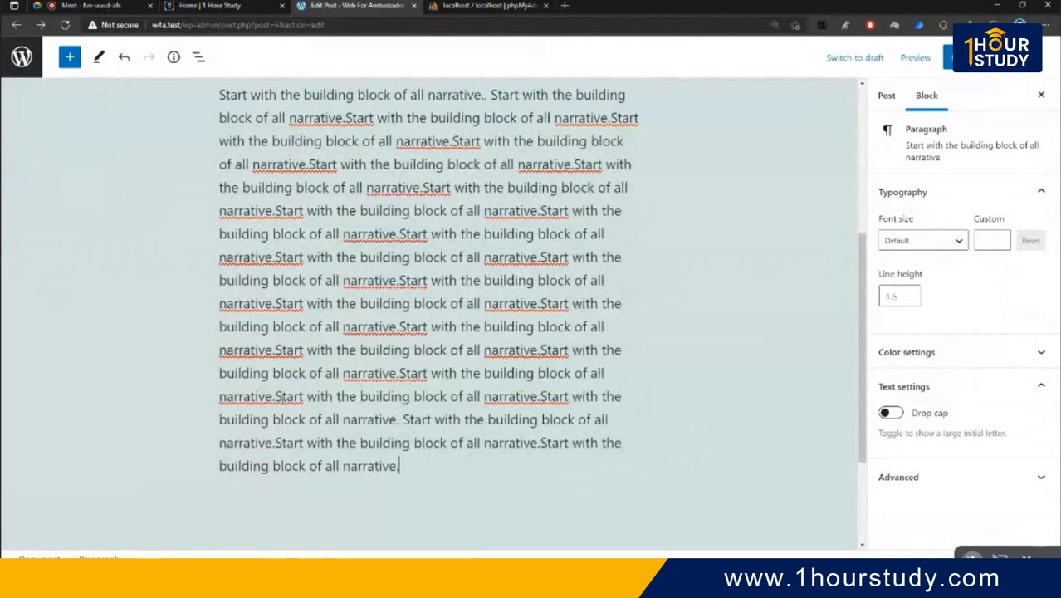
pyautogui.hotkey('ctrl', 'v')
pyautogui.write('v')
pyautogui.press('Return')
pyautogui.hotkey('ctrl', 'v')
pyautogui.hotkey('ctrl', 'v')
pyautogui.hotkey('ctrl', 'v')
pyautogui.hotkey('ctrl', 'v')
pyautogui.hotkey('ctrl', 'v')
pyautogui.hotkey('ctrl', 'v')
pyautogui.hotkey('ctrl', 'v')
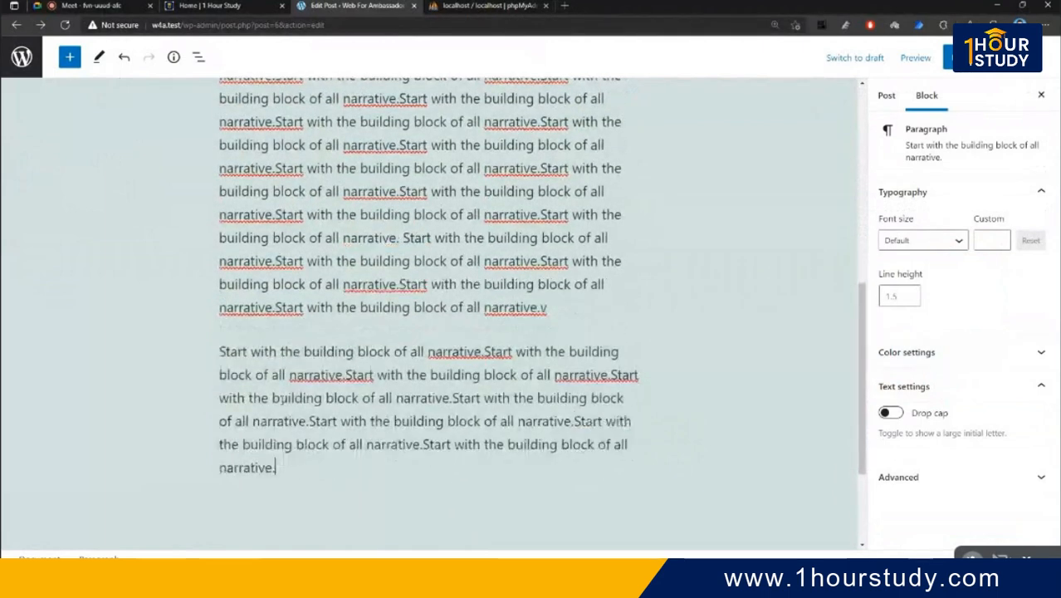
pyautogui.hotkey('ctrl', 'v')
pyautogui.hotkey('ctrl', 'v')
pyautogui.scroll(-2, 550, 394)
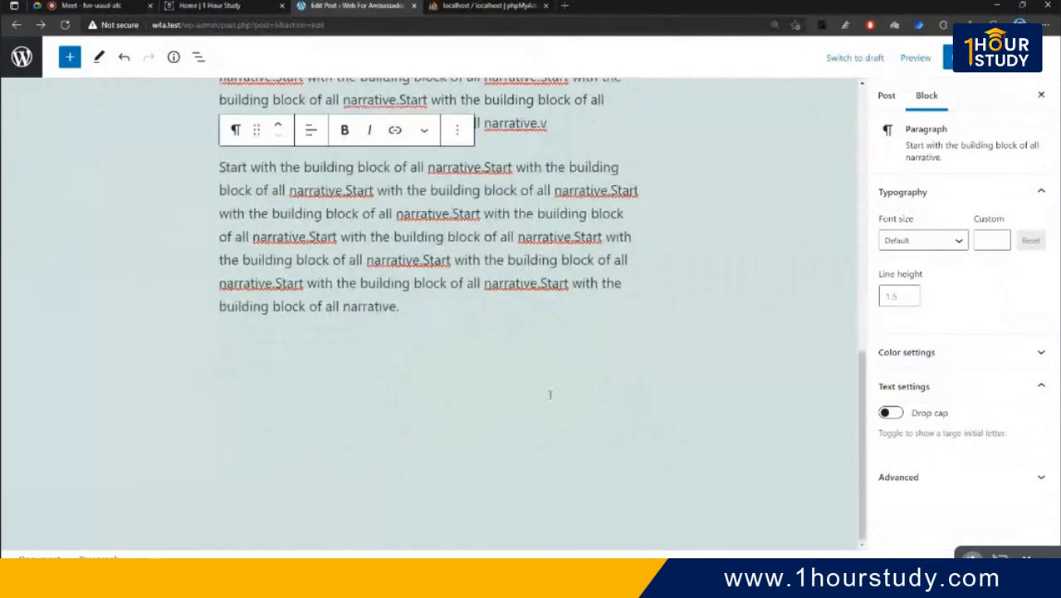
# - Paste the repeated sentence into the Testy post's excerpt
pyautogui.click(890, 95)
pyautogui.scroll(-3, 955, 398)
pyautogui.click(940, 459)
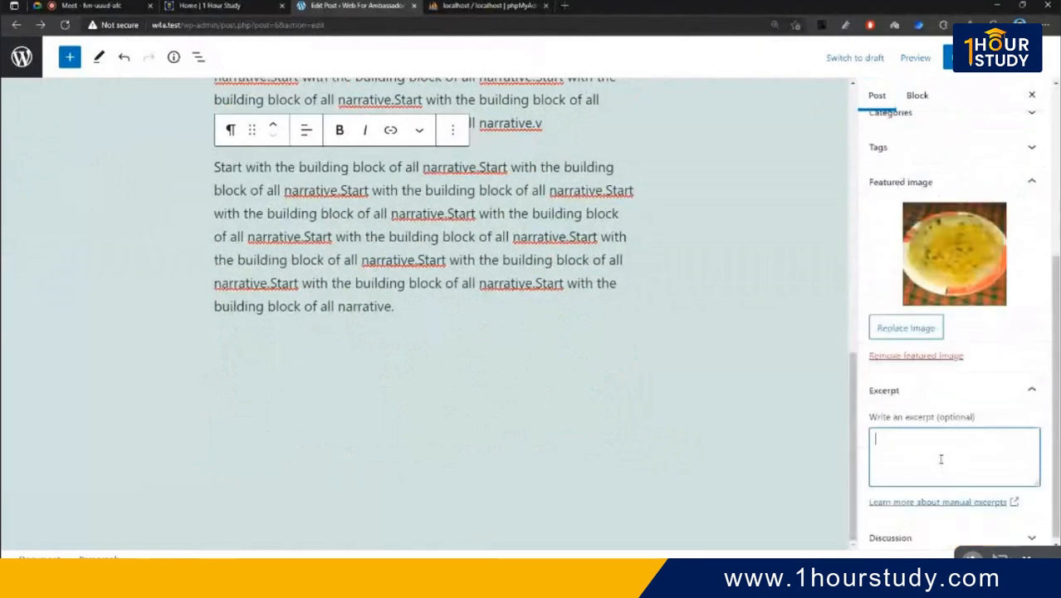
pyautogui.hotkey('ctrl', 'v')
pyautogui.hotkey('ctrl', 'v')
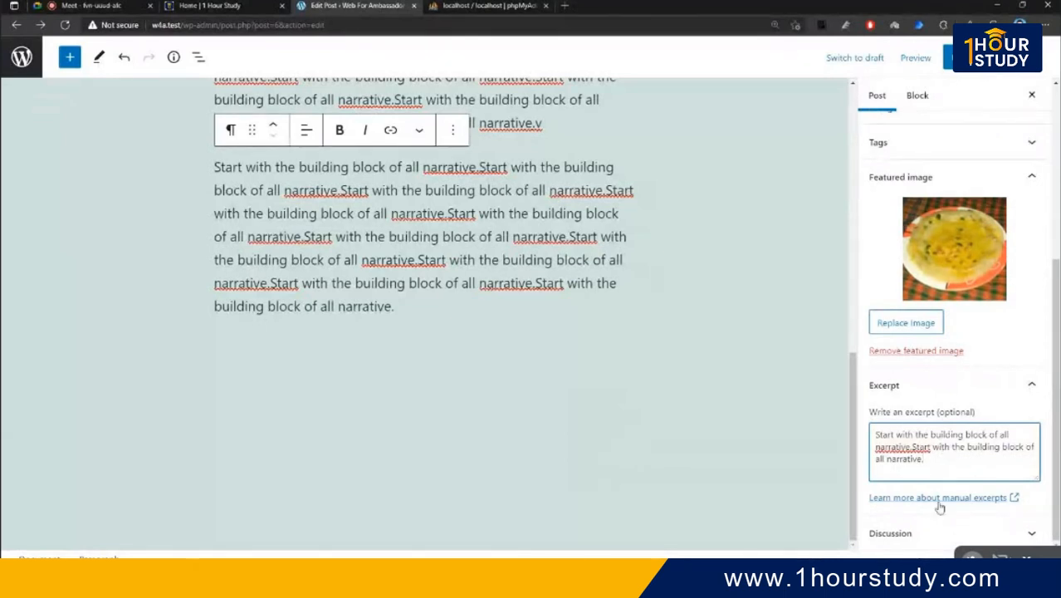
# - Keep comments allowed in Discussion, update the post, and open it live in a new tab
pyautogui.click(941, 534)
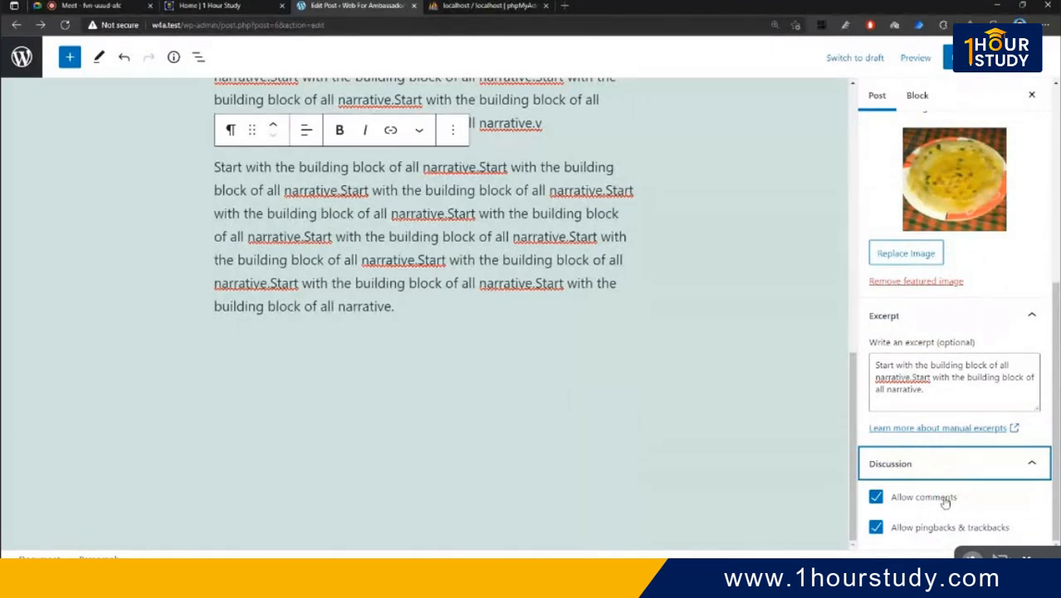
pyautogui.click(955, 58)
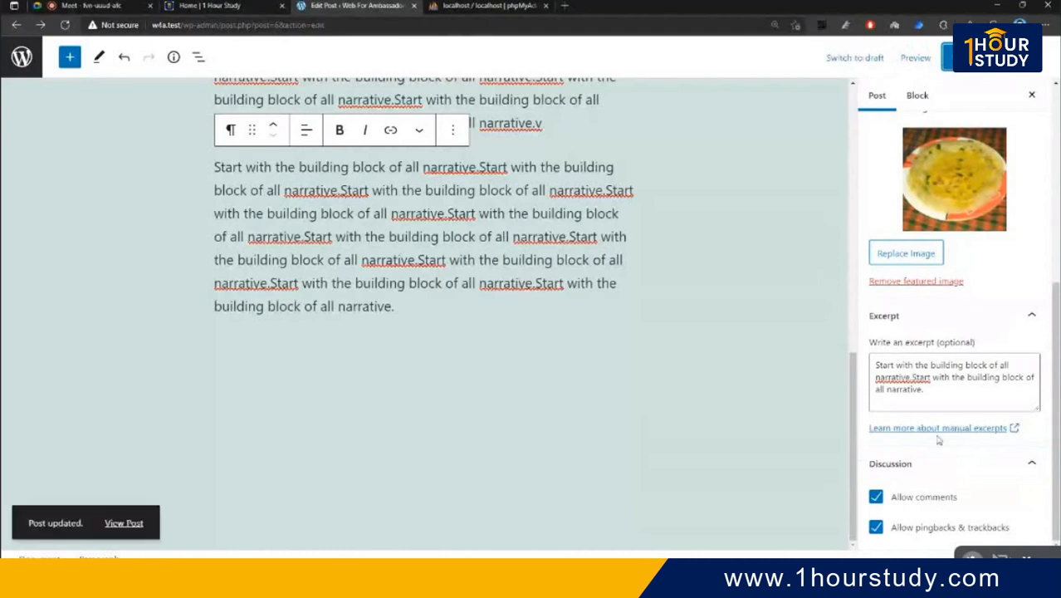
pyautogui.rightClick(124, 522)
pyautogui.click(207, 302)
# - Post a comment reading 'test' on the live Testy post, then return to the editor
pyautogui.click(496, 5)
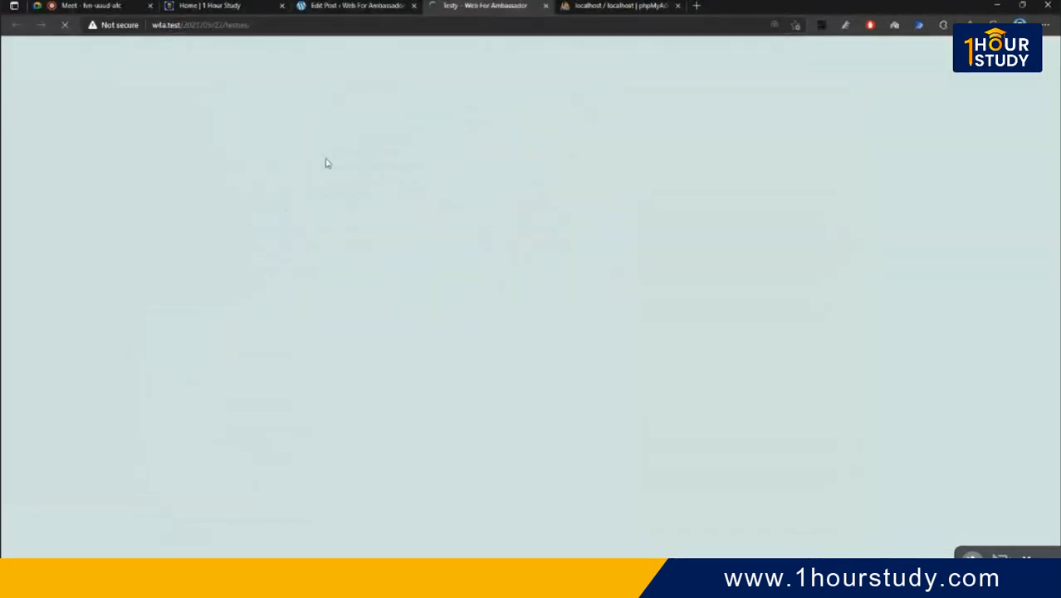
pyautogui.scroll(-5, 383, 164)
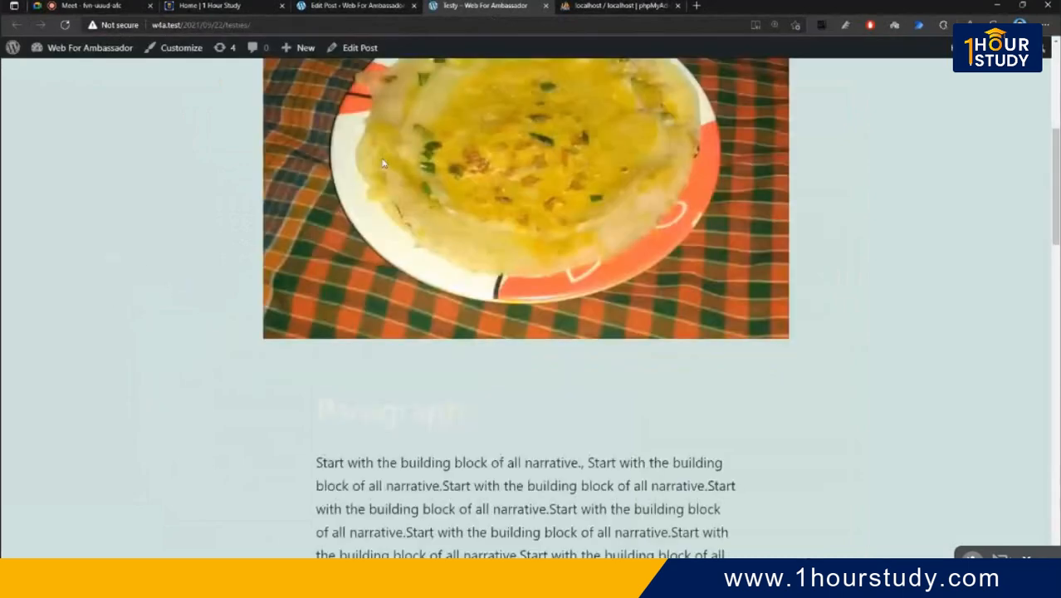
pyautogui.scroll(-10, 383, 163)
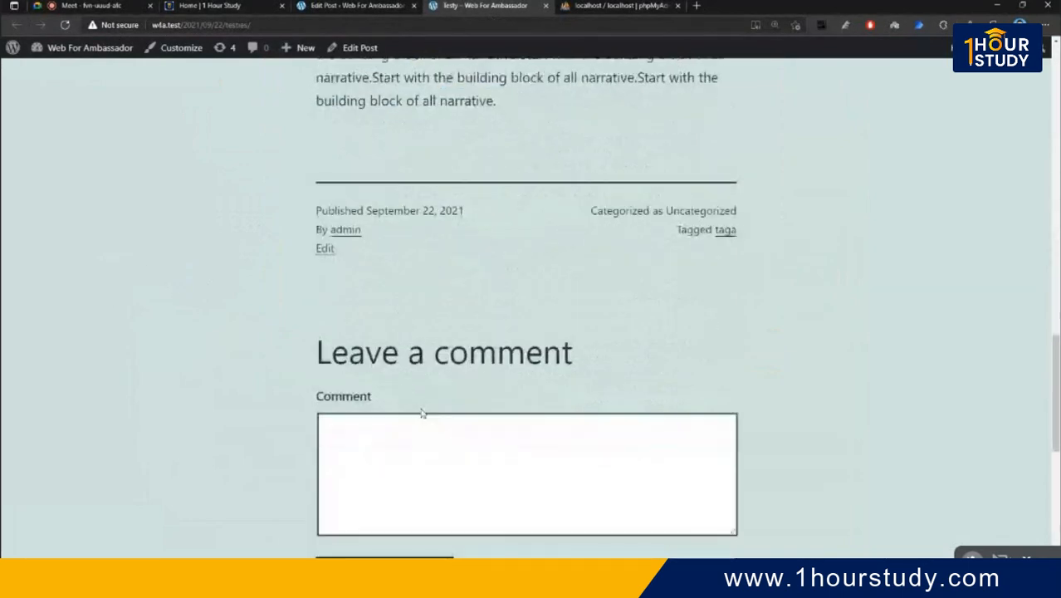
pyautogui.scroll(-2, 422, 413)
pyautogui.click(466, 366)
pyautogui.write('te')
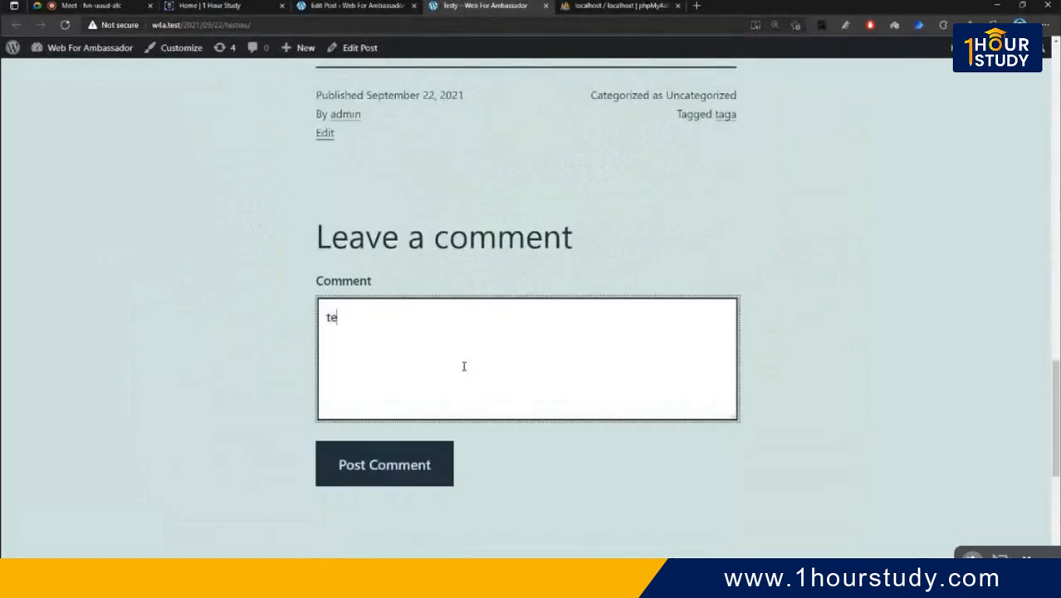
pyautogui.write('st')
pyautogui.click(419, 467)
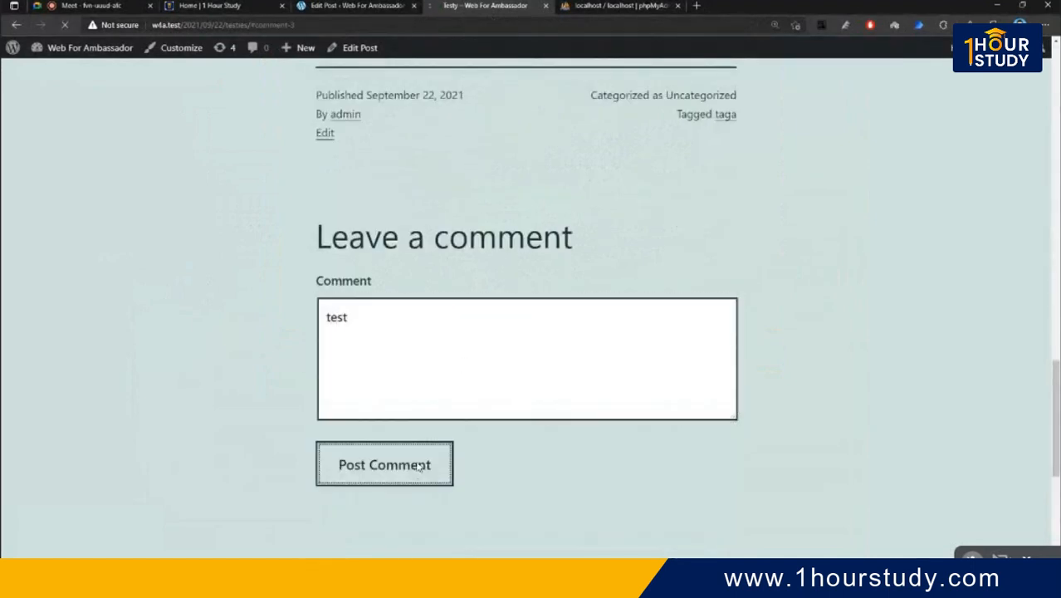
pyautogui.scroll(4, 582, 249)
pyautogui.hotkey('ctrl', 'a')
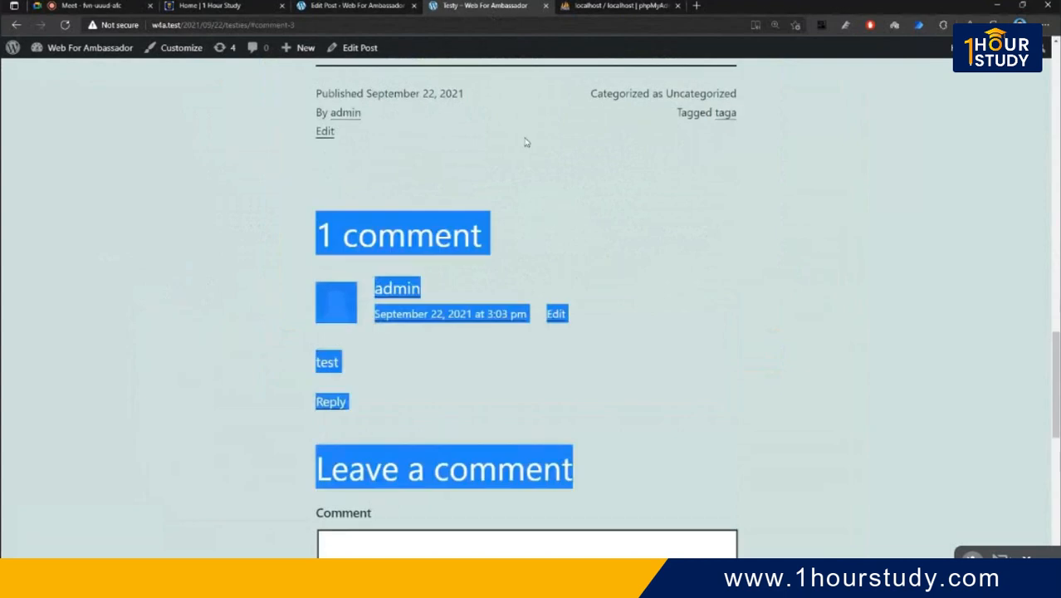
pyautogui.click(357, 5)
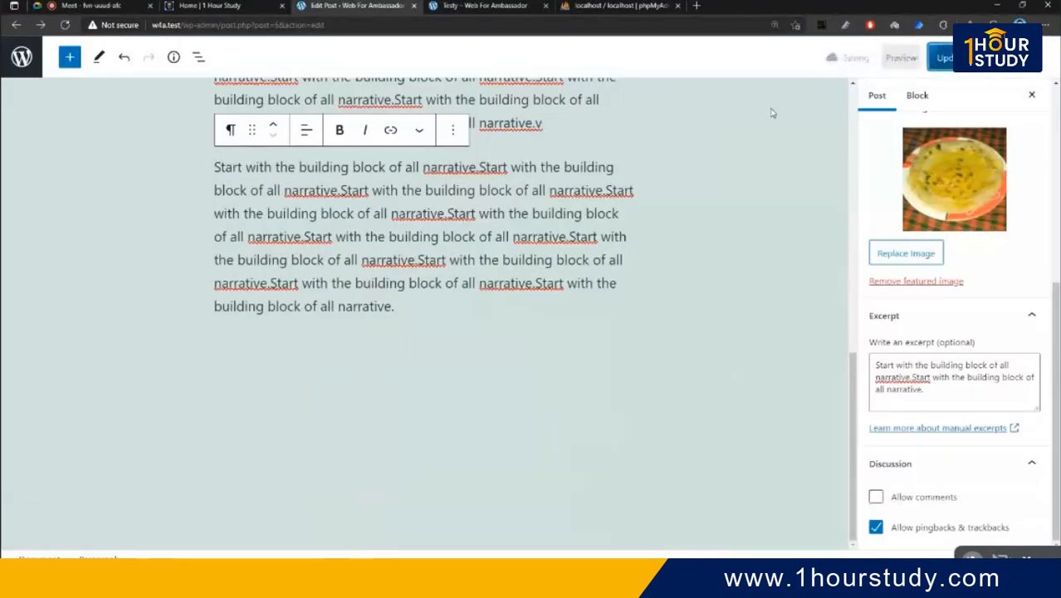
# - Check that the live Testy post shows 'Comments are closed' beneath its comment
pyautogui.click(496, 6)
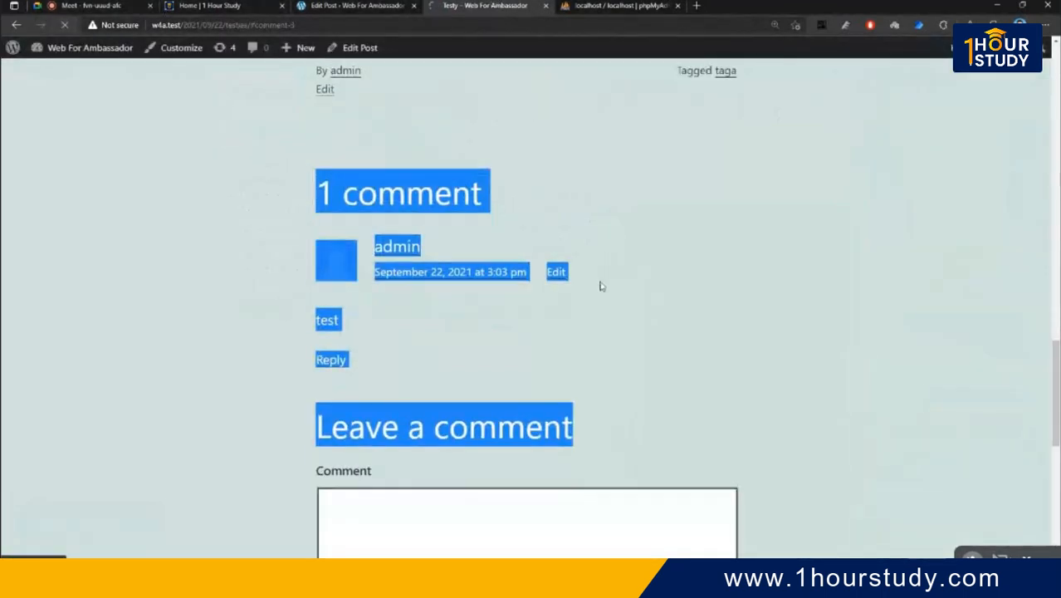
pyautogui.scroll(2, 378, 209)
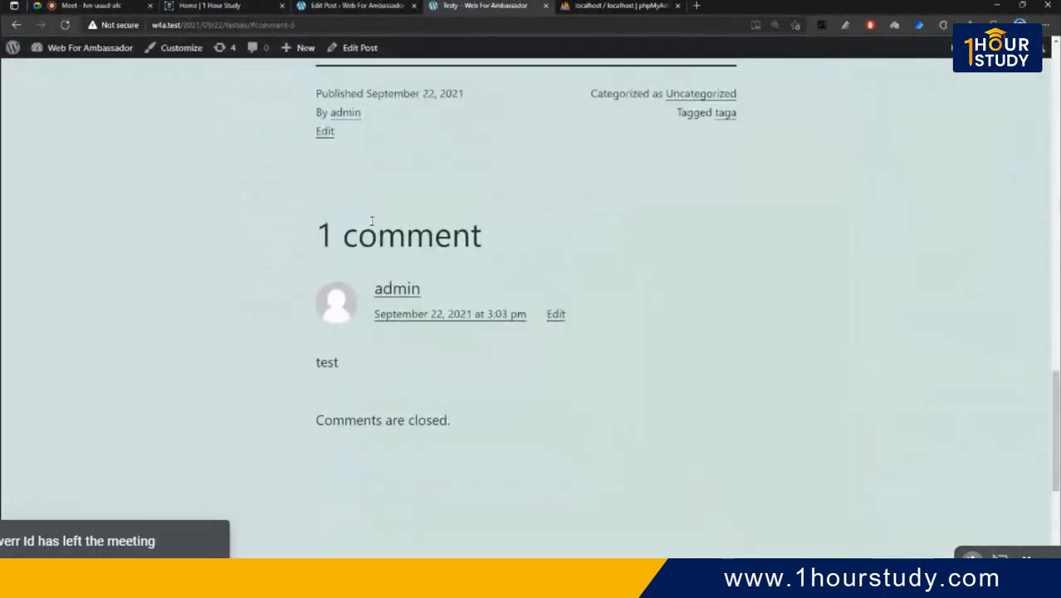
pyautogui.moveTo(313, 220); pyautogui.dragTo(596, 330)
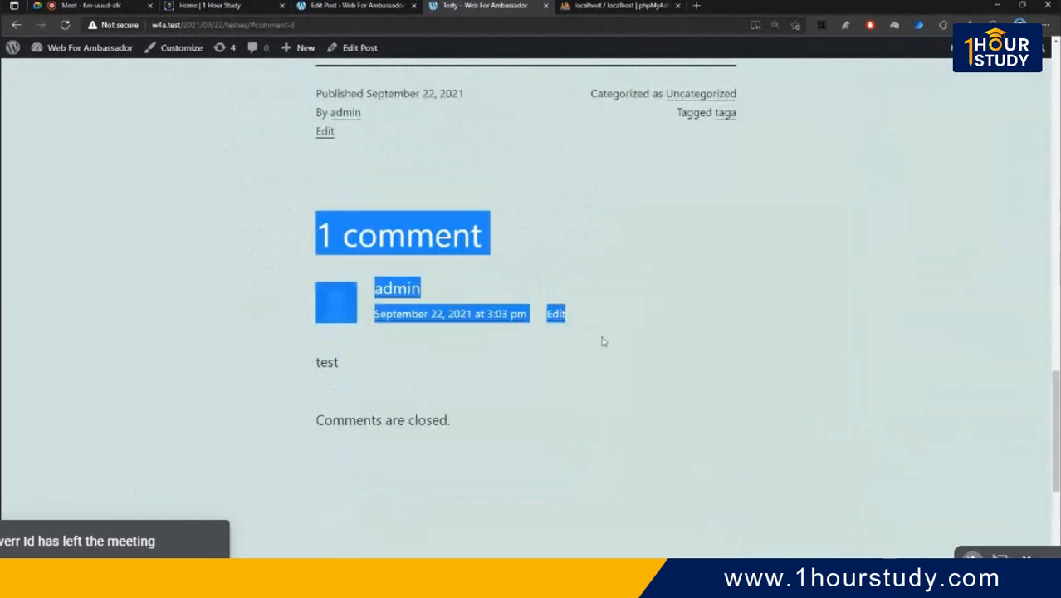
pyautogui.click(603, 341)
pyautogui.scroll(-4, 519, 397)
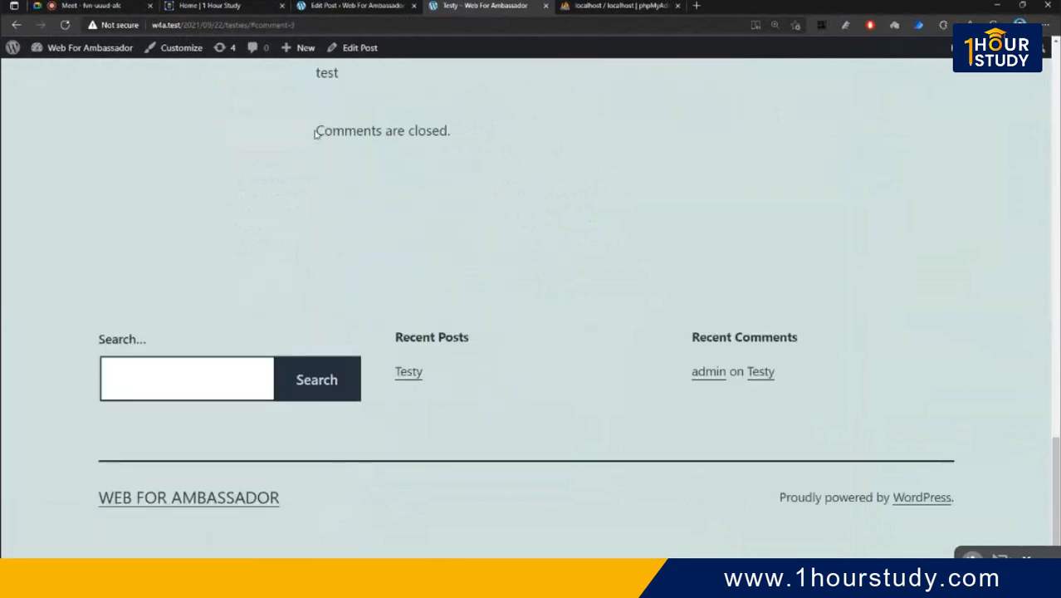
pyautogui.moveTo(314, 134); pyautogui.dragTo(521, 139)
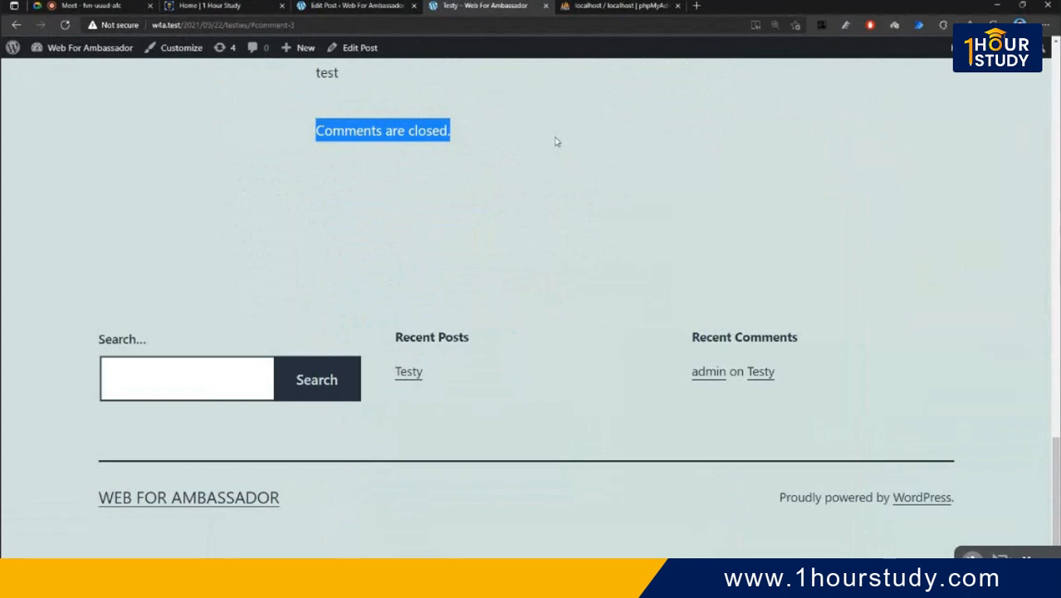
pyautogui.click(527, 180)
# - Scroll back up and go to the site's home page via the site title
pyautogui.scroll(1, 528, 181)
pyautogui.scroll(10, 527, 181)
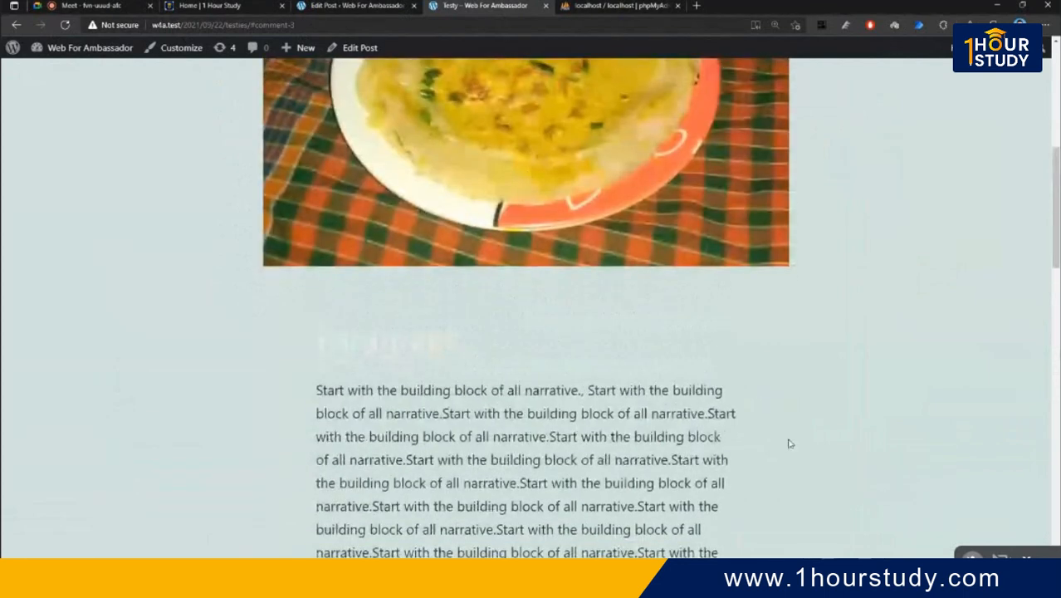
pyautogui.moveTo(738, 417); pyautogui.dragTo(400, 414)
pyautogui.scroll(-2, 440, 398)
pyautogui.scroll(5, 402, 307)
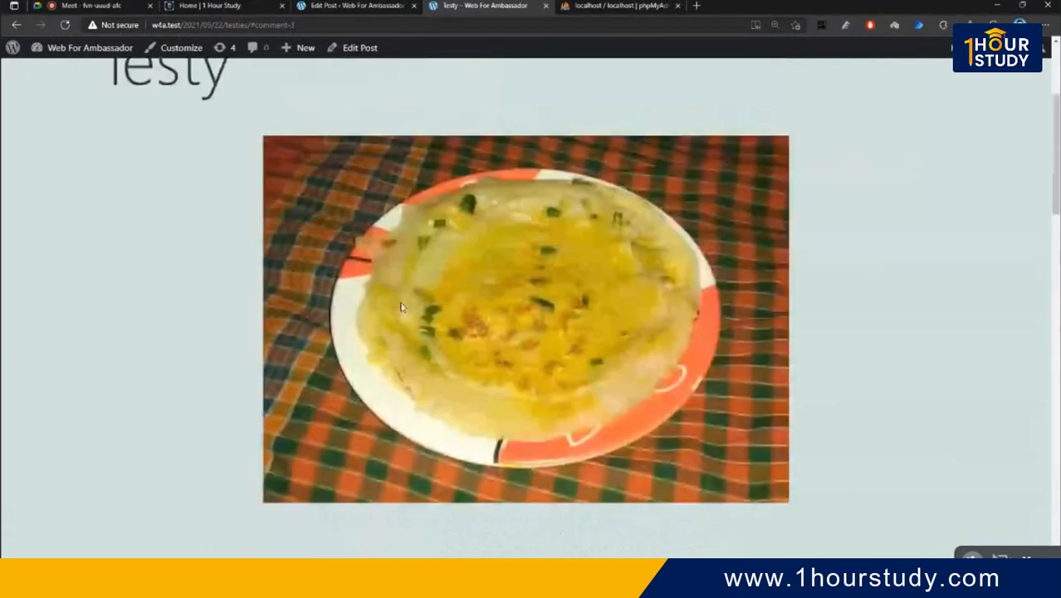
pyautogui.scroll(3, 400, 307)
pyautogui.click(508, 124)
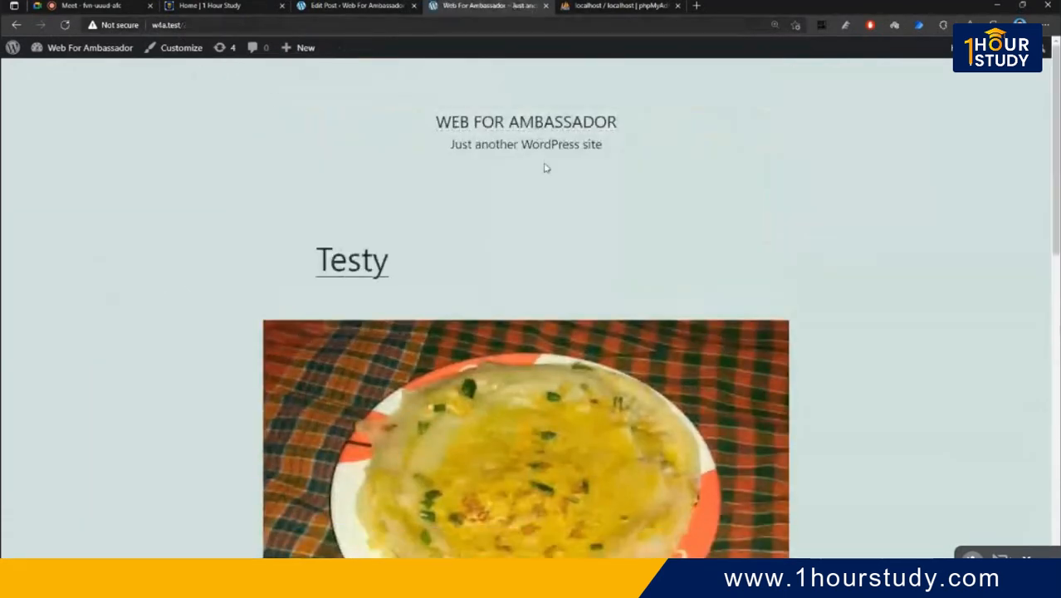
# - Open Testy from its featured photo on the home page, then return to its editor tab
pyautogui.scroll(-4, 545, 169)
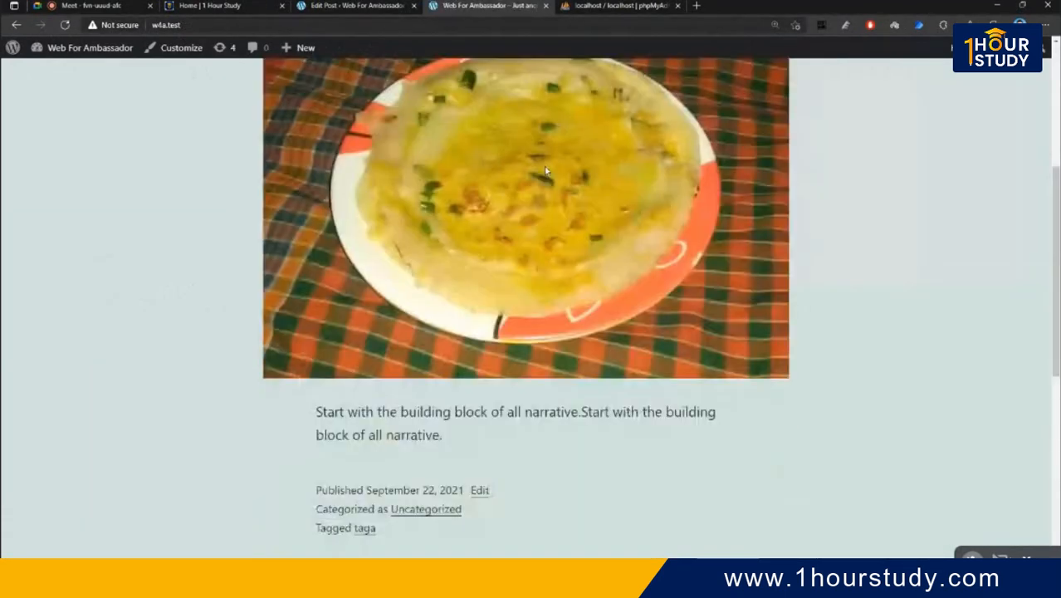
pyautogui.scroll(-1, 545, 170)
pyautogui.moveTo(443, 346); pyautogui.dragTo(292, 329)
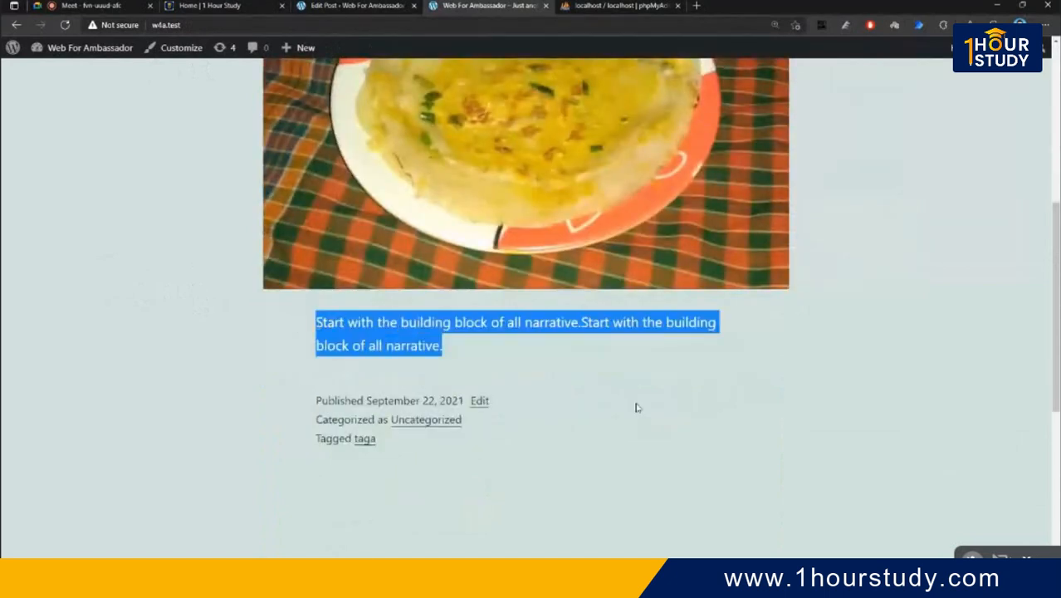
pyautogui.click(679, 407)
pyautogui.click(609, 228)
pyautogui.scroll(-5, 620, 231)
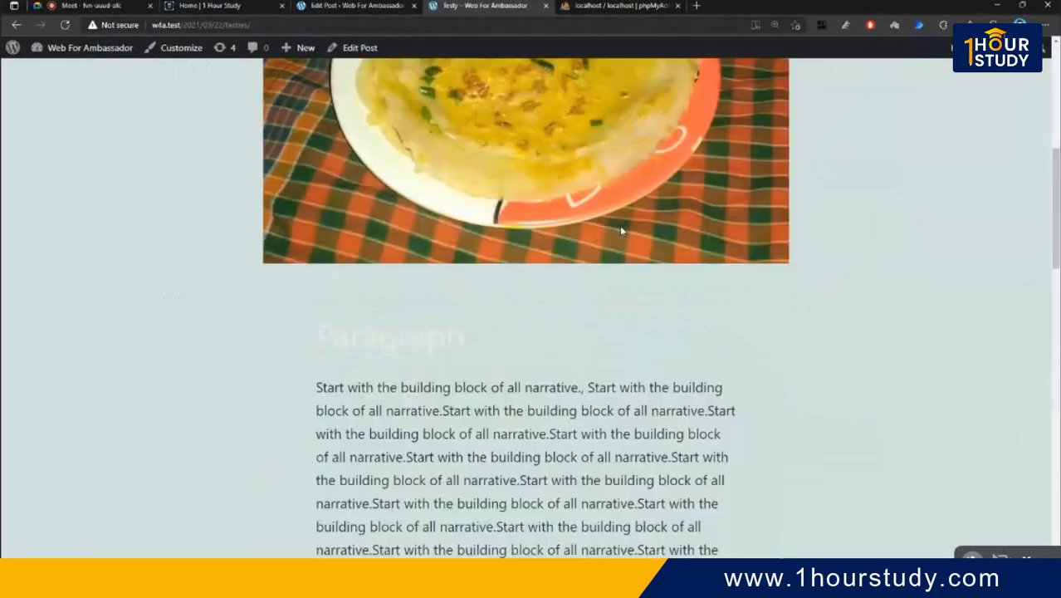
pyautogui.scroll(-5, 620, 231)
pyautogui.hotkey('ctrl', 'a')
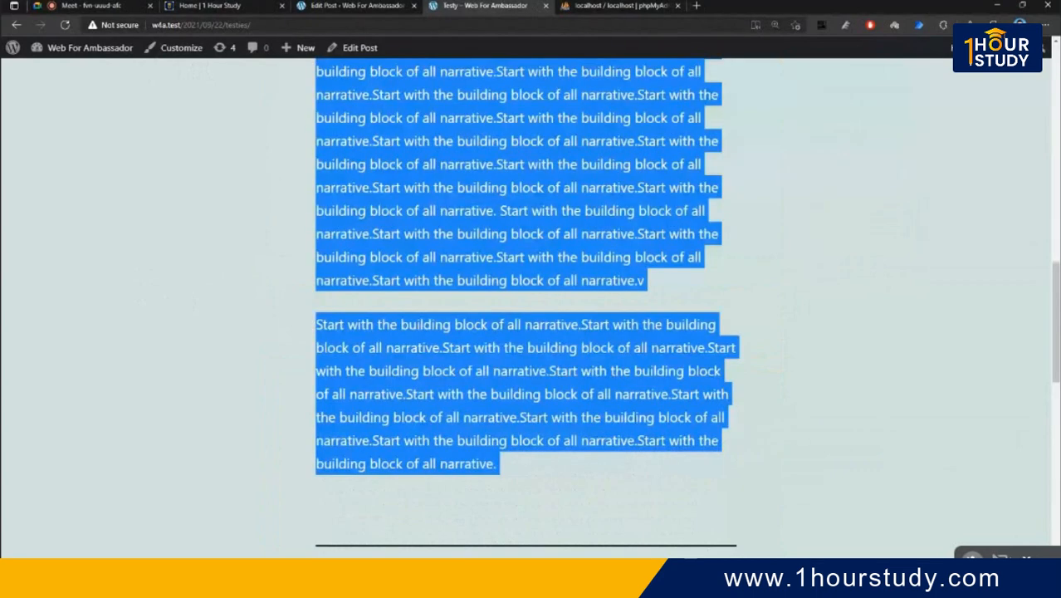
pyautogui.scroll(-1, 525, 307)
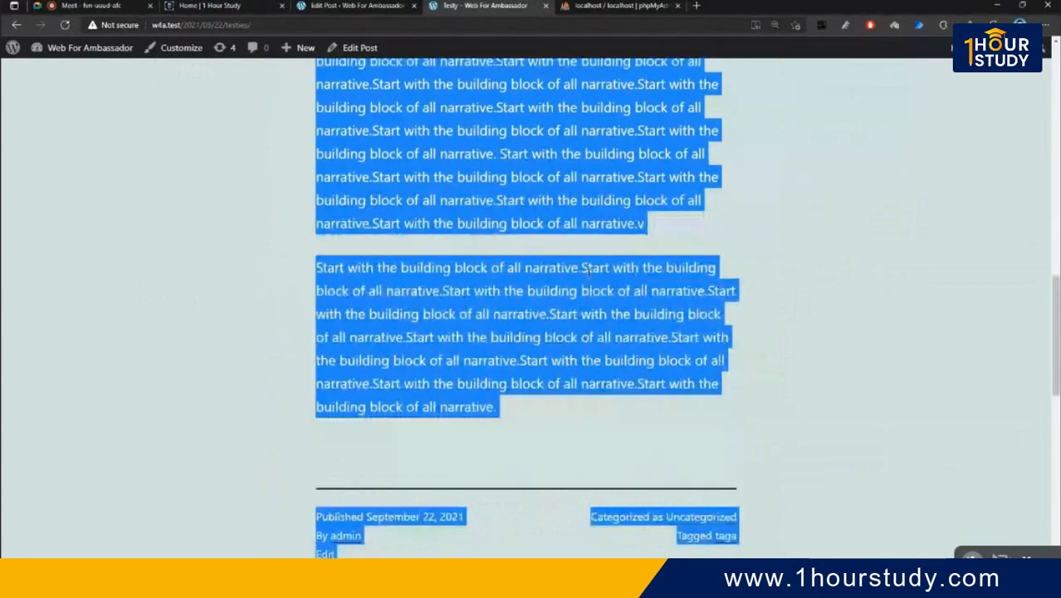
pyautogui.click(359, 5)
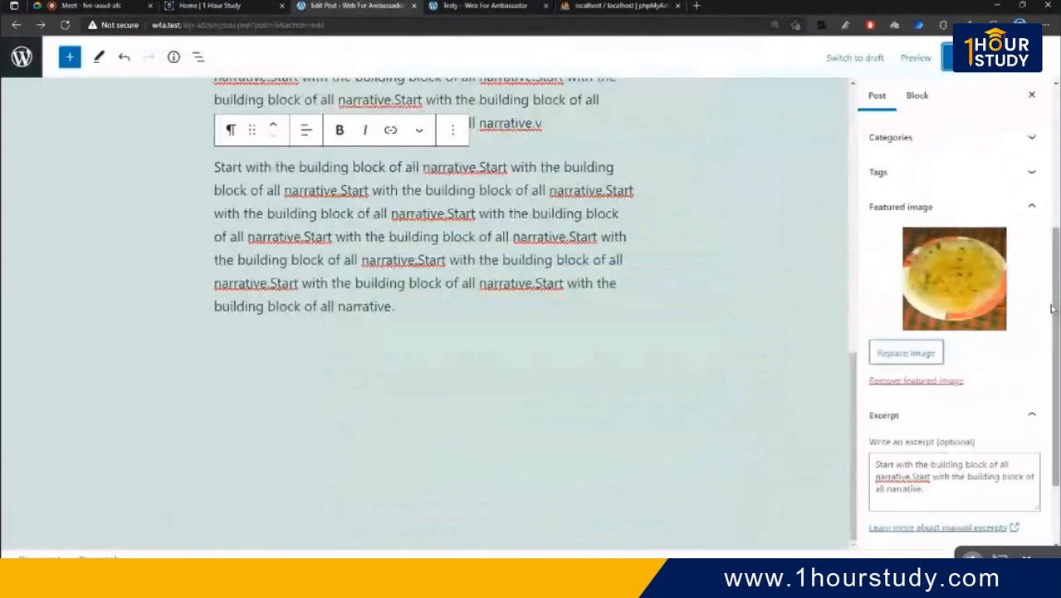
pyautogui.scroll(2, 664, 282)
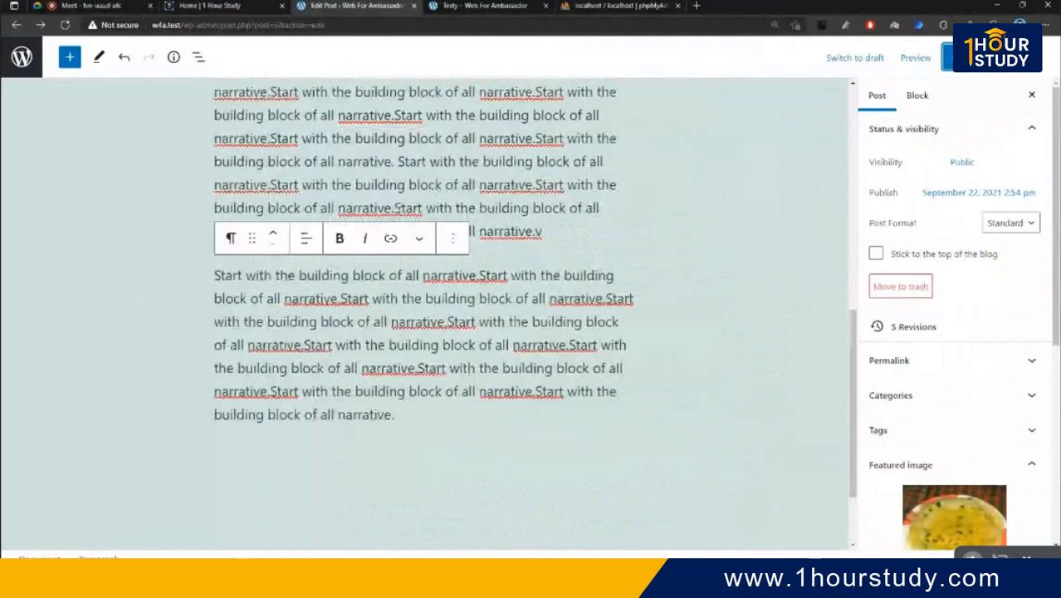
pyautogui.scroll(3, 352, 150)
# - Go to the wp-admin dashboard and open the Posts > Tags page
pyautogui.scroll(5, 355, 152)
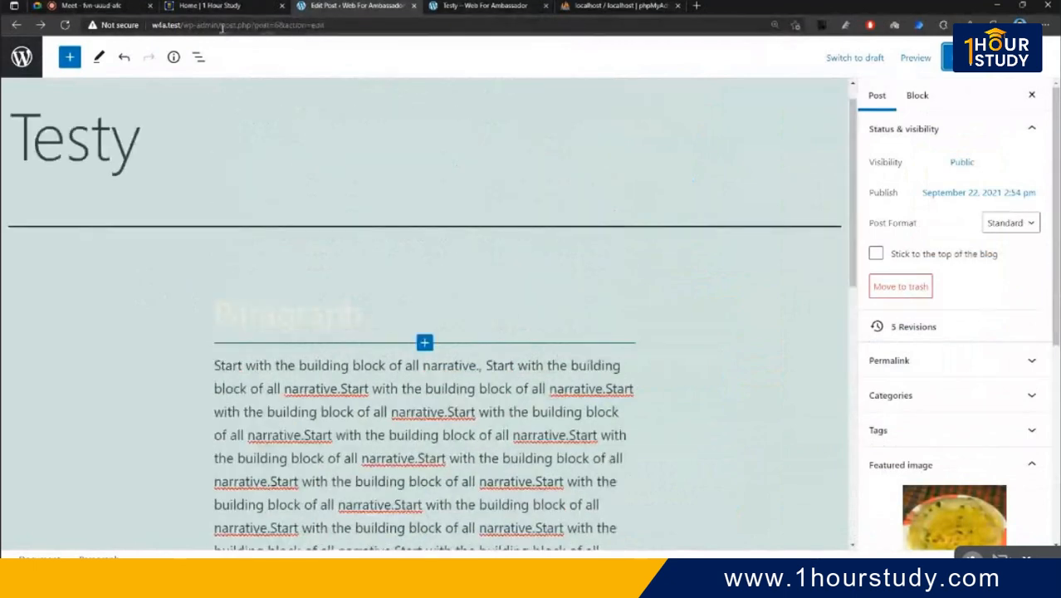
pyautogui.moveTo(222, 26); pyautogui.dragTo(474, 72)
pyautogui.press('BackSpace')
pyautogui.press('Return')
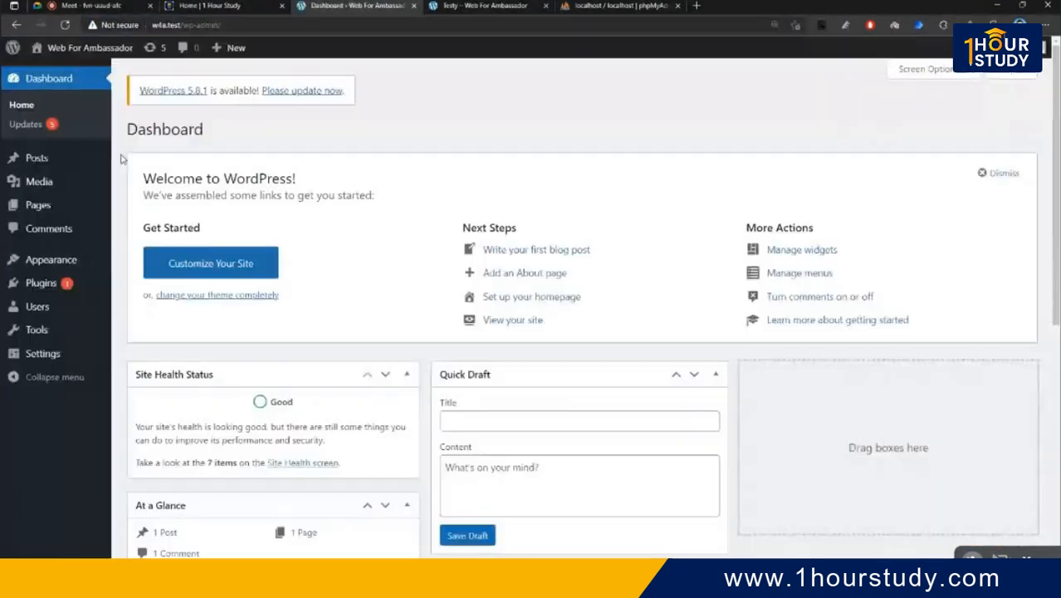
pyautogui.moveTo(33, 158)
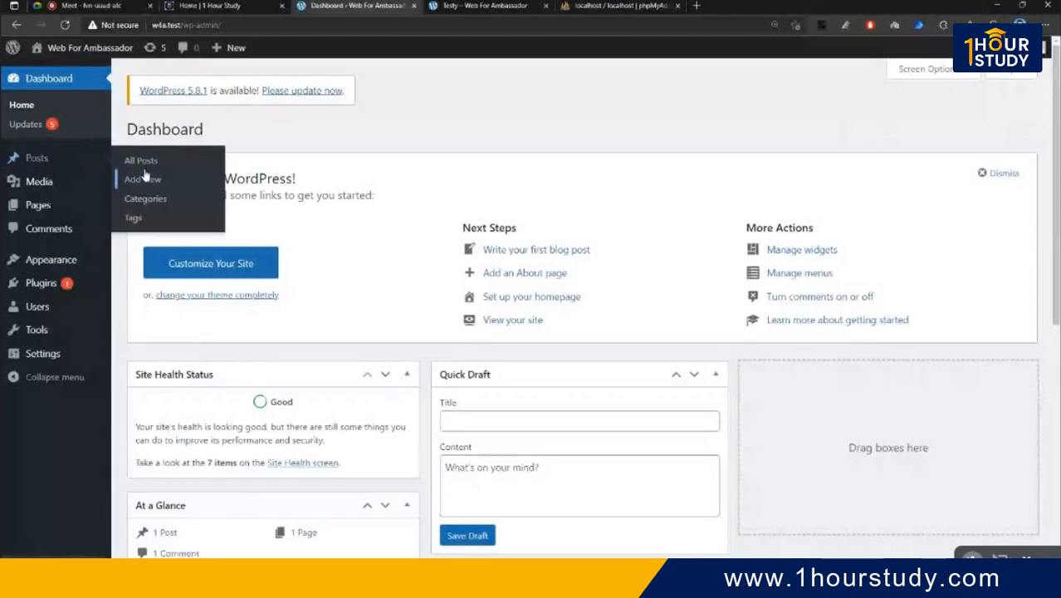
pyautogui.click(170, 216)
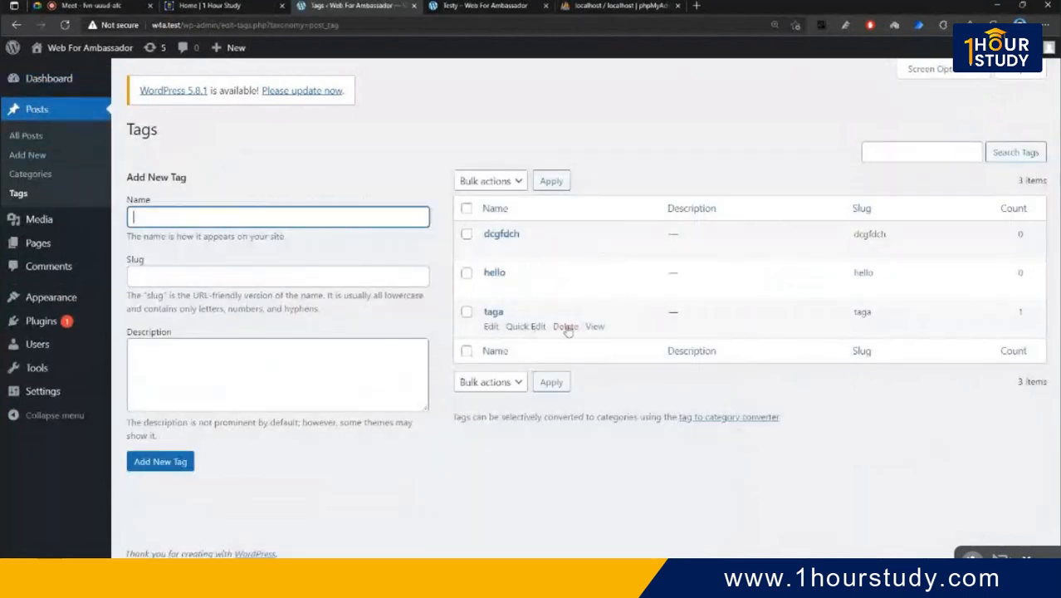
# - Add a new tag named 'simple' with Add New Tag
pyautogui.click(300, 217)
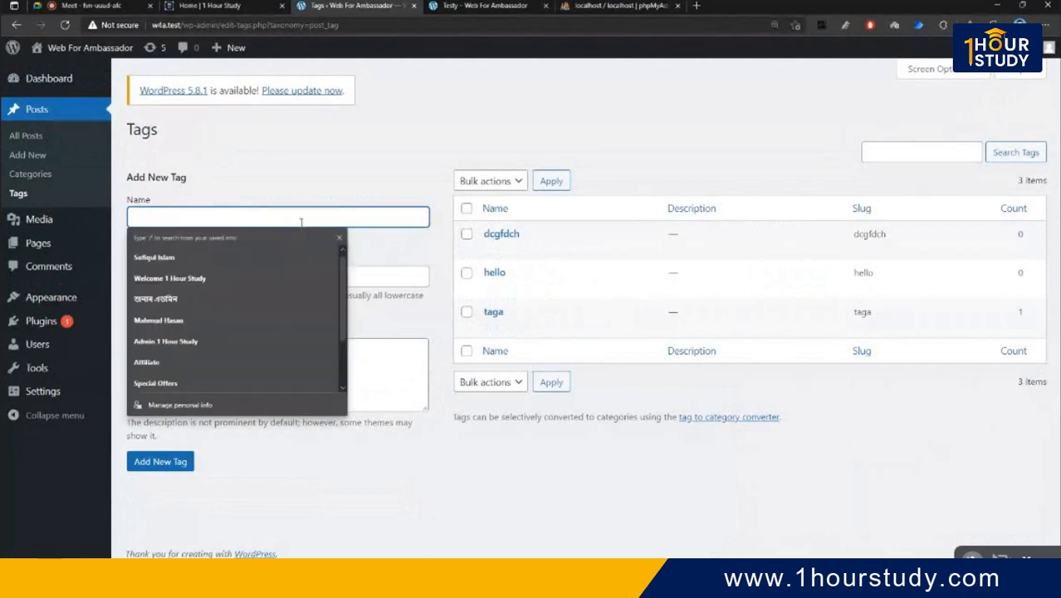
pyautogui.click(289, 272)
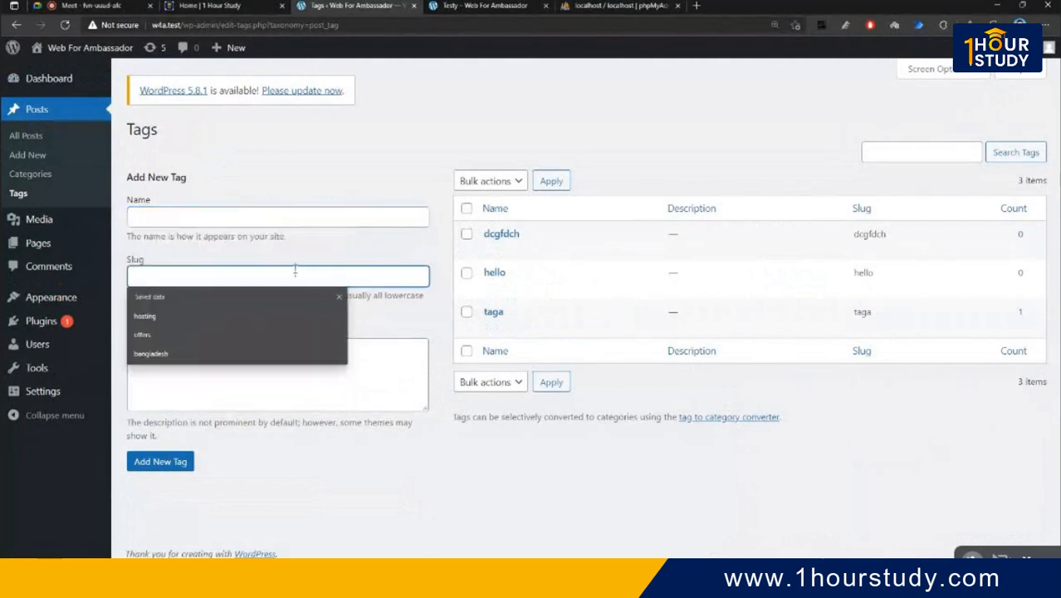
pyautogui.click(312, 217)
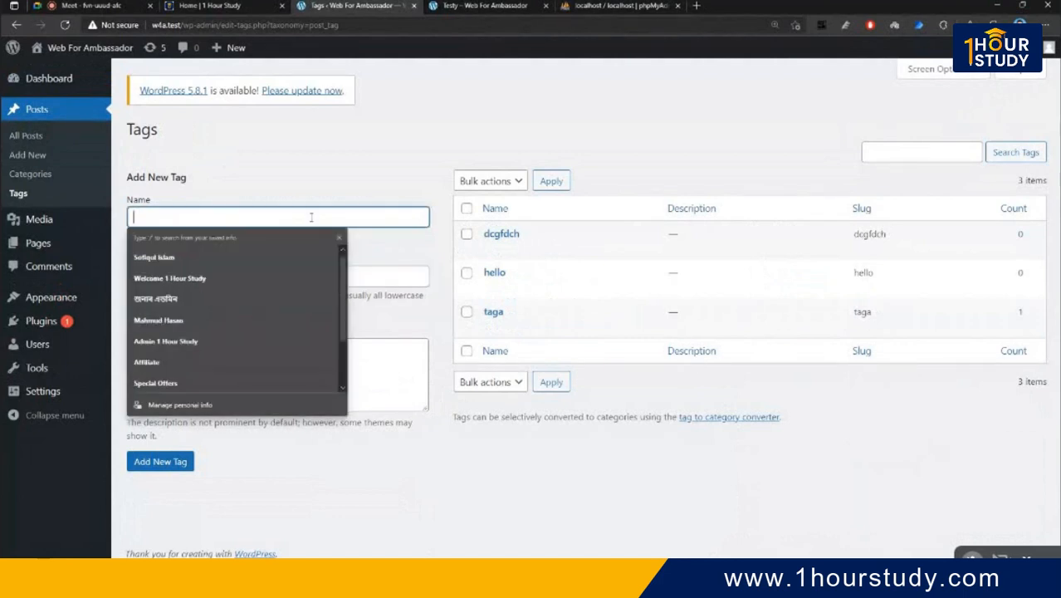
pyautogui.write('sim')
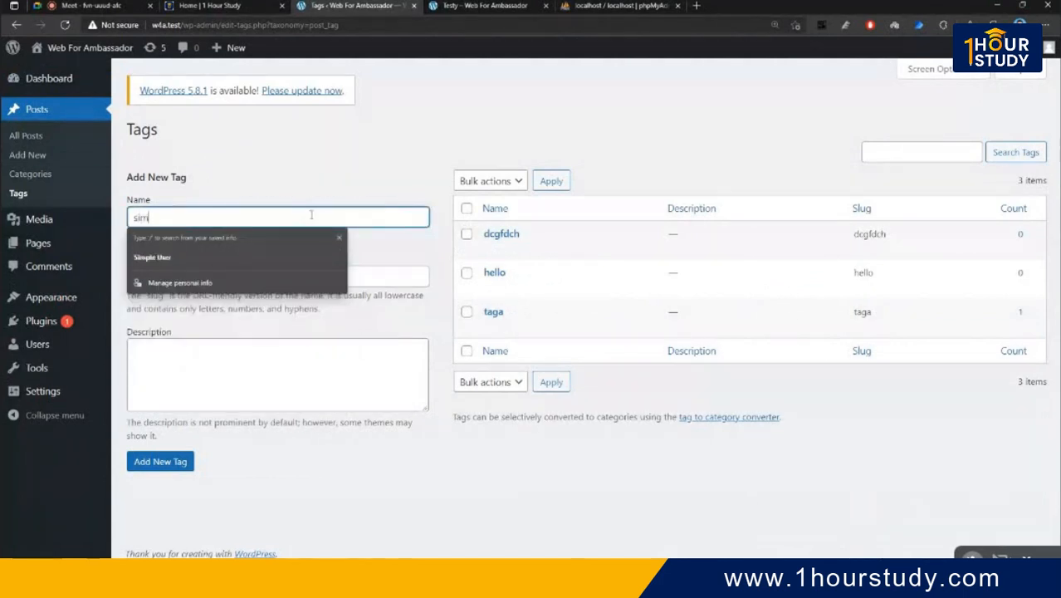
pyautogui.write('ple')
pyautogui.click(398, 317)
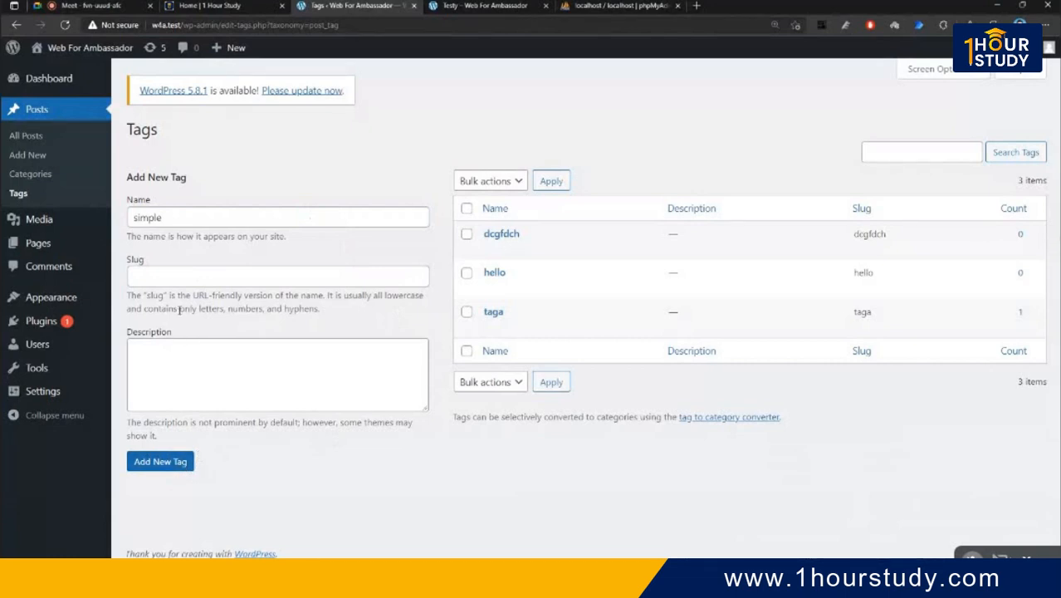
pyautogui.click(161, 470)
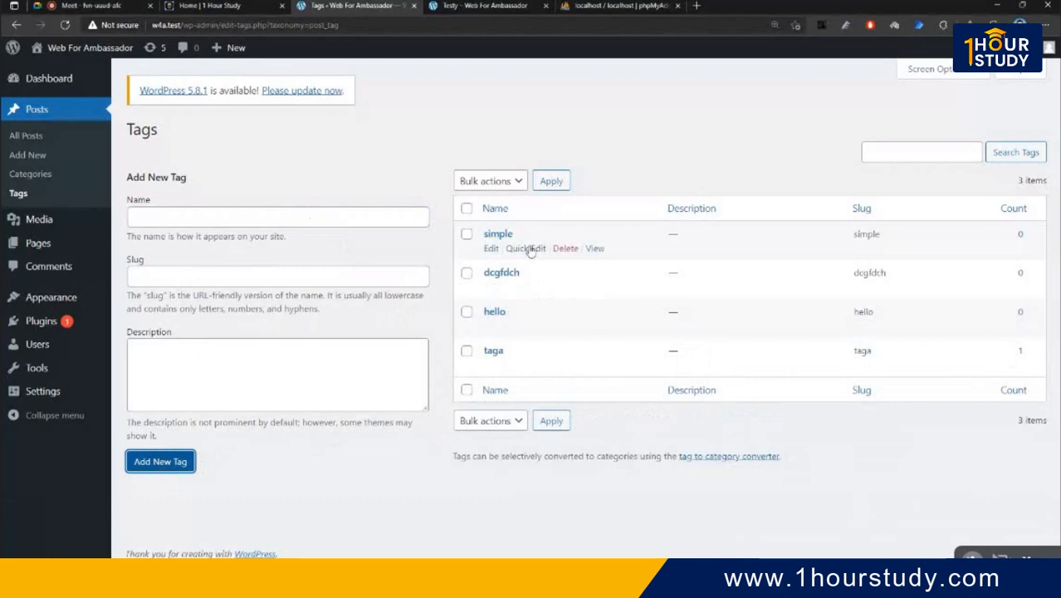
# - Cancel the inline edit of tag 'simple' and permanently delete the tag 'dcgfdch'
pyautogui.click(536, 246)
pyautogui.moveTo(521, 280); pyautogui.dragTo(569, 273)
pyautogui.click(569, 274)
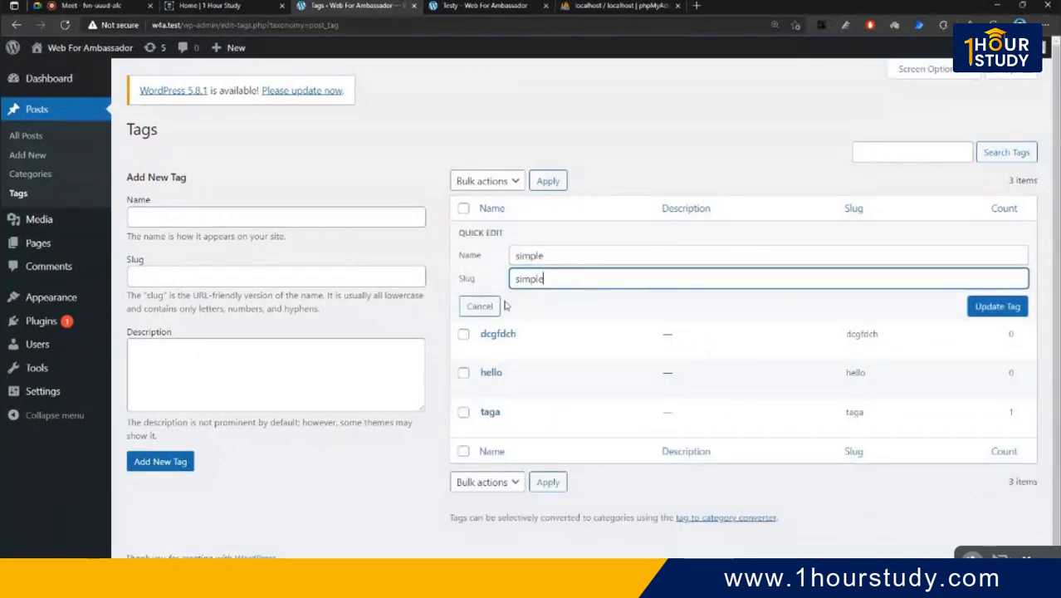
pyautogui.click(489, 309)
pyautogui.moveTo(542, 271)
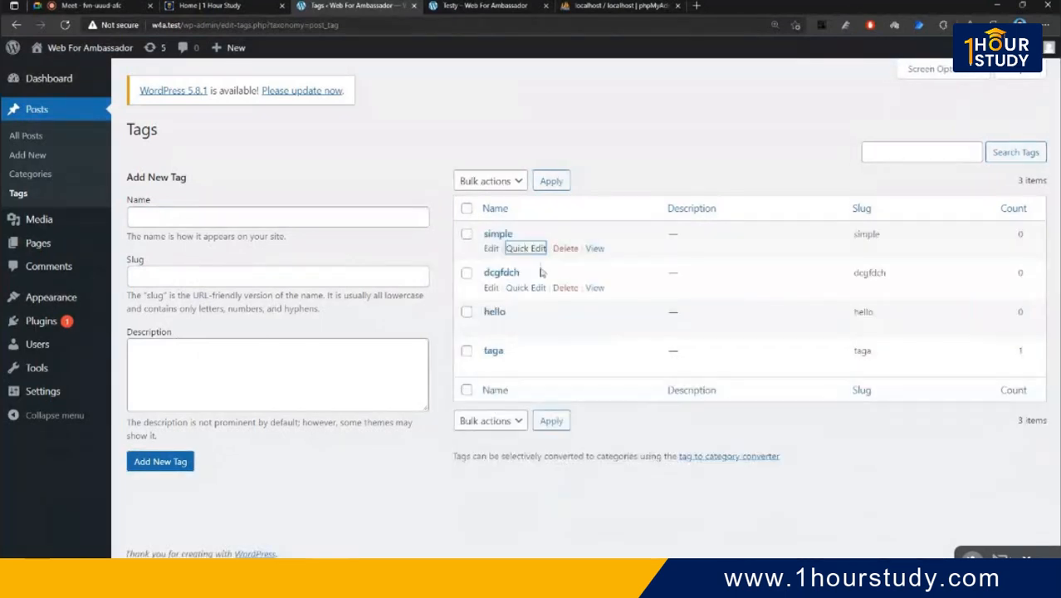
pyautogui.click(569, 291)
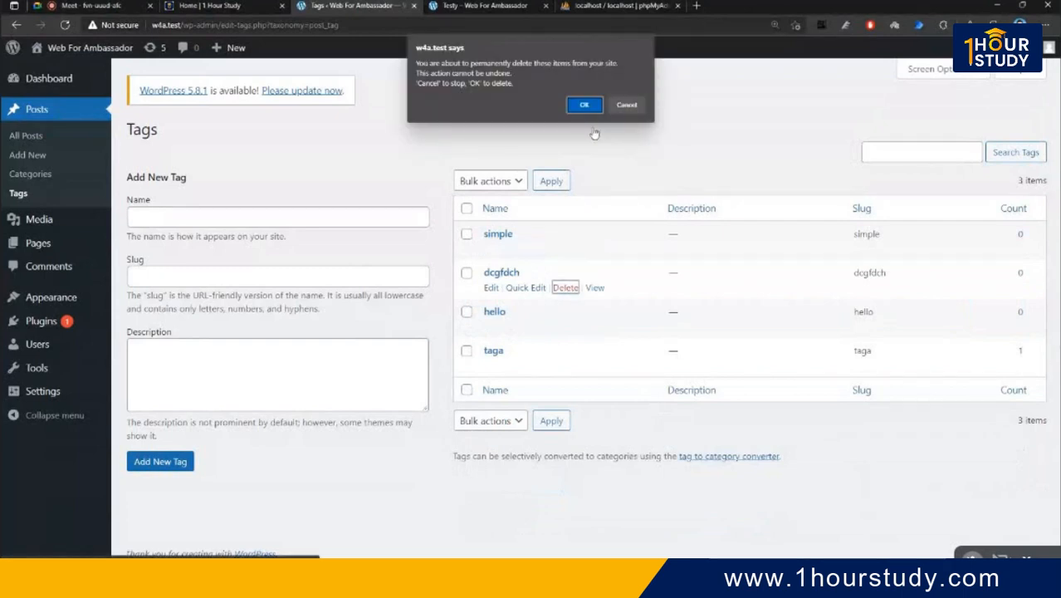
pyautogui.click(584, 104)
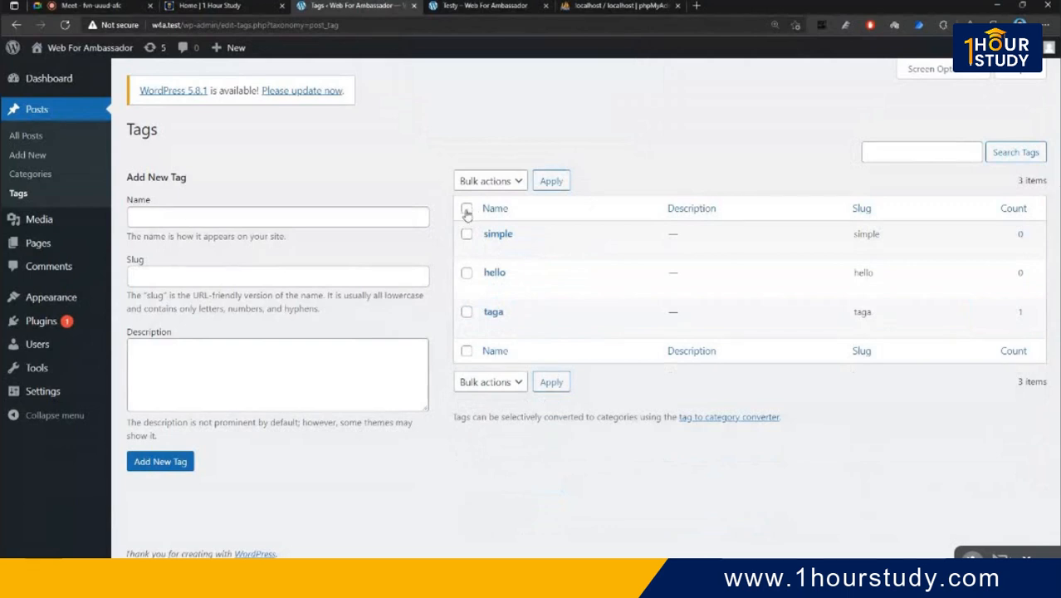
# - Bulk-delete all remaining tags, then go to Posts > Categories
pyautogui.click(467, 209)
pyautogui.click(498, 181)
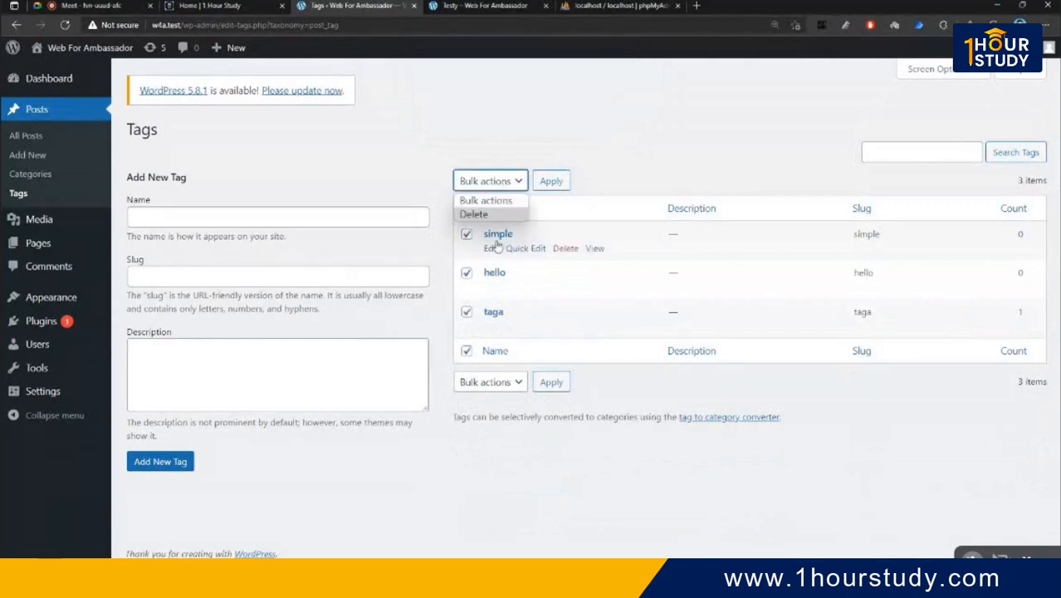
pyautogui.click(497, 216)
pyautogui.click(539, 184)
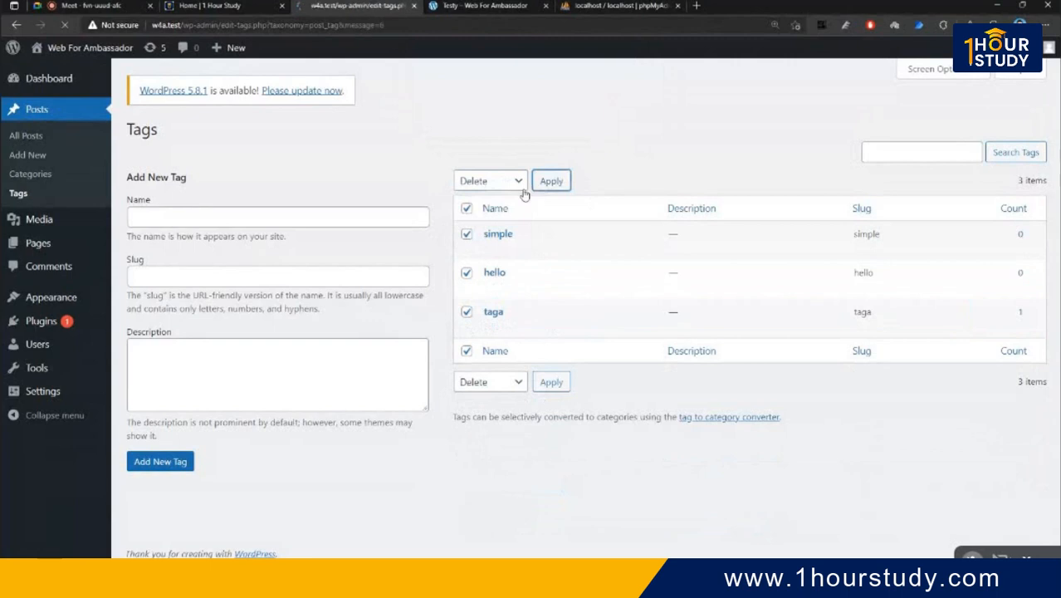
pyautogui.click(40, 180)
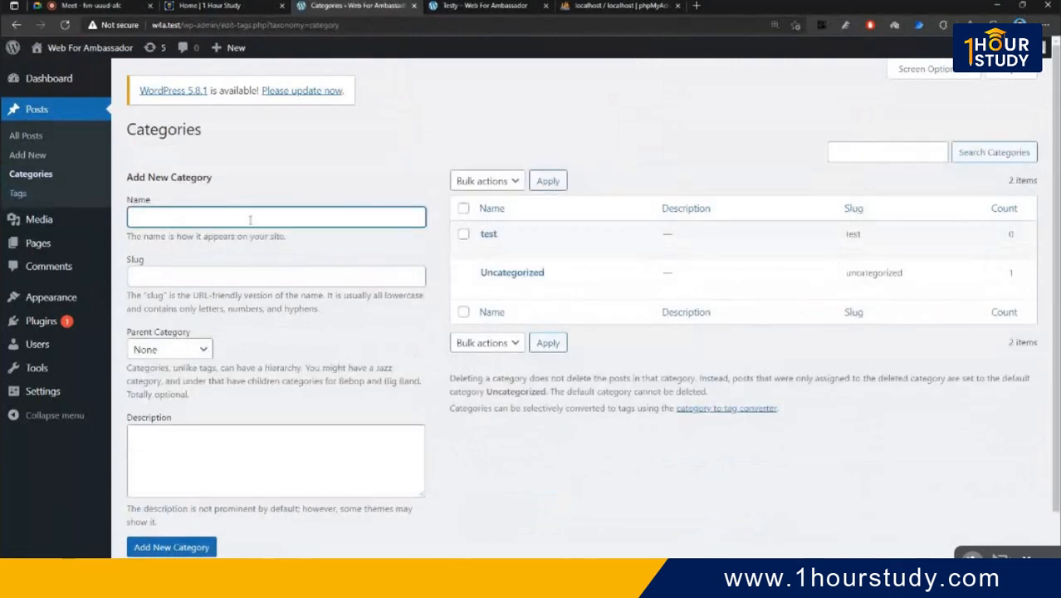
# - Add a new category 'testu' with 'test' as its parent category
pyautogui.click(258, 217)
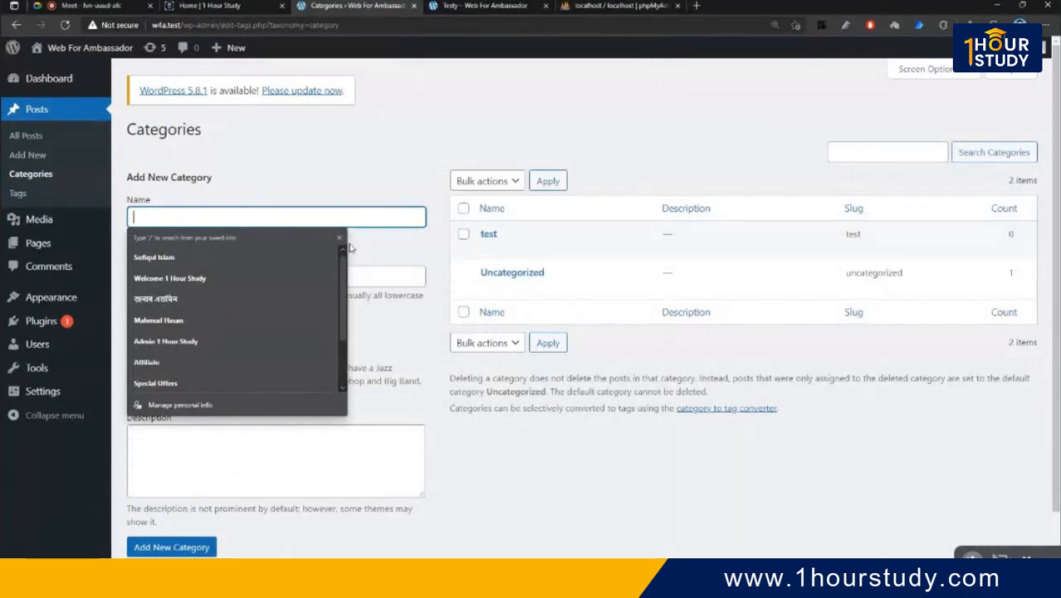
pyautogui.click(257, 274)
pyautogui.click(259, 273)
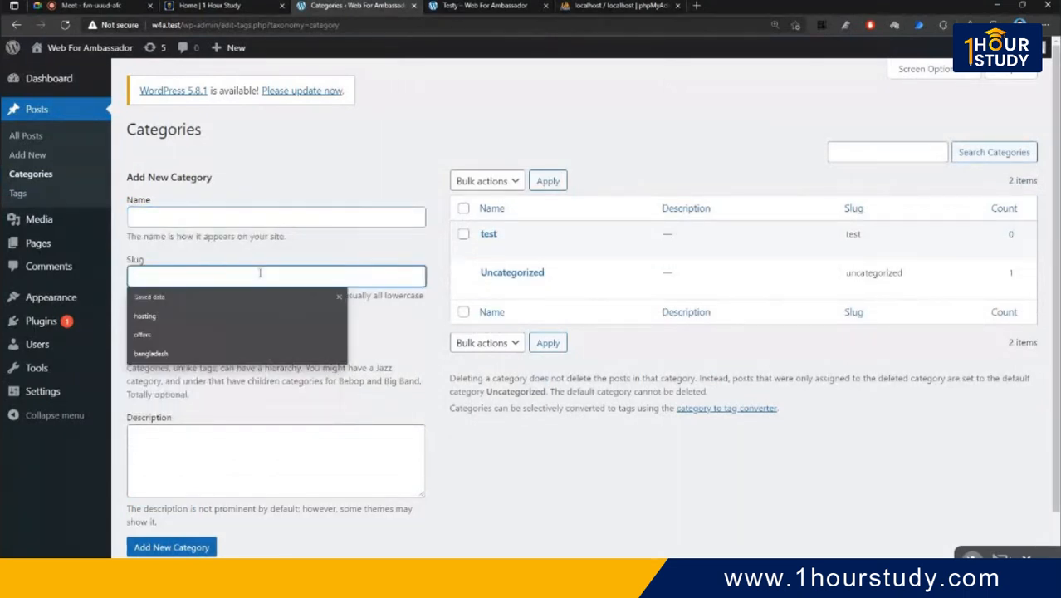
pyautogui.click(349, 318)
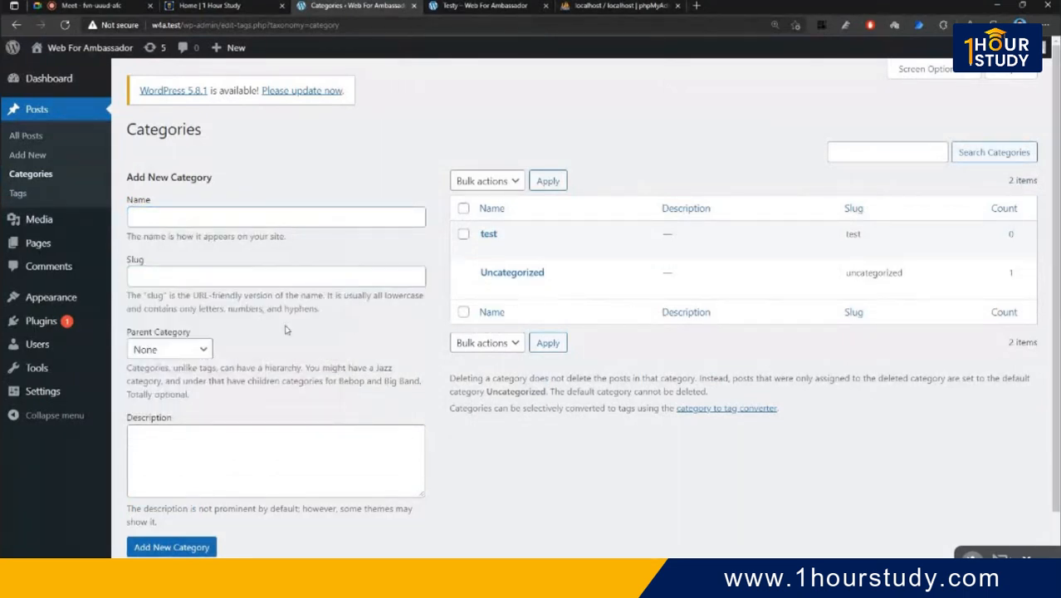
pyautogui.click(199, 351)
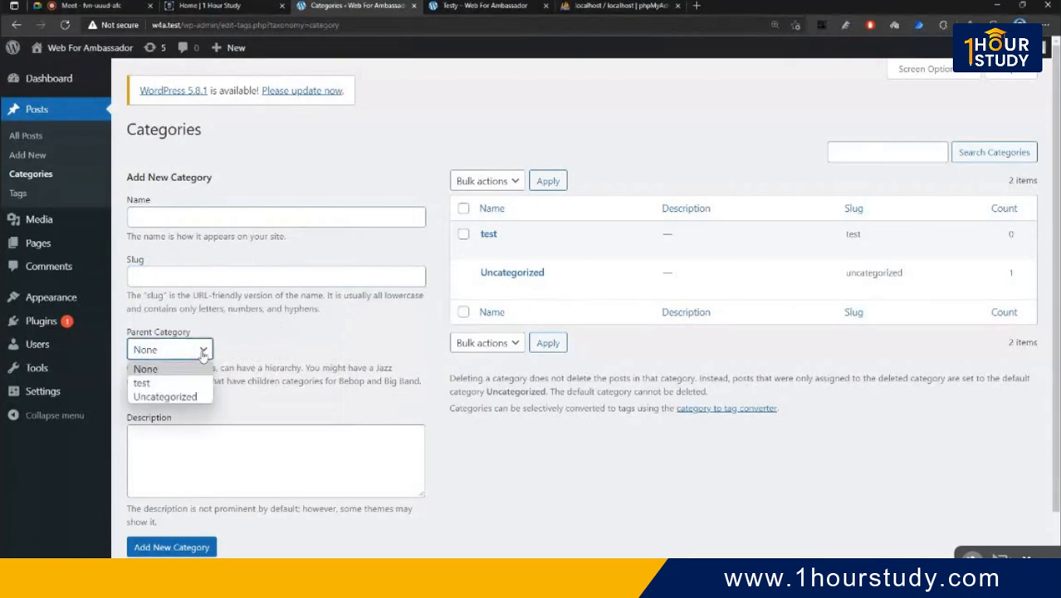
pyautogui.click(247, 355)
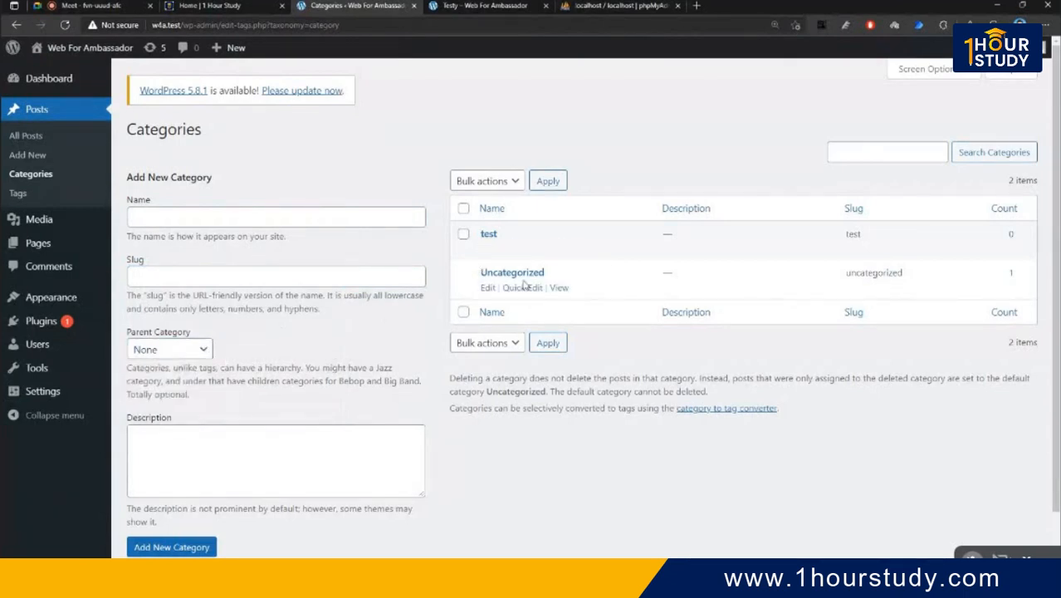
pyautogui.click(214, 215)
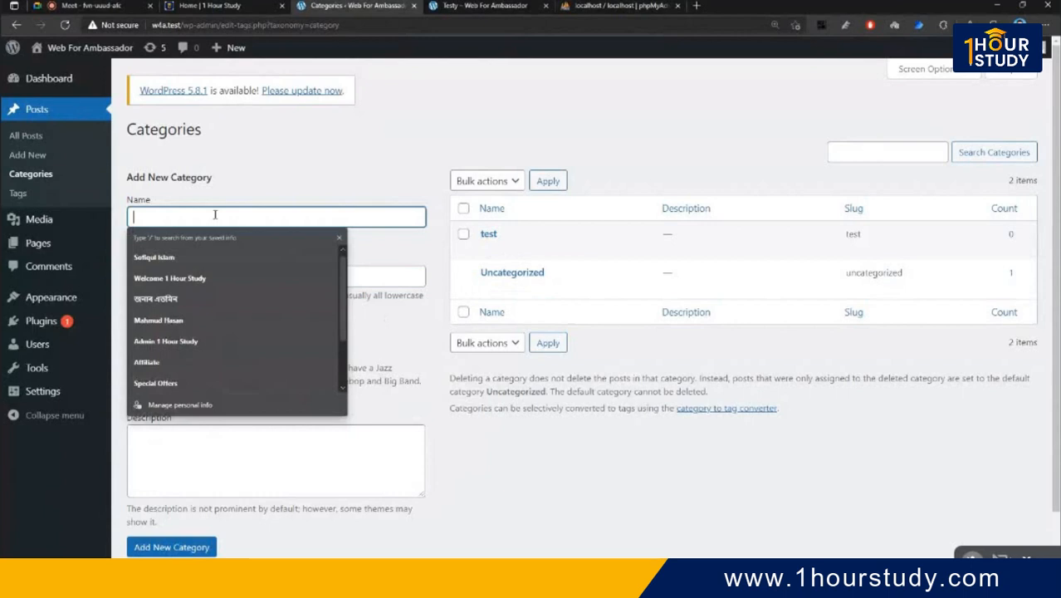
pyautogui.write('testu')
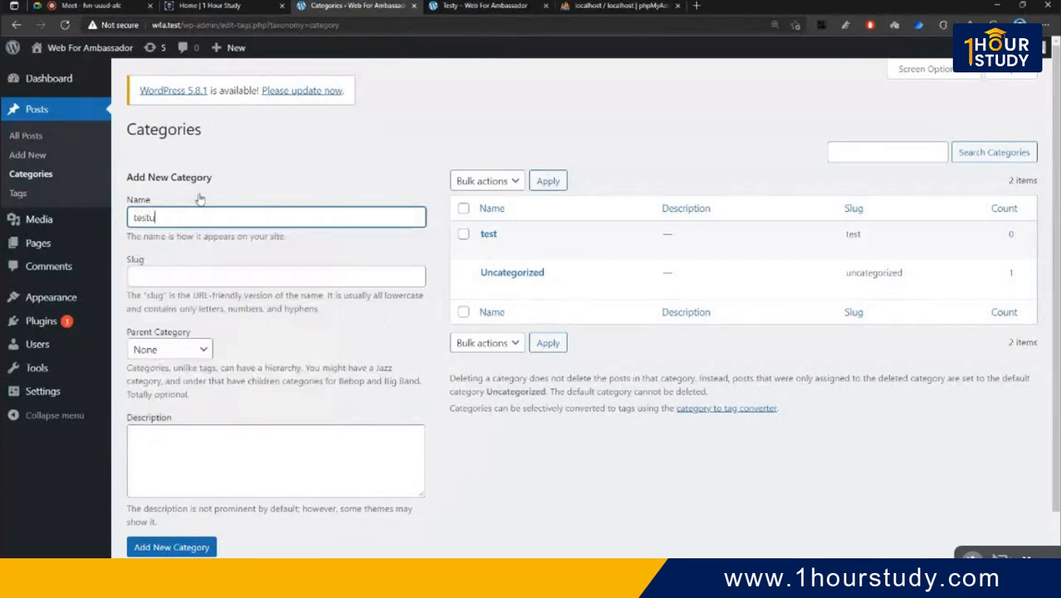
pyautogui.click(195, 276)
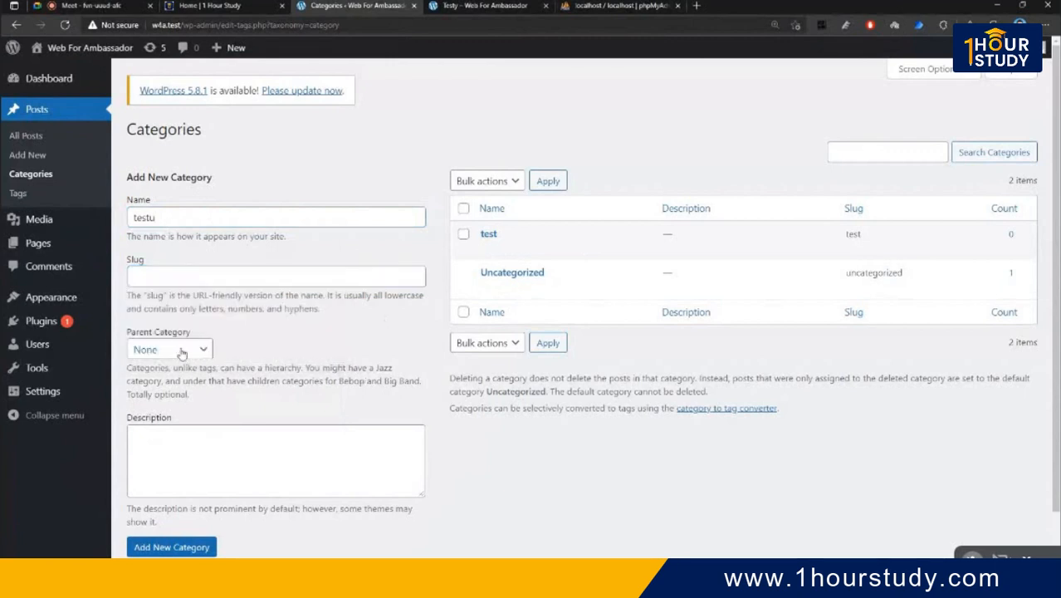
pyautogui.click(170, 349)
pyautogui.click(178, 381)
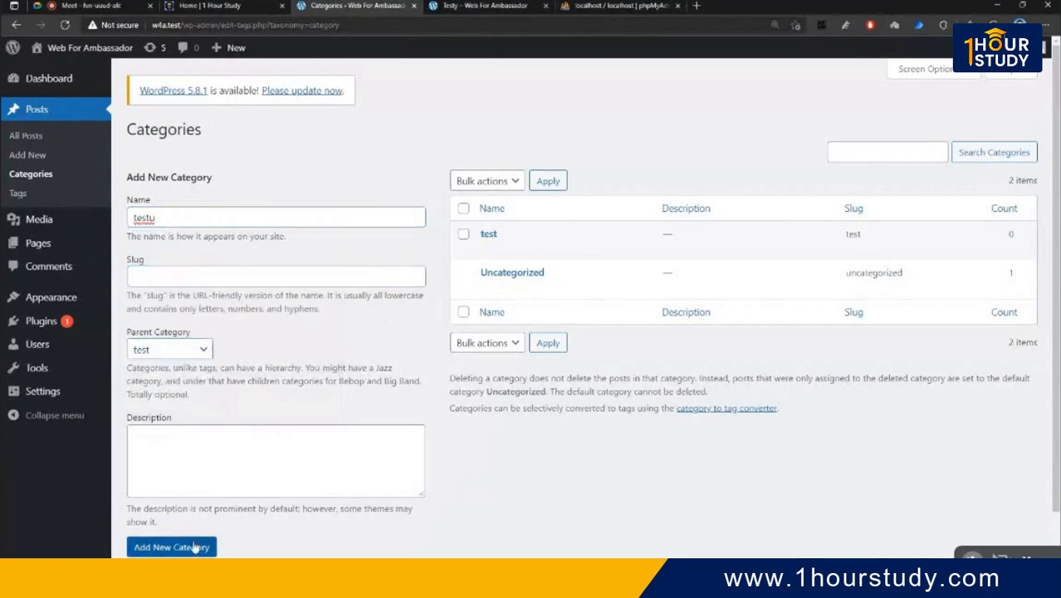
pyautogui.click(195, 546)
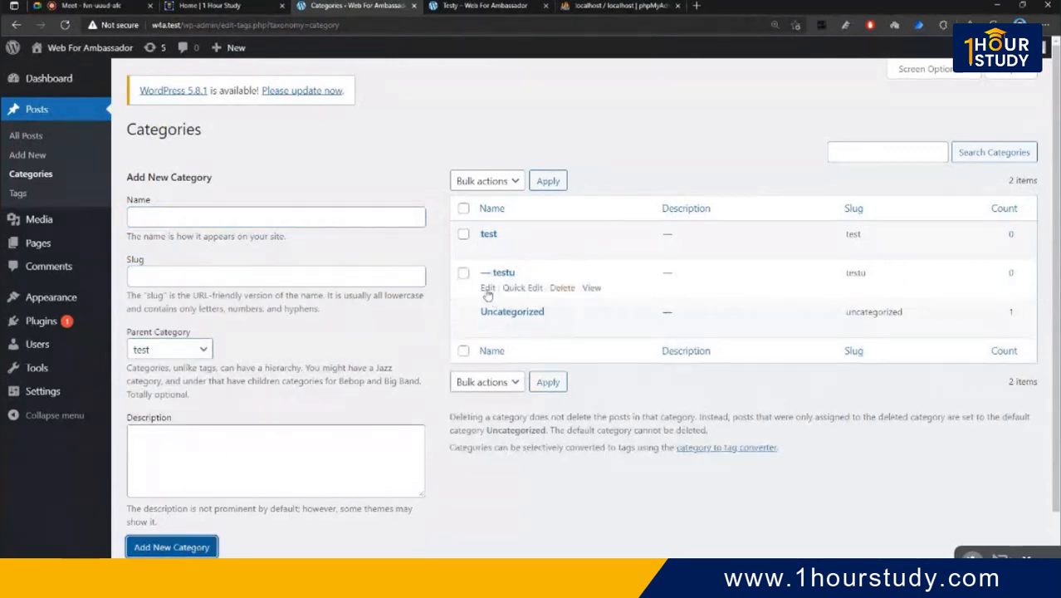
# - Add a new category 'three' with 'testu' as its parent, replacing a mistyped name
pyautogui.click(184, 218)
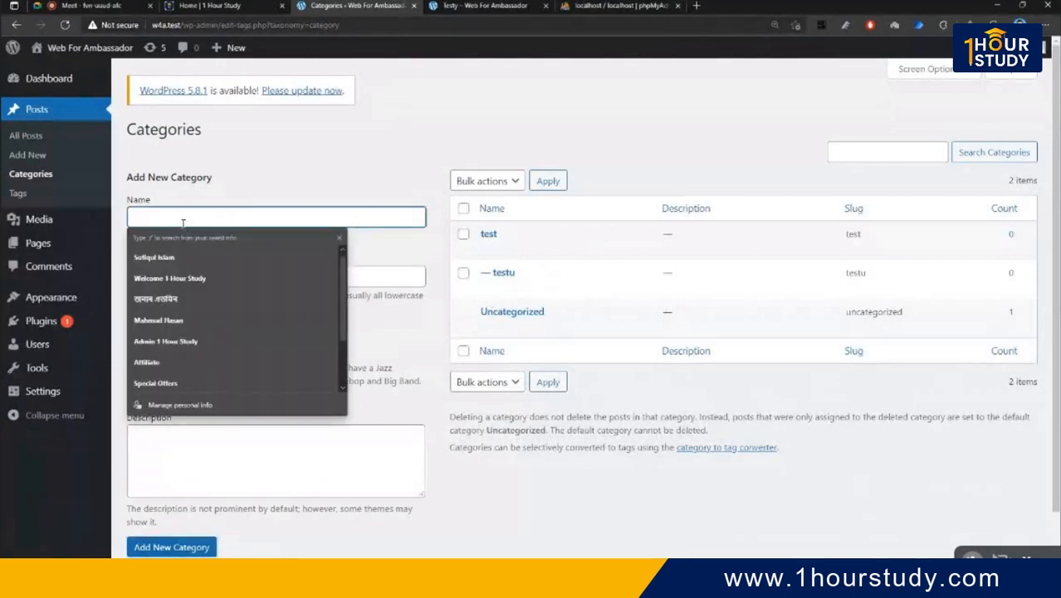
pyautogui.write('fdsfsd')
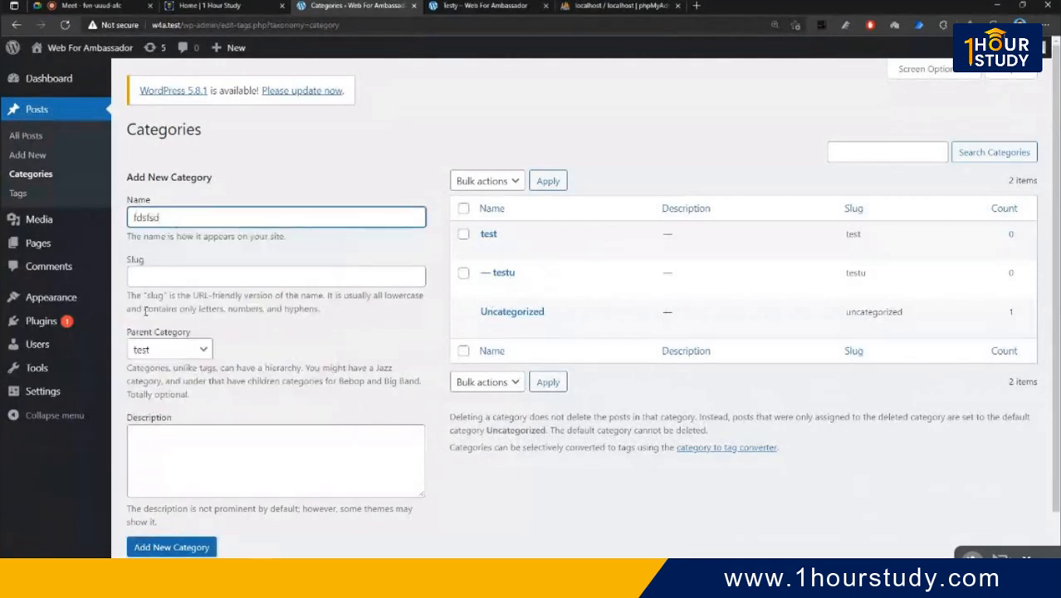
pyautogui.hotkey('ctrl', 'a')
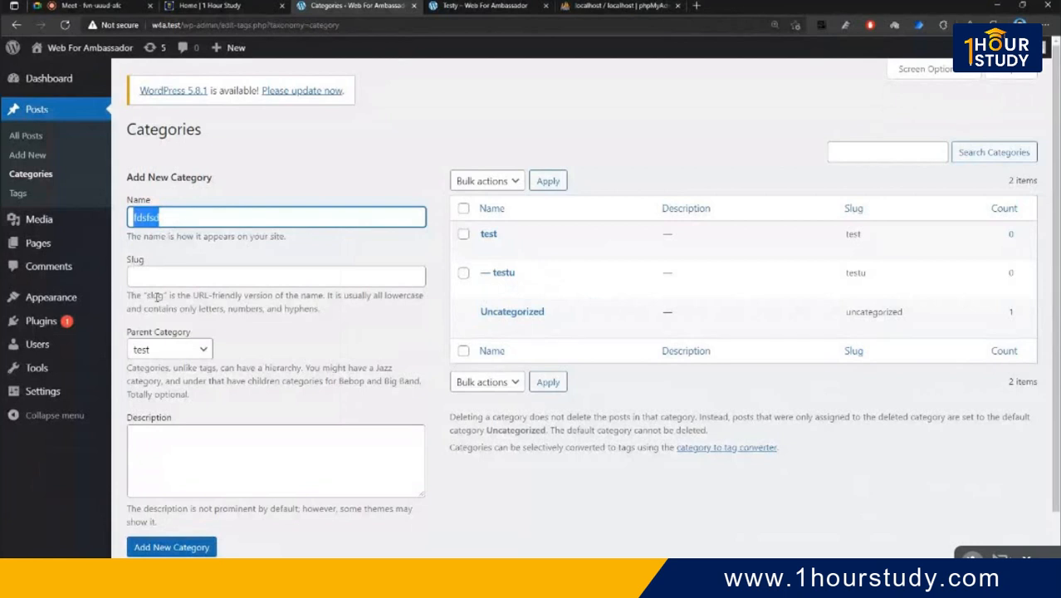
pyautogui.press('BackSpace')
pyautogui.write('three')
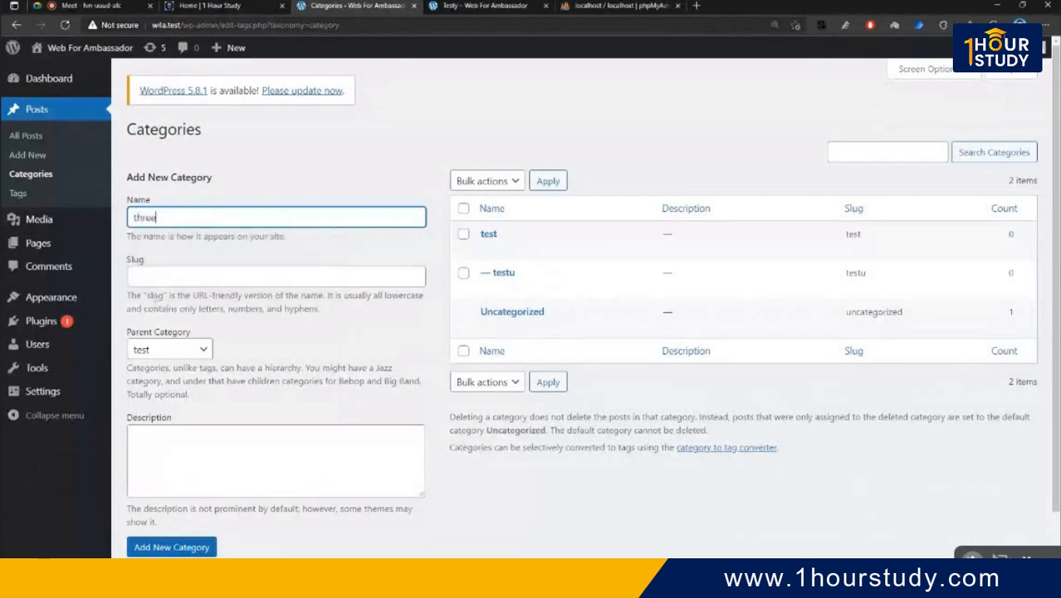
pyautogui.click(166, 350)
pyautogui.click(166, 396)
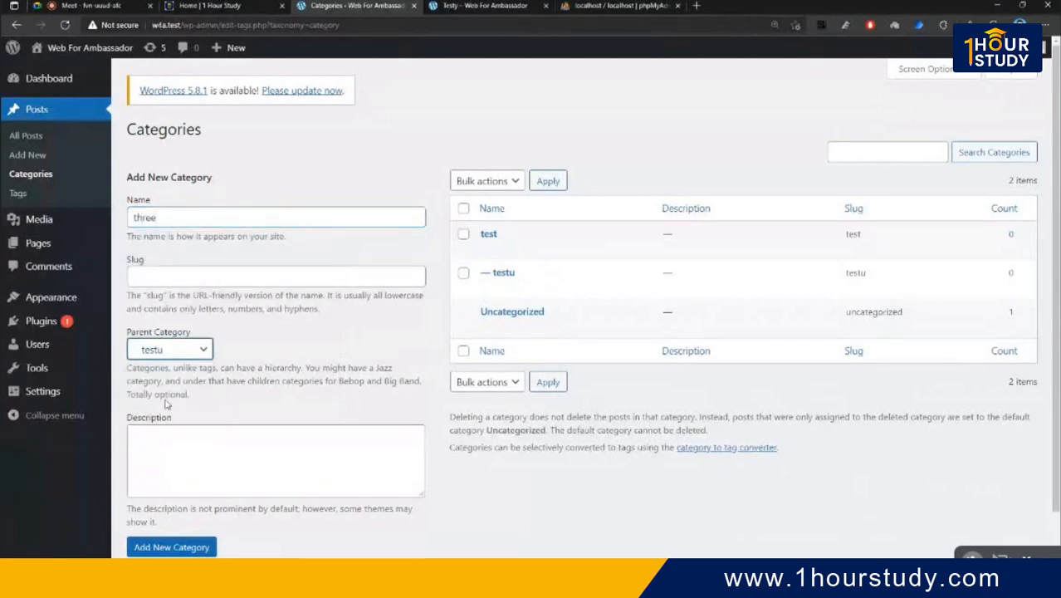
pyautogui.click(191, 547)
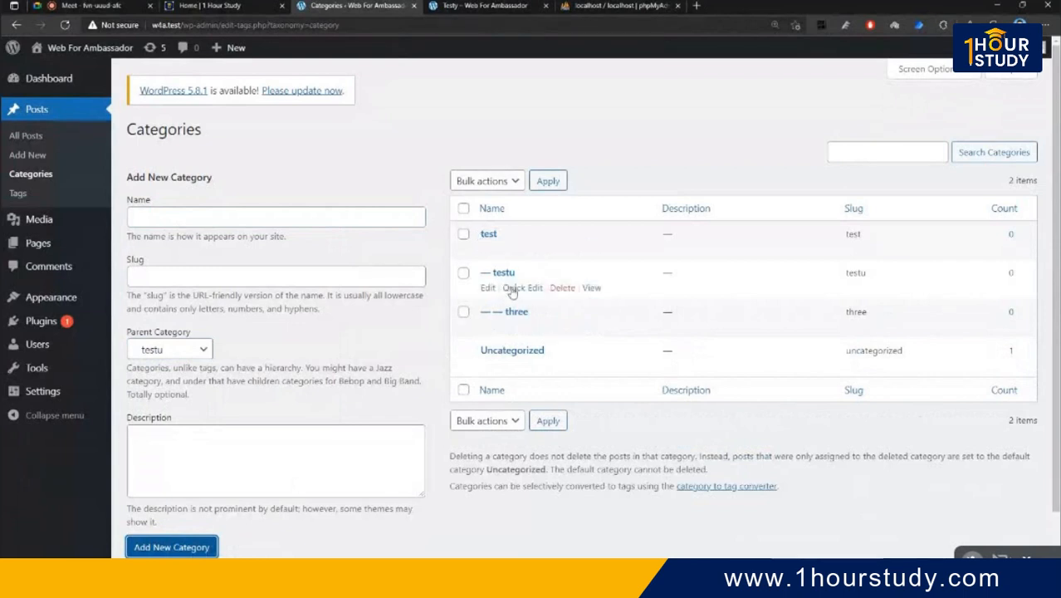
# - Add category 'one' under Uncategorized, then open the 'test' category's Edit Category page
pyautogui.click(228, 217)
pyautogui.write('one')
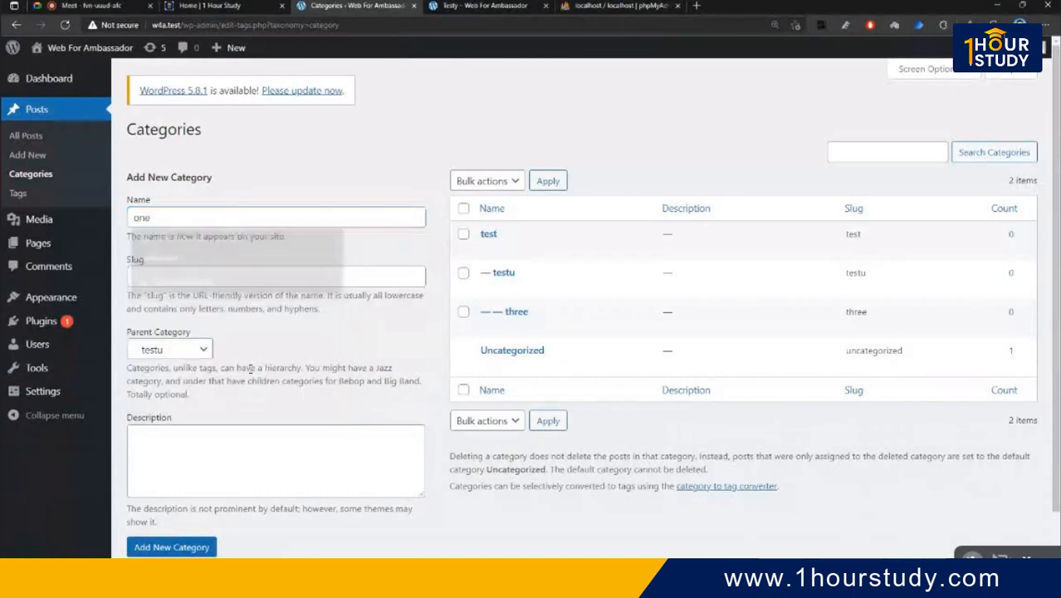
pyautogui.click(178, 350)
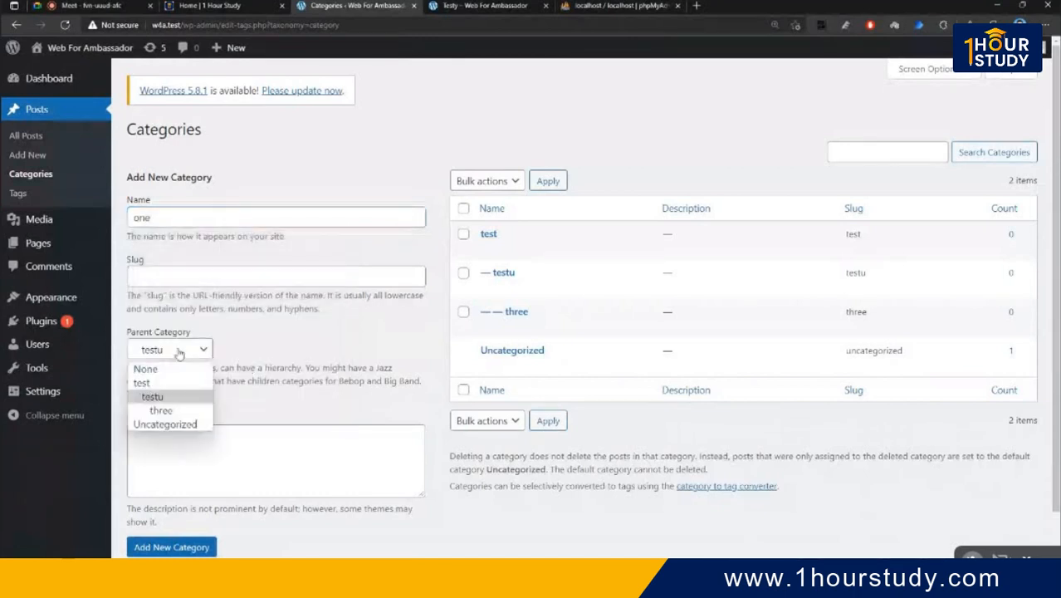
pyautogui.click(183, 424)
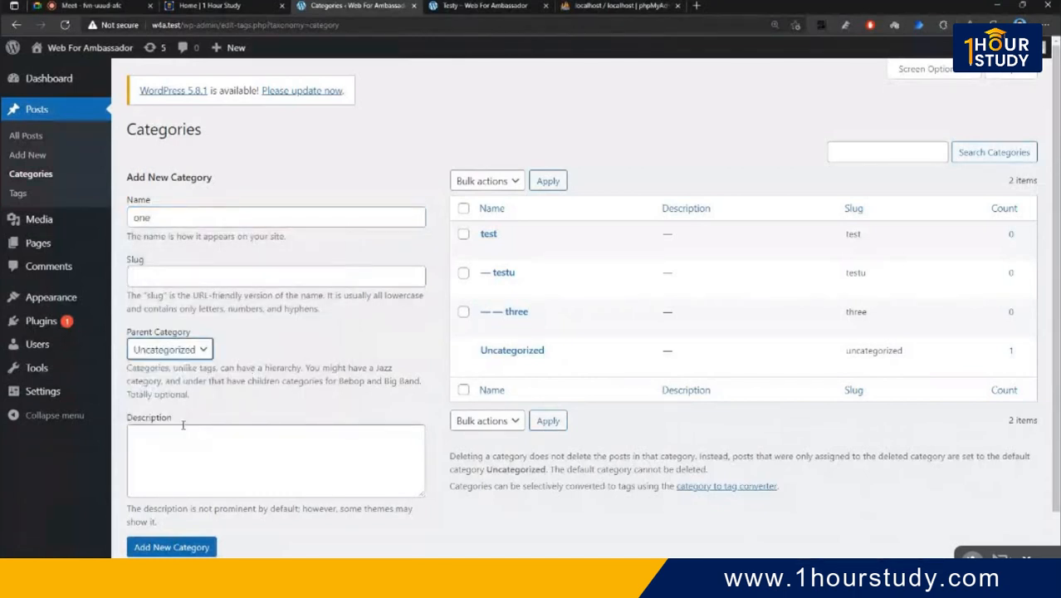
pyautogui.click(197, 549)
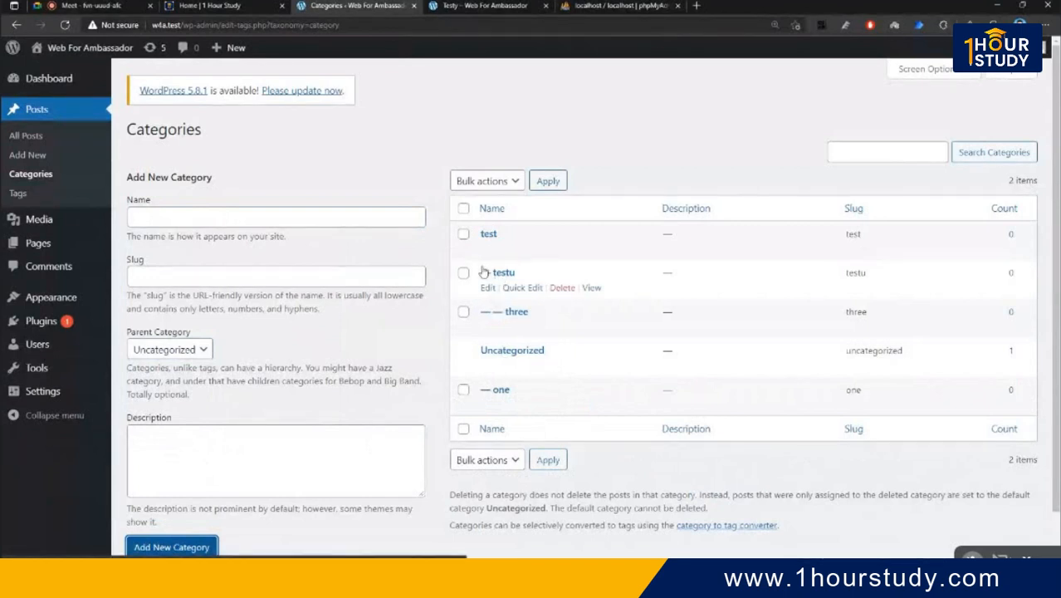
pyautogui.click(488, 234)
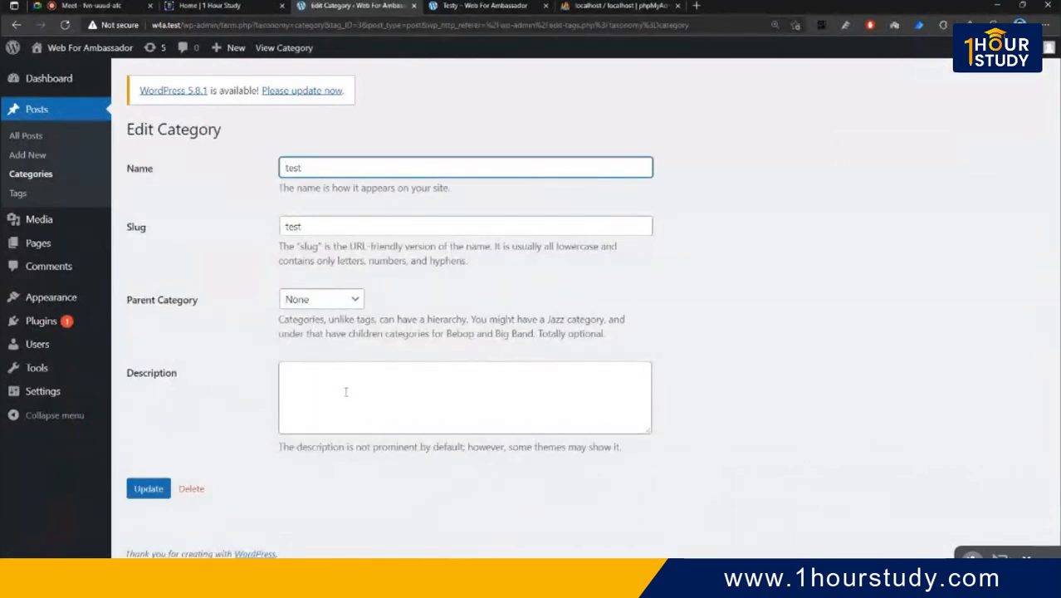
# - Reload the categories list and view the posts filed under 'test' and under Uncategorized
pyautogui.click(16, 26)
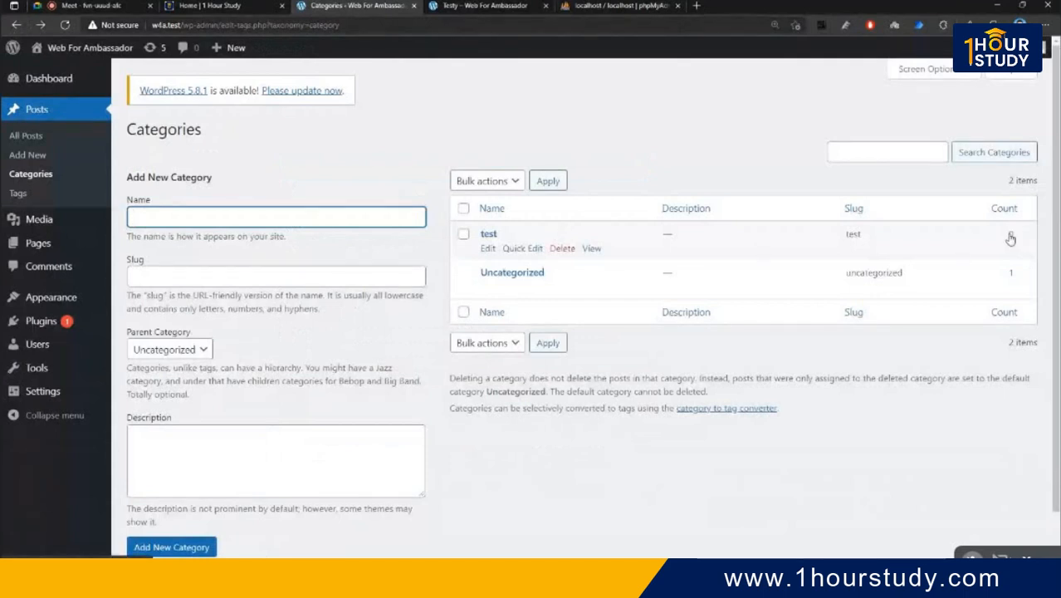
pyautogui.click(65, 25)
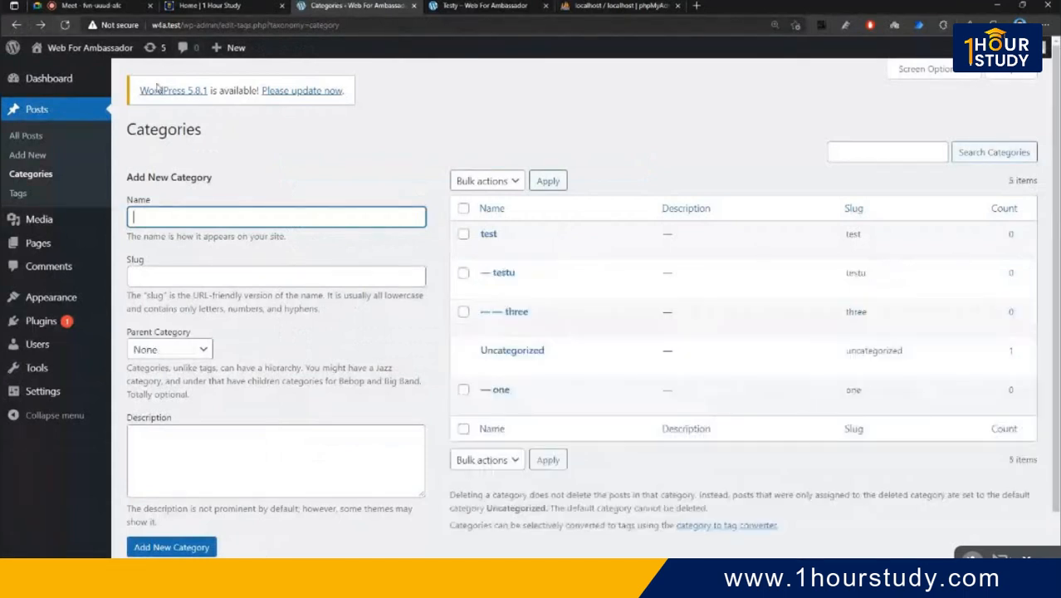
pyautogui.click(1010, 238)
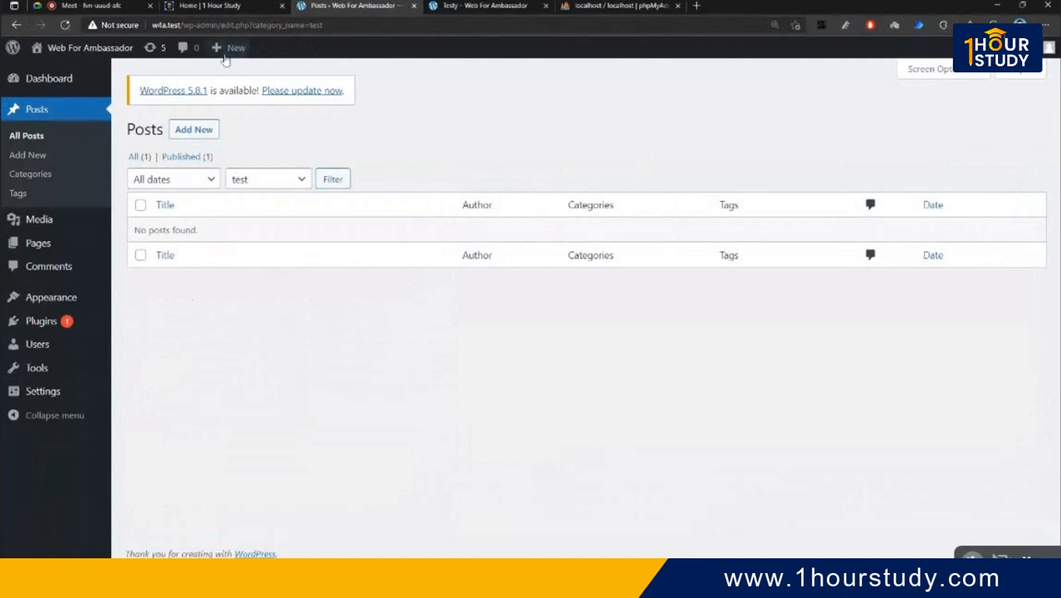
pyautogui.moveTo(220, 25); pyautogui.dragTo(458, 39)
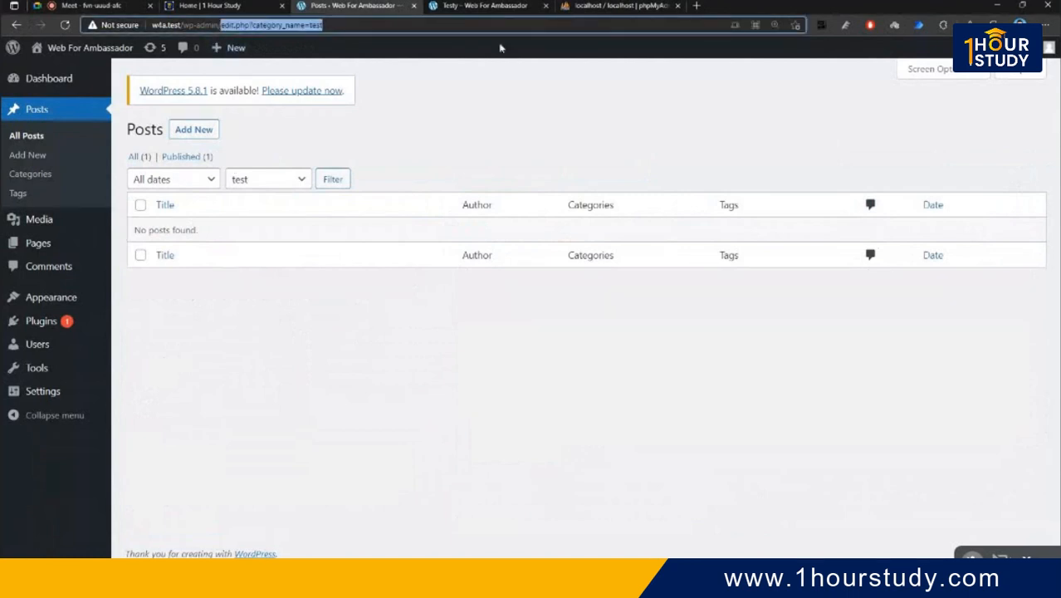
pyautogui.write('test/wp-admin/t')
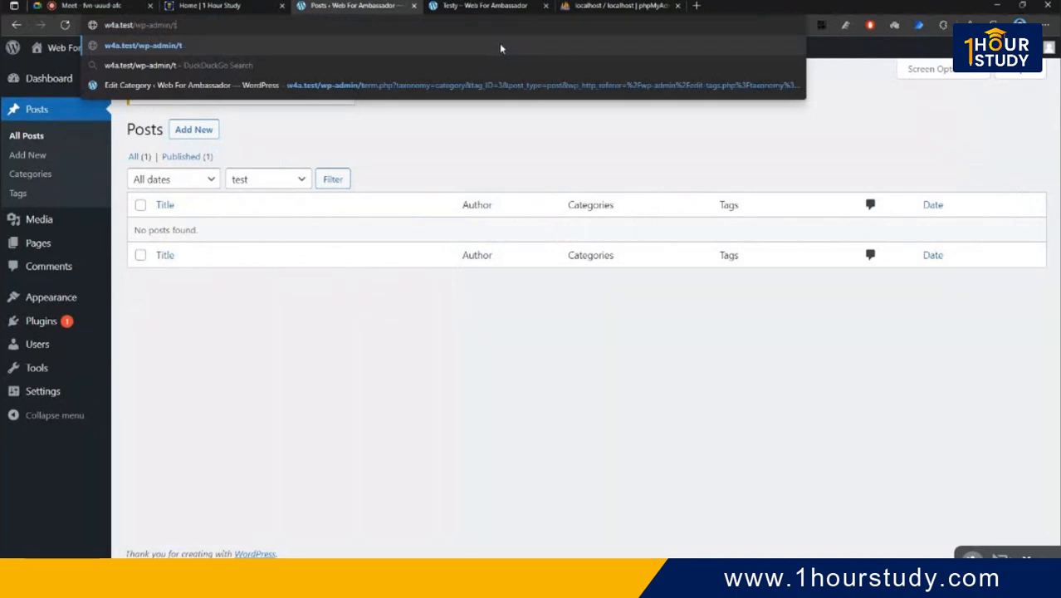
pyautogui.press('BackSpace')
pyautogui.write('categ')
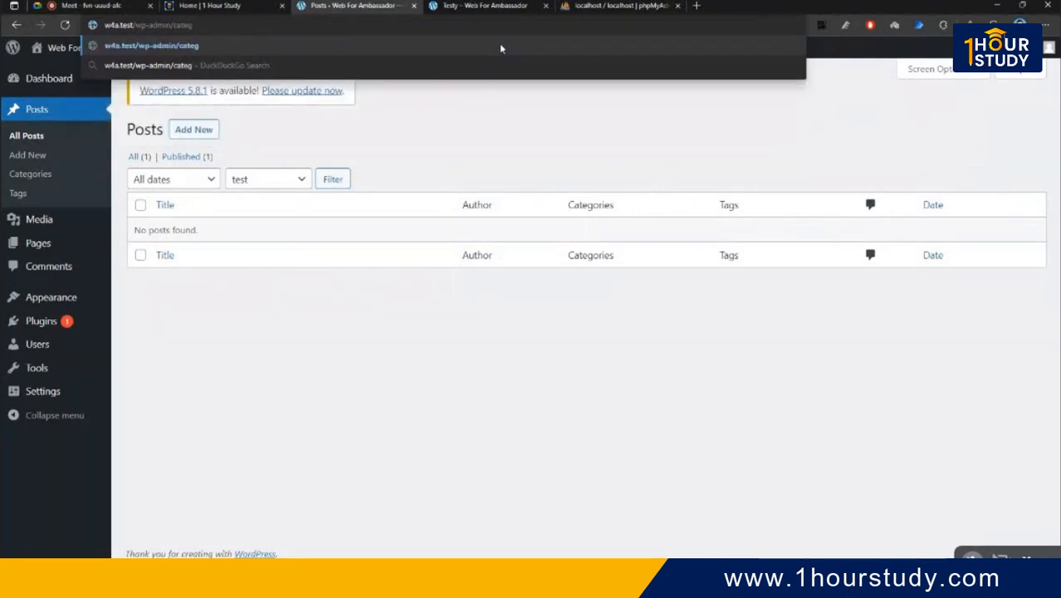
pyautogui.click(25, 174)
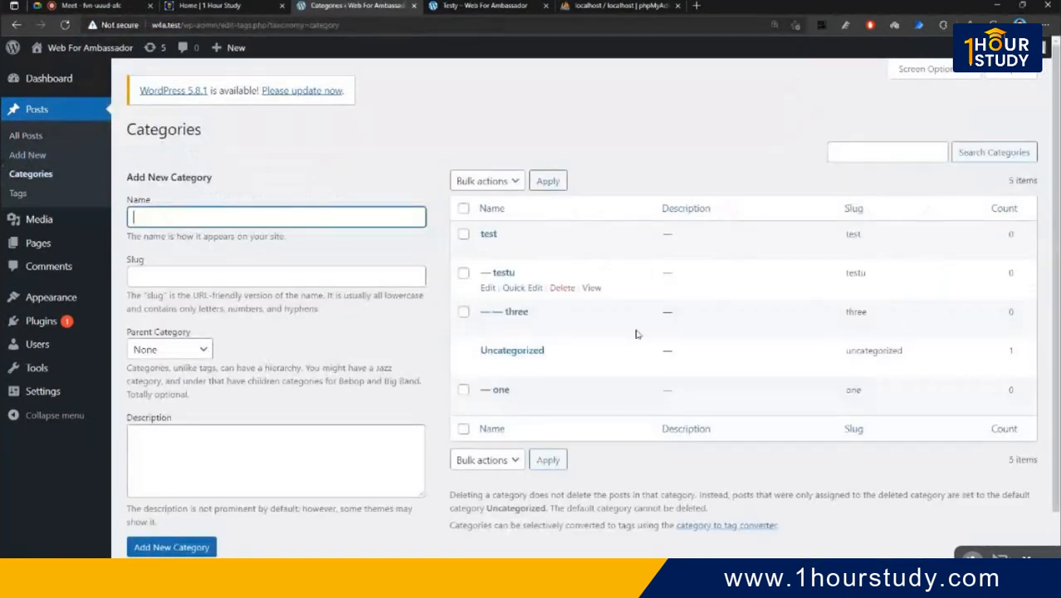
pyautogui.click(1008, 350)
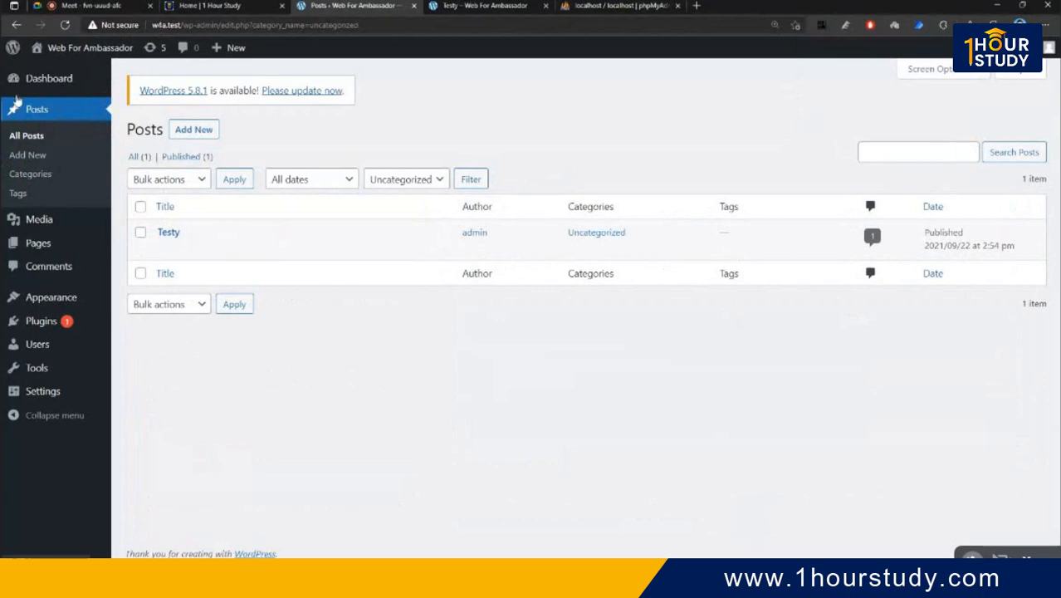
pyautogui.click(15, 25)
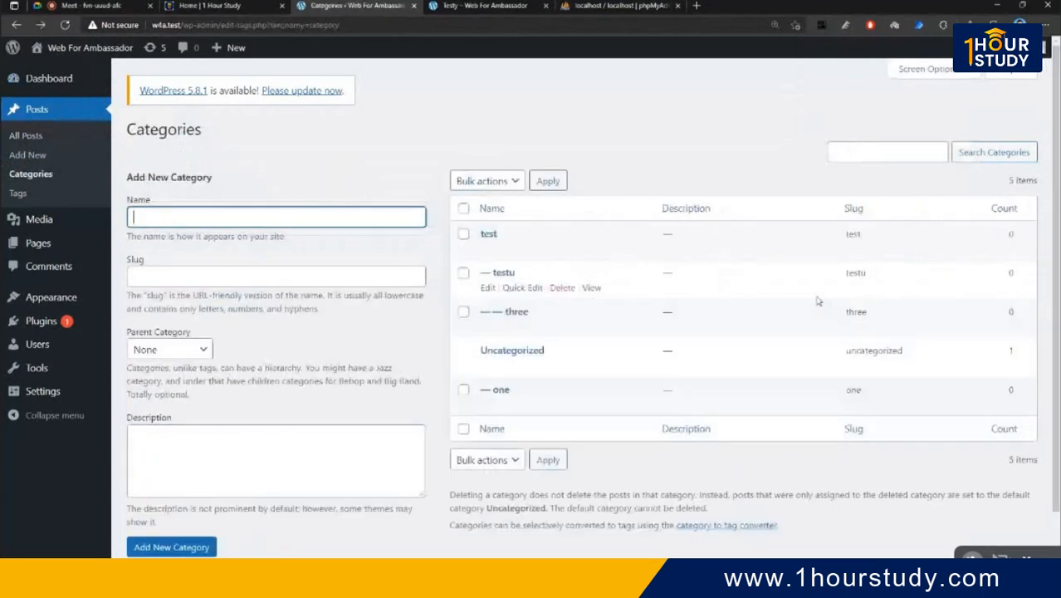
# - View the 'one' category's archive on the live site, which shows Nothing here
pyautogui.doubleClick(853, 389)
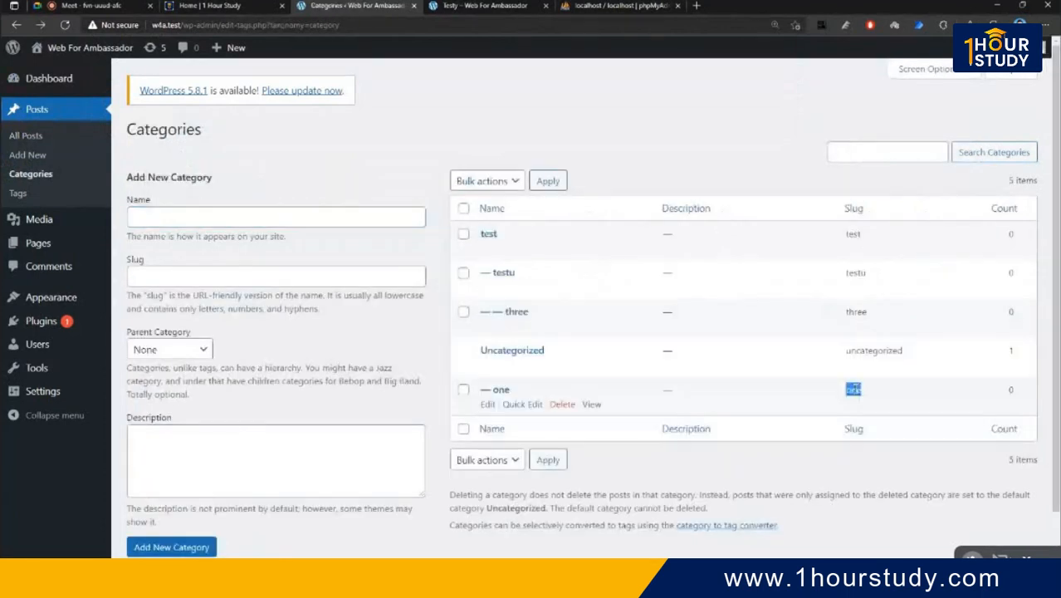
pyautogui.click(591, 404)
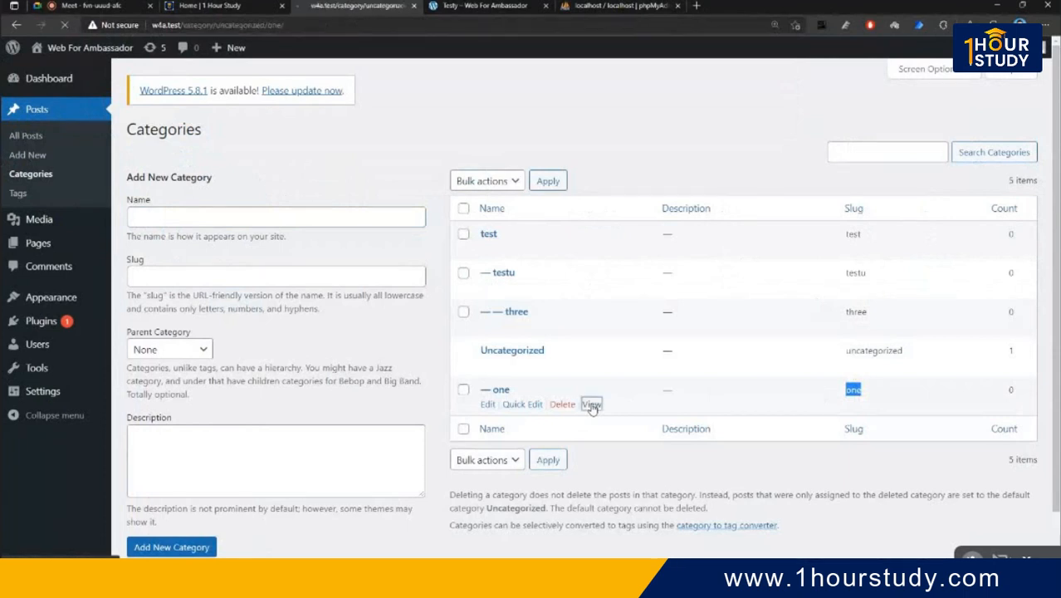
pyautogui.scroll(-4, 591, 407)
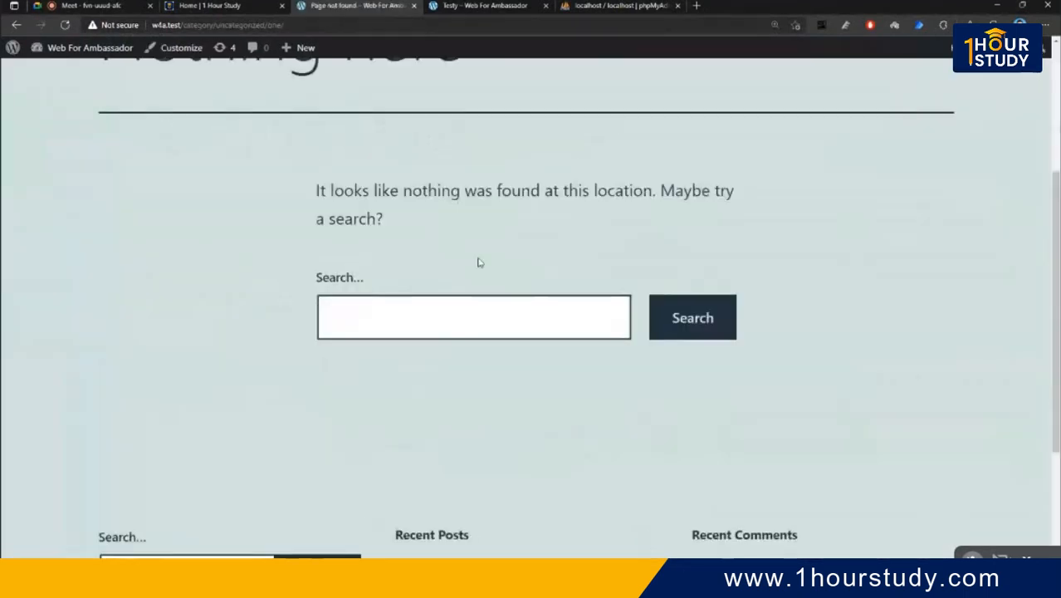
pyautogui.scroll(4, 381, 251)
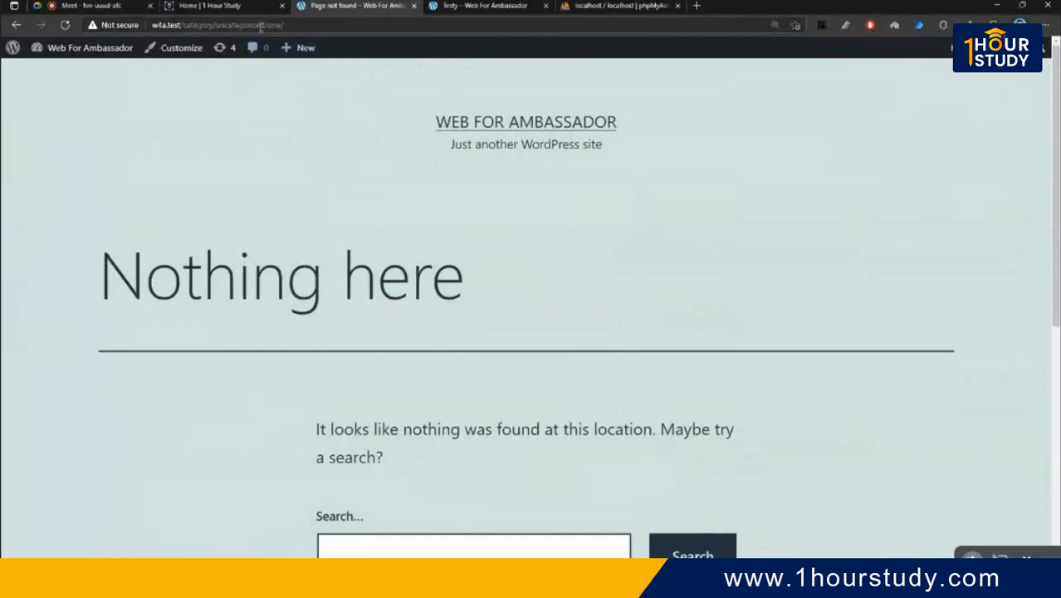
# - Edit the page address to load the /category/uncategorized archive
pyautogui.moveTo(254, 25); pyautogui.dragTo(220, 25)
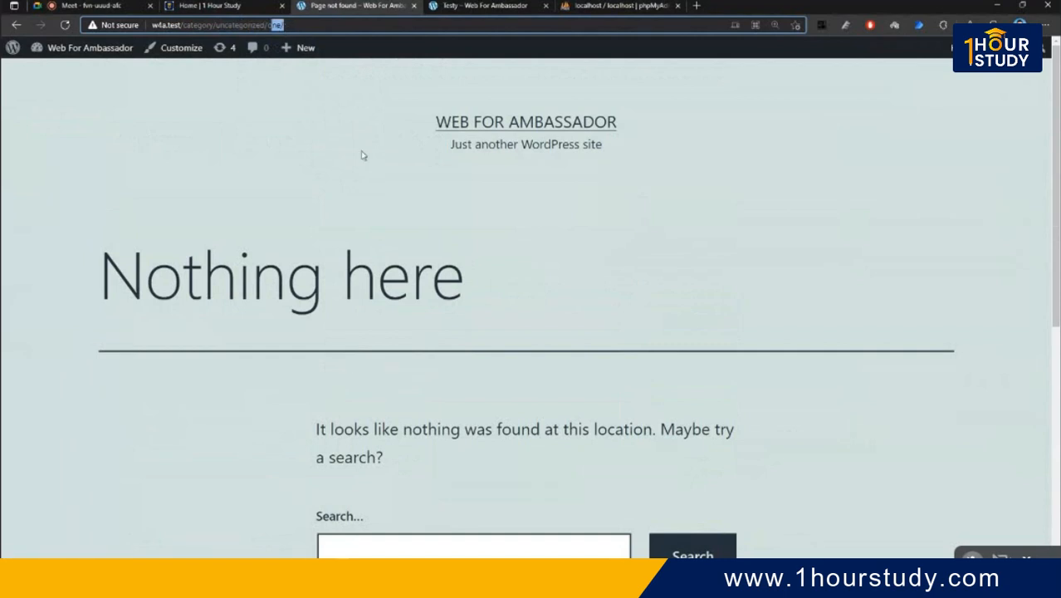
pyautogui.press('super+plus')
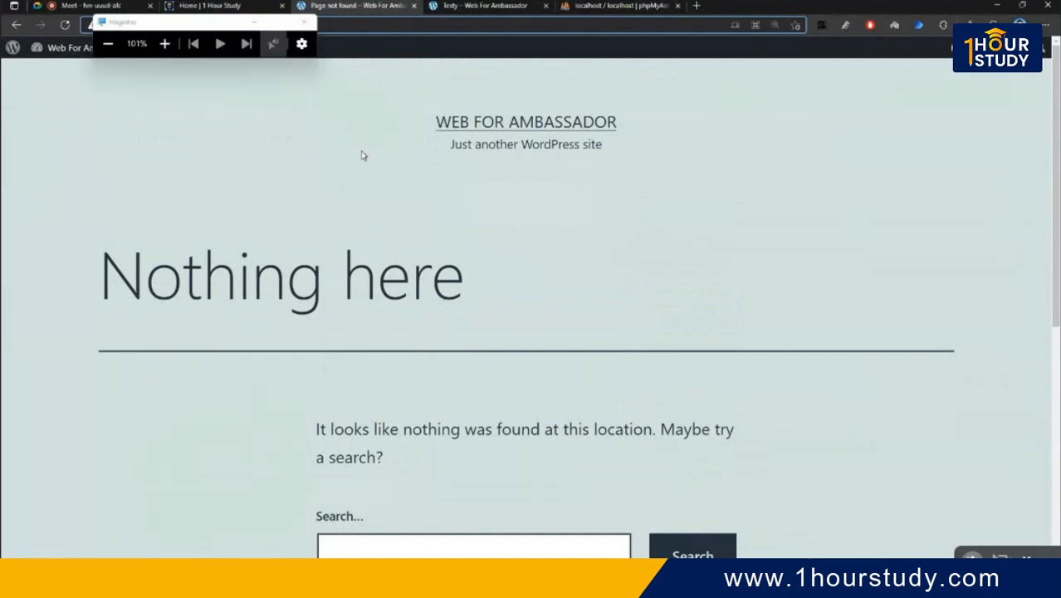
pyautogui.moveTo(190, 23); pyautogui.dragTo(153, 162)
pyautogui.click(125, 184)
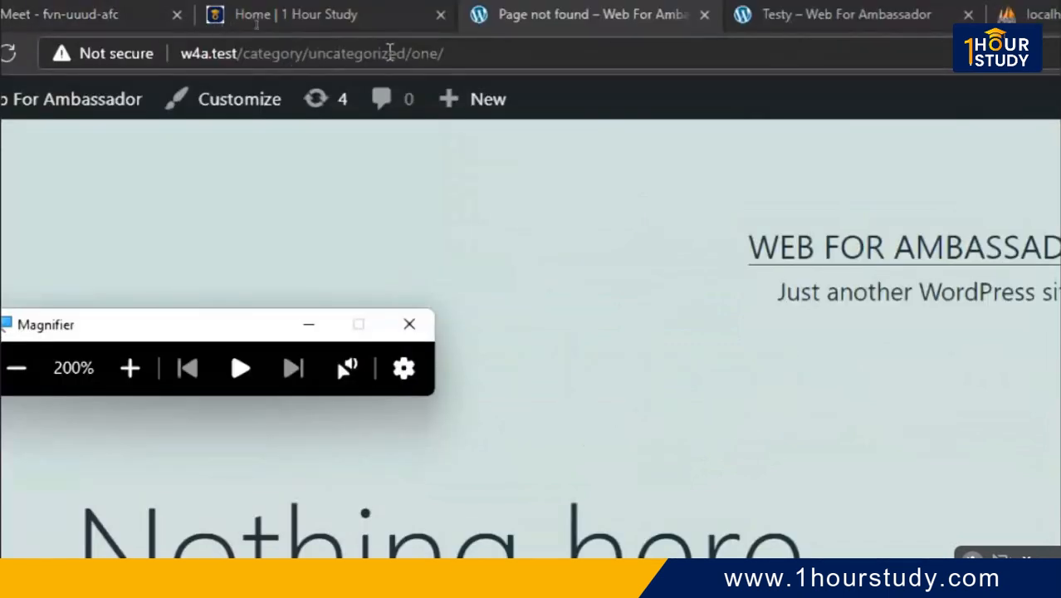
pyautogui.click(464, 53)
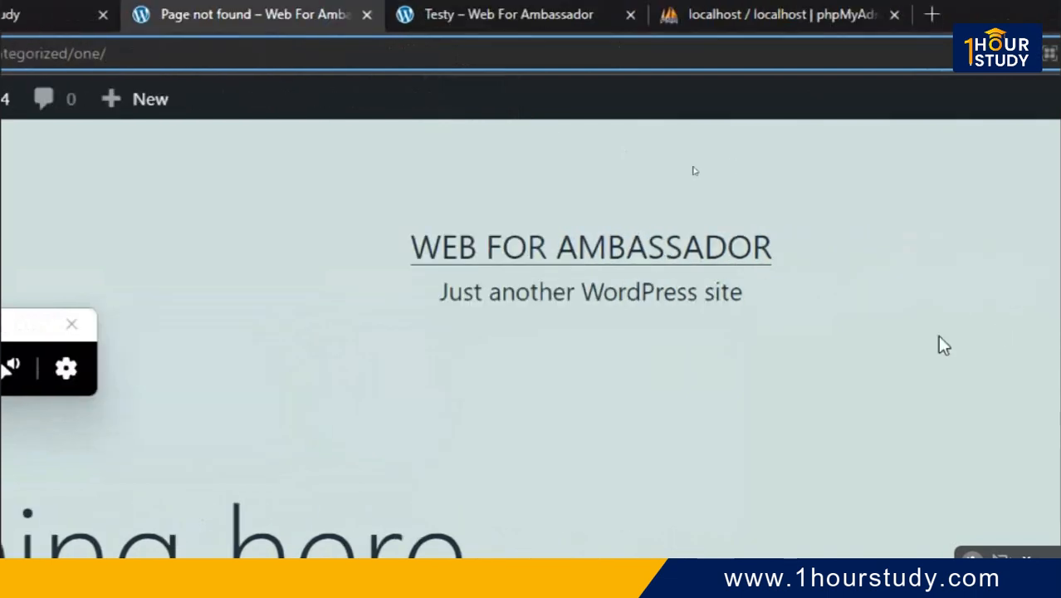
pyautogui.press('BackSpace')
pyautogui.press('BackSpace')
pyautogui.press('BackSpace')
pyautogui.press('BackSpace')
pyautogui.press('BackSpace')
pyautogui.press('Return')
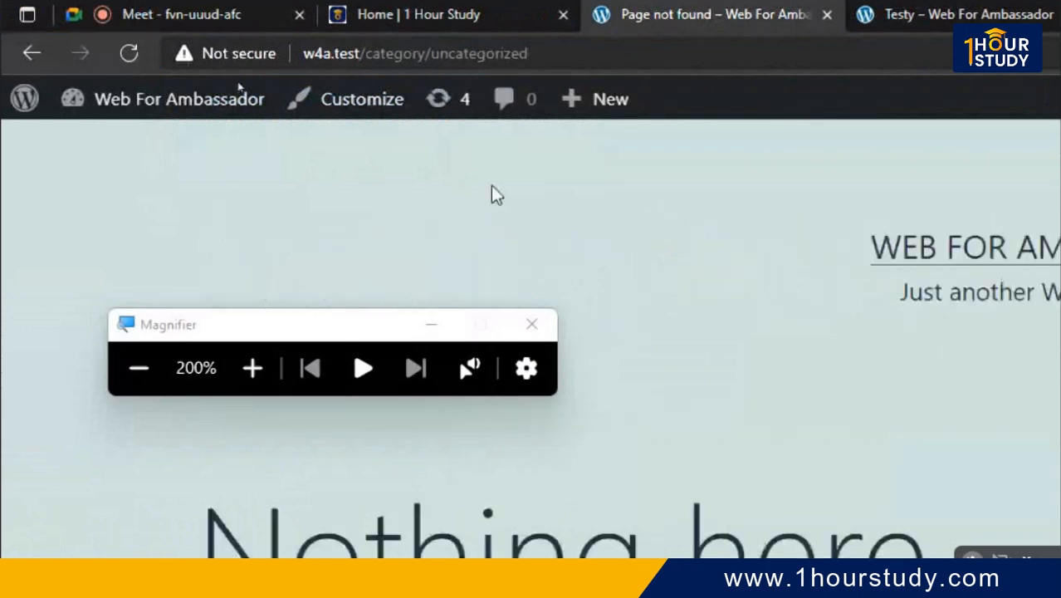
# - Quick Edit the post 'Testy' to move it from Uncategorized to category 'three'
pyautogui.moveTo(108, 112)
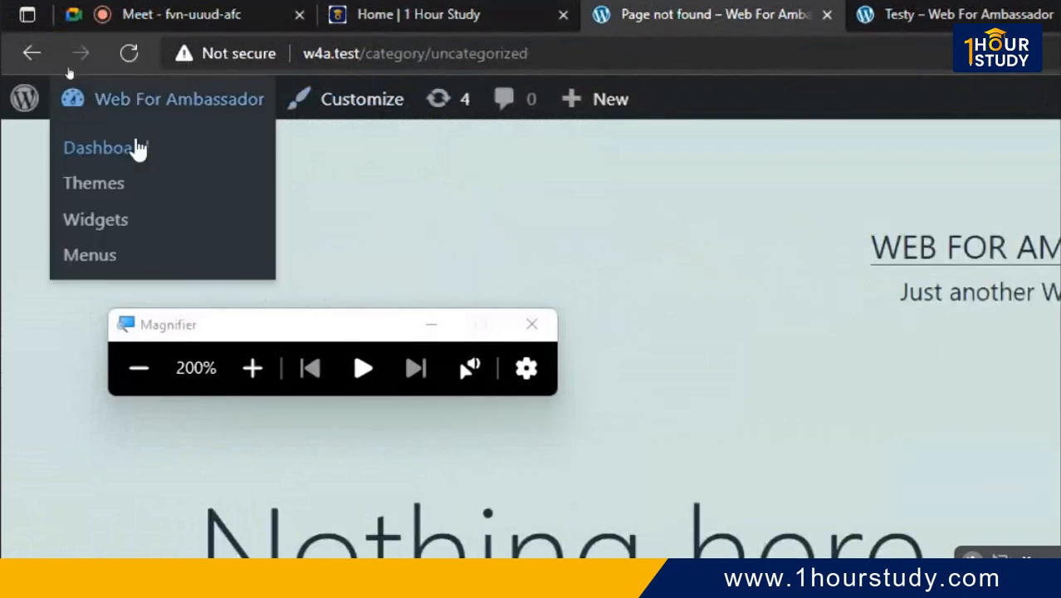
pyautogui.click(131, 158)
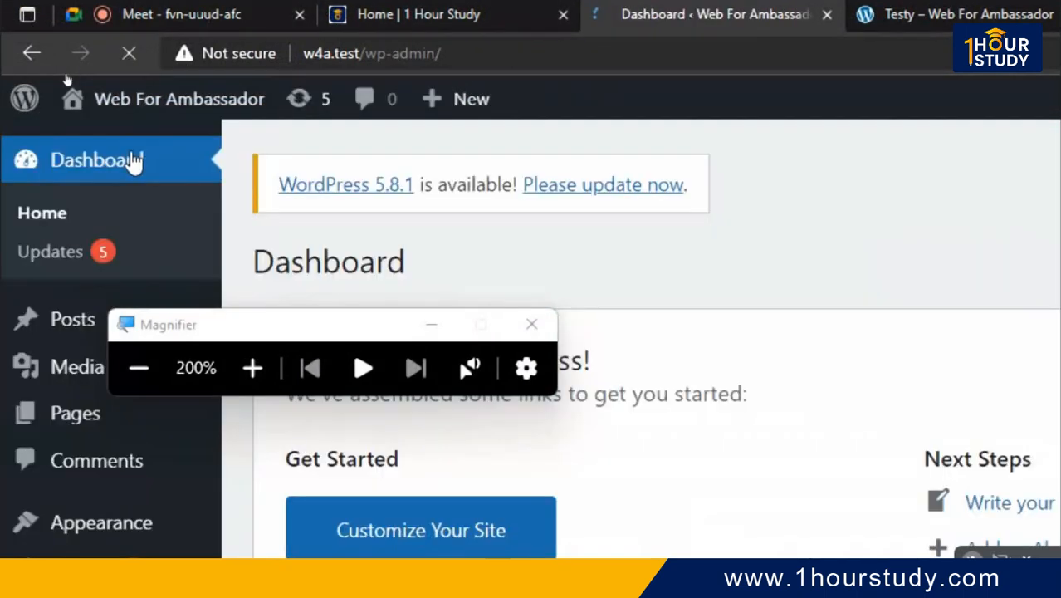
pyautogui.moveTo(11, 428)
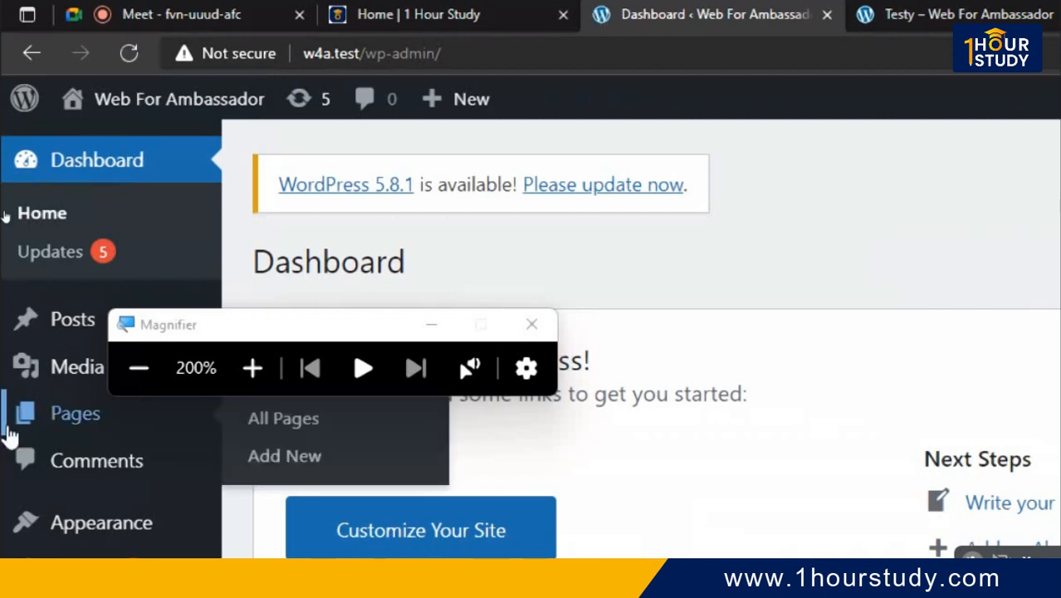
pyautogui.click(73, 318)
pyautogui.click(369, 458)
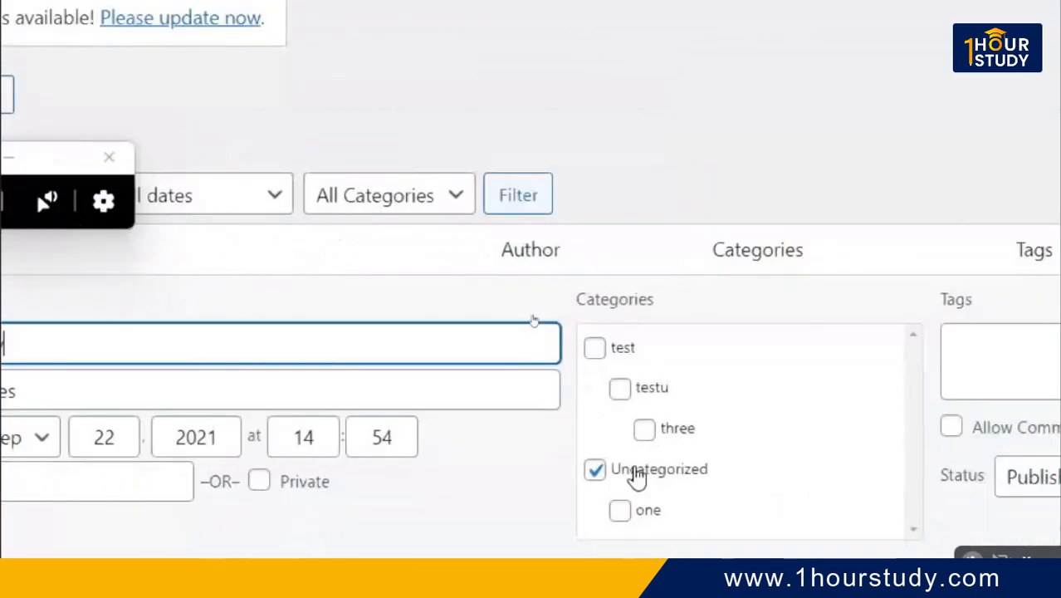
pyautogui.click(595, 471)
pyautogui.click(594, 471)
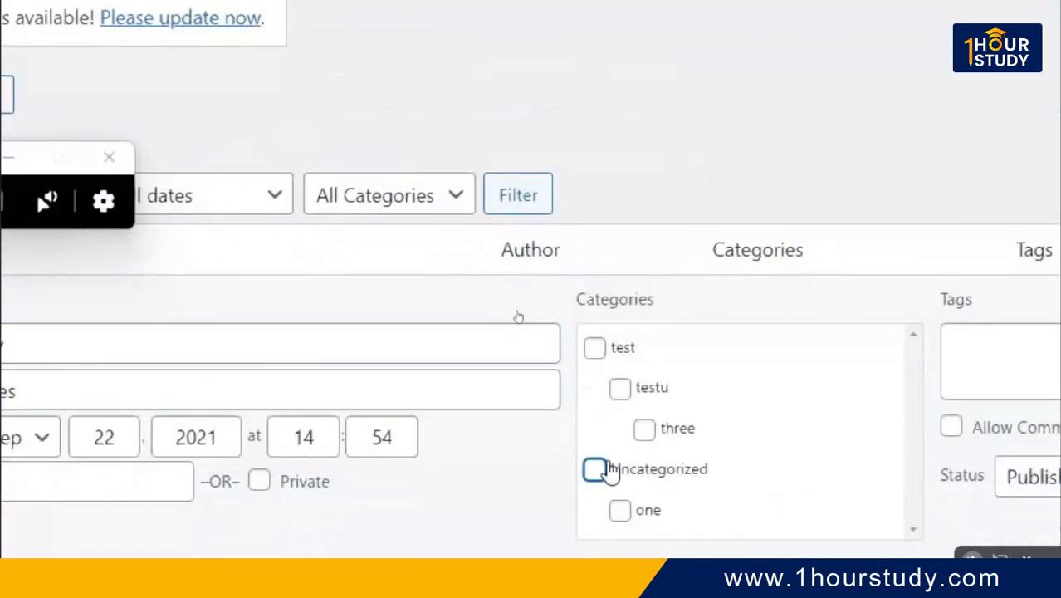
pyautogui.click(658, 444)
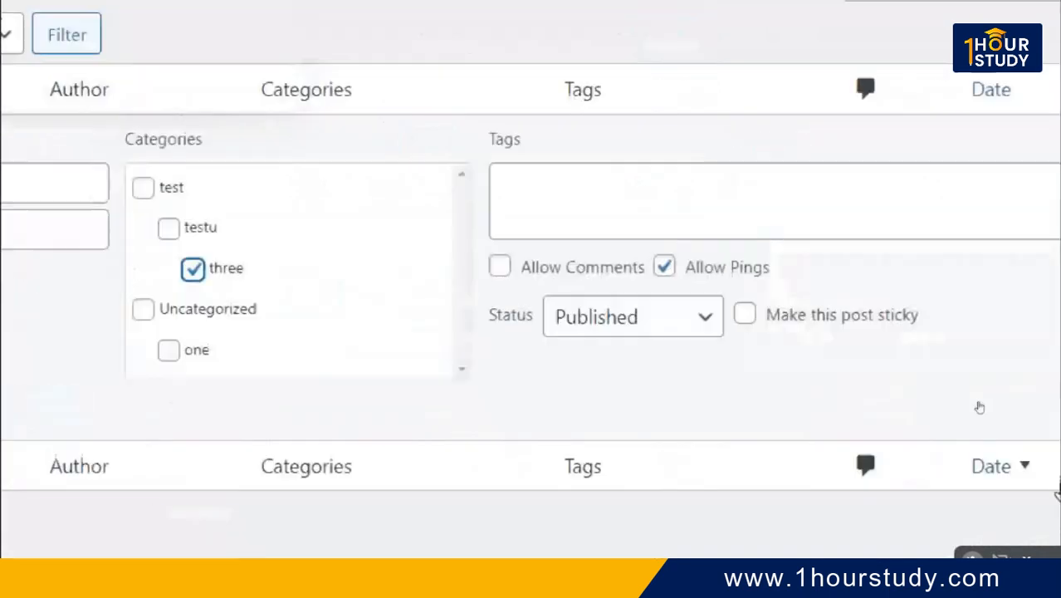
pyautogui.click(980, 411)
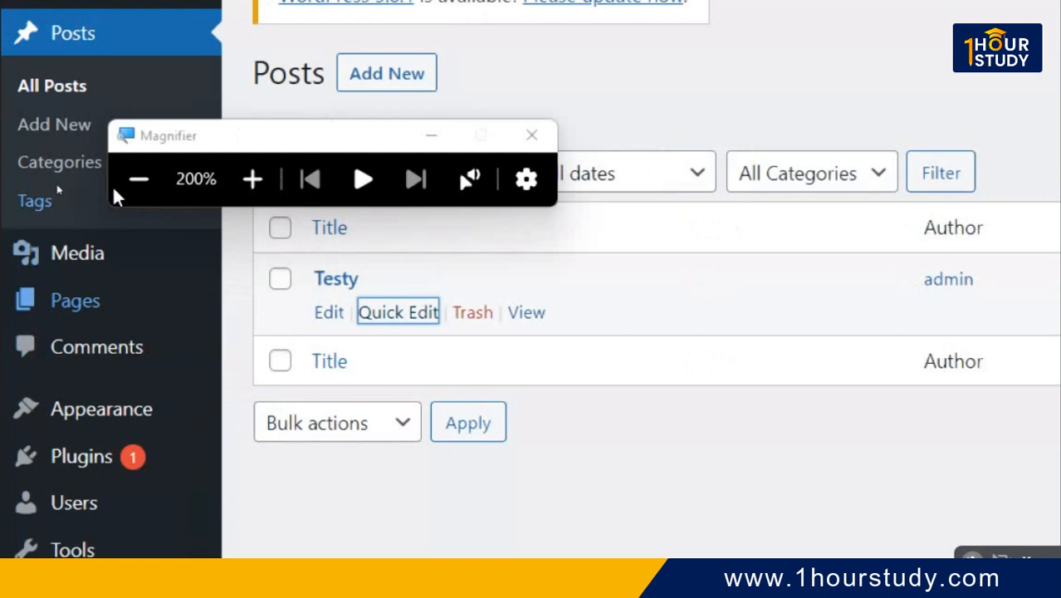
# - Open Categories and view the 'test' category's archive on the site
pyautogui.click(67, 166)
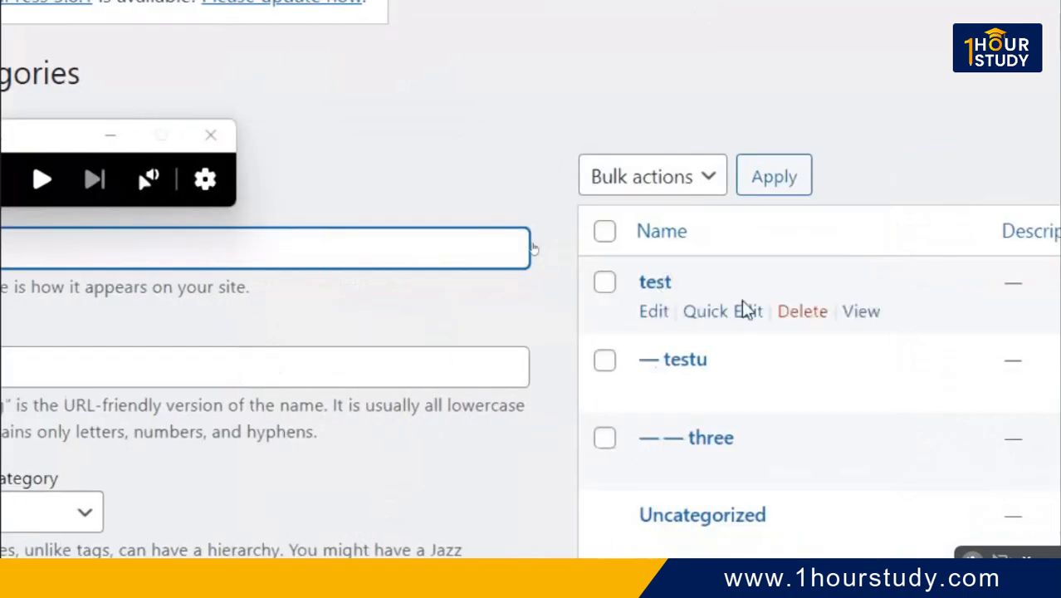
pyautogui.click(846, 314)
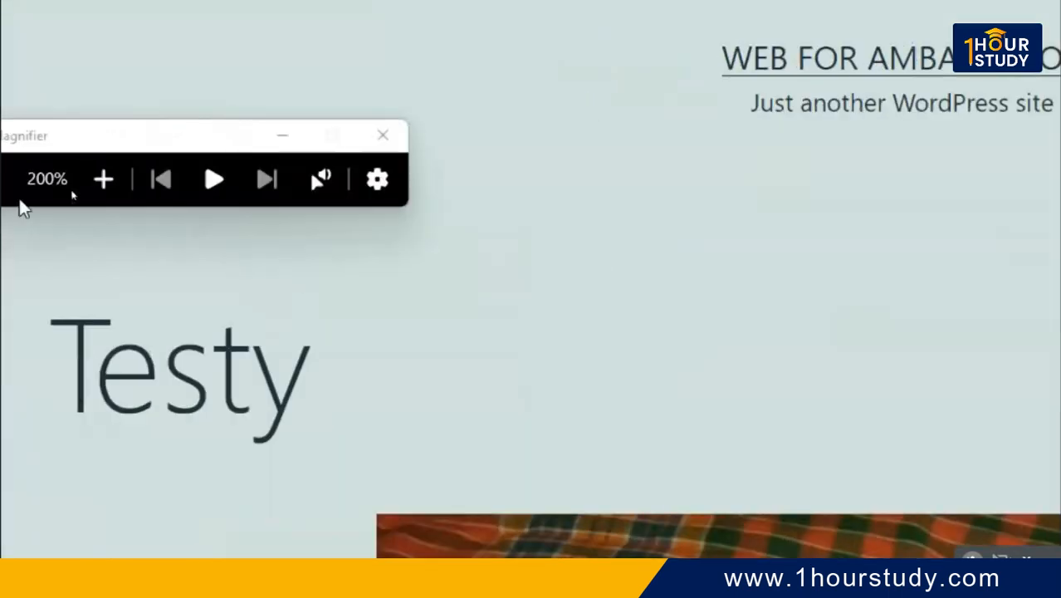
pyautogui.click(41, 181)
pyautogui.click(43, 181)
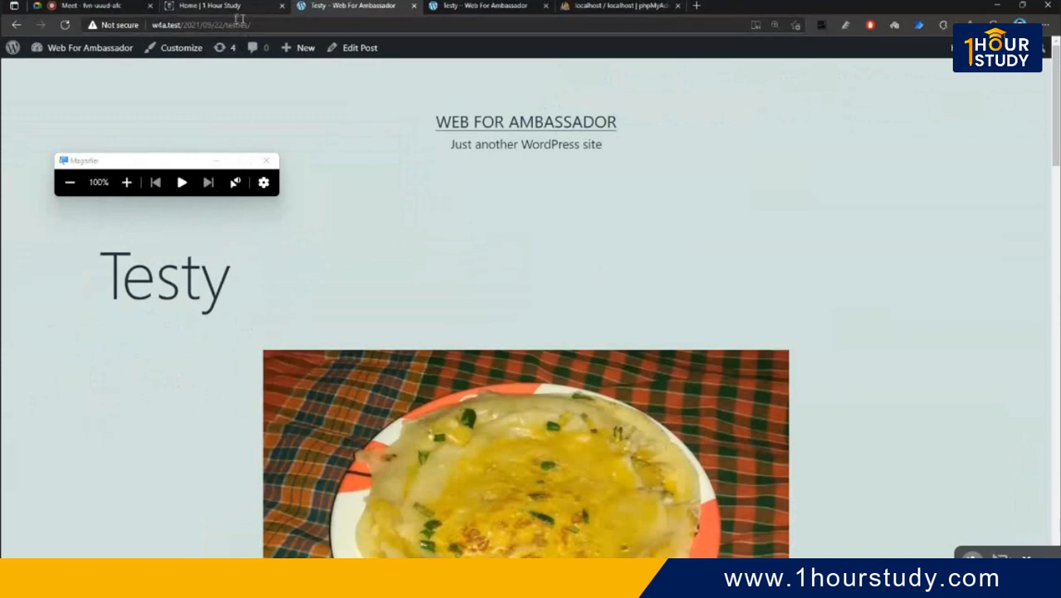
# - Open the Dashboard in a new tab and go to Posts > Categories there
pyautogui.moveTo(83, 47)
pyautogui.rightClick(70, 73)
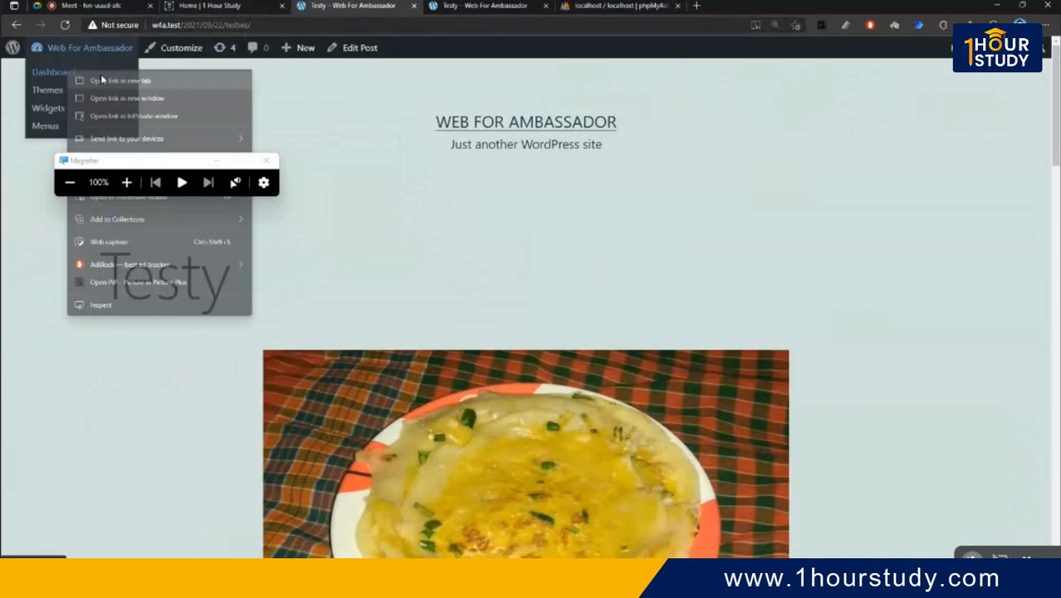
pyautogui.click(101, 79)
pyautogui.click(266, 161)
pyautogui.click(452, 7)
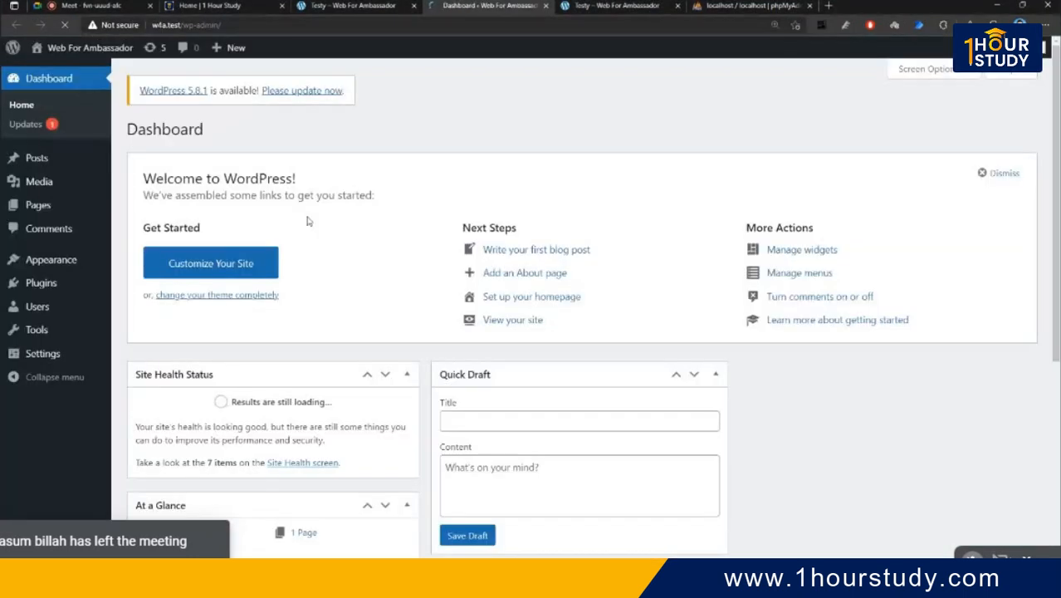
pyautogui.moveTo(36, 157)
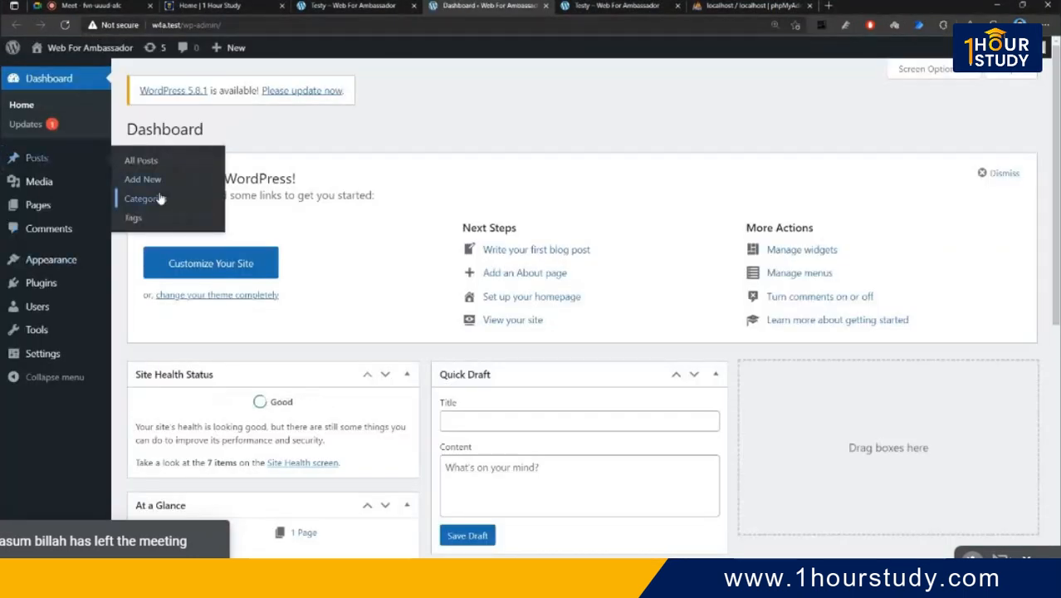
pyautogui.click(145, 201)
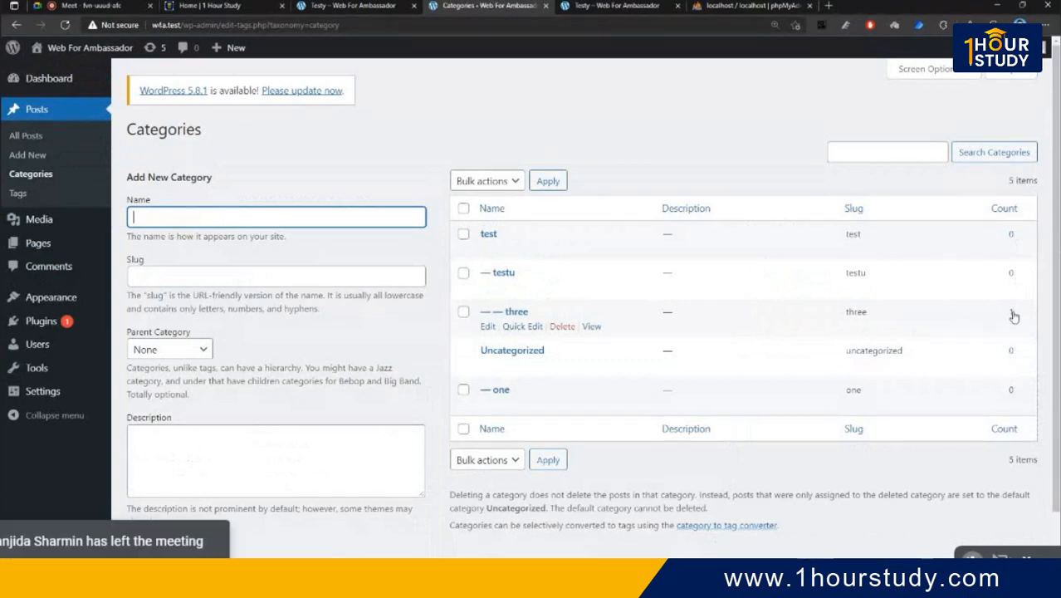
pyautogui.click(387, 6)
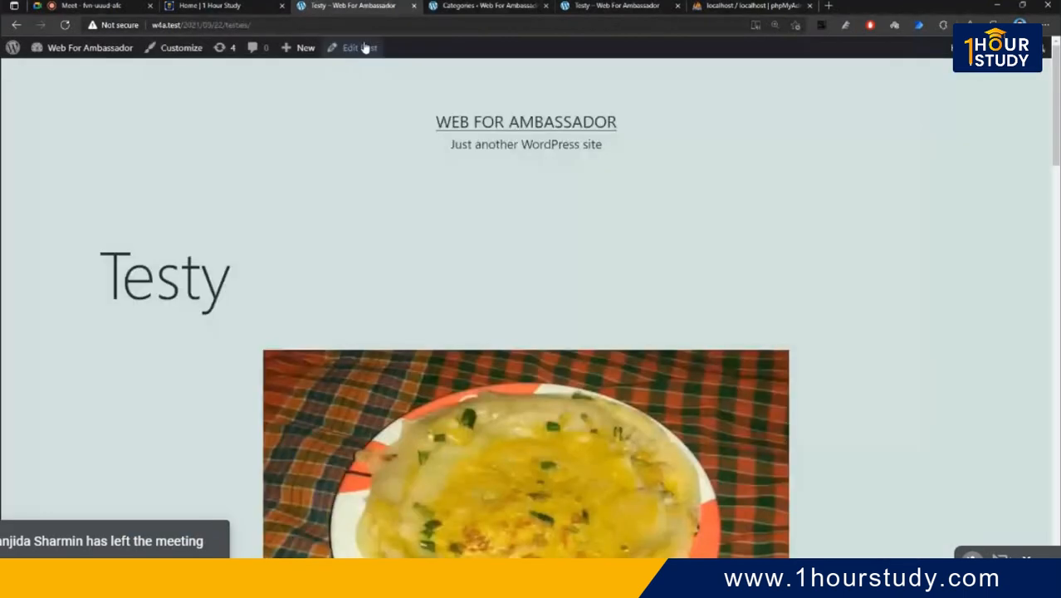
pyautogui.rightClick(16, 26)
pyautogui.click(84, 44)
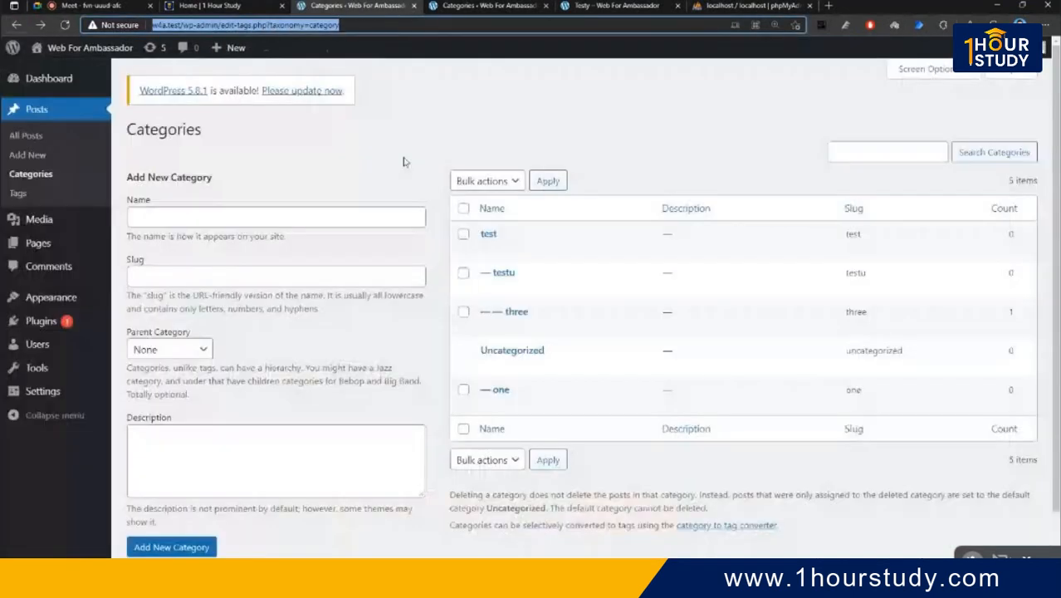
pyautogui.click(594, 254)
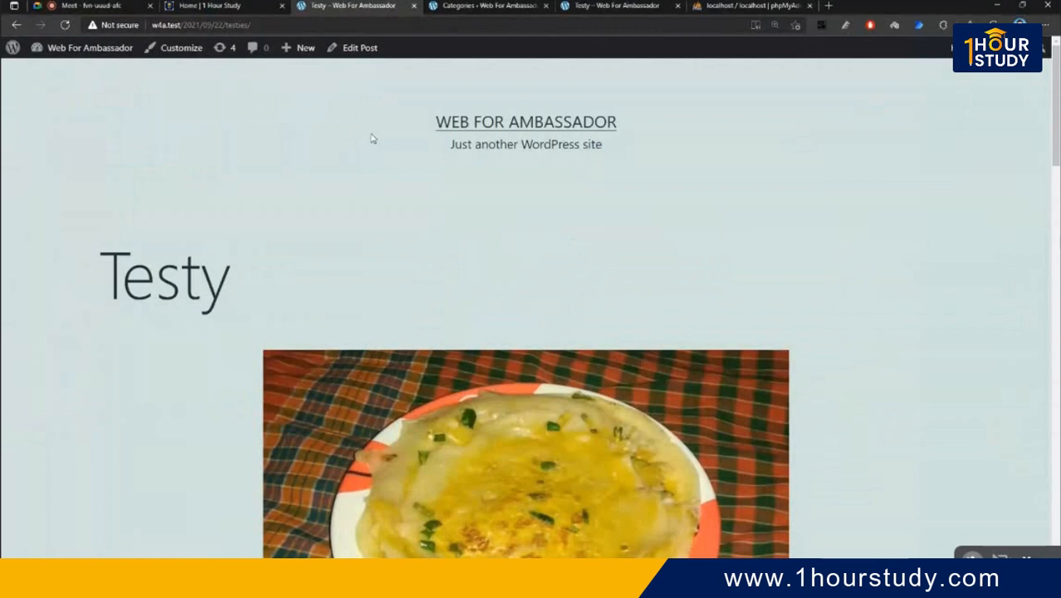
pyautogui.hotkey('alt', 'Left')
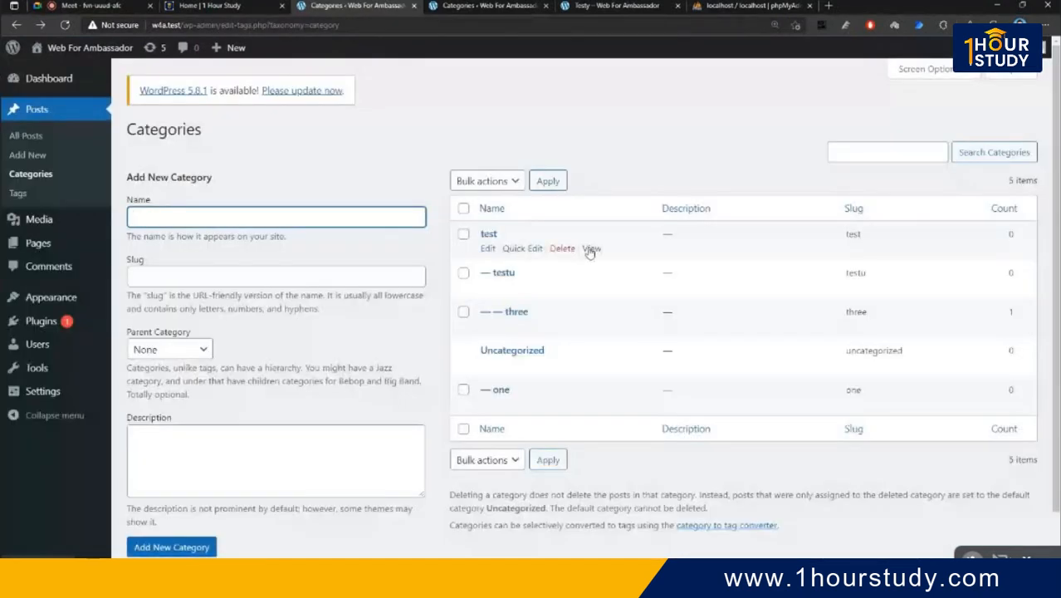
pyautogui.rightClick(590, 250)
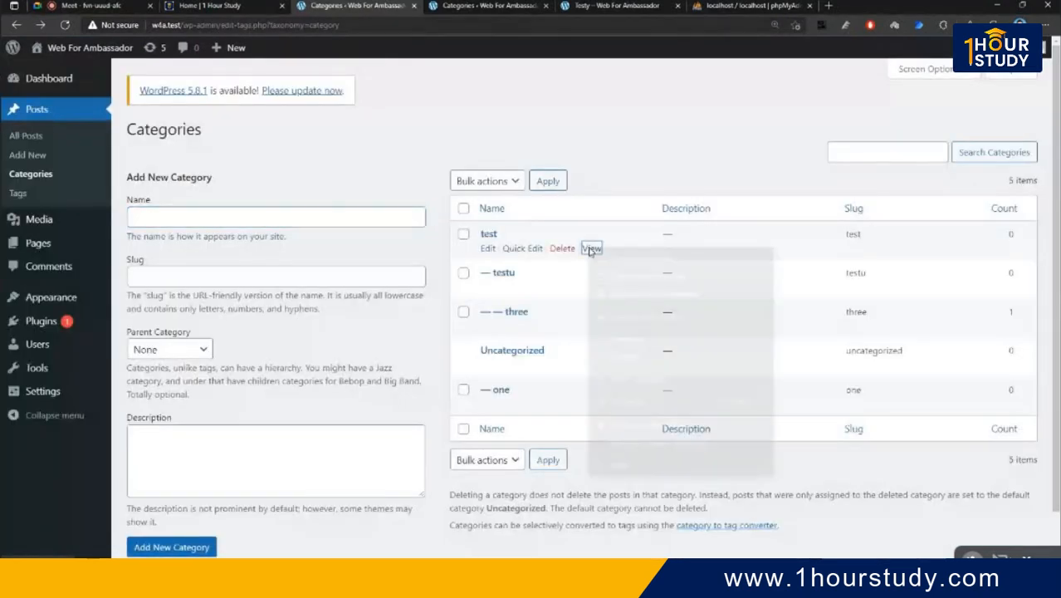
pyautogui.click(609, 252)
pyautogui.click(599, 5)
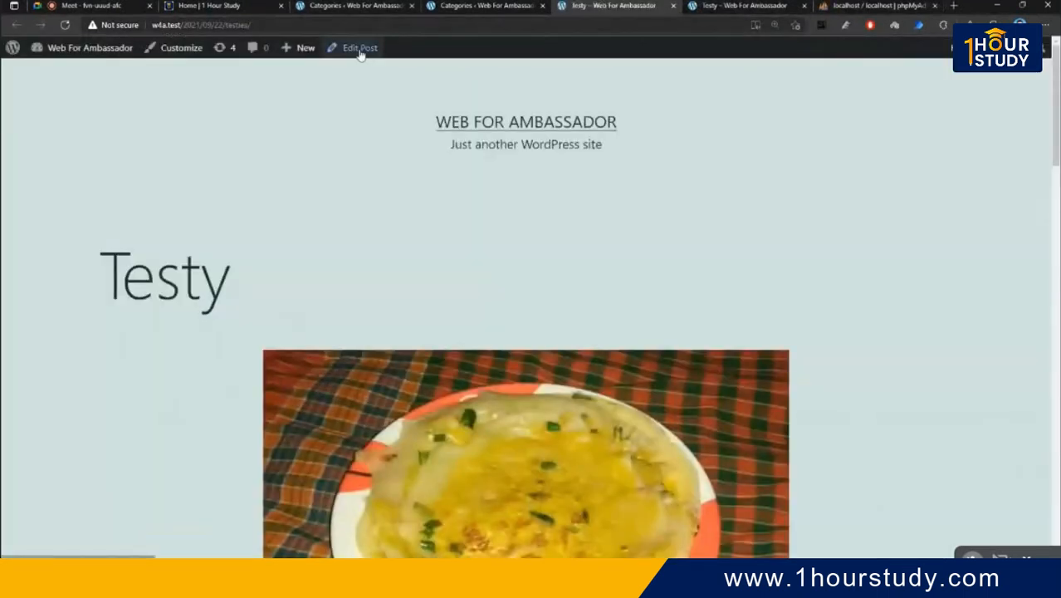
pyautogui.click(439, 5)
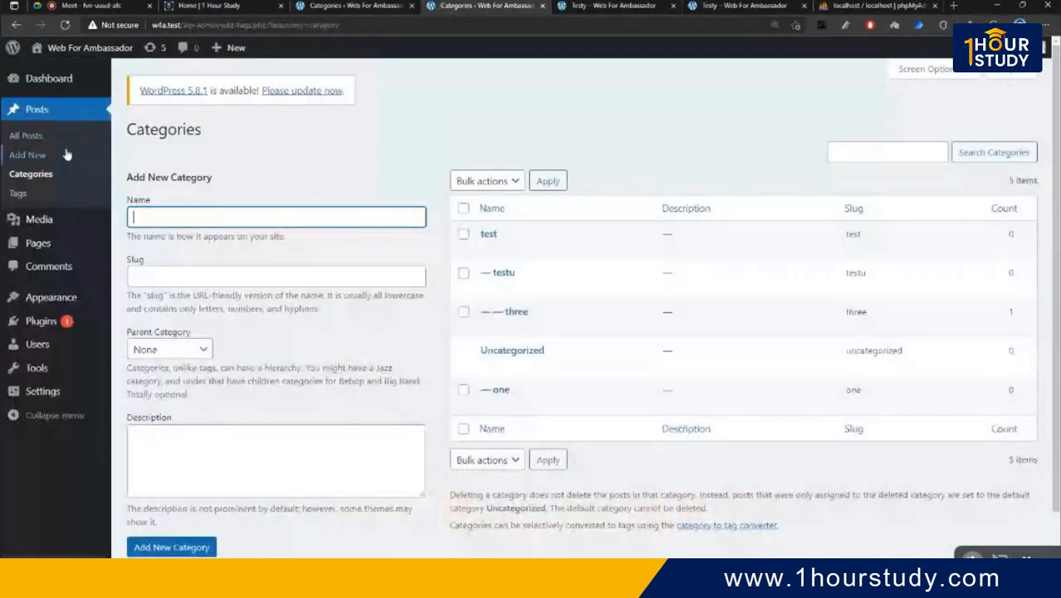
# - Create a new post titled 'Hello 1HS' with 'Hello 1HS' as its body paragraph
pyautogui.click(67, 154)
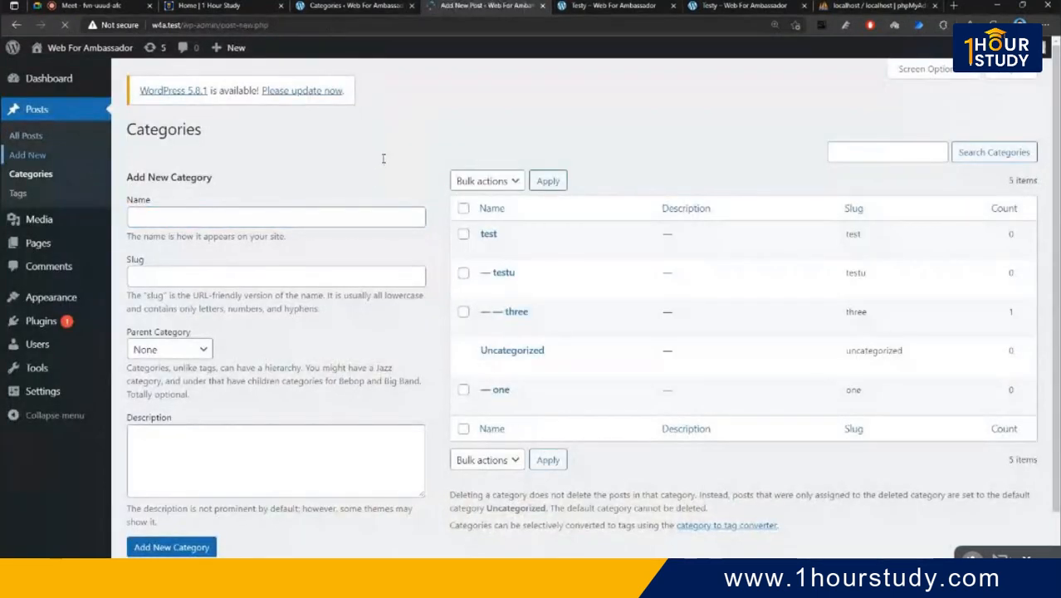
pyautogui.write('Hell')
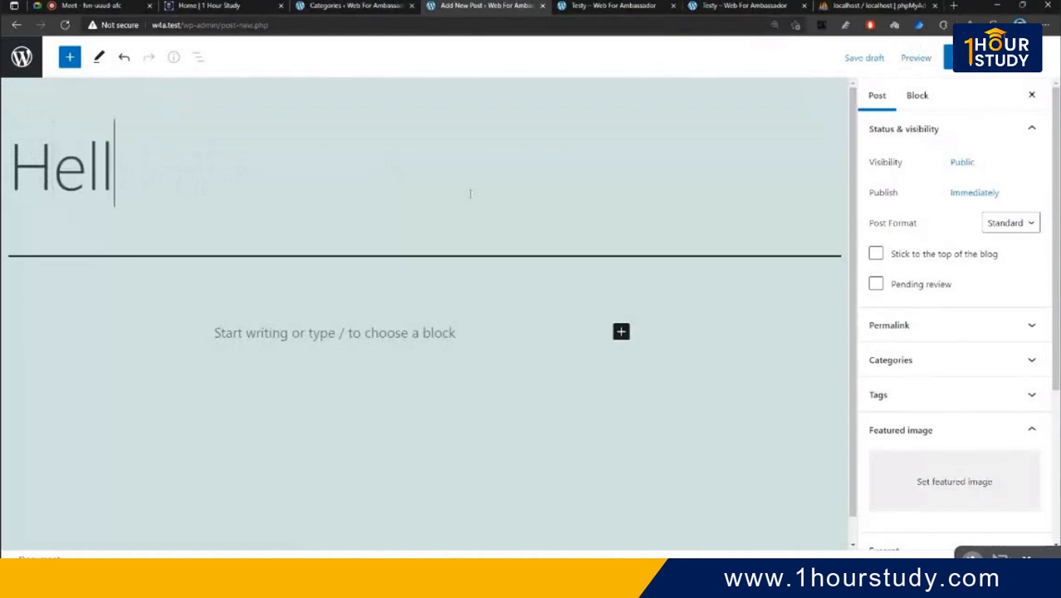
pyautogui.write('o W')
pyautogui.press('BackSpace')
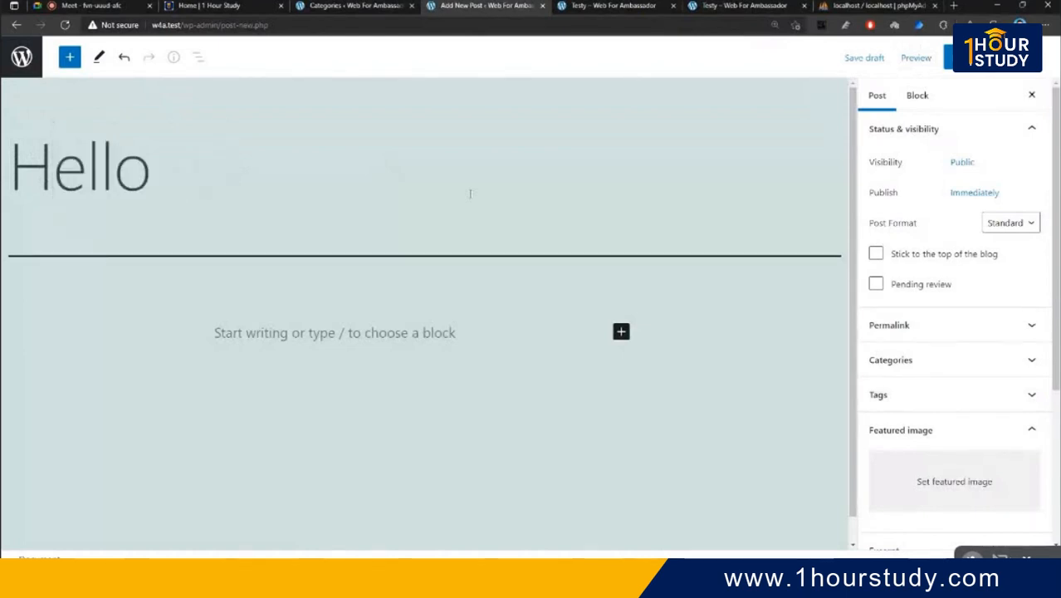
pyautogui.write('1HS')
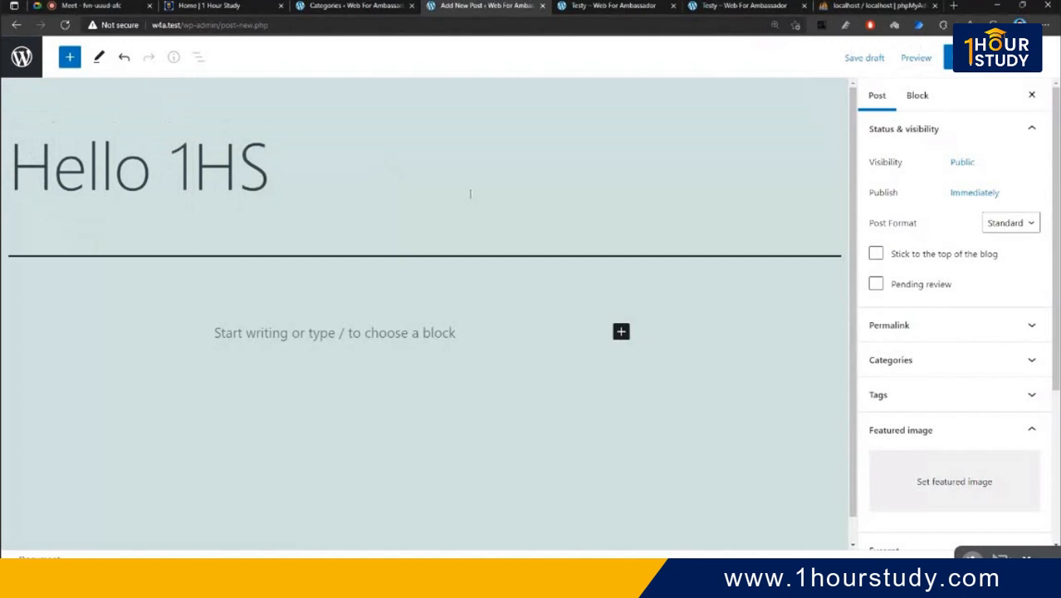
pyautogui.hotkey('ctrl', 'a')
pyautogui.hotkey('ctrl', 'c')
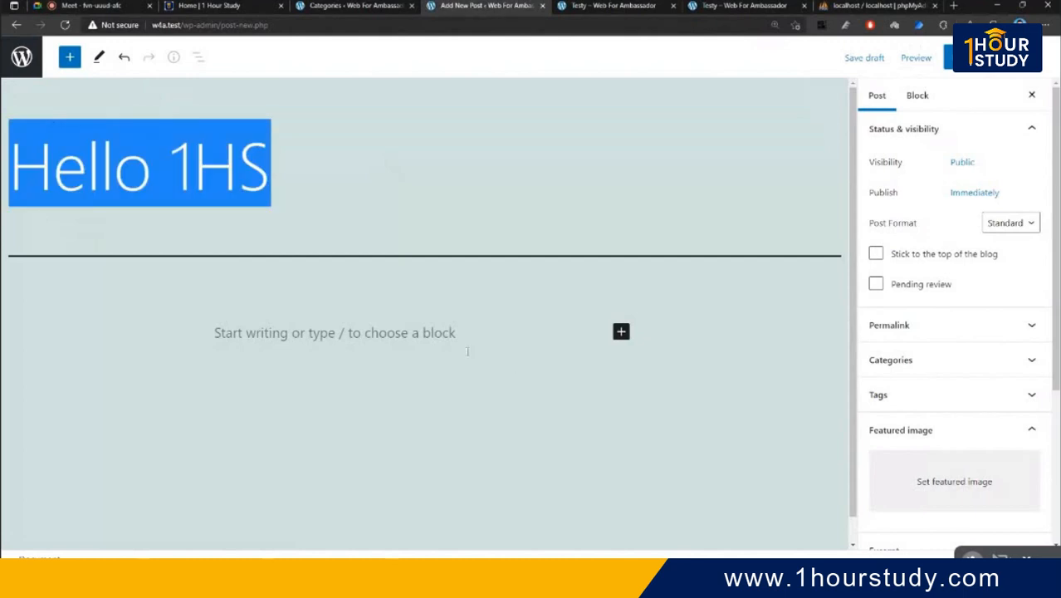
pyautogui.click(467, 351)
pyautogui.hotkey('ctrl', 'v')
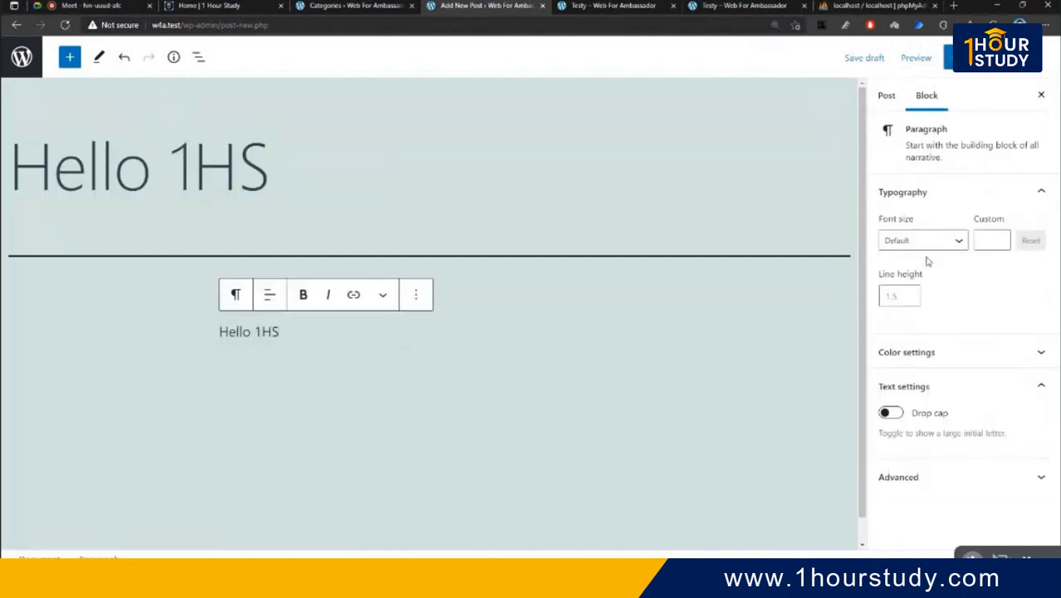
# - File the post under category 'three' and publish it
pyautogui.click(887, 98)
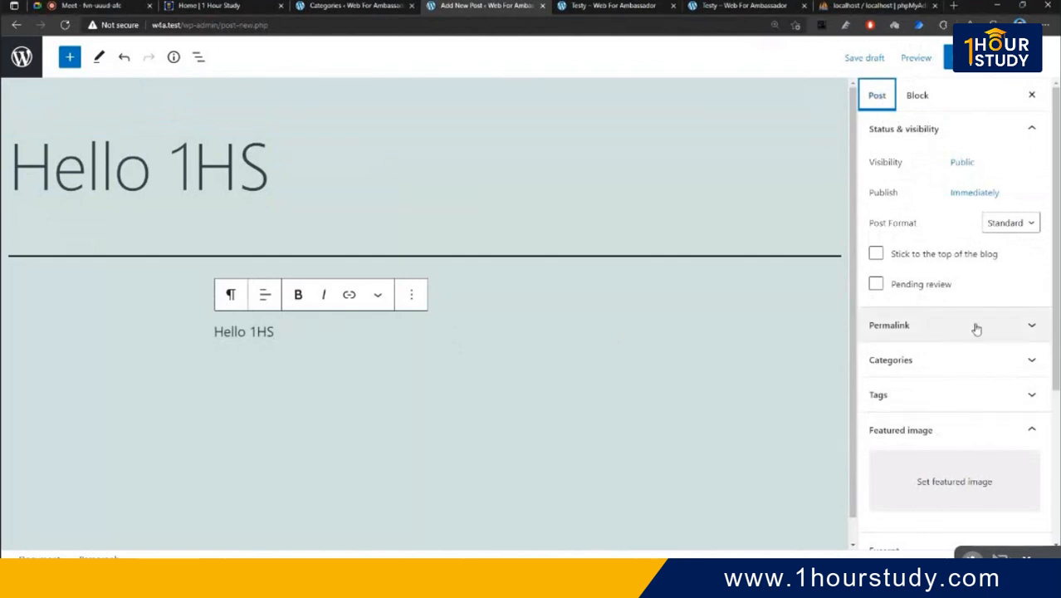
pyautogui.click(984, 377)
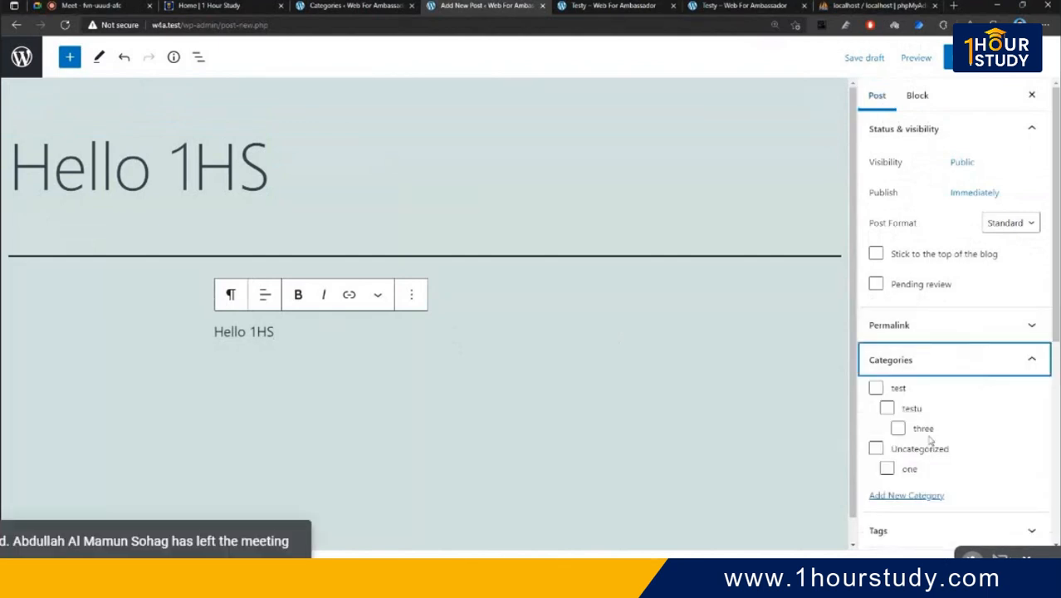
pyautogui.click(923, 429)
pyautogui.click(946, 58)
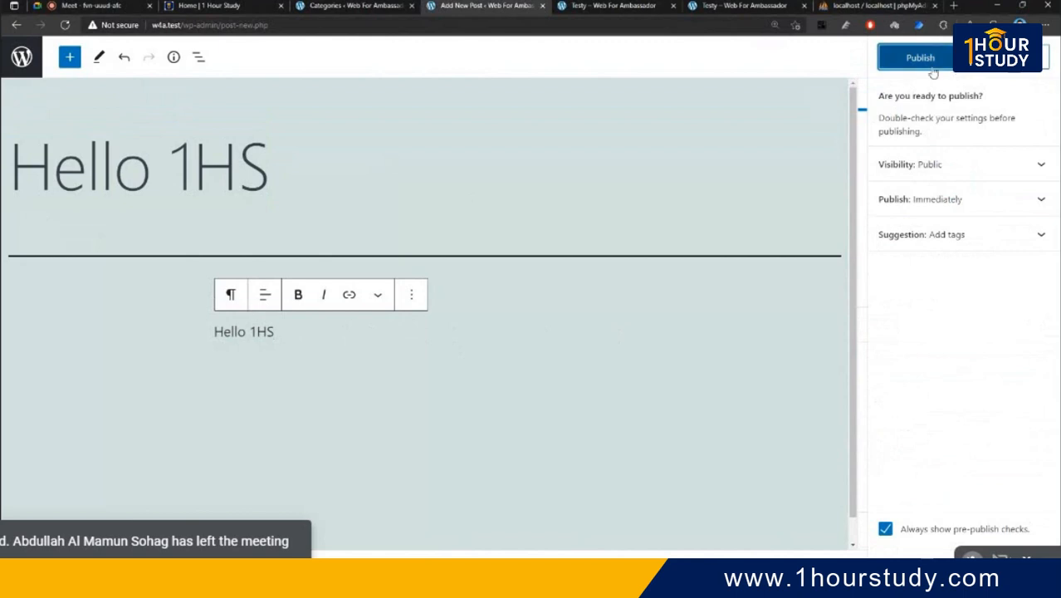
pyautogui.click(931, 67)
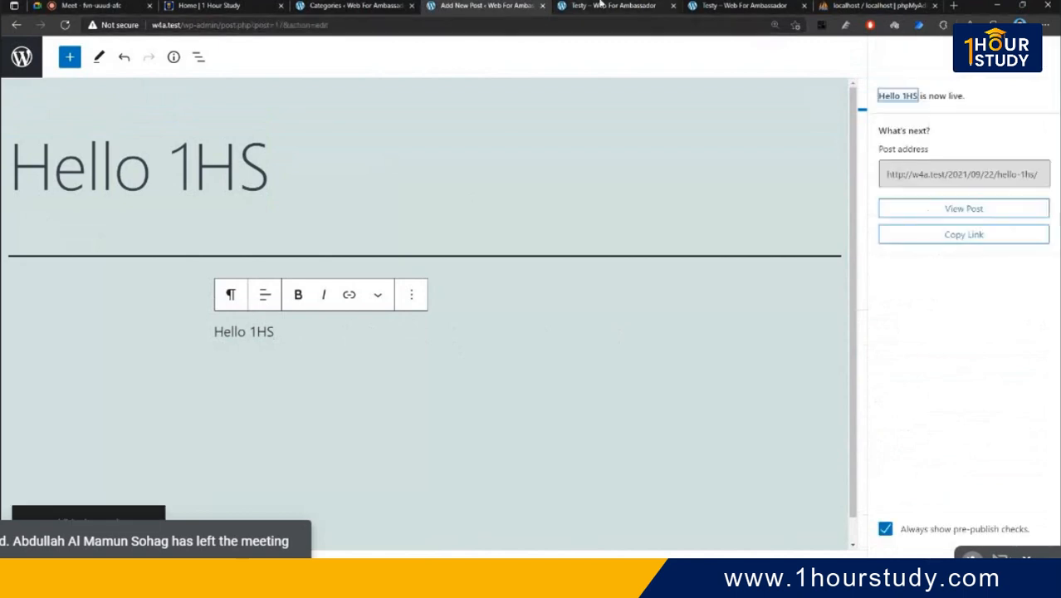
pyautogui.click(353, 6)
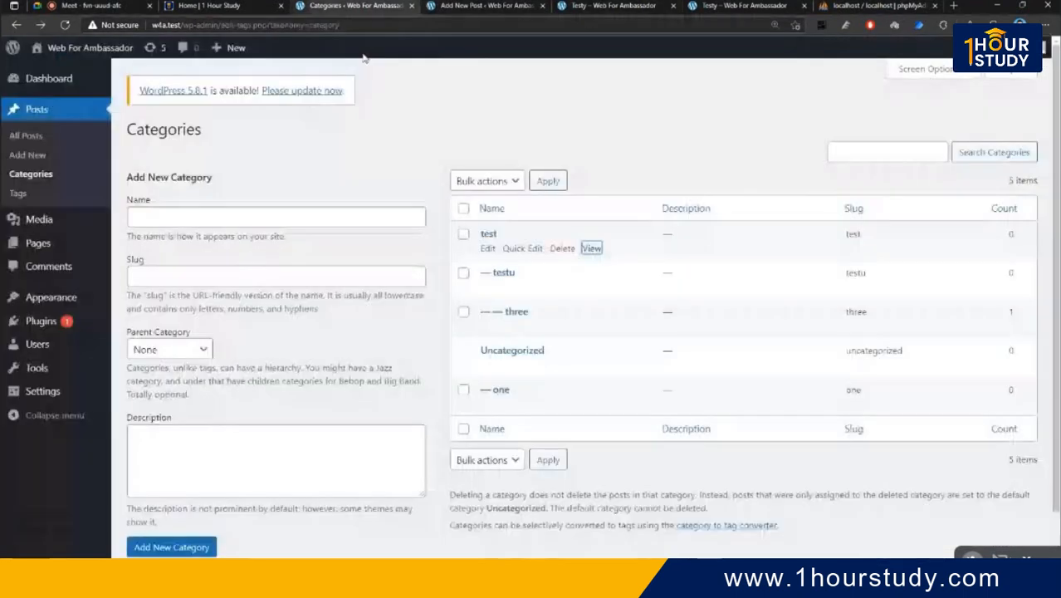
# - Reload Categories, view the 'test' archive past the maintenance notice, and scroll through it
pyautogui.click(65, 25)
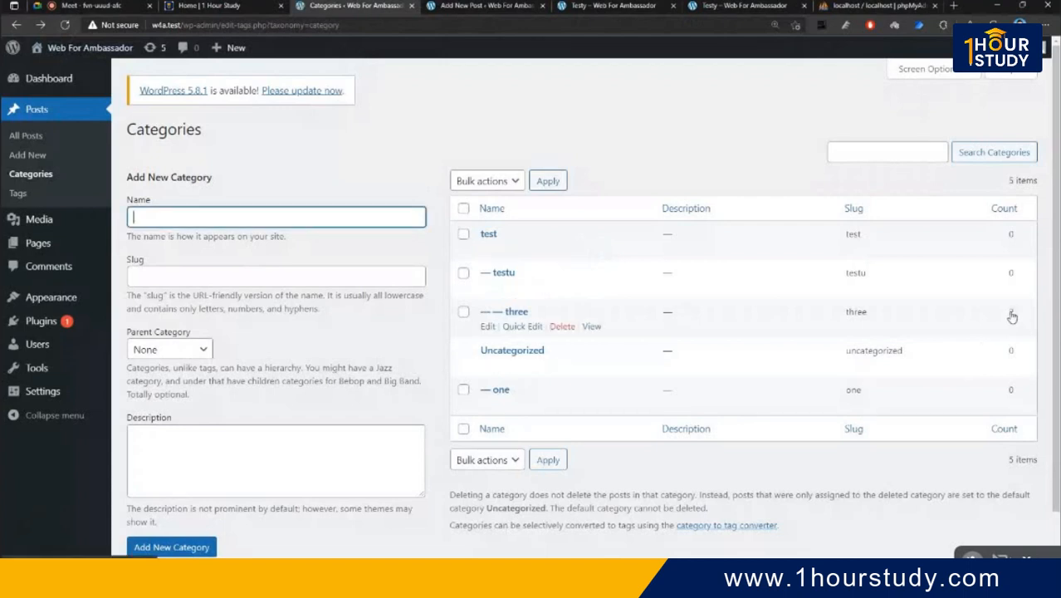
pyautogui.click(591, 249)
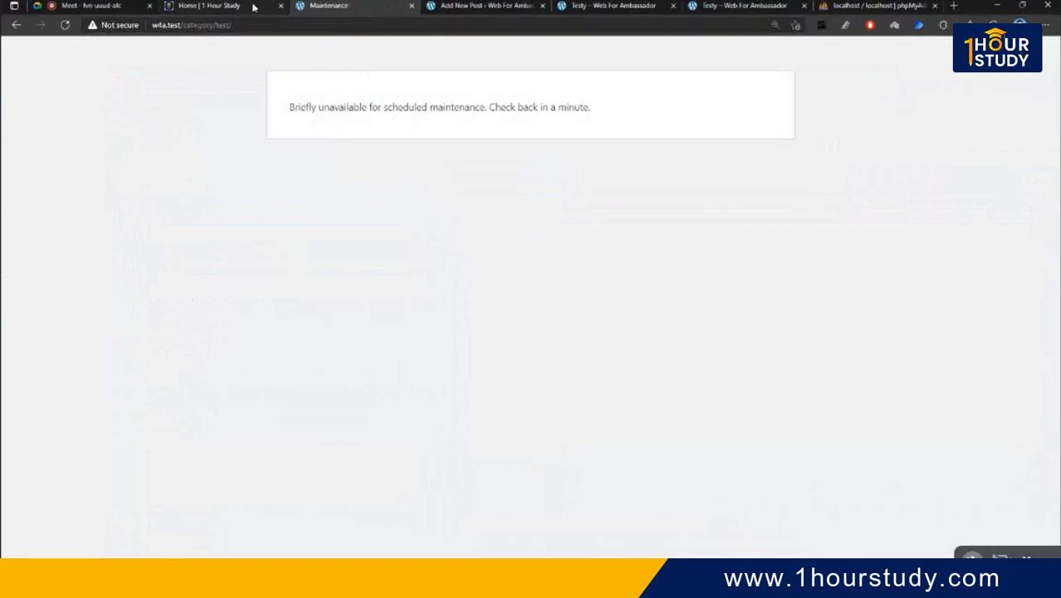
pyautogui.click(64, 27)
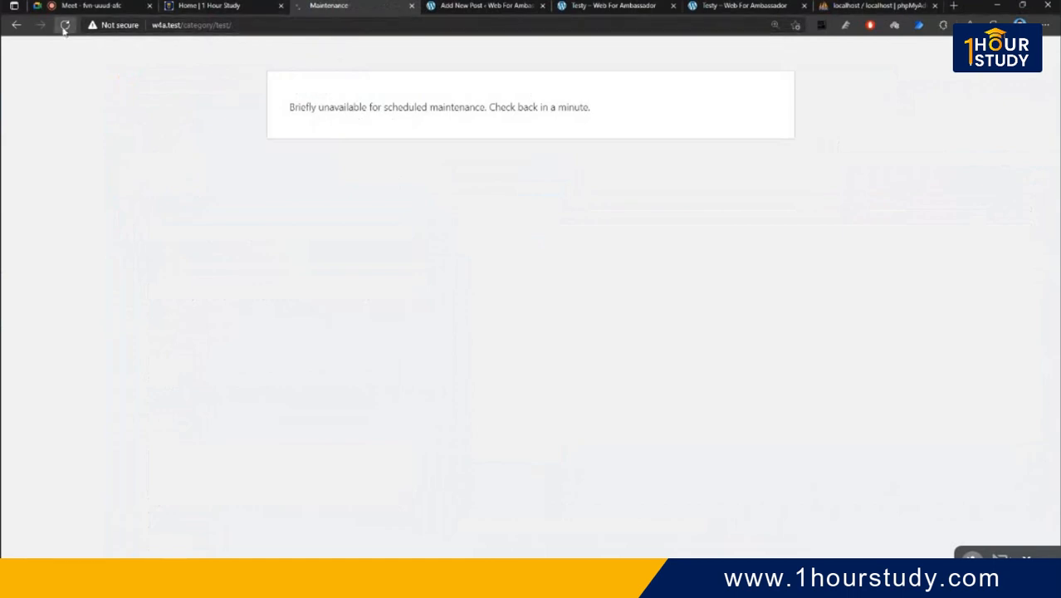
pyautogui.click(64, 25)
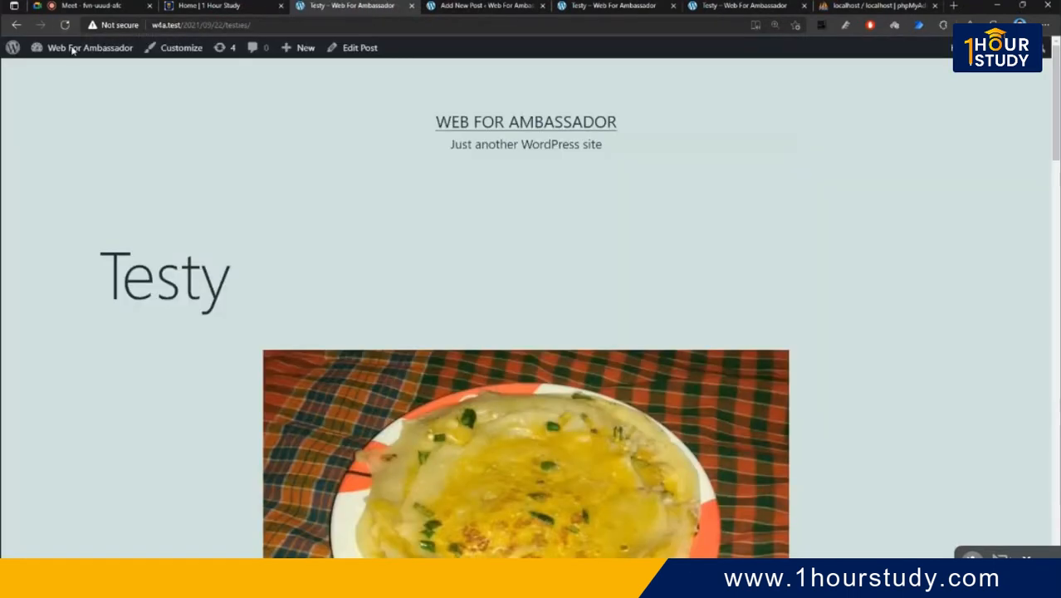
pyautogui.scroll(-1, 442, 315)
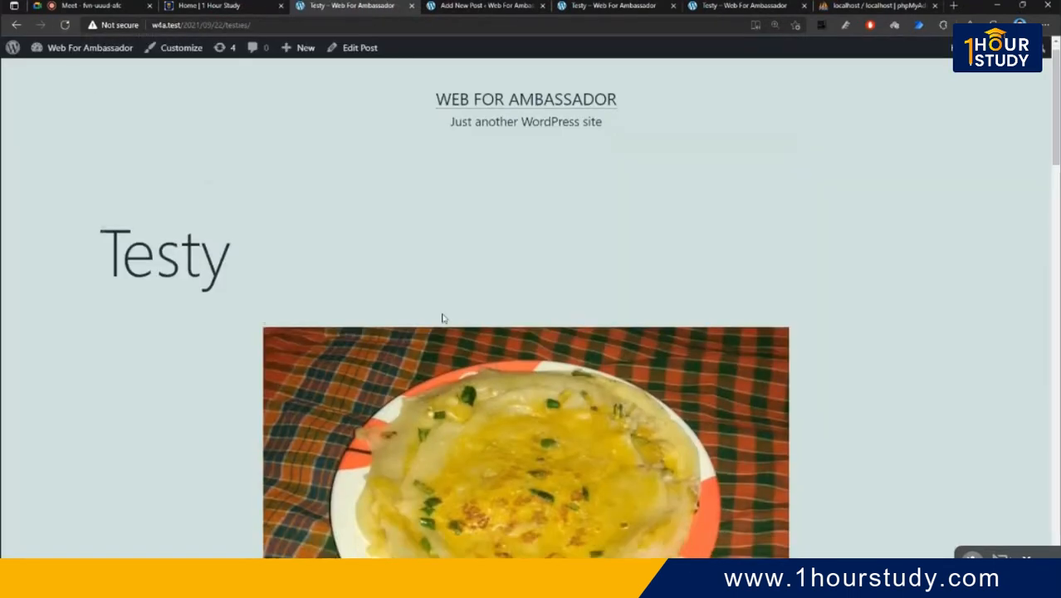
pyautogui.scroll(-5, 442, 318)
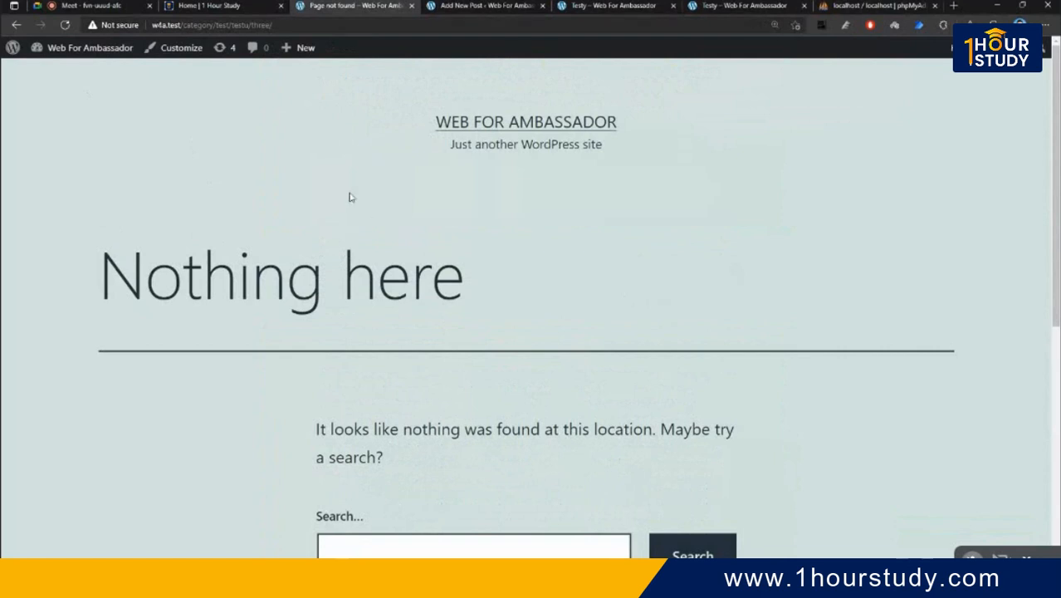
pyautogui.scroll(-3, 350, 197)
pyautogui.scroll(3, 275, 195)
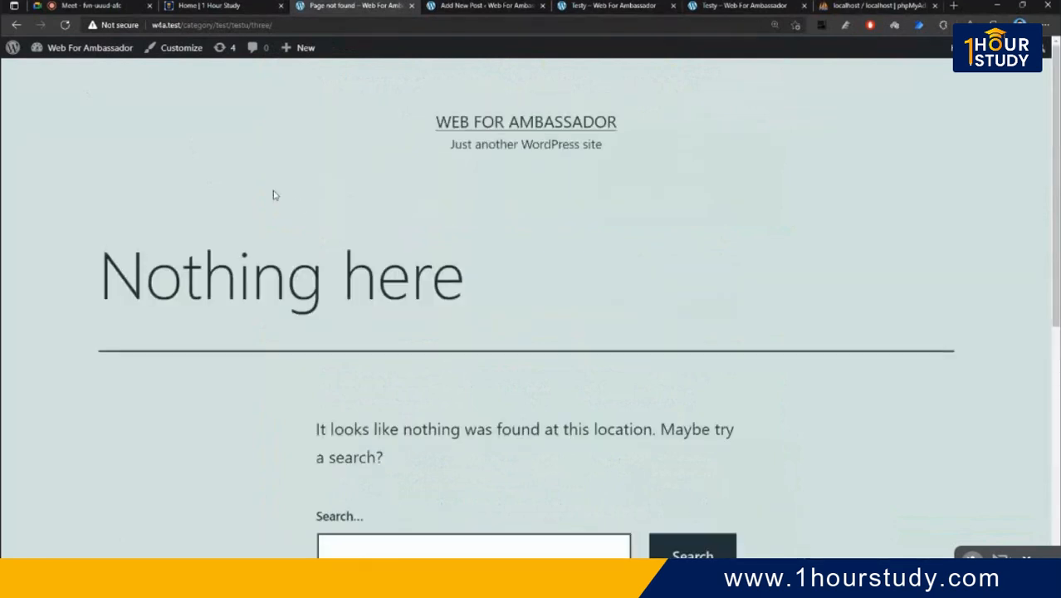